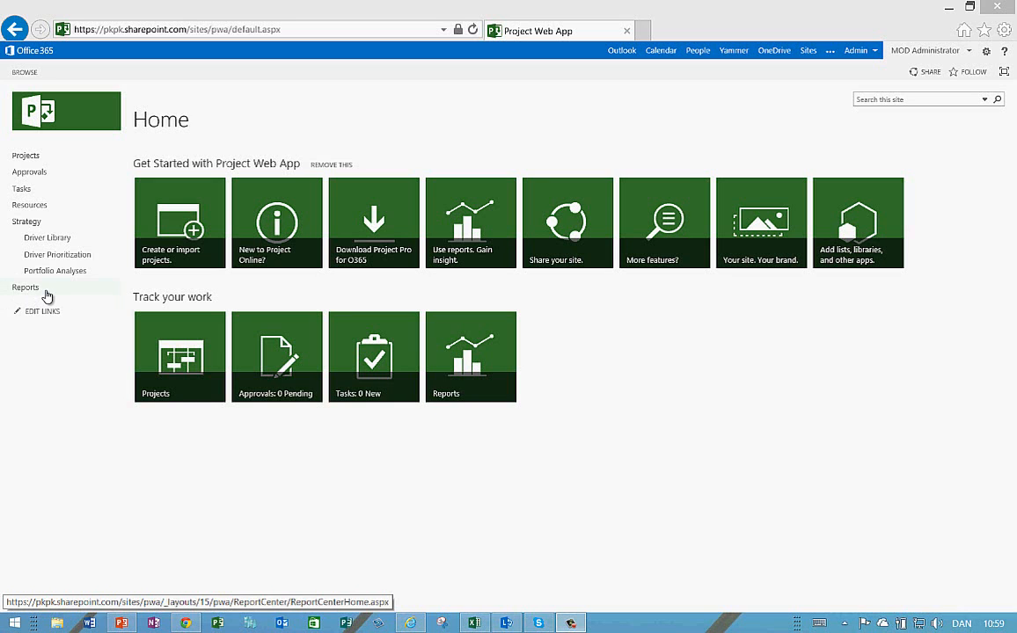
Open the English (United States) folder in the site's PWA Reports library
click(32, 296)
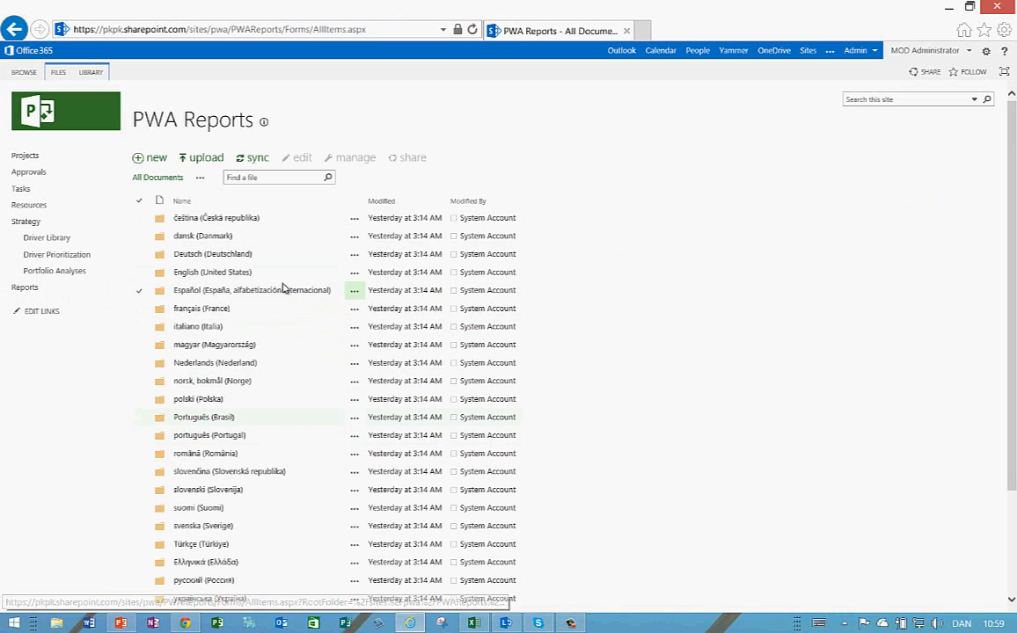
click(204, 279)
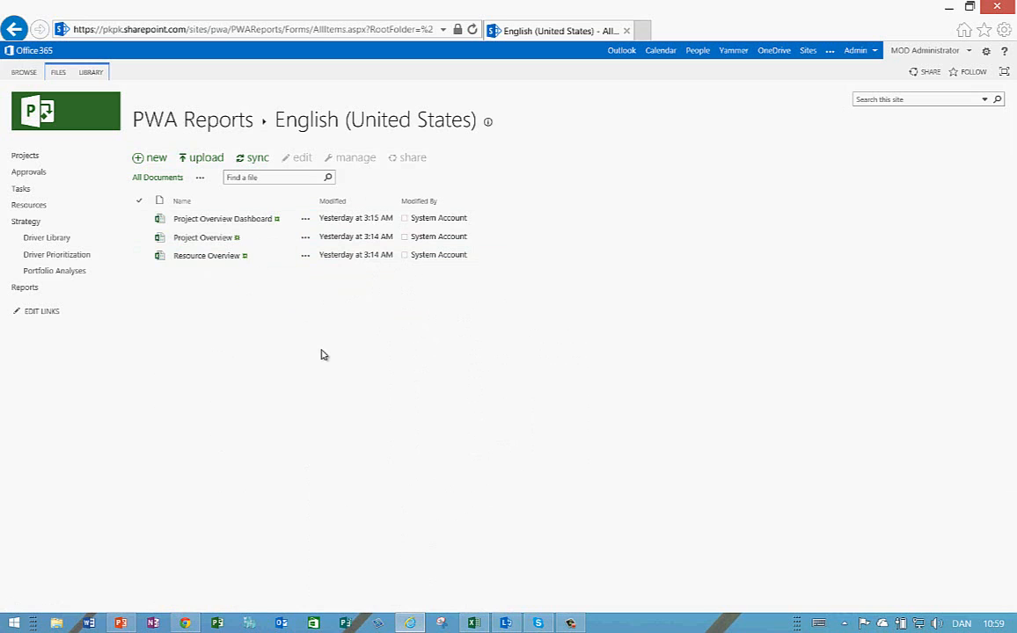
Switch to Chrome, view the Business Intelligence Center's Reports and Data Connections libraries, and return to the ppmnow home page
click(186, 623)
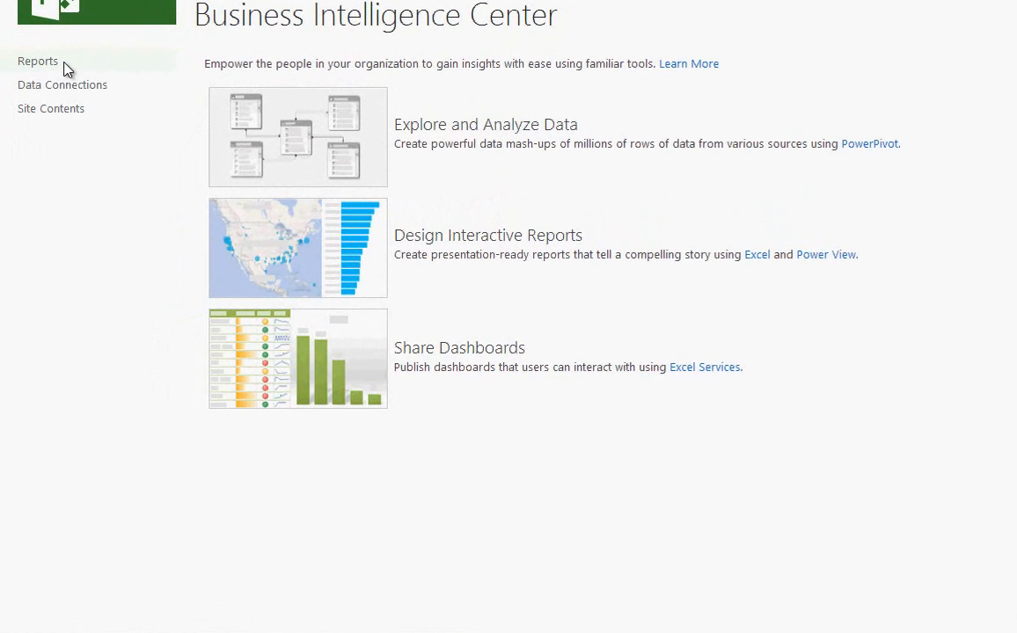
click(62, 66)
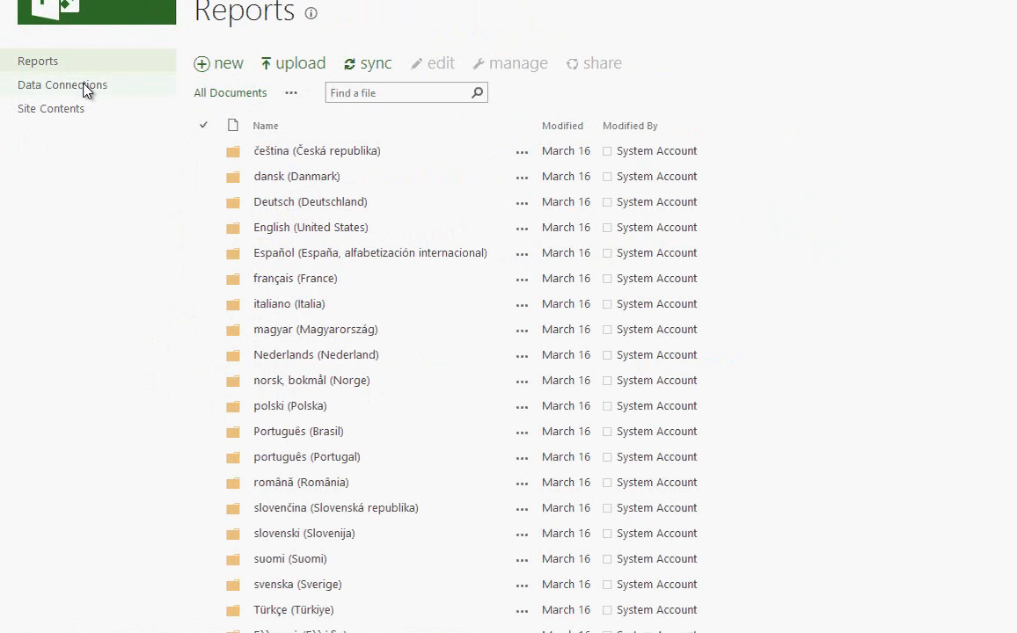
click(81, 90)
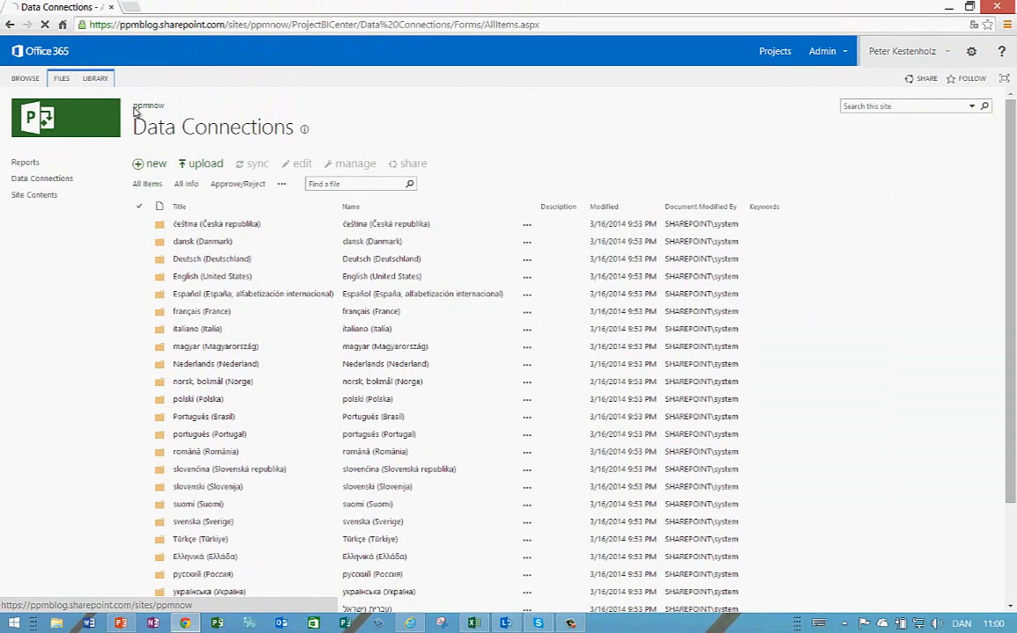
click(157, 107)
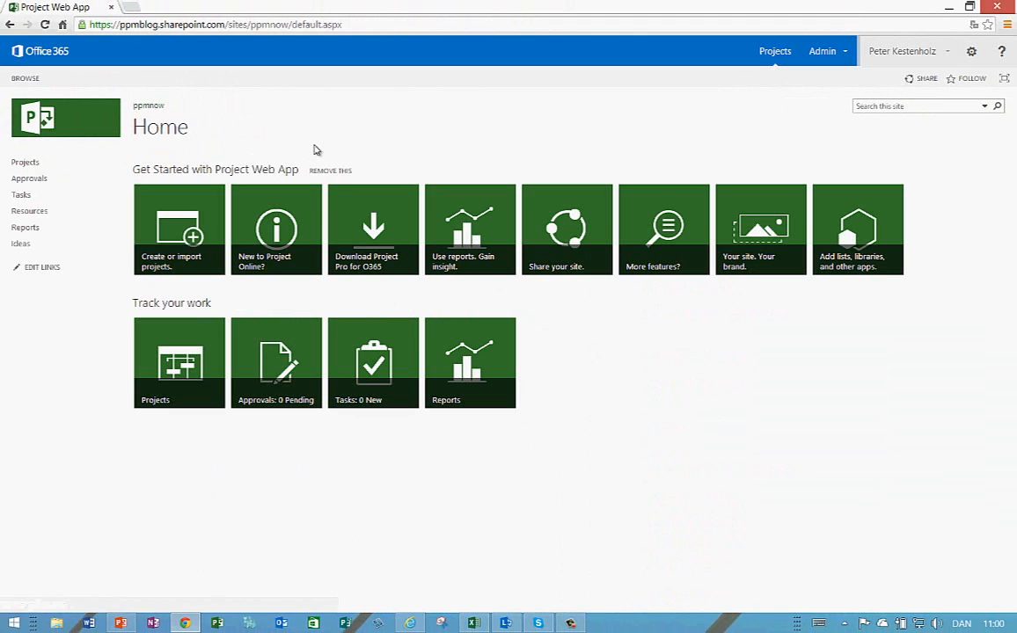
Switch to Internet Explorer and open the English (United States) folder of PWA Data Connections from the site contents
click(412, 623)
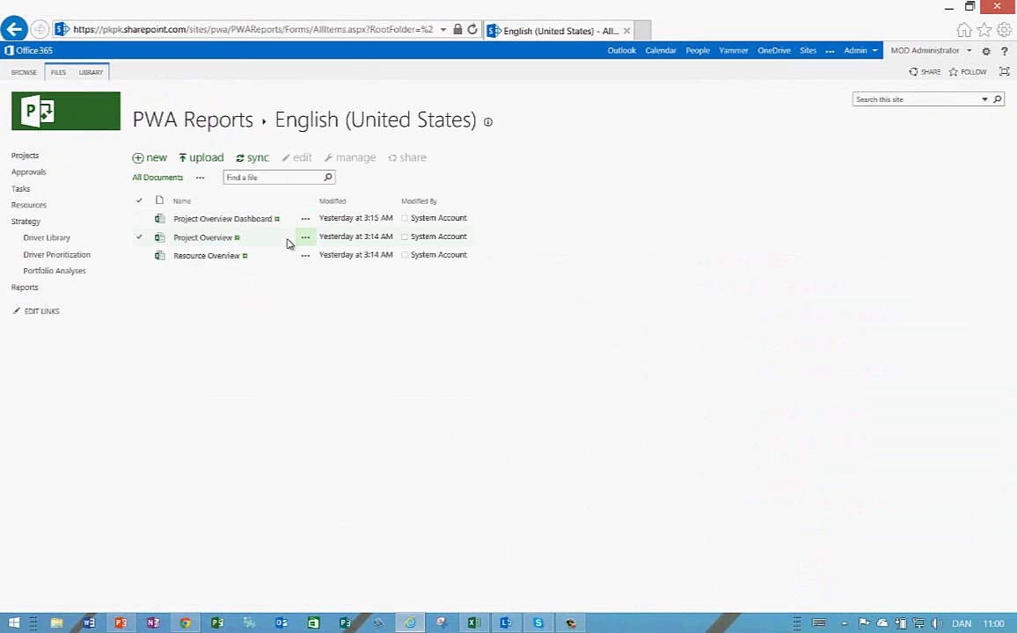
click(987, 50)
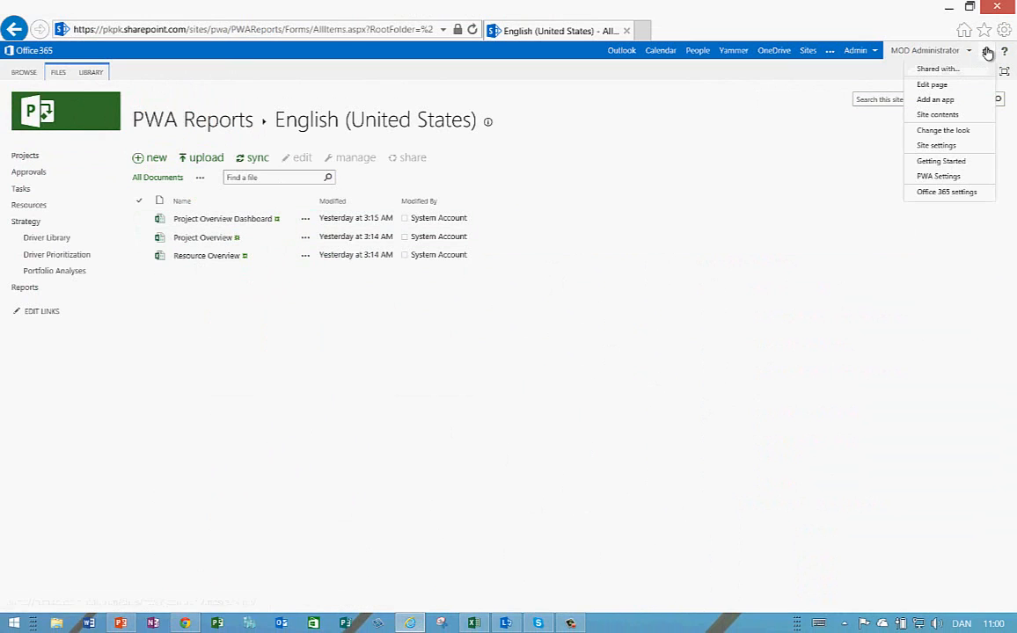
click(959, 115)
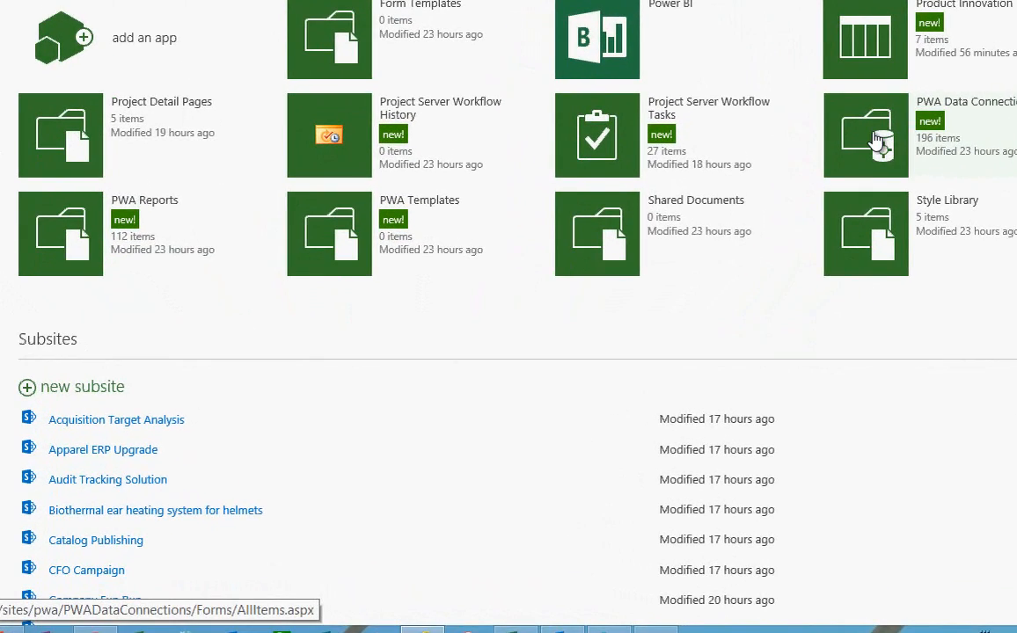
click(879, 163)
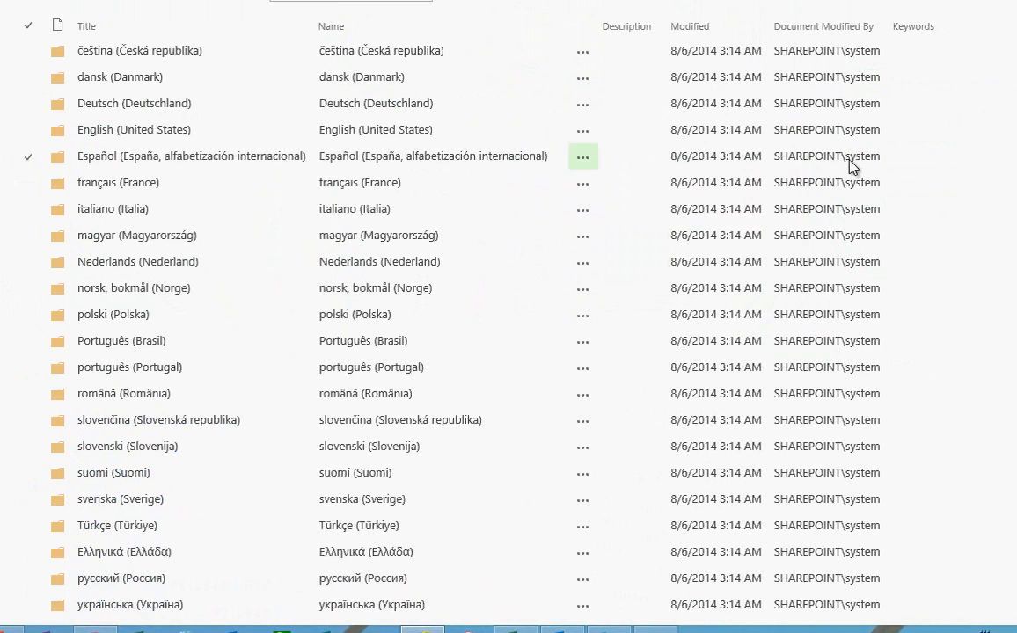
click(154, 131)
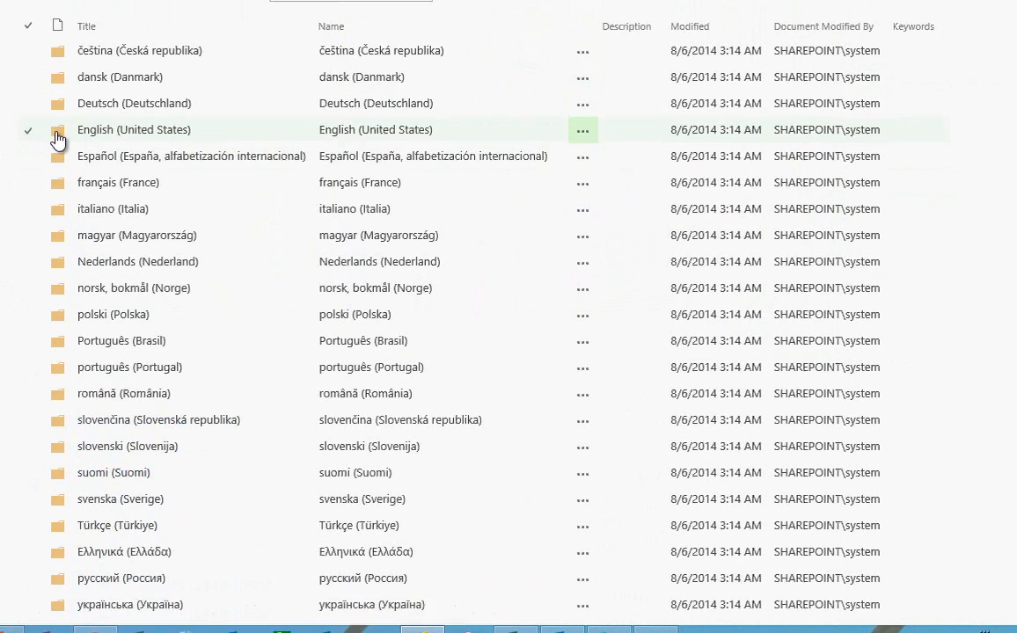
click(188, 134)
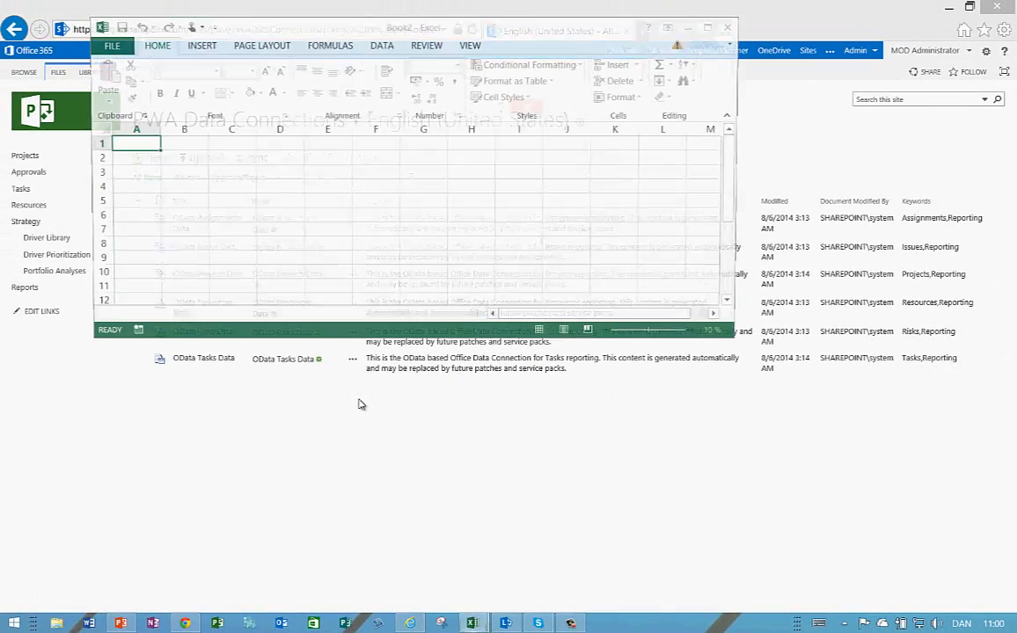
Leave the data connections folder and go back to the site's Reports library
click(516, 243)
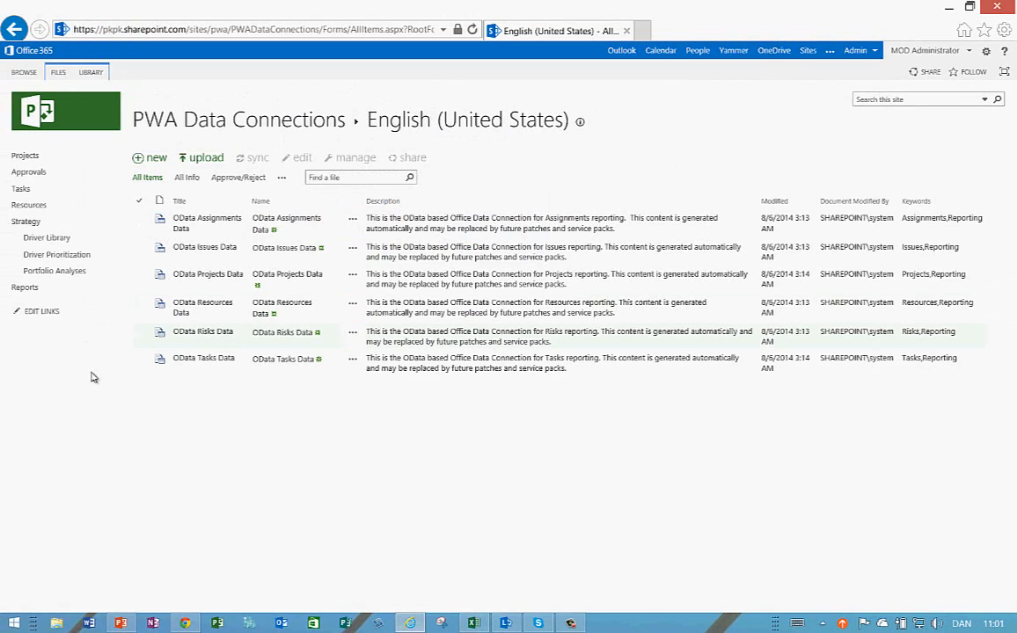
click(26, 288)
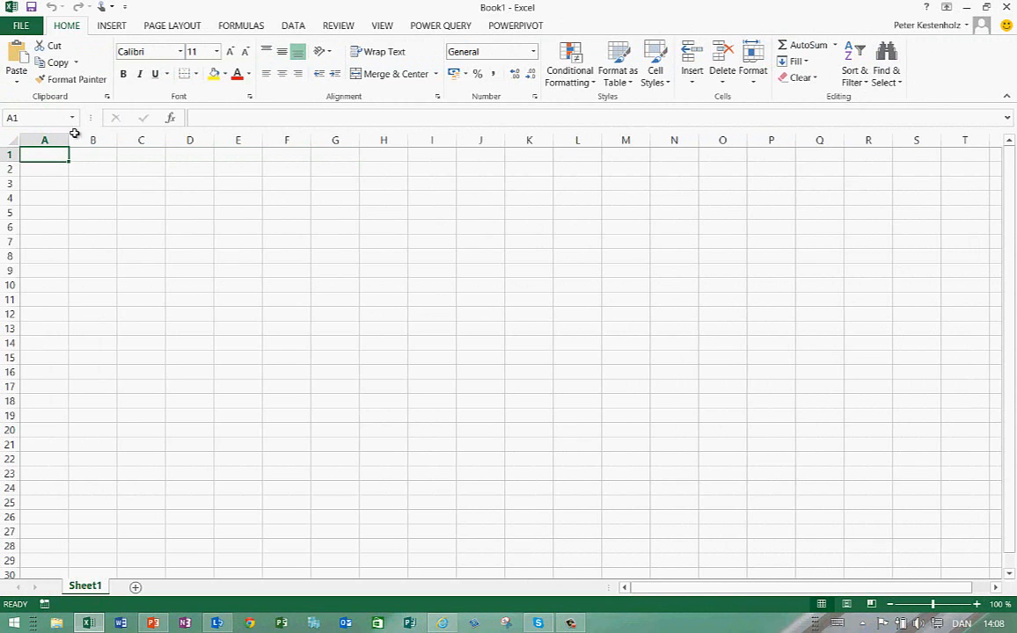
click(294, 25)
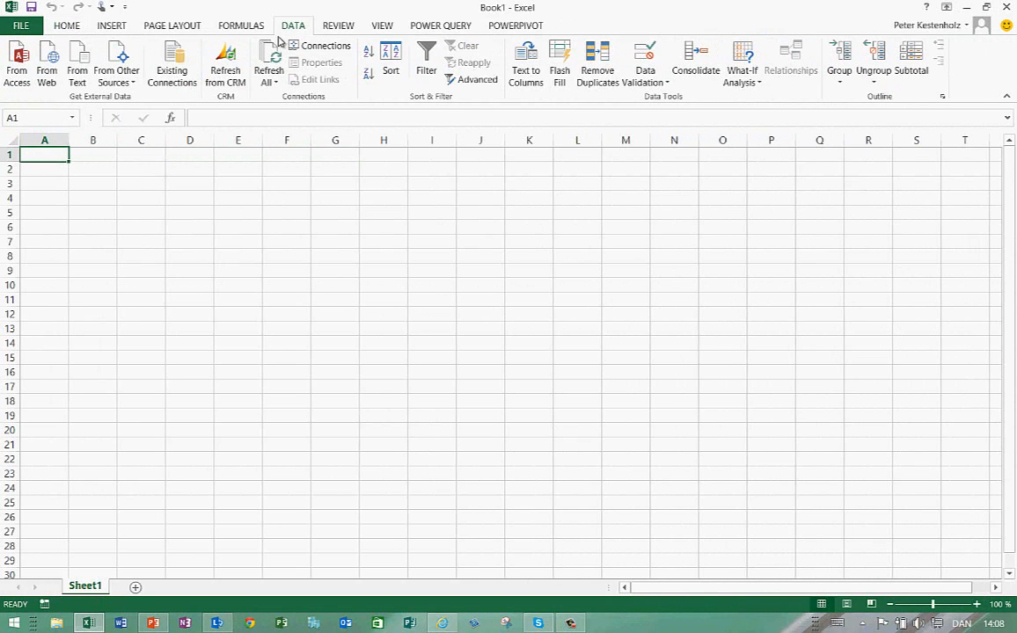
click(128, 88)
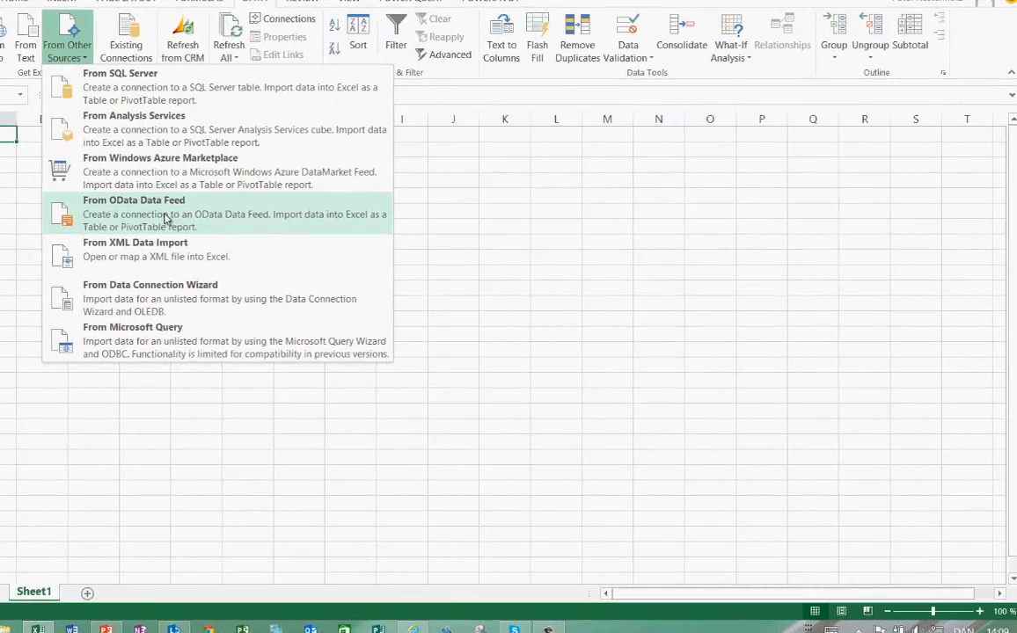
click(191, 231)
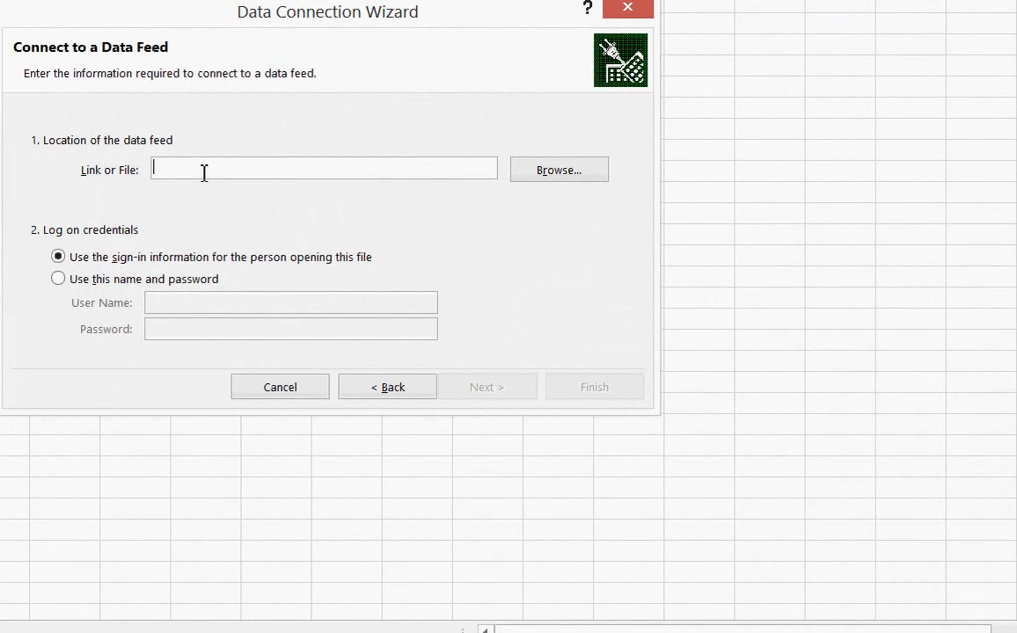
text(https:)
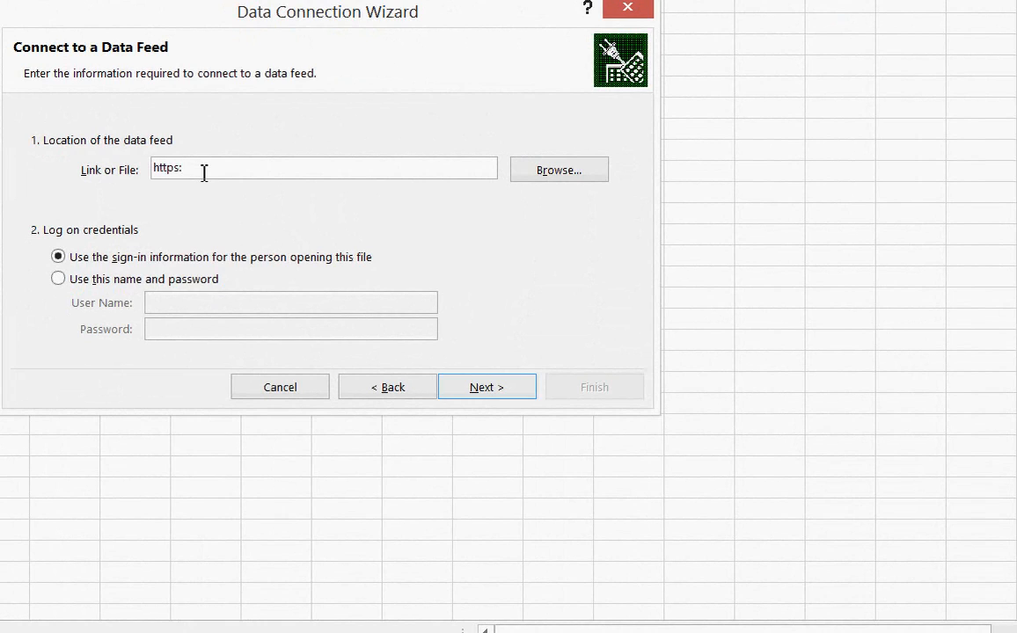
text(//pkok.sharepoint.com/sites/pwa)
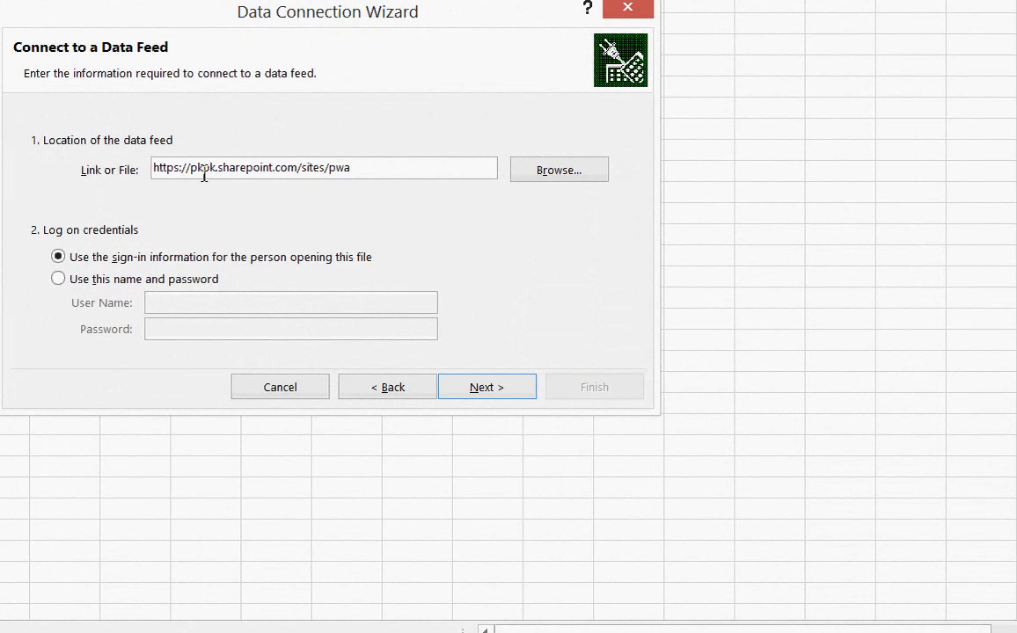
text(/_api)
drag(349, 168, 391, 170)
click(391, 170)
text(/Projectdata)
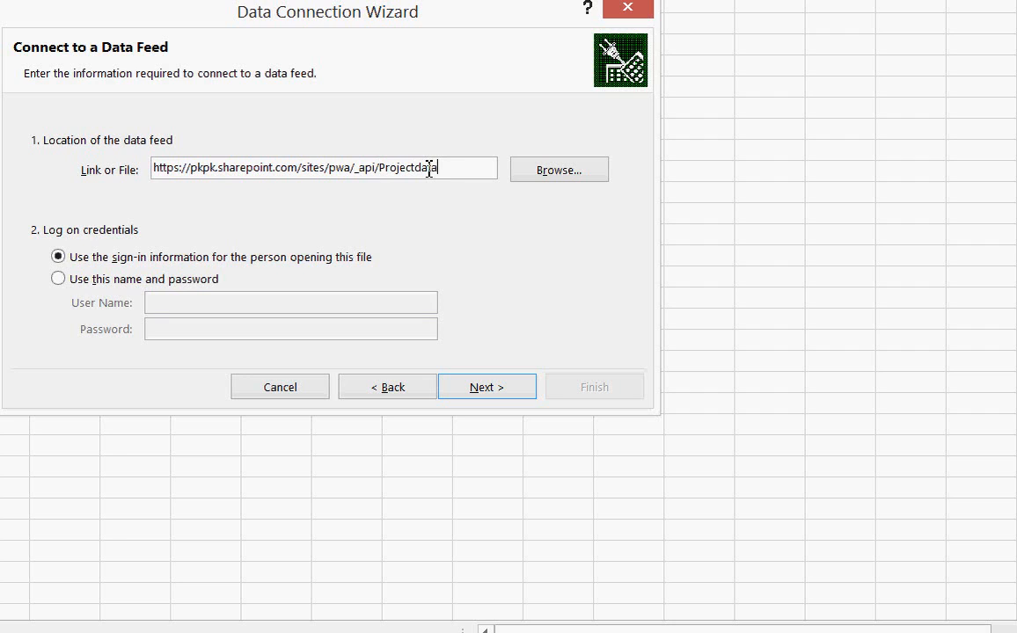
text(/Projects)
drag(438, 168, 151, 170)
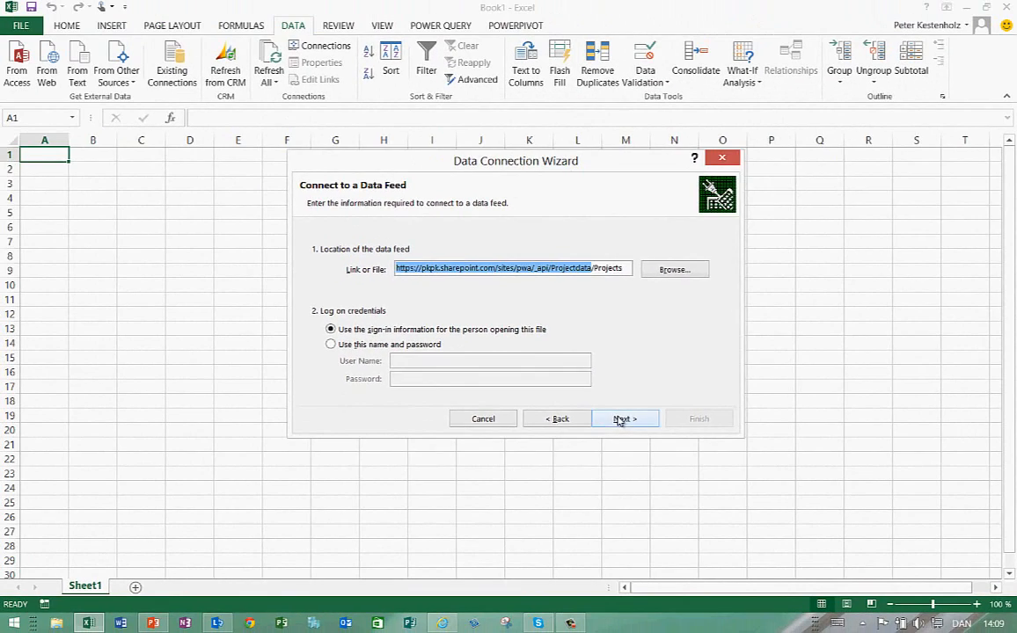
click(621, 420)
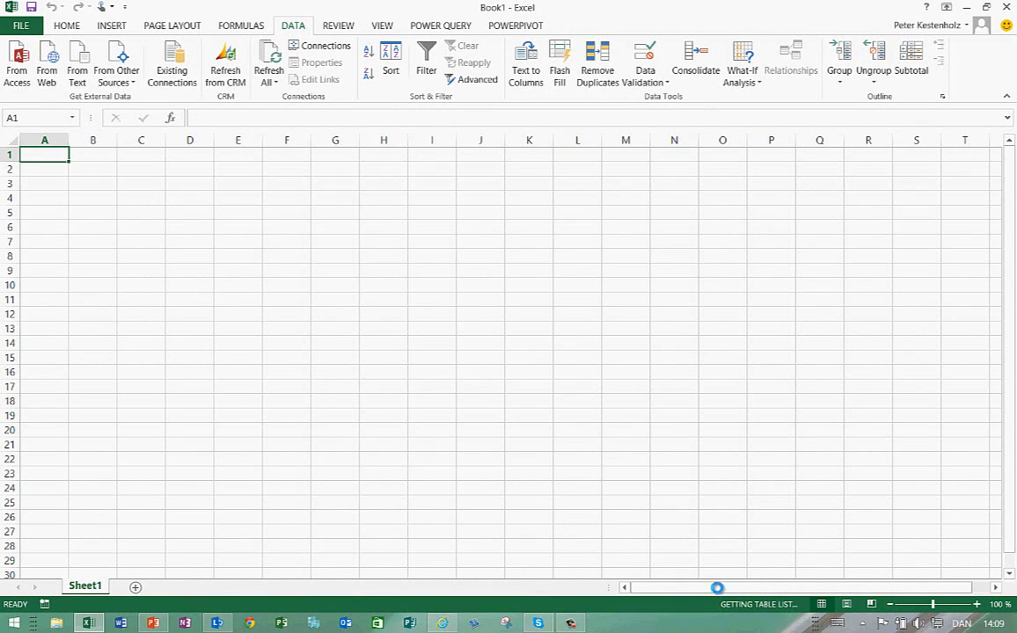
Finish the connection with the Projects table selected and import it as a table at cell A1 of the existing worksheet
click(441, 327)
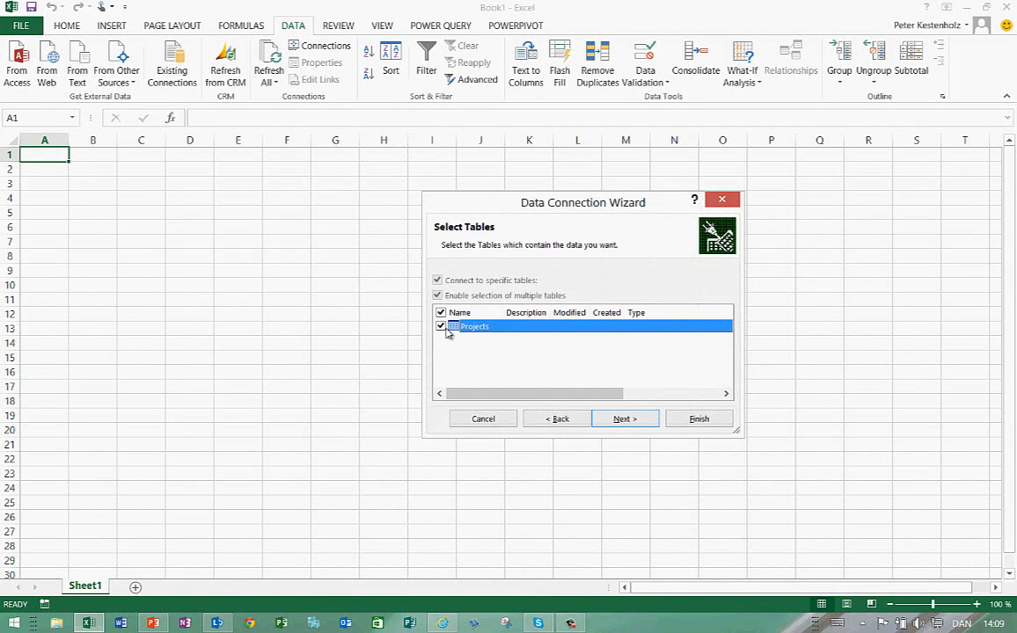
click(638, 420)
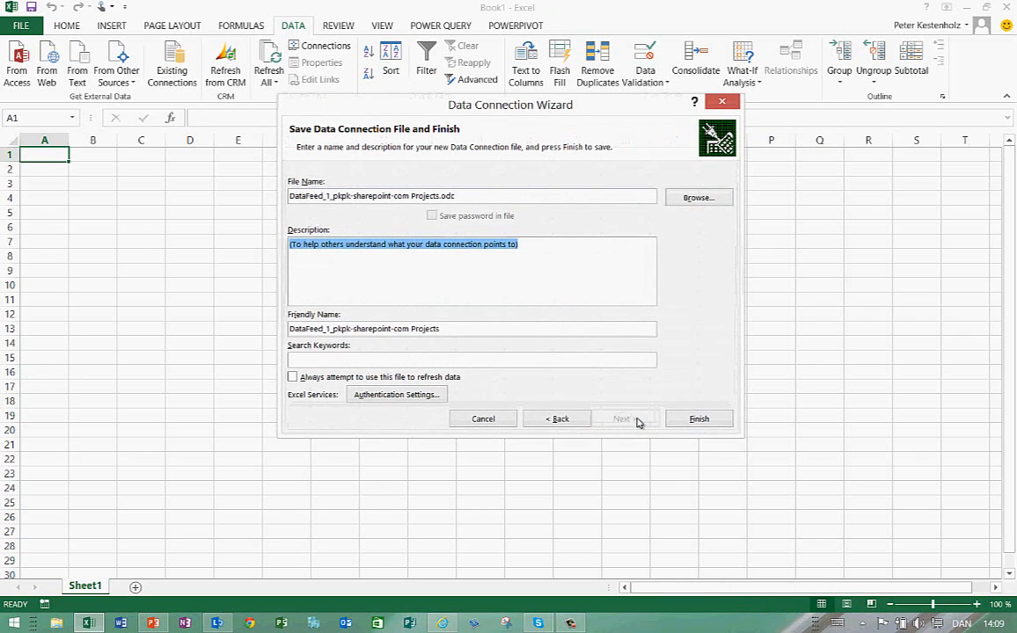
click(688, 420)
click(498, 350)
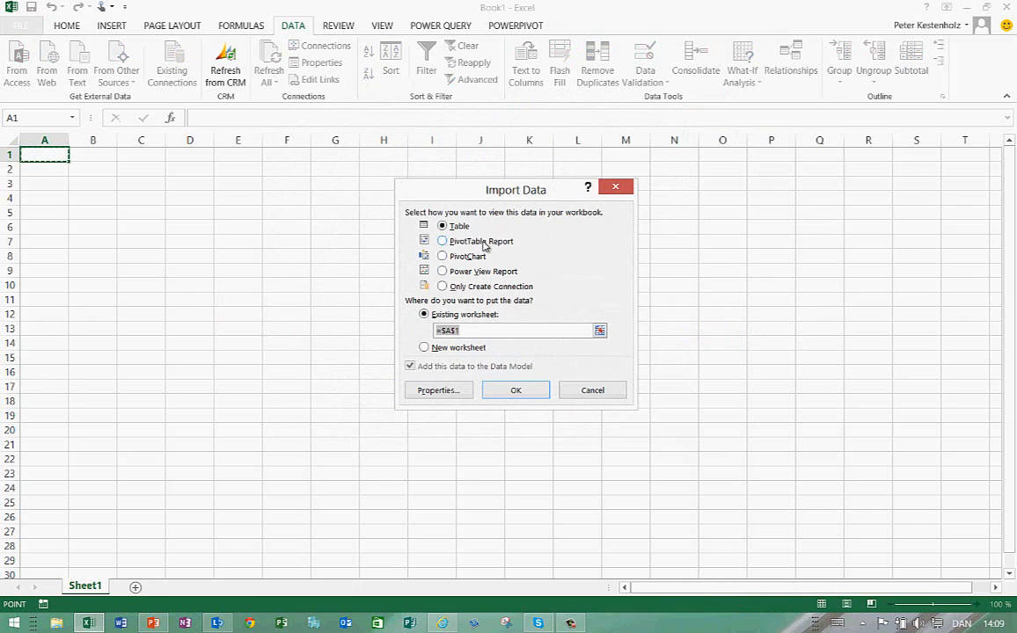
click(531, 391)
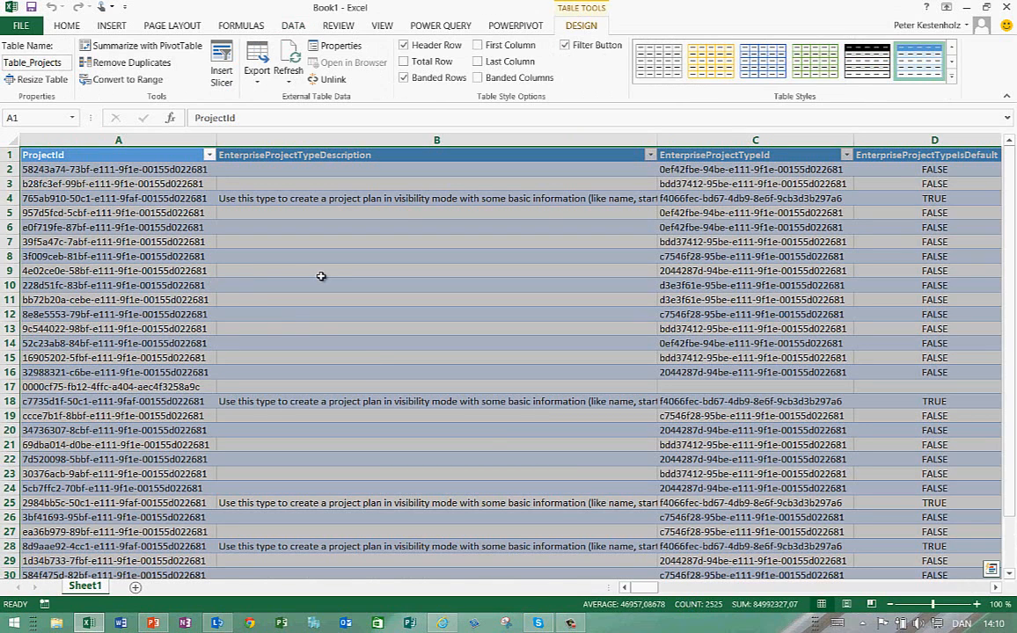
Examine the imported Projects table's columns from ProjectId through ProjectDepartments and TotalCost, and return to the first columns
click(276, 253)
key(Right)
key(Right)
key(Right)
key(Right)
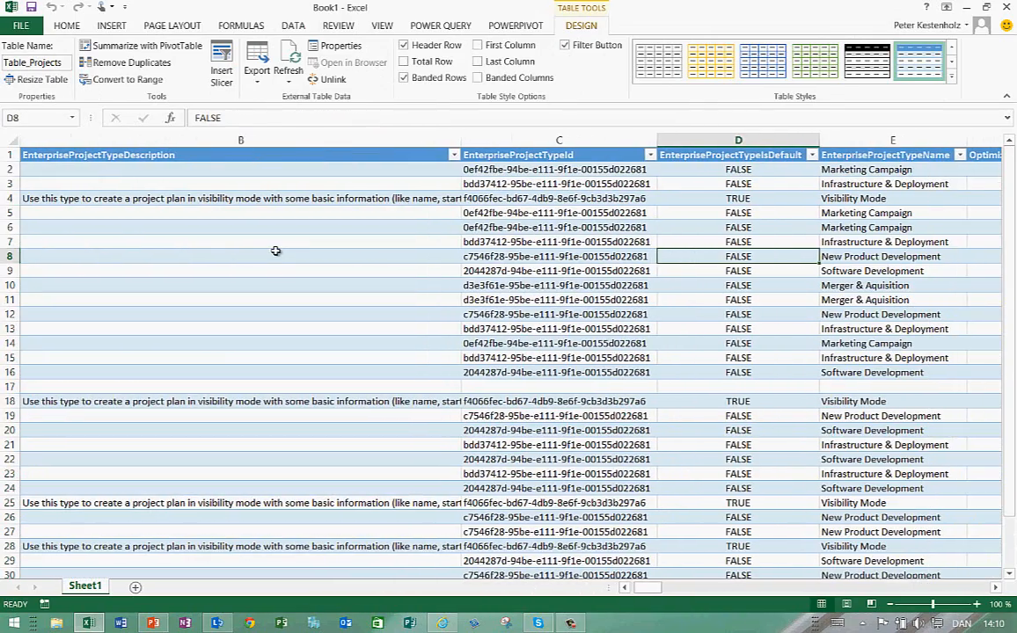
key(Right)
key(Right)
key(Right)
key(Right)
key(Right)
key(Right)
key(Right)
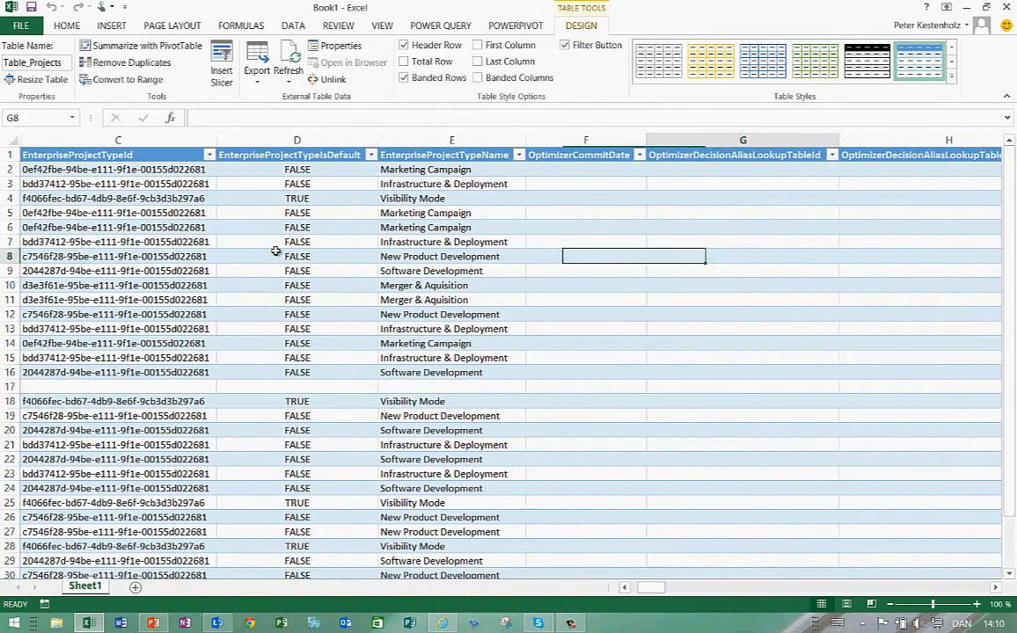
key(Right)
key(Right)
key(Right)
key(Right)
key(Right)
key(Right)
key(Right)
key(Right)
key(Right)
key(Right)
key(Right)
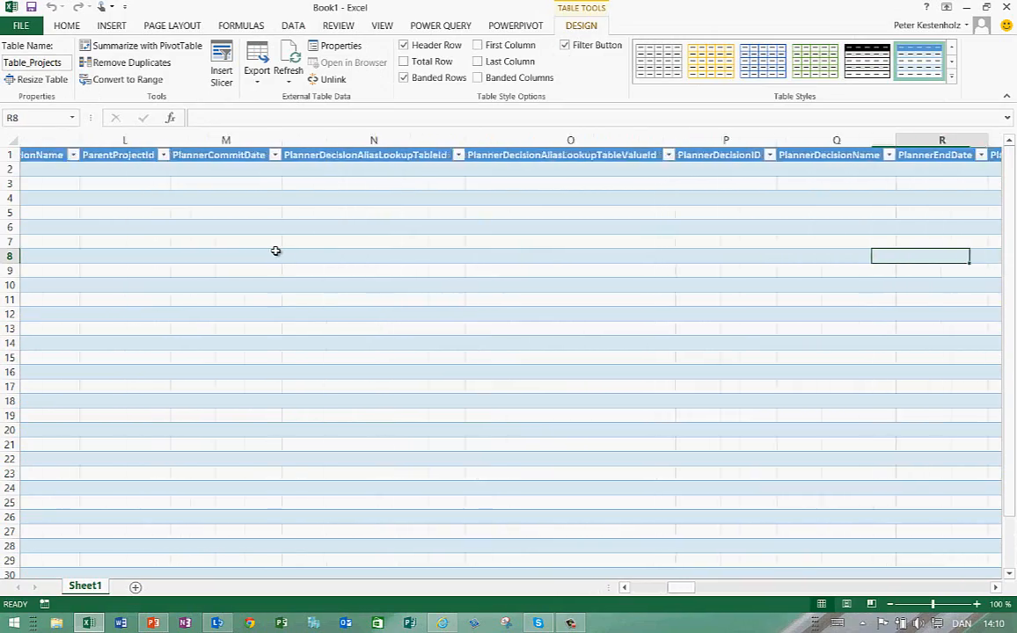
key(Right)
key(Right)
key(Right)
key(Right)
key(Right)
key(Right)
key(Right)
key(Right)
key(Right)
key(Right)
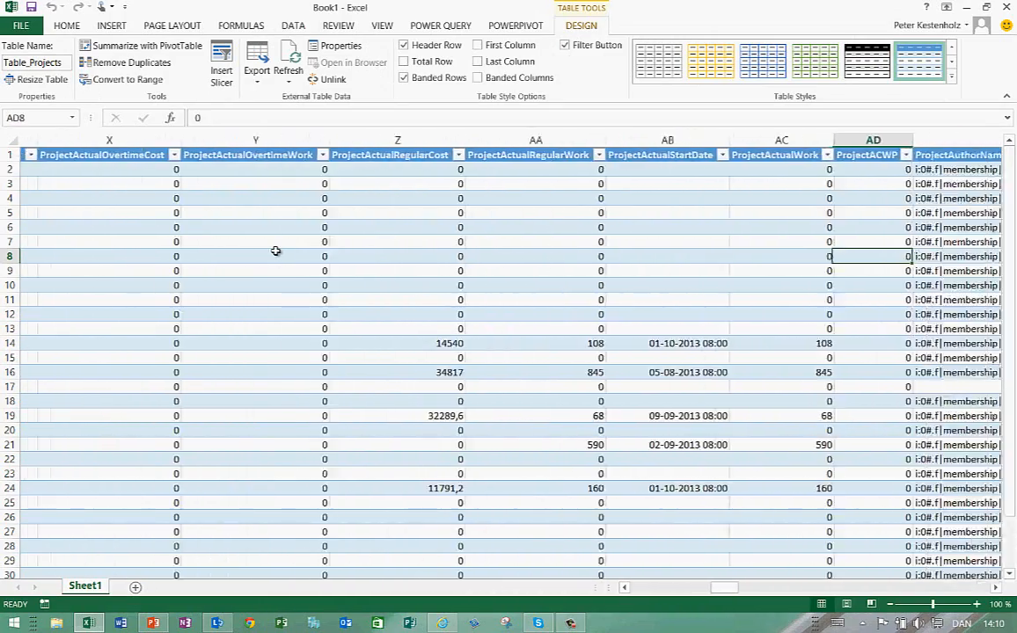
key(Right)
key(Right)
key(Right)
key(Right)
key(Right)
key(Right)
key(Right)
key(Right)
key(Right)
key(Right)
key(Right)
key(Right)
key(Right)
key(Right)
key(Right)
key(Right)
key(Right)
key(Right)
key(Right)
key(Right)
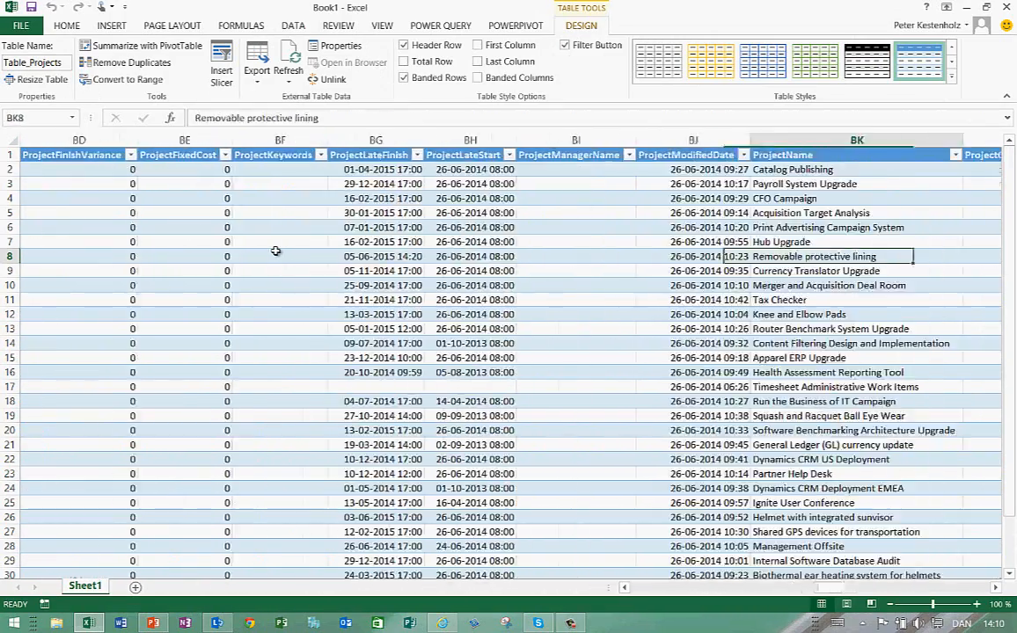
key(Right)
key(Right)
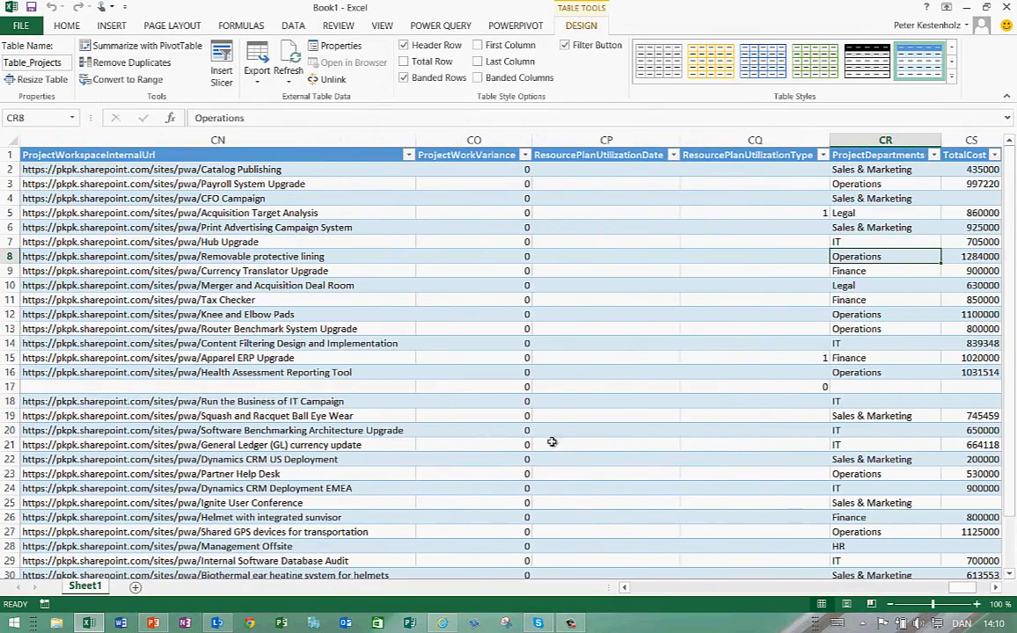
drag(965, 595, 642, 591)
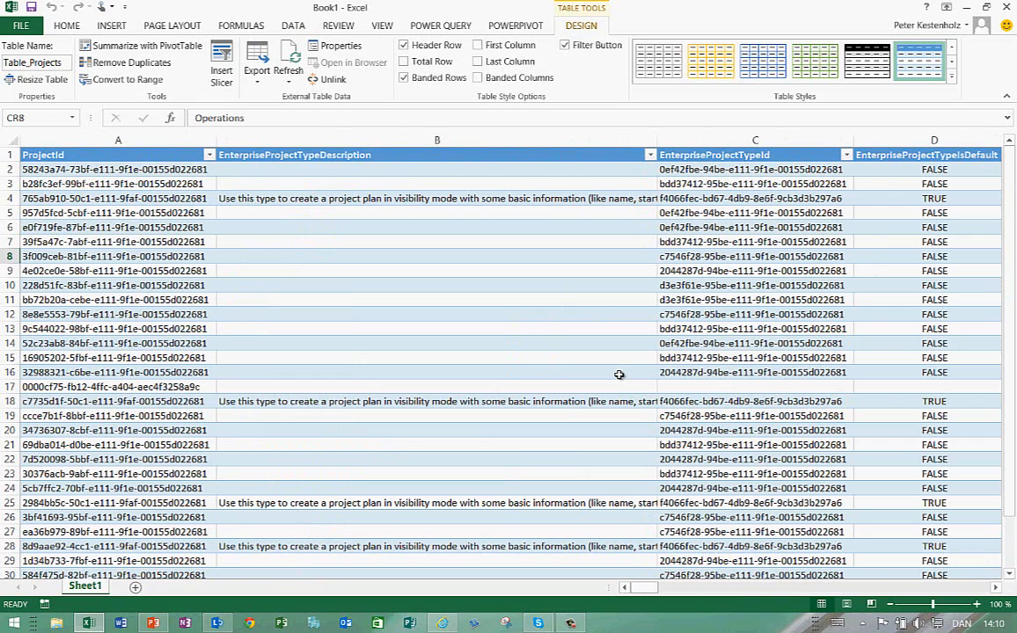
click(369, 314)
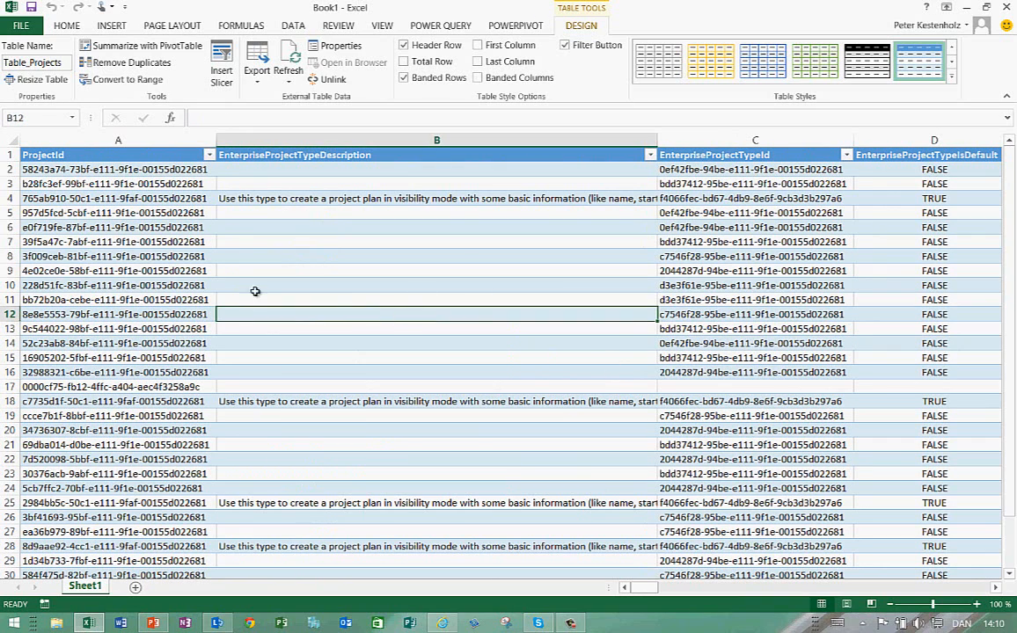
click(92, 315)
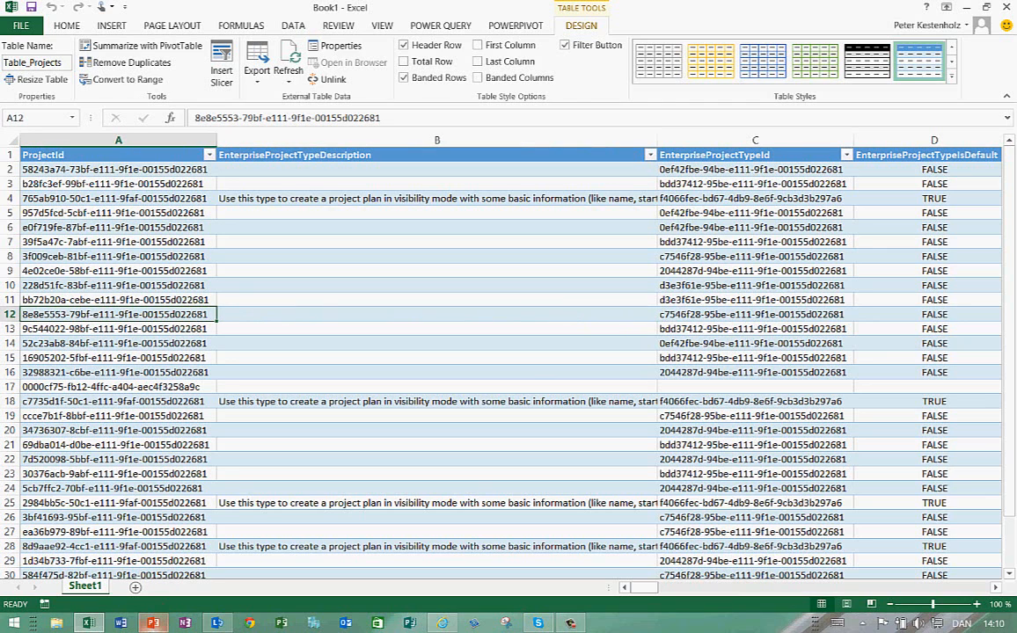
Check the target chart slide in PowerPoint, return to Excel and open the Projects data feed connection's definition in an enlarged properties dialog
click(153, 623)
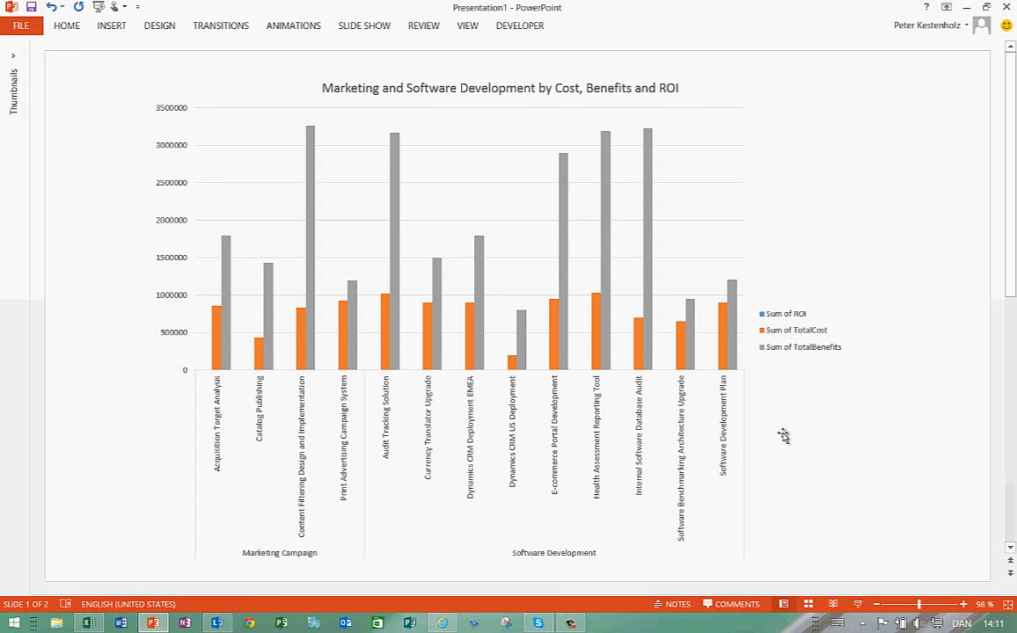
click(969, 9)
click(293, 30)
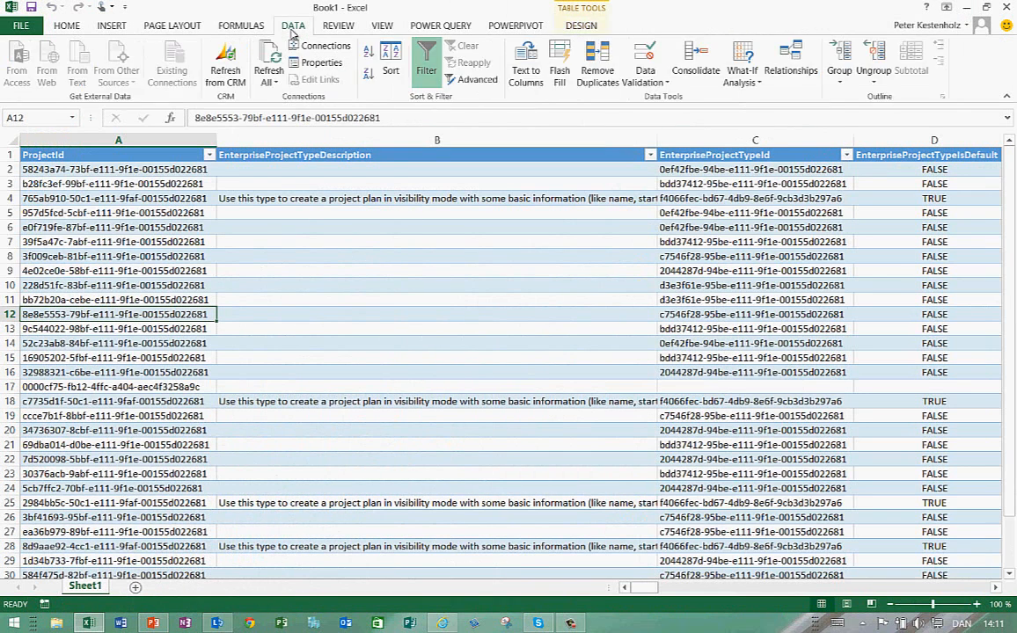
click(317, 45)
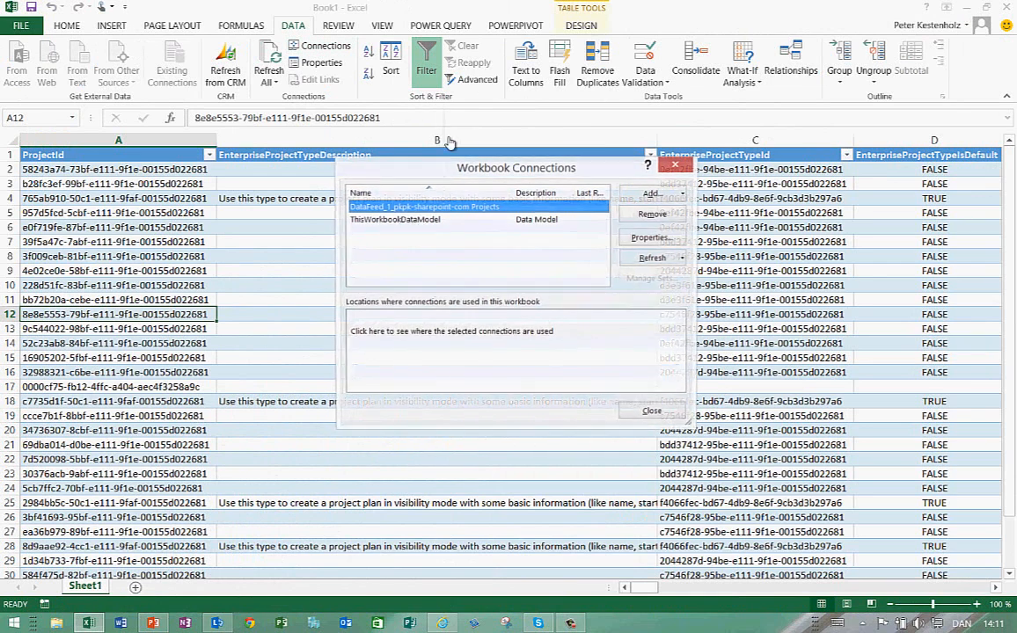
click(651, 238)
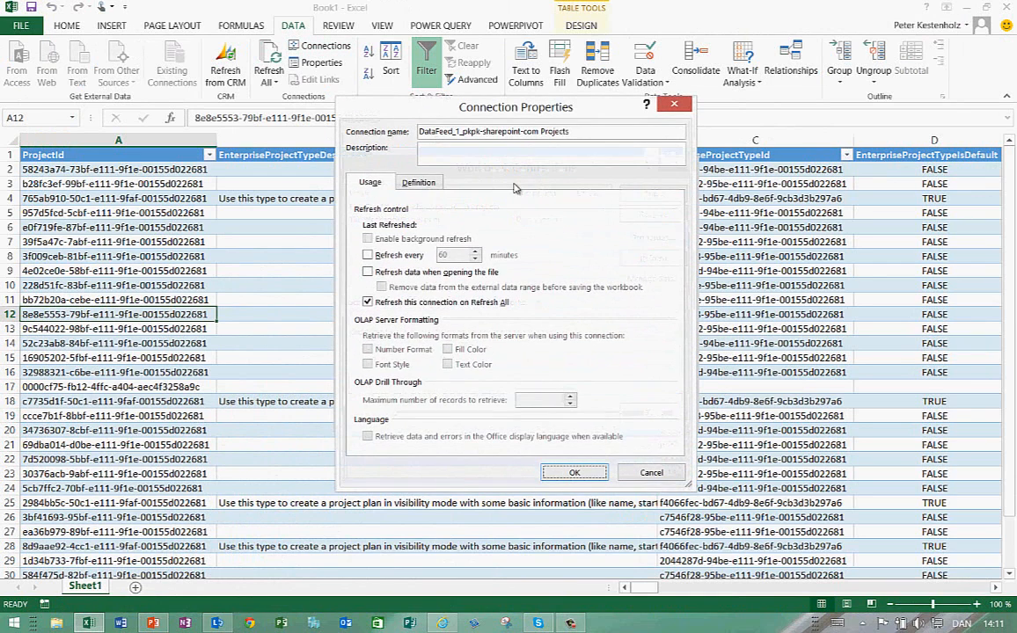
click(418, 182)
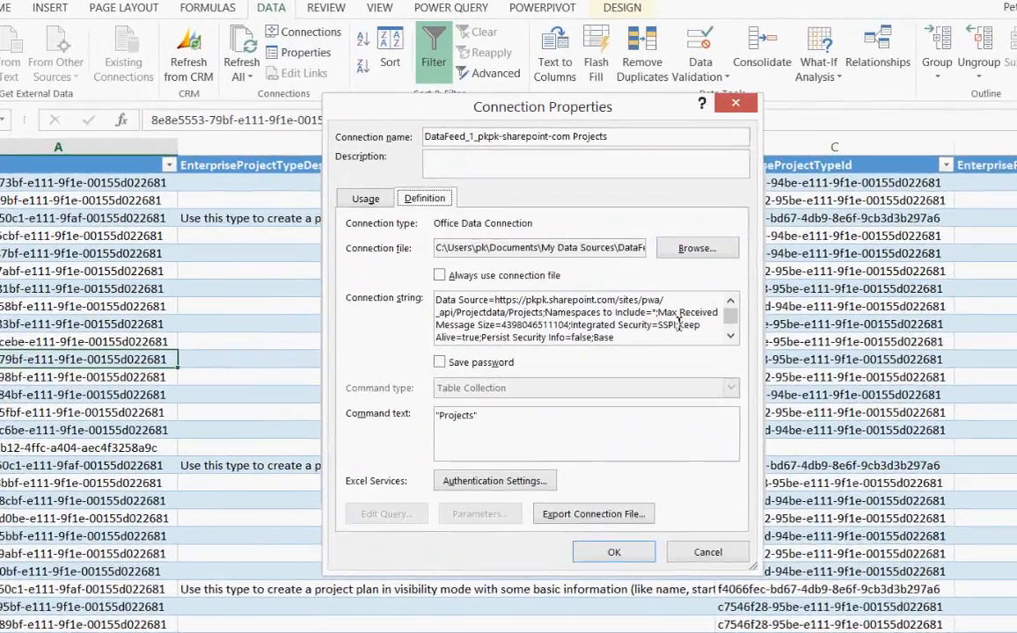
drag(552, 100, 378, 23)
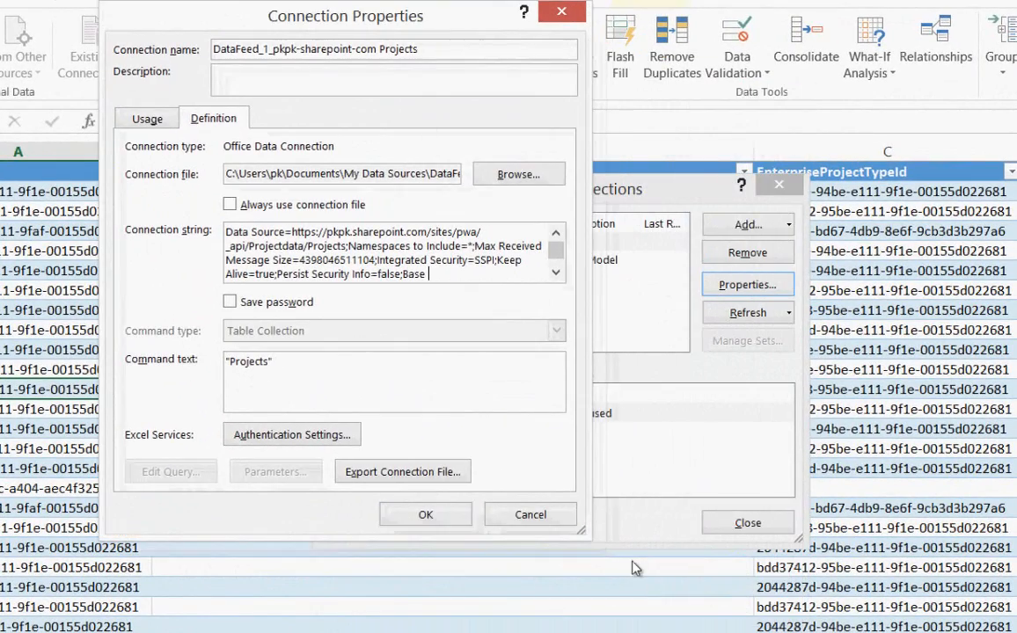
drag(581, 531, 908, 626)
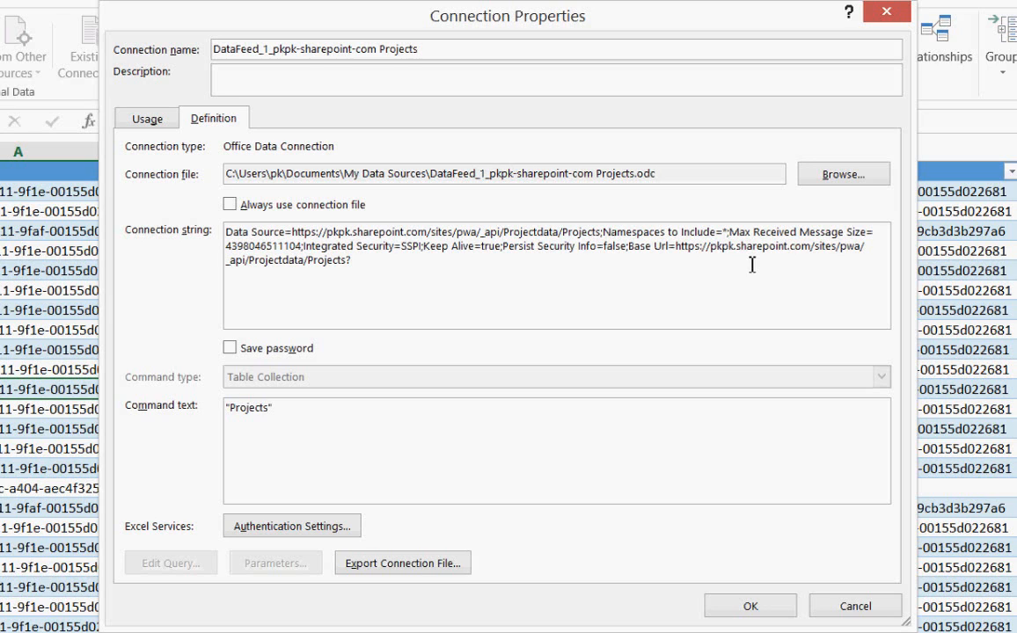
Append ?$filter=EnterpriseProjectTypeName eq 'Software Development' or EnterpriseProjectTypeName eq 'Marketing Campaign' to the connection string's base URL and apply the change
text(ilter)
text(=Enterprise)
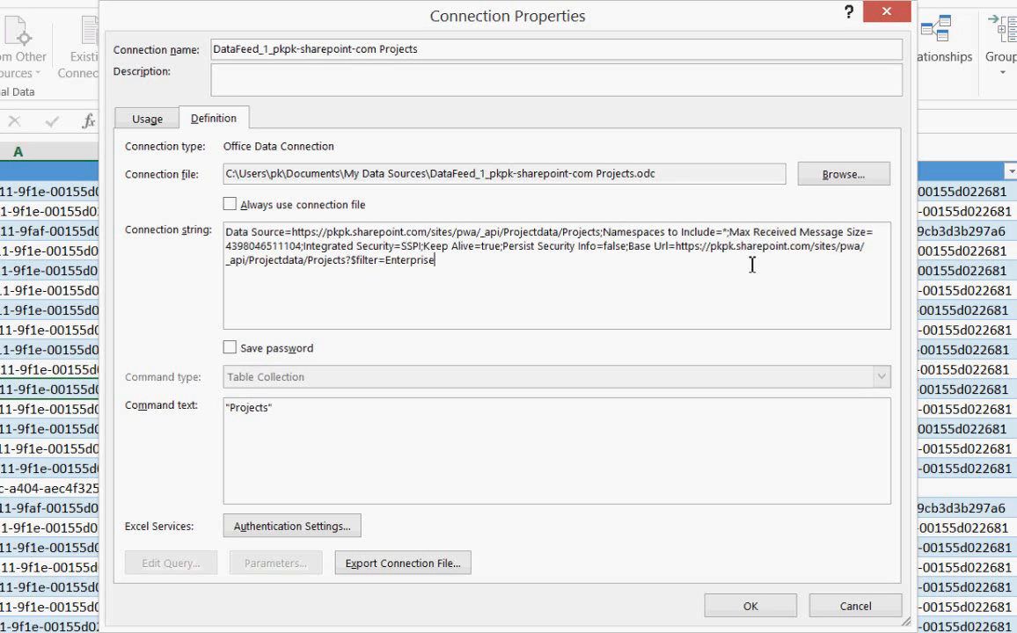
text(ProjectTypeNam)
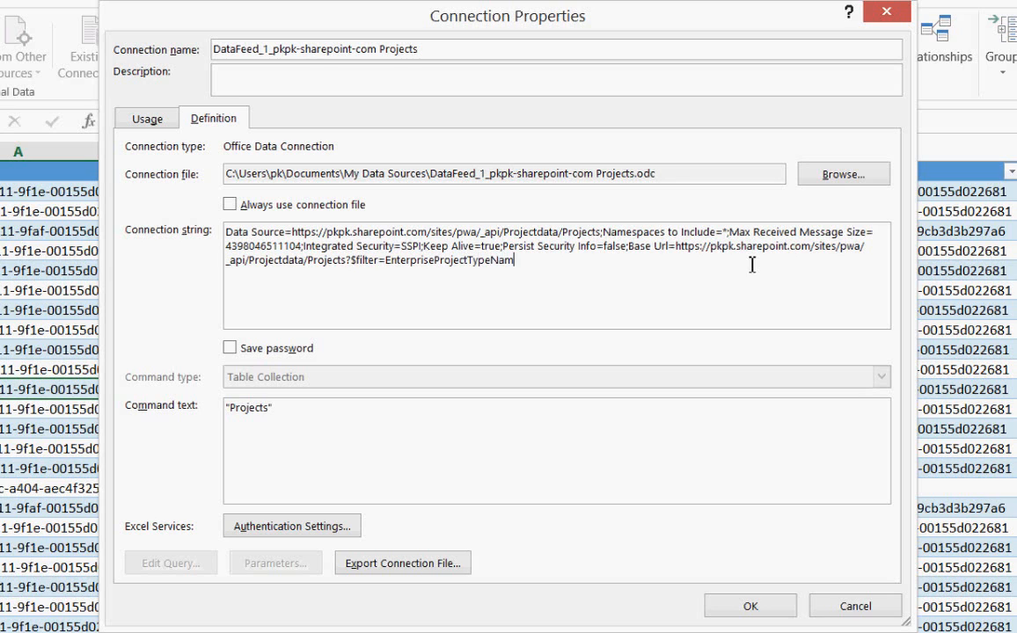
text(e eq 'Software Development' or)
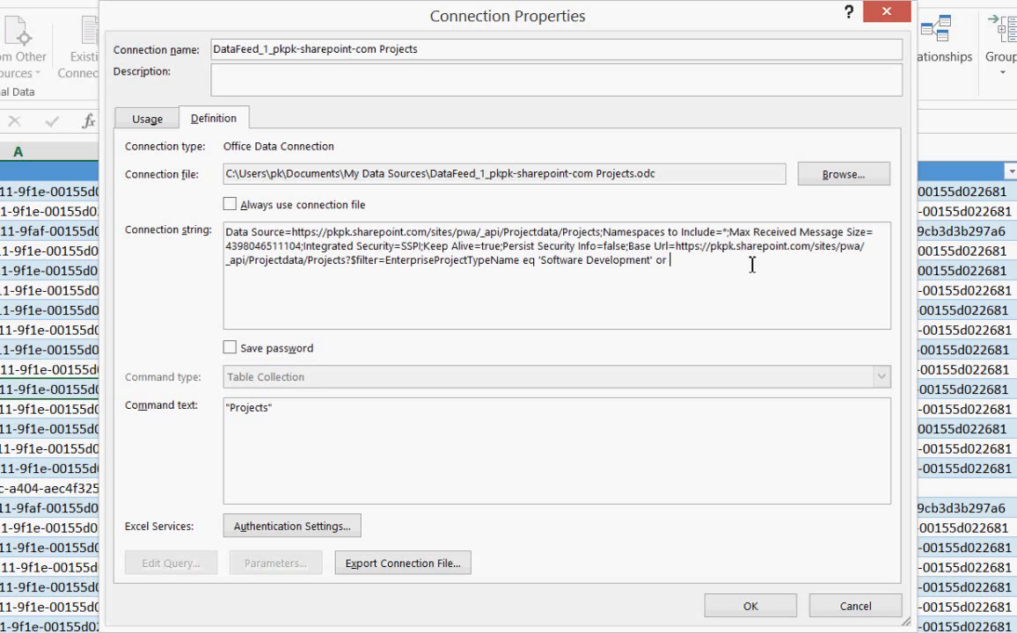
text(EnterpriseProjectTypeName)
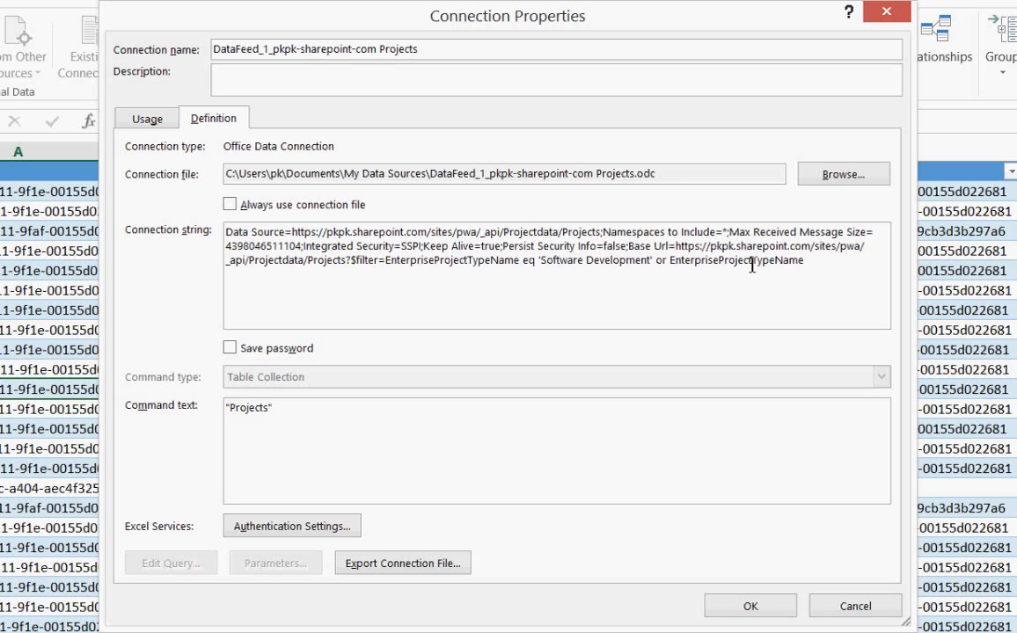
text( eq 'Marketing Campaign)
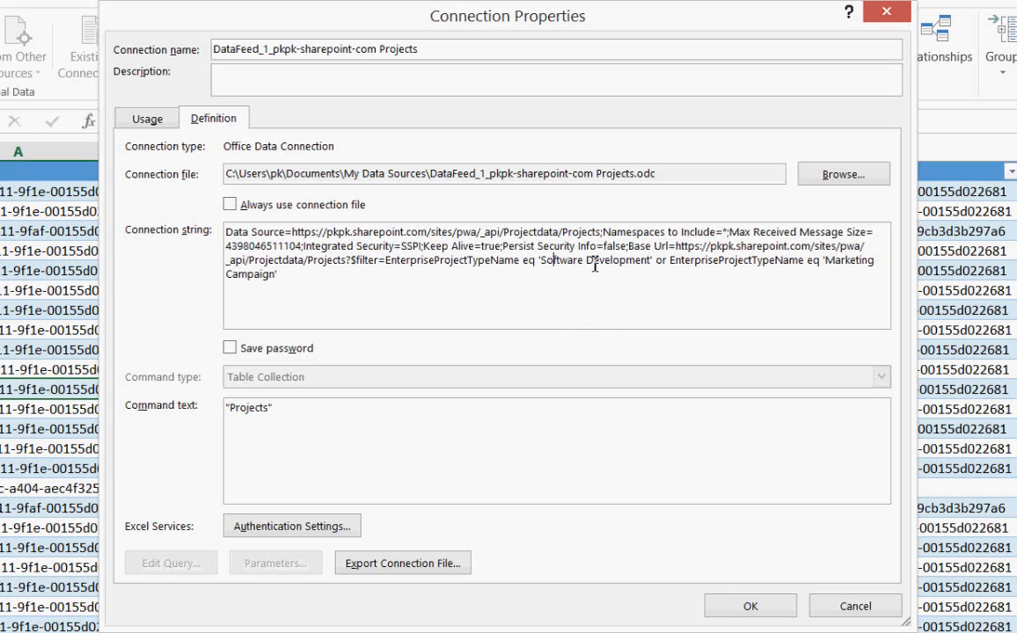
drag(585, 260, 594, 261)
click(781, 611)
click(520, 441)
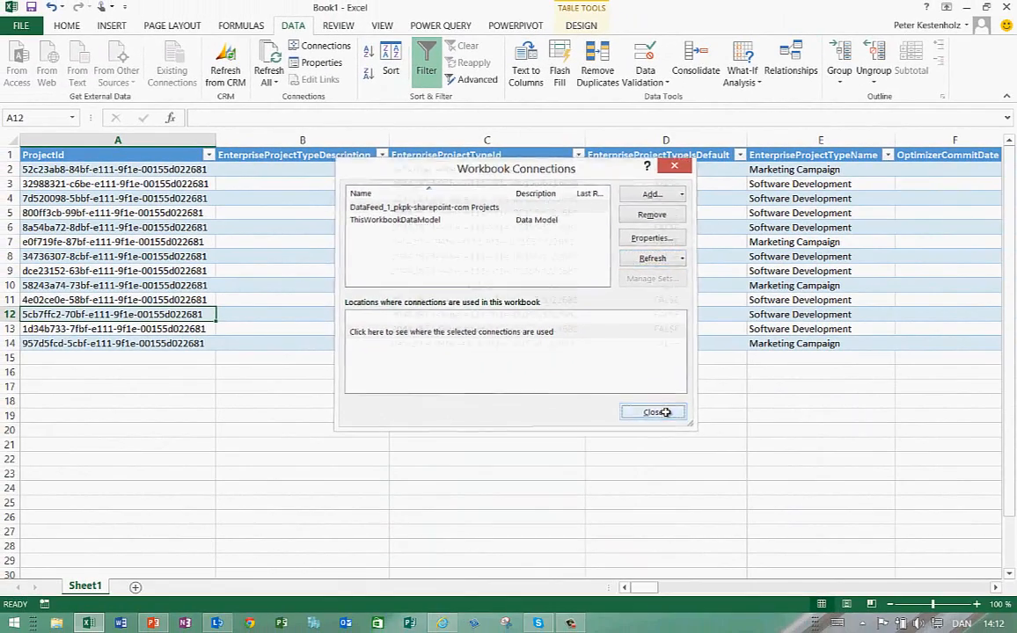
click(748, 523)
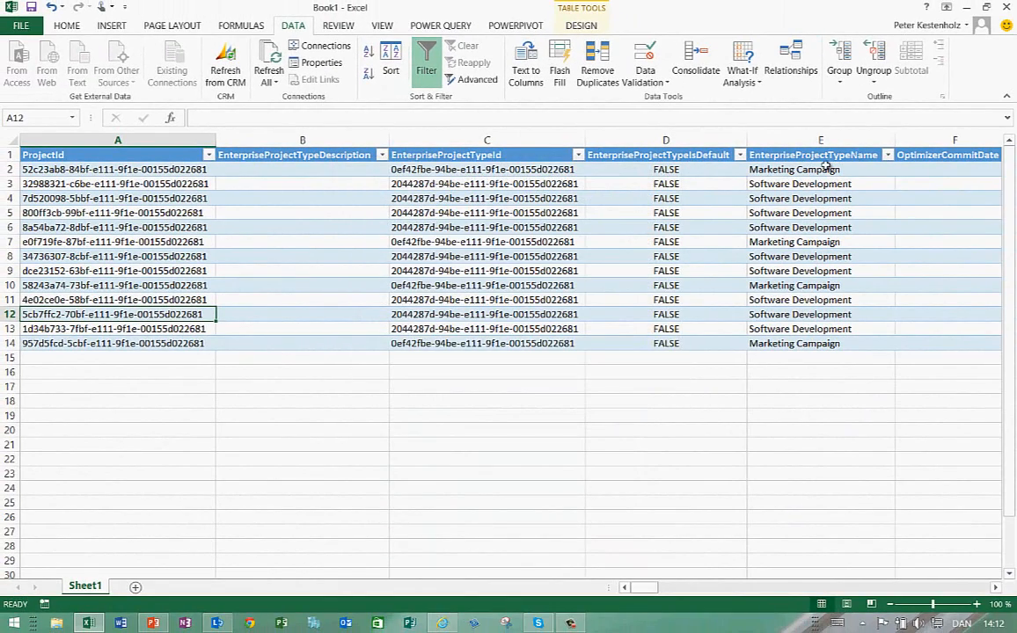
Check the filter values of the EnterpriseProjectTypeName column against the project groups on the PowerPoint chart, and return to Excel
click(803, 169)
click(888, 155)
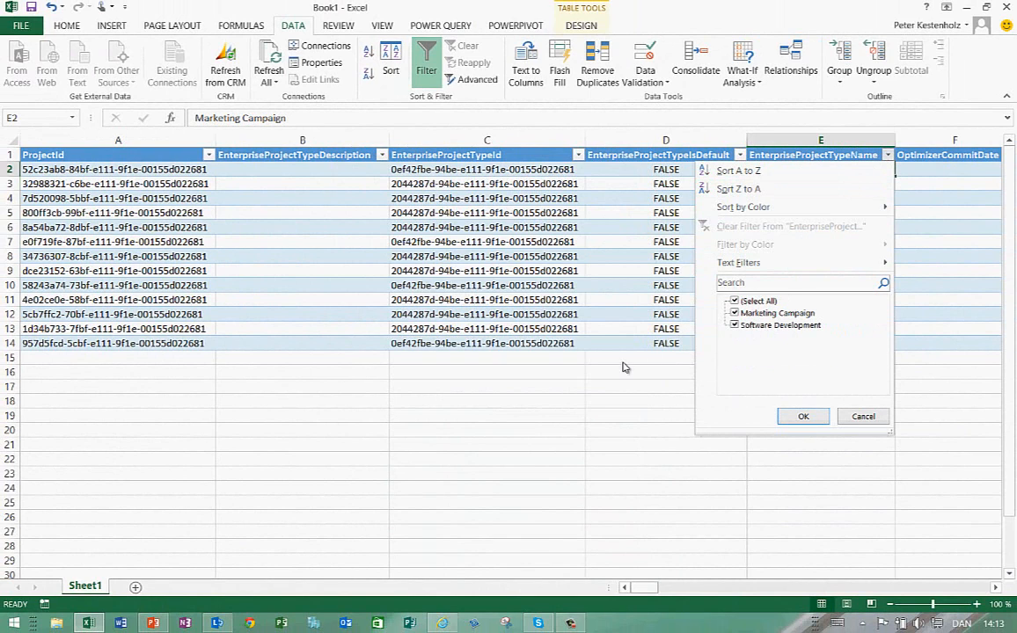
click(156, 624)
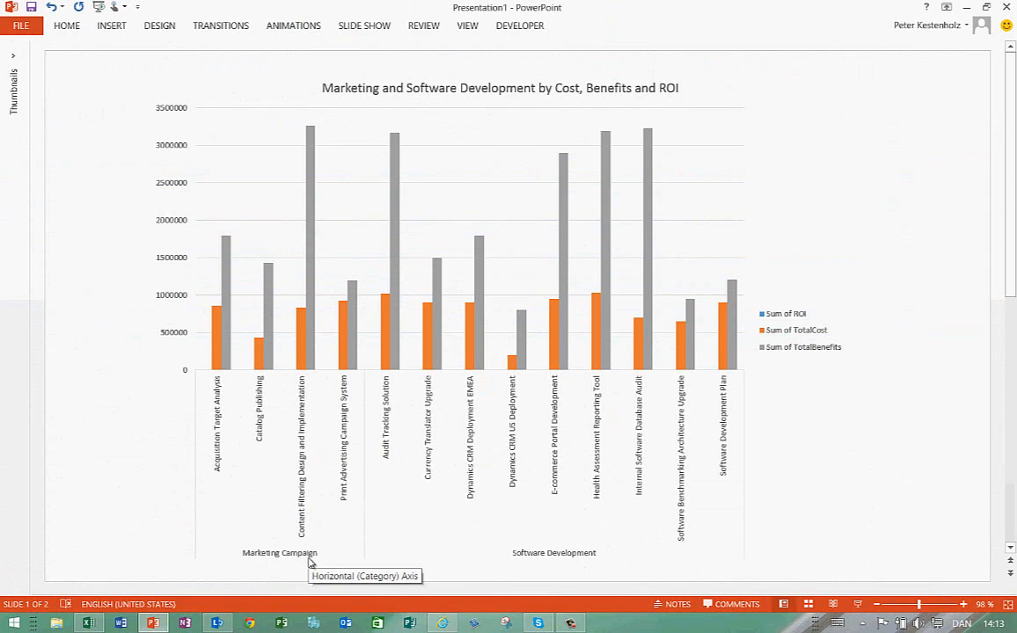
click(966, 6)
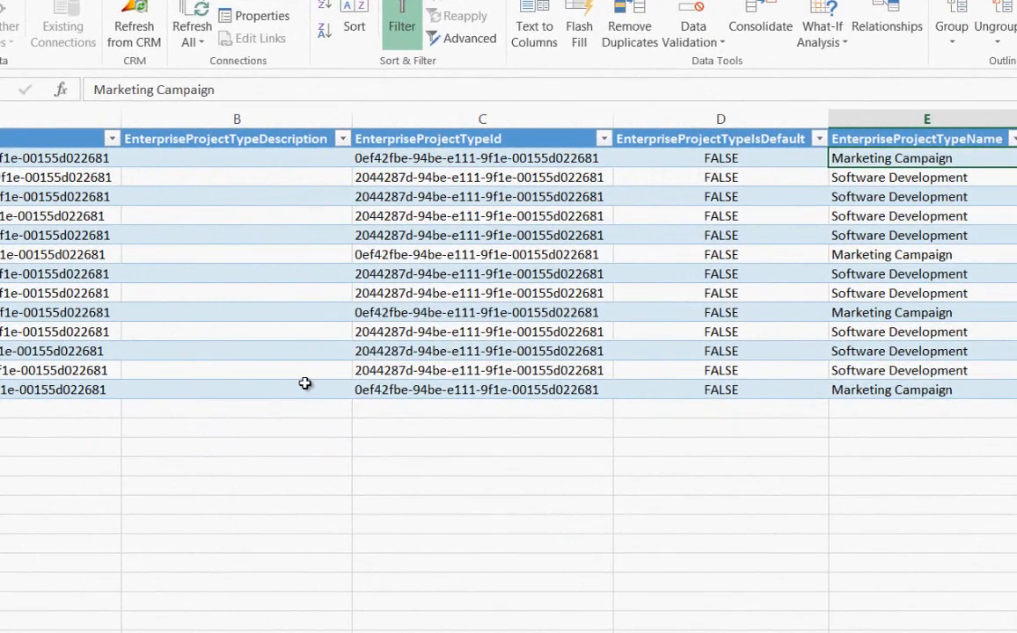
Append &$select=EnterpriseProjectTypeName, ProjectName, ROI, TotalCost, TotalBenefits to the Projects connection string and apply the change
click(304, 383)
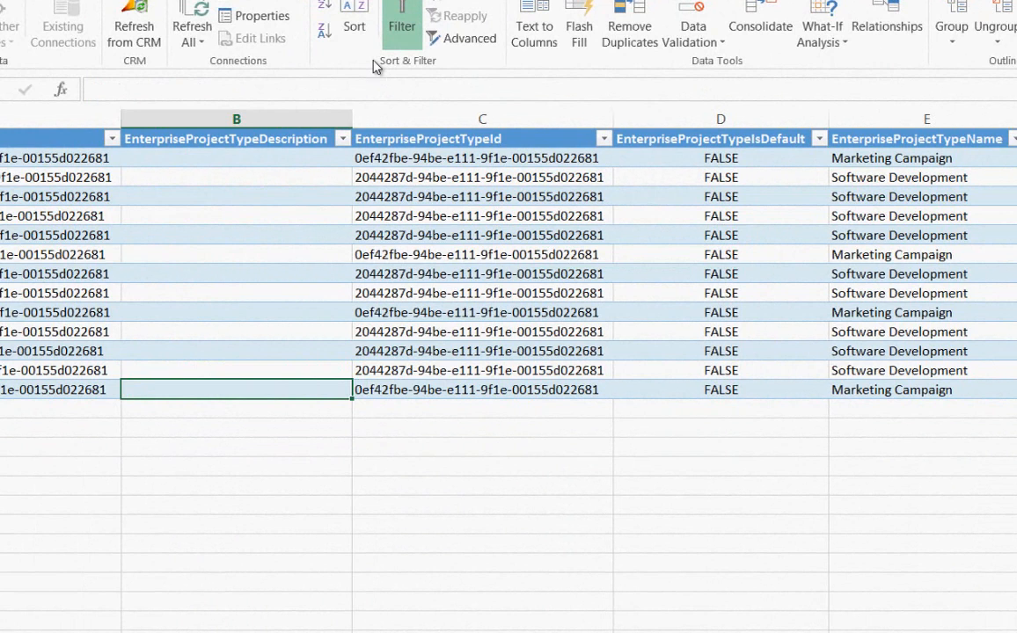
click(255, 3)
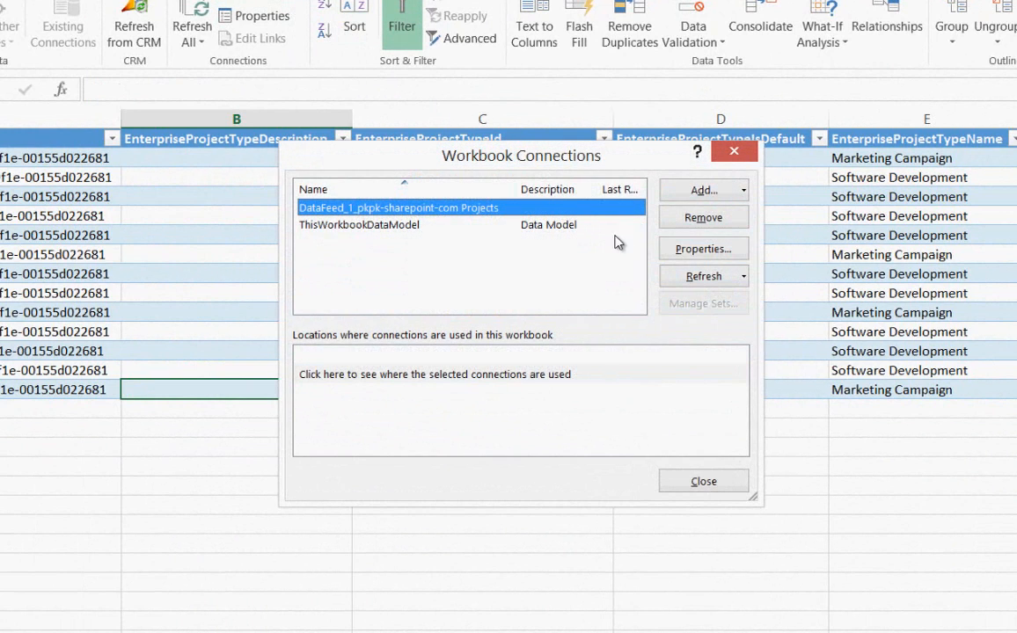
click(695, 249)
click(224, 132)
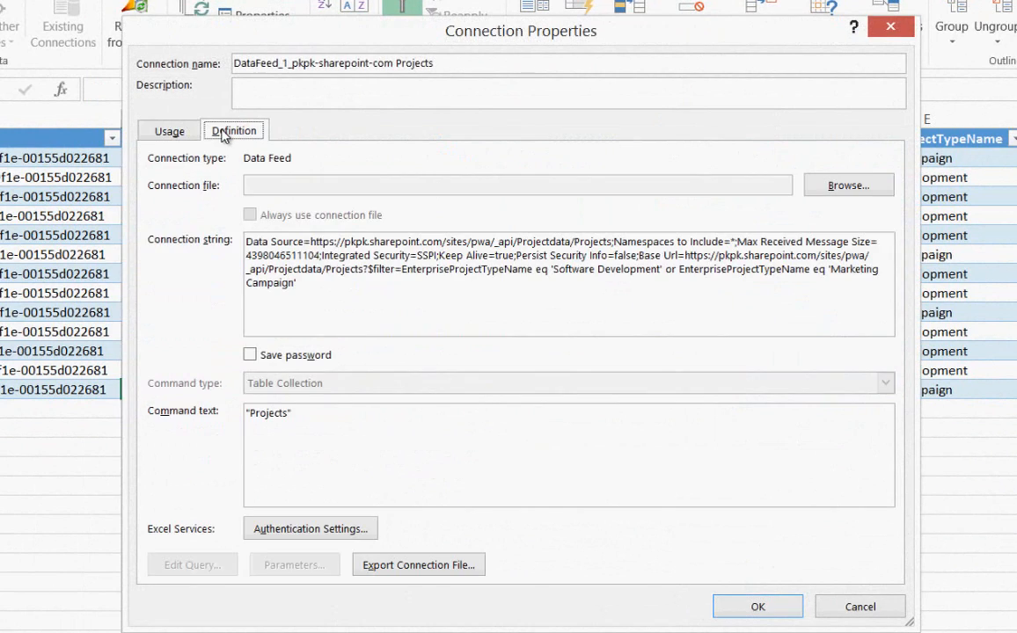
click(322, 285)
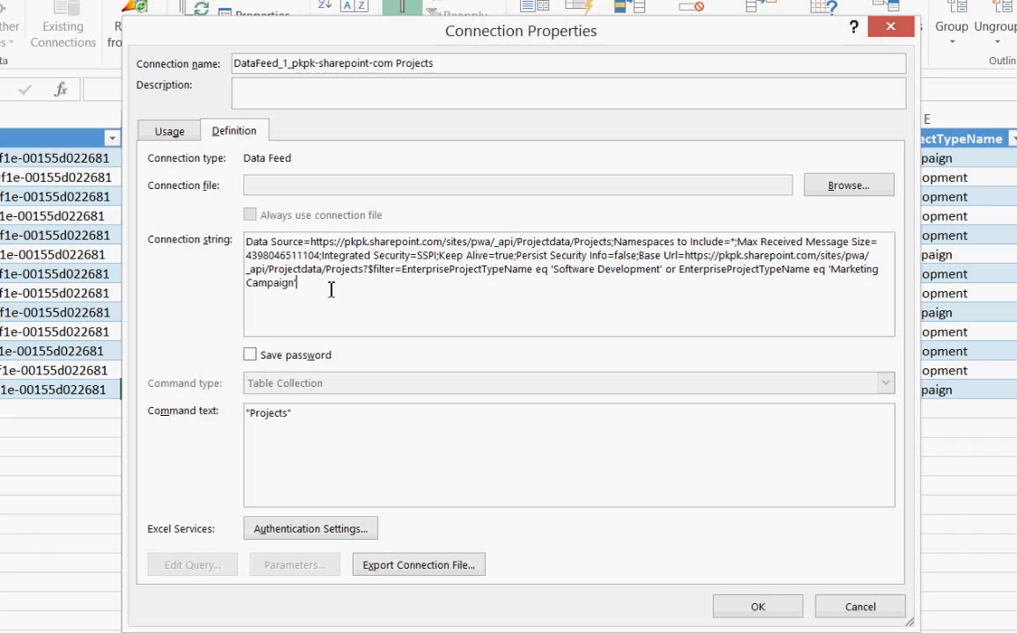
text(&)
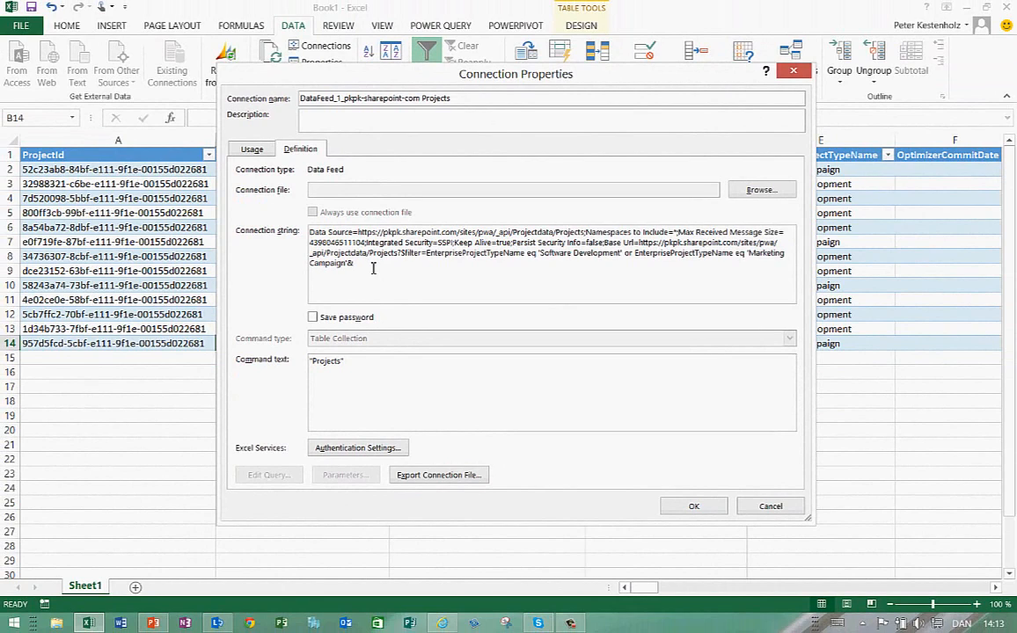
text($select=EnterpriseProjectTypeName, )
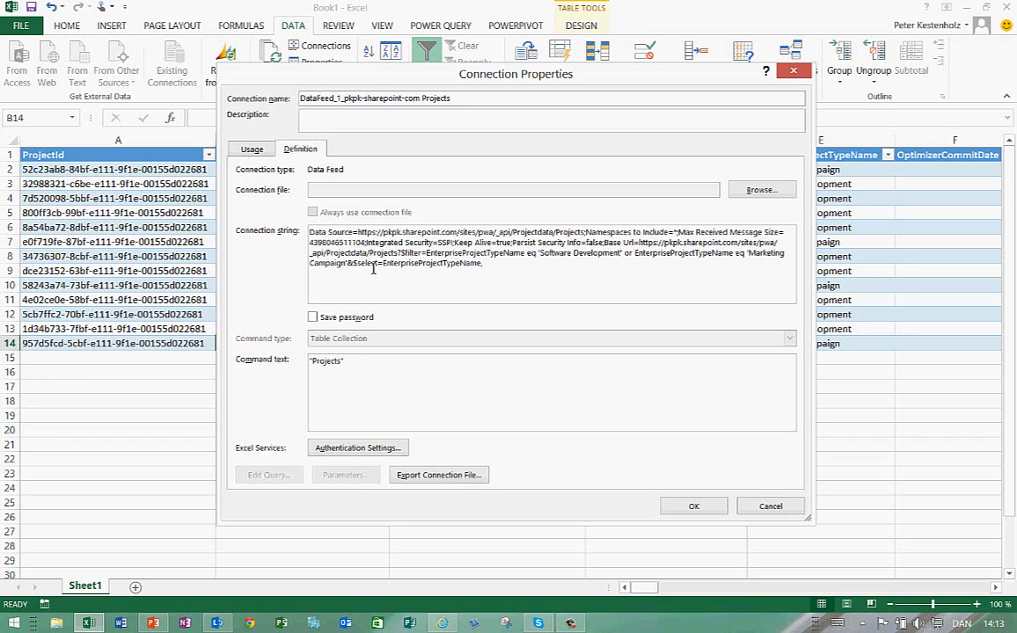
text(ProjectName, ROI, TotalCost, Total)
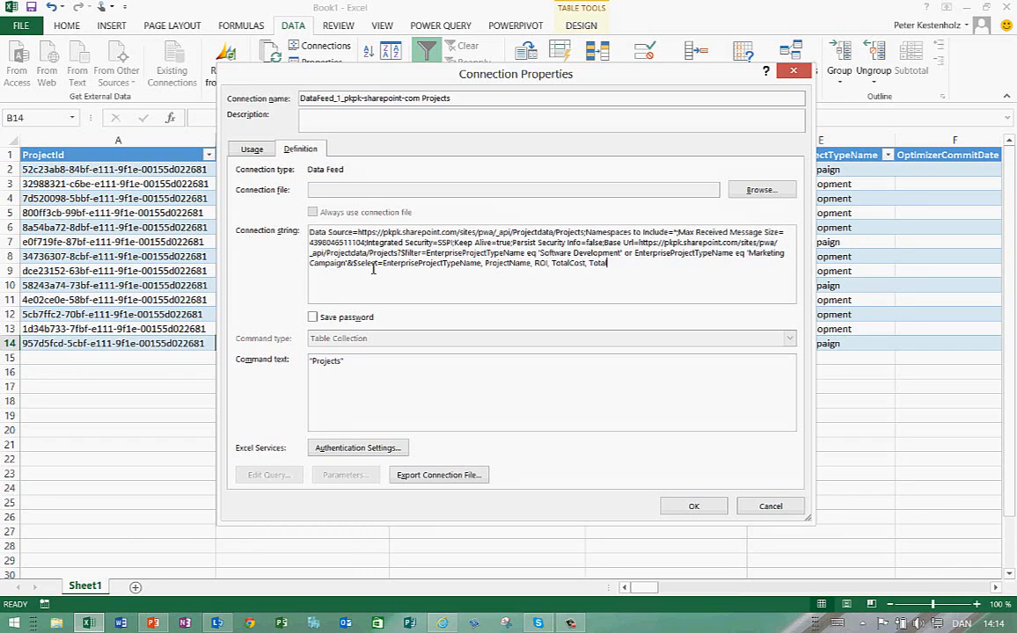
text(Benefits")
click(692, 506)
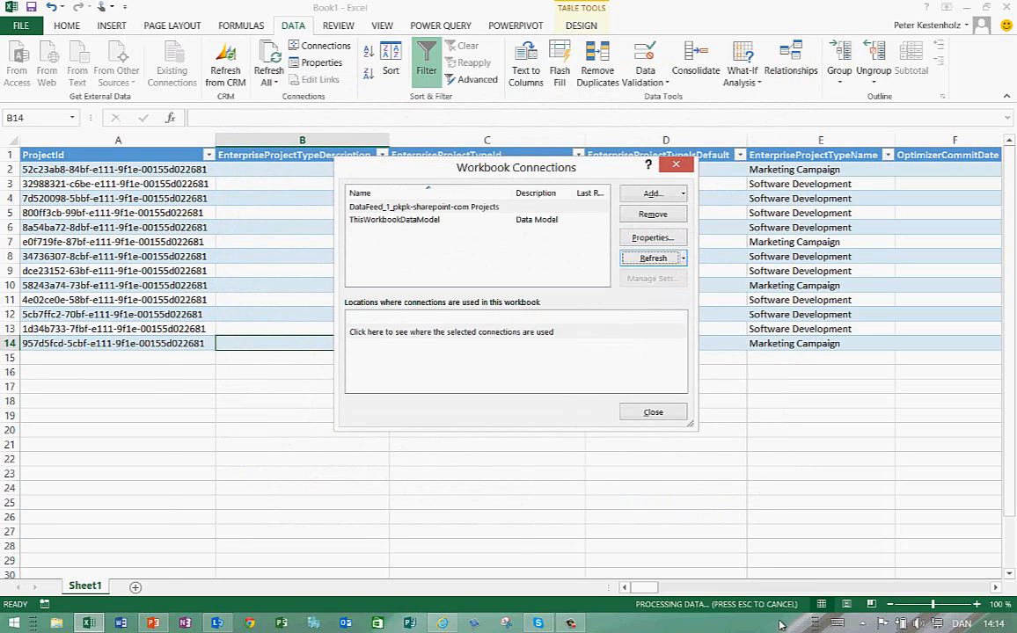
click(666, 413)
Examine the refreshed table's TotalCost, TotalBenefits and ROI columns, project names and project types
click(475, 415)
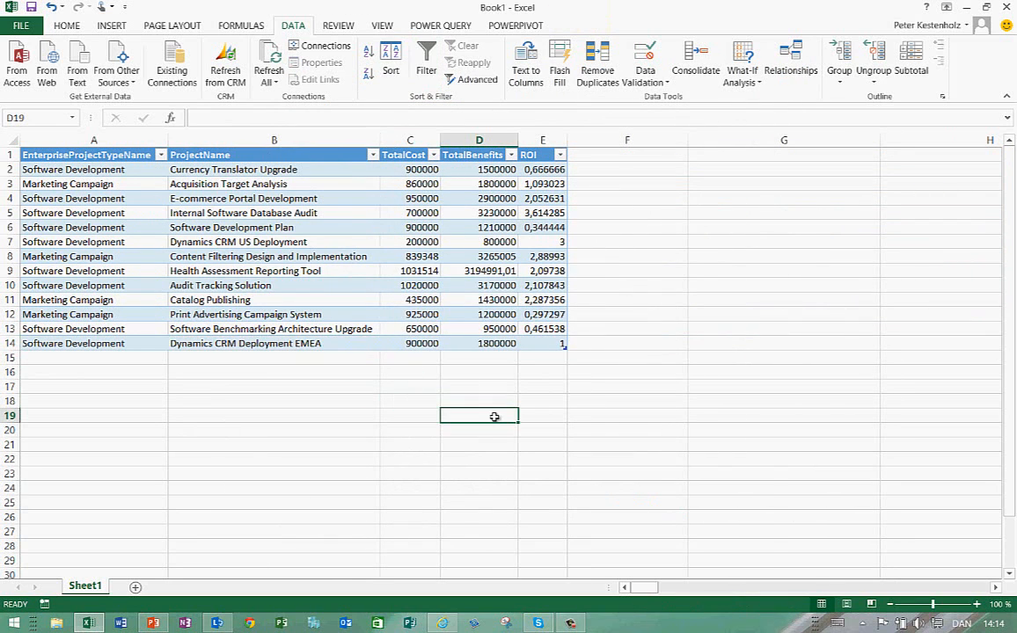
click(406, 155)
click(473, 159)
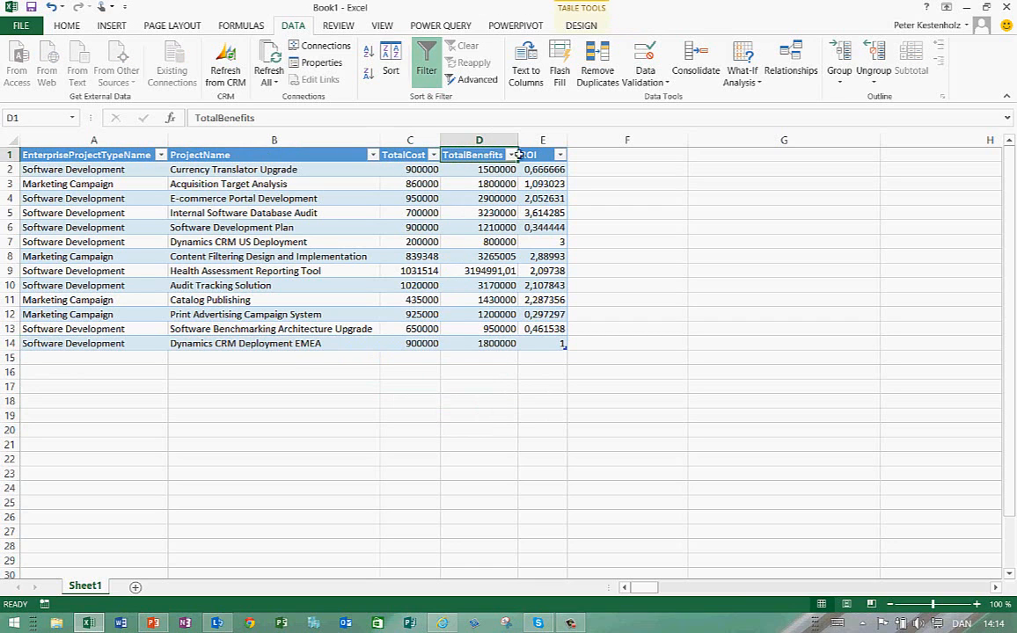
key(Right)
drag(299, 169, 333, 357)
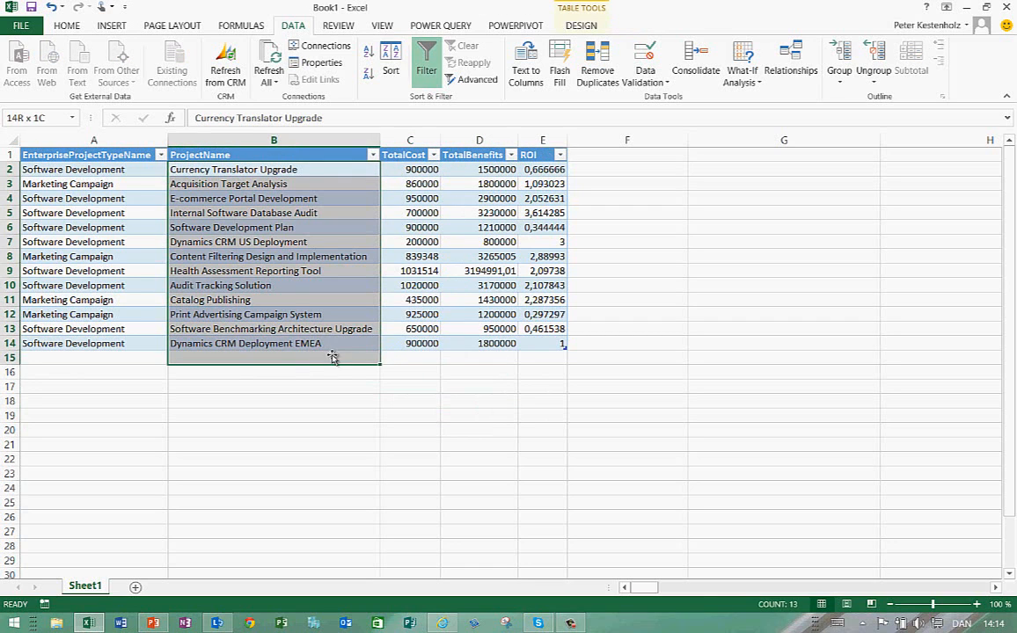
drag(114, 173, 99, 353)
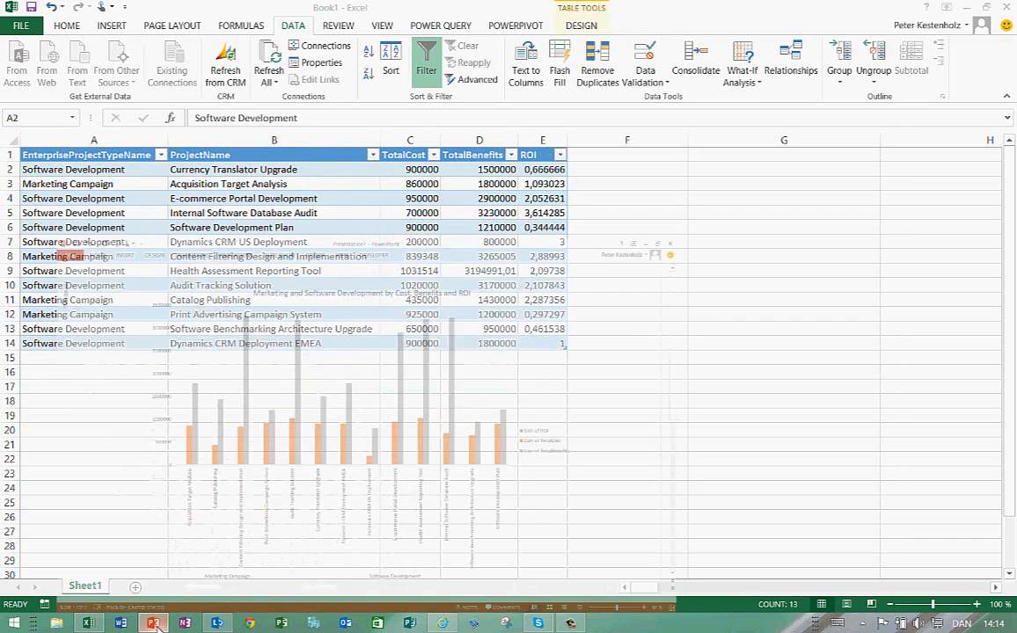
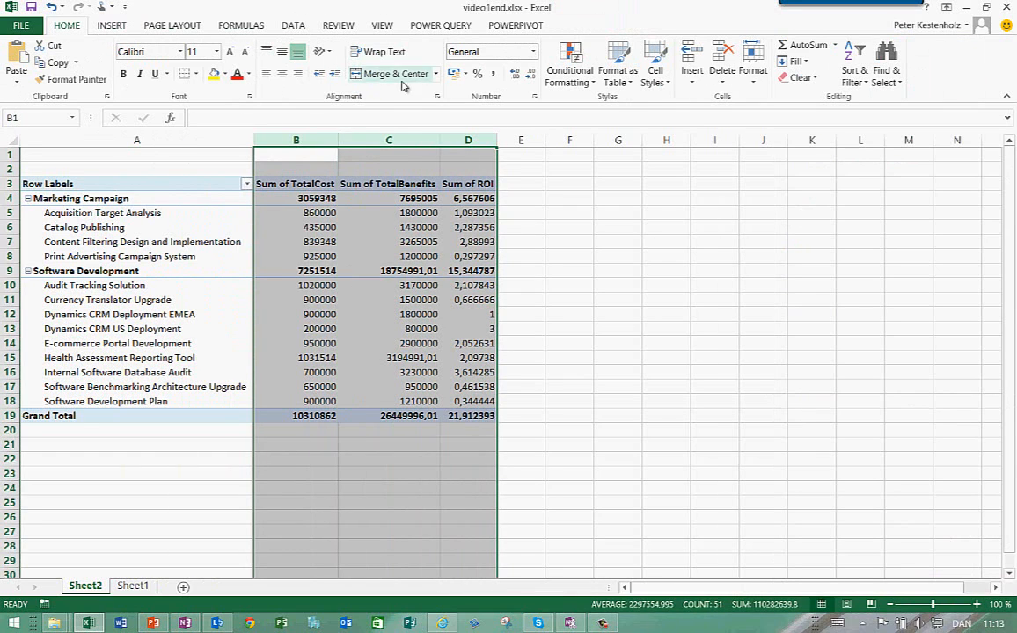
Apply comma-style accounting format to the PivotTable's TotalCost, TotalBenefits and ROI columns, and check values in the Content Filtering Design and Implementation row
click(491, 74)
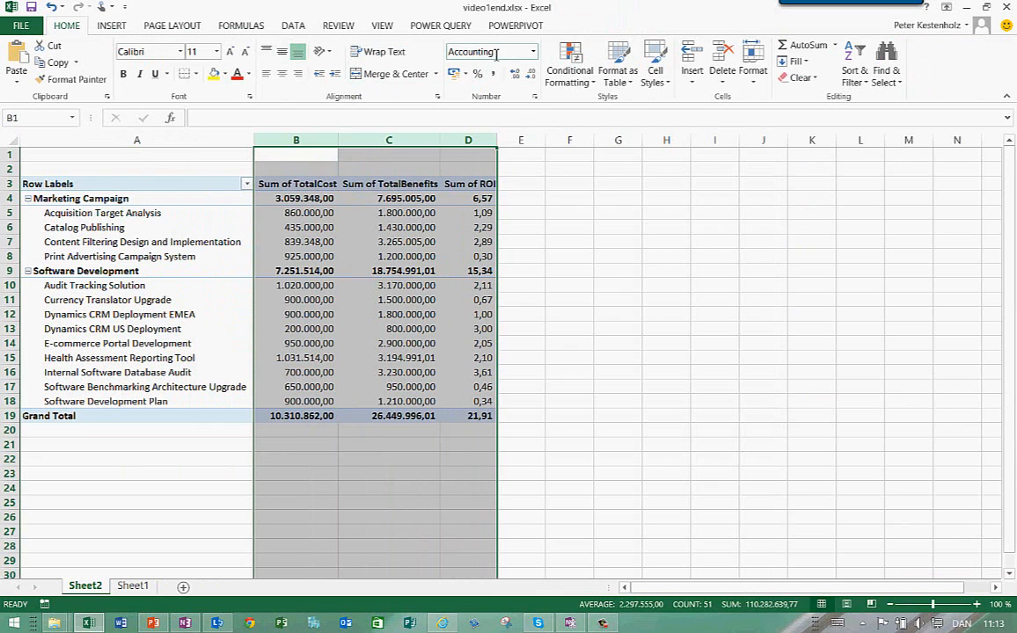
click(392, 242)
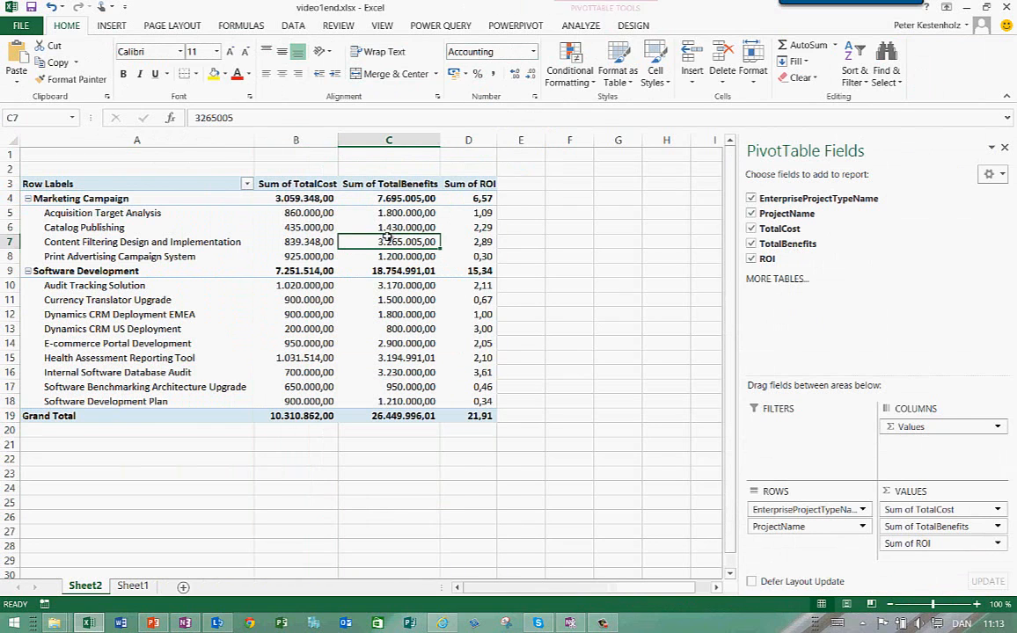
click(297, 240)
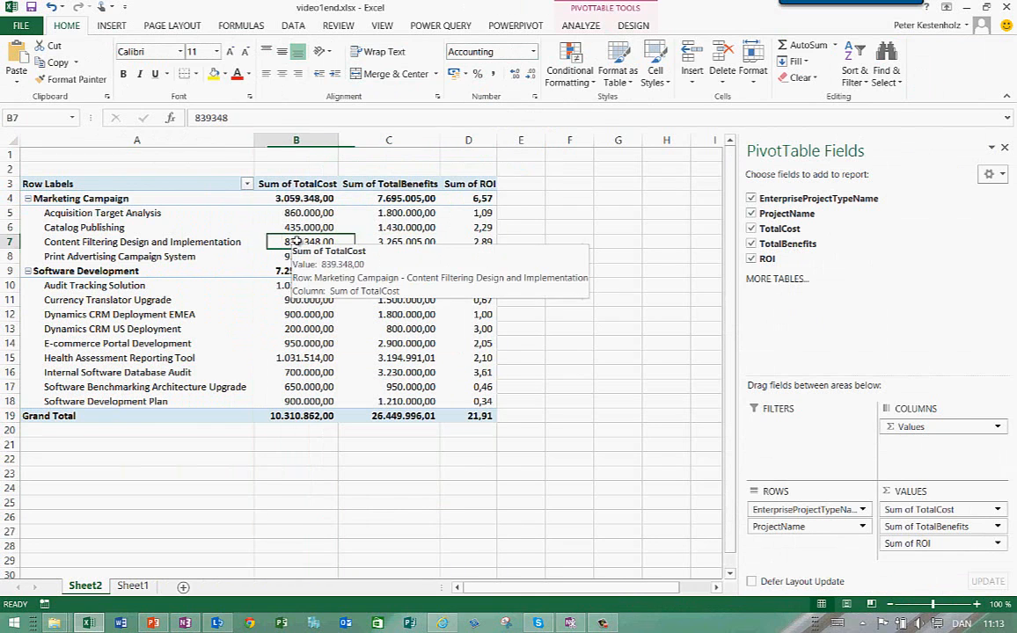
click(466, 242)
Set the number format of the PivotTable's Sum of ROI column to Number
click(471, 139)
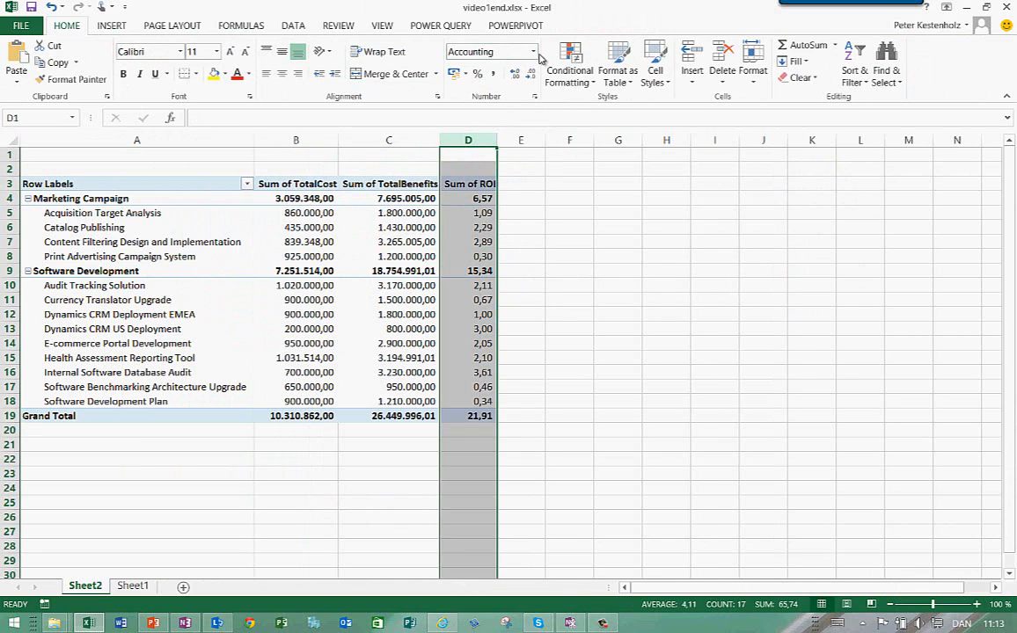
click(532, 51)
click(502, 102)
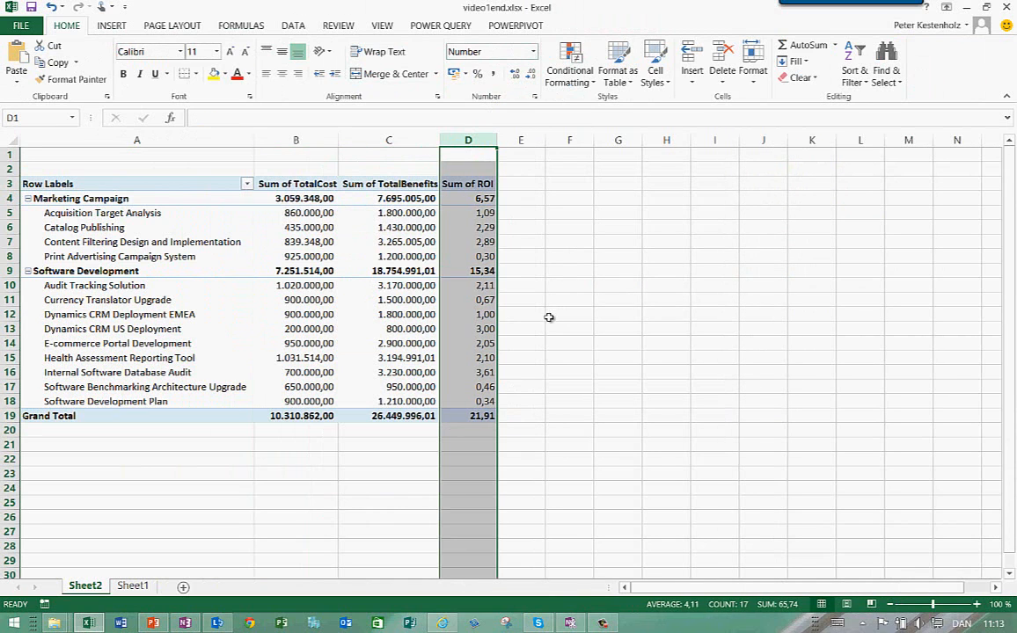
Rename the PivotTable's value column headers in B3:D3 to Total Cost, Total Benefit and "ROI" (with the quotation marks)
click(391, 314)
click(299, 183)
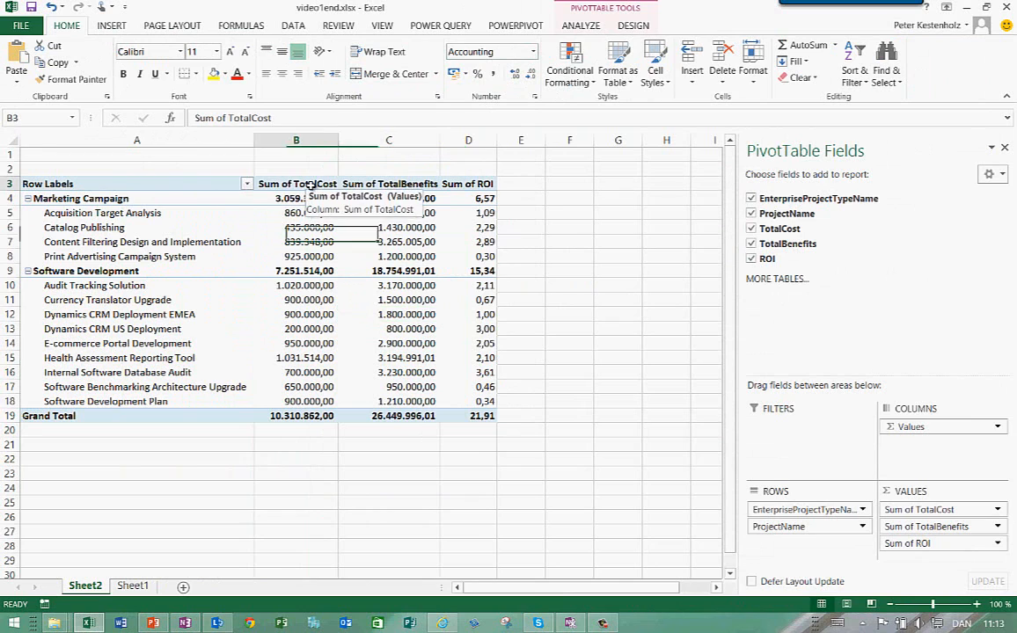
mouse_move(457, 305)
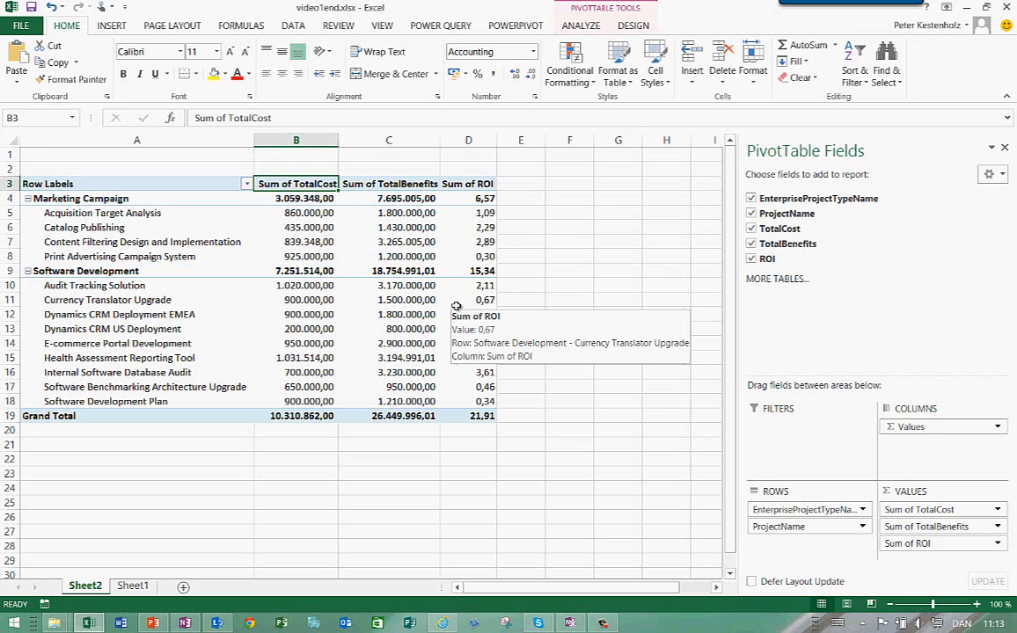
text(Total Cost)
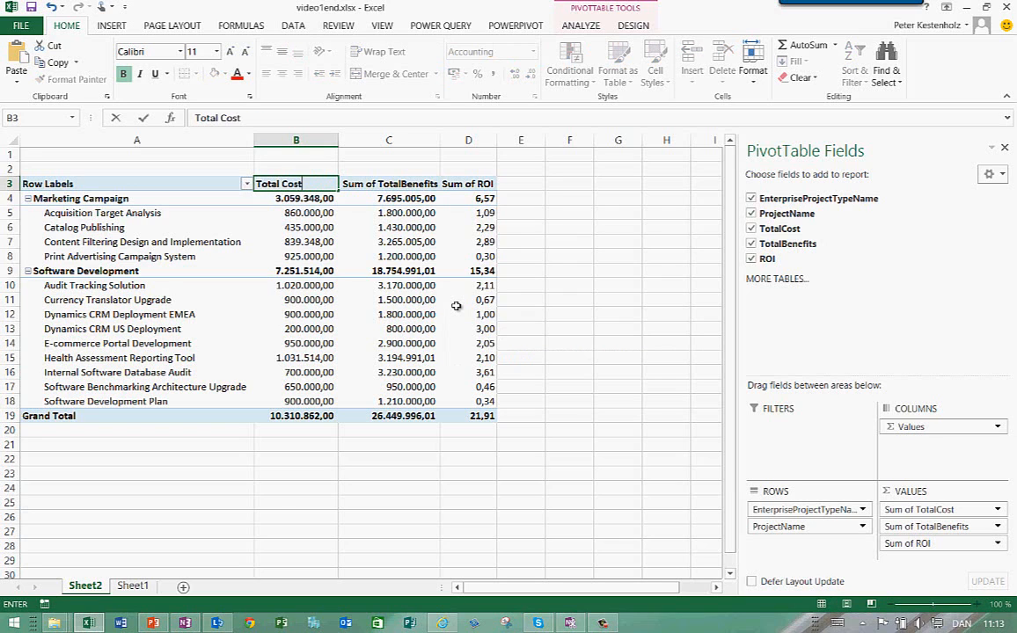
key(Return)
text(Total Benefit)
key(Return)
text("ROI)
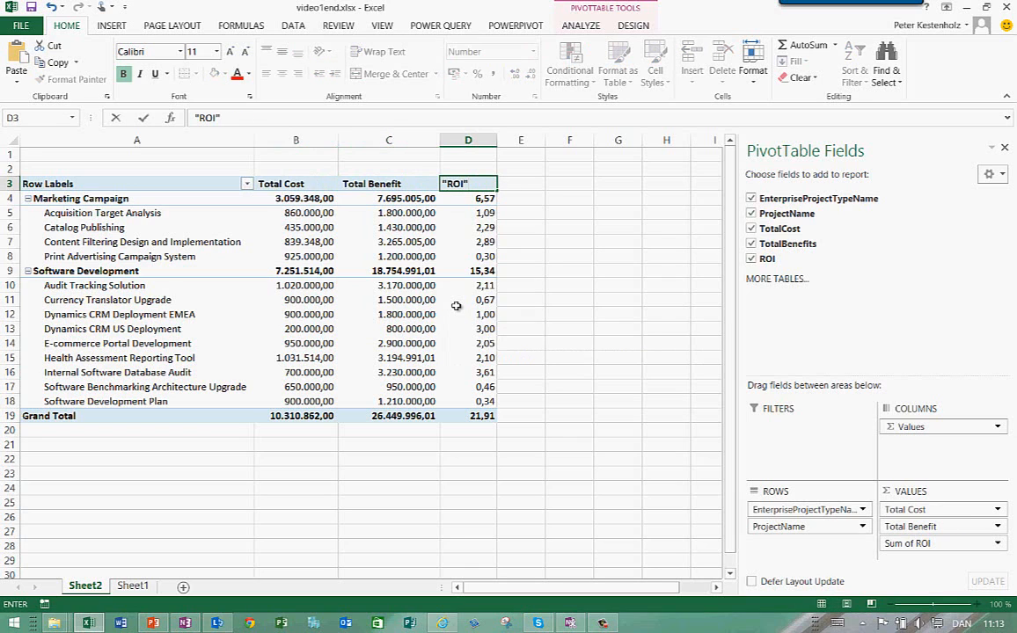
key(Return)
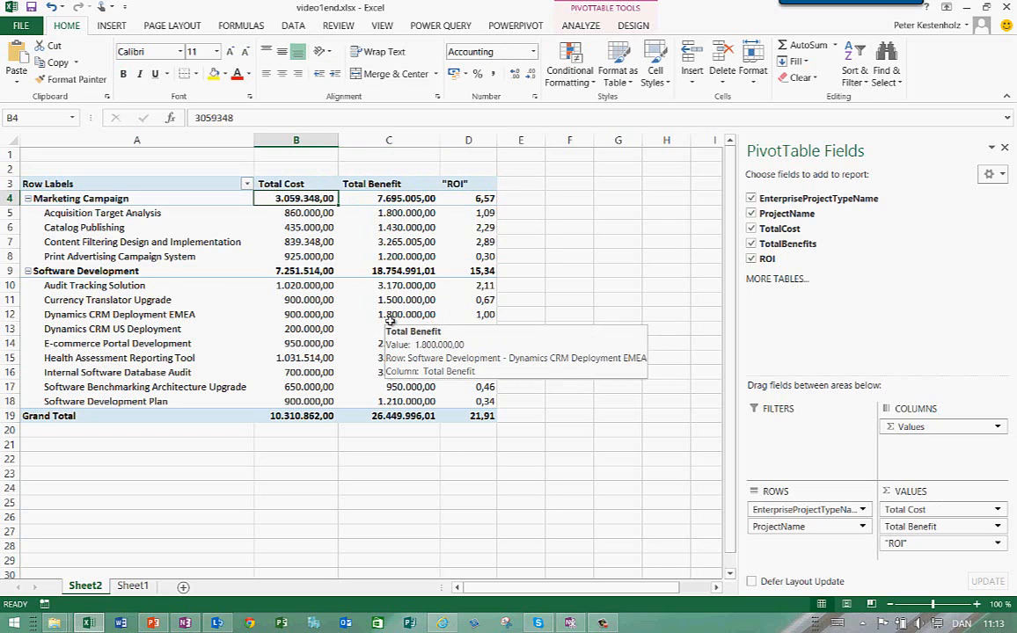
Check the example chart in PowerPoint, return to Excel and insert a Clustered Column PivotChart based on the PivotTable
click(153, 624)
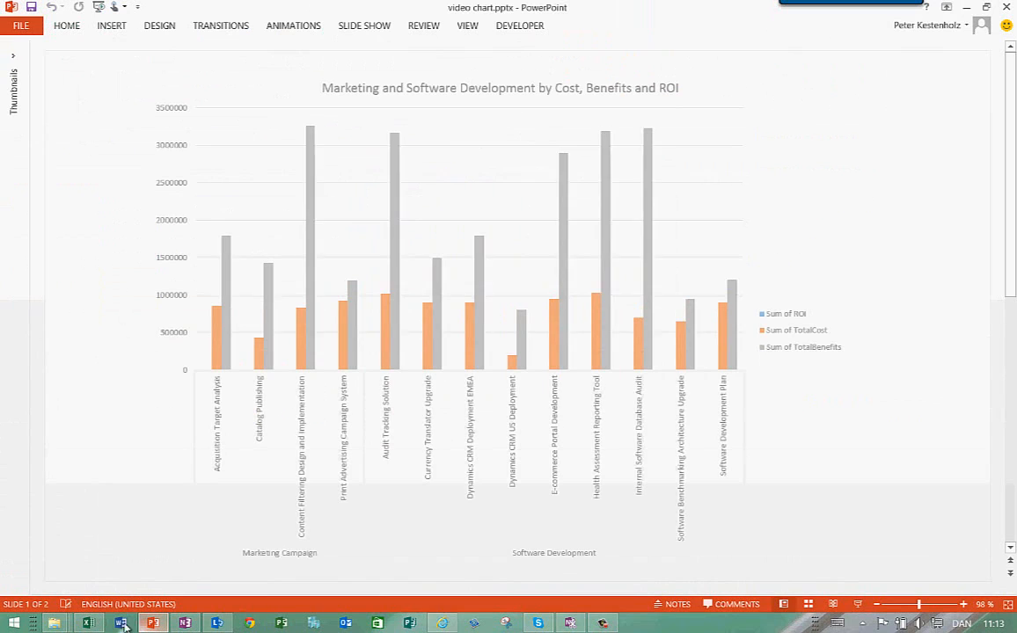
click(89, 623)
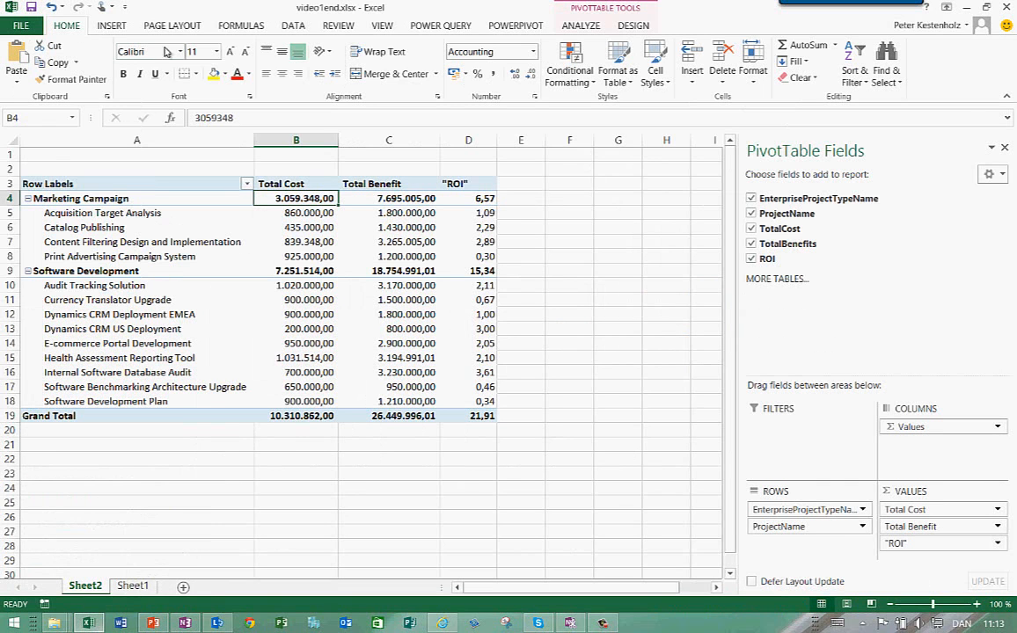
click(121, 29)
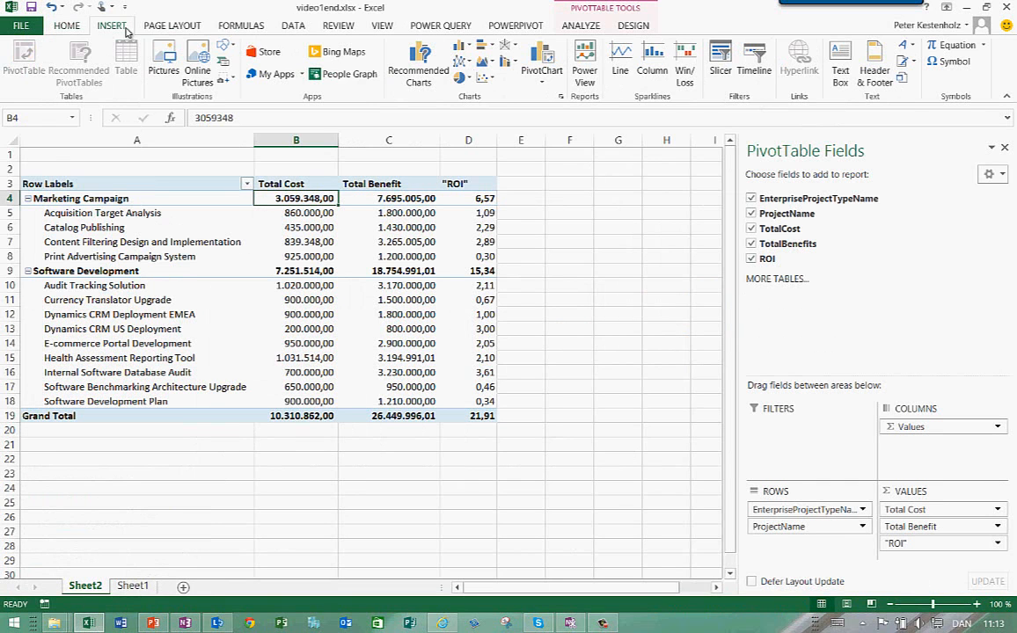
click(419, 66)
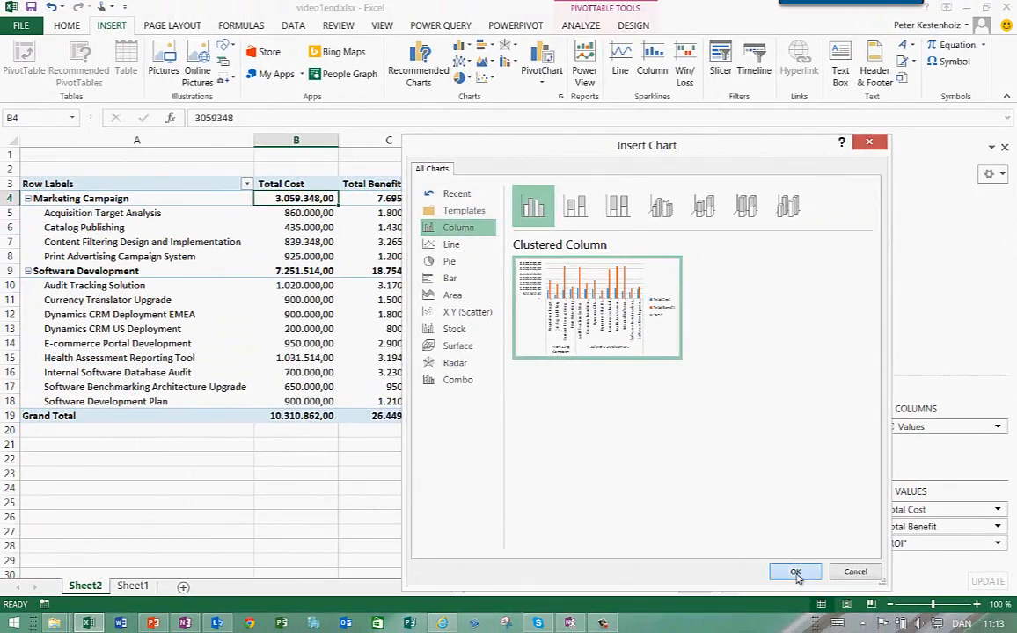
click(796, 574)
Enlarge and reposition the PivotChart on Sheet2 over the PivotTable's value columns, and close the field list
drag(564, 261, 642, 186)
click(1005, 148)
drag(642, 483, 806, 549)
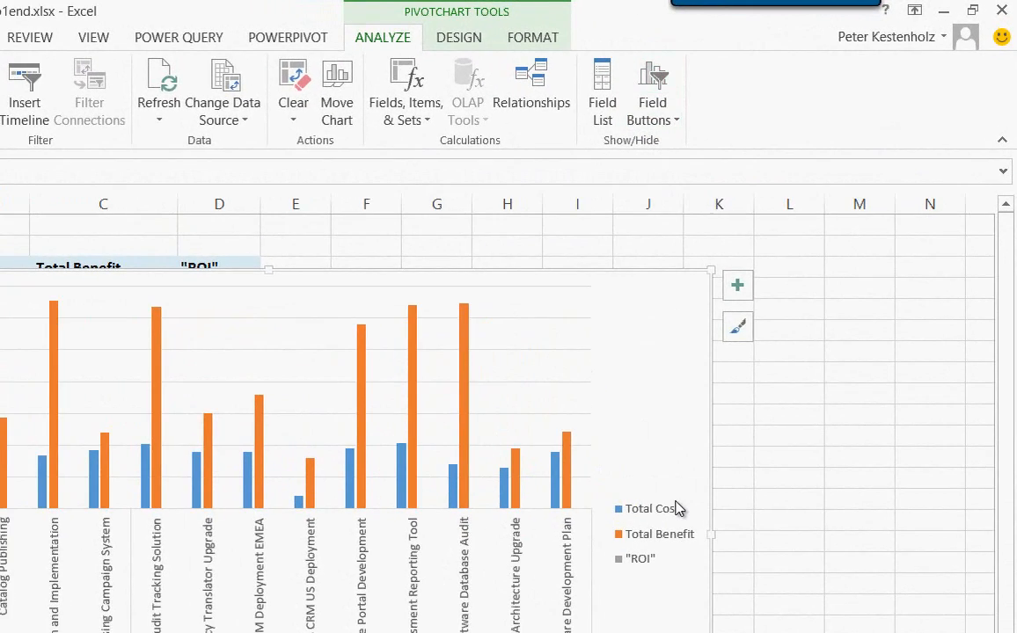
drag(681, 352, 656, 334)
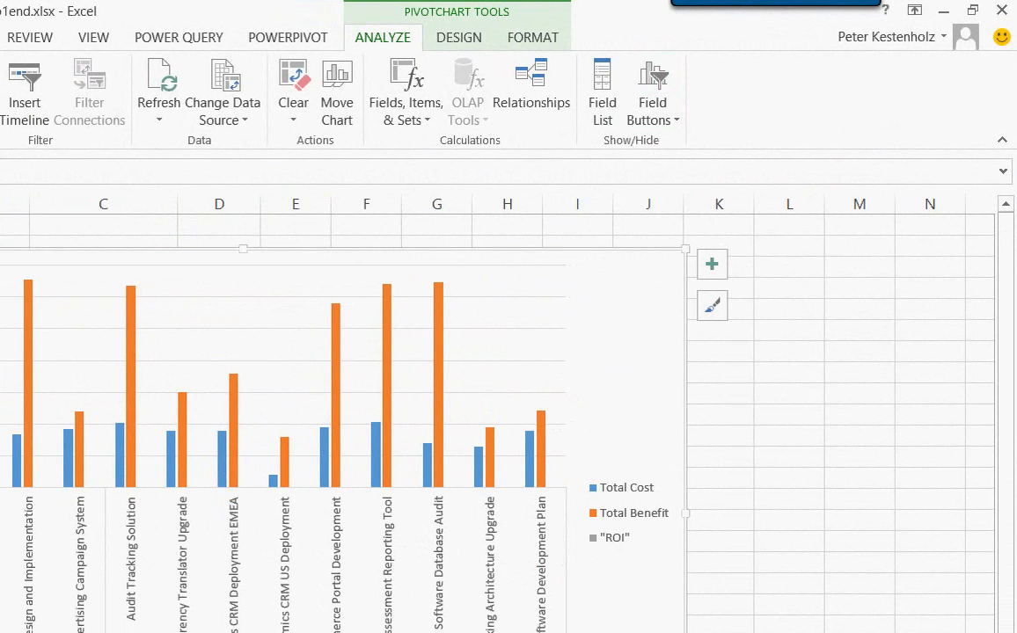
Set the Browser View Options to show Items in the Workbook, with only Chart 1 selected
click(12, 36)
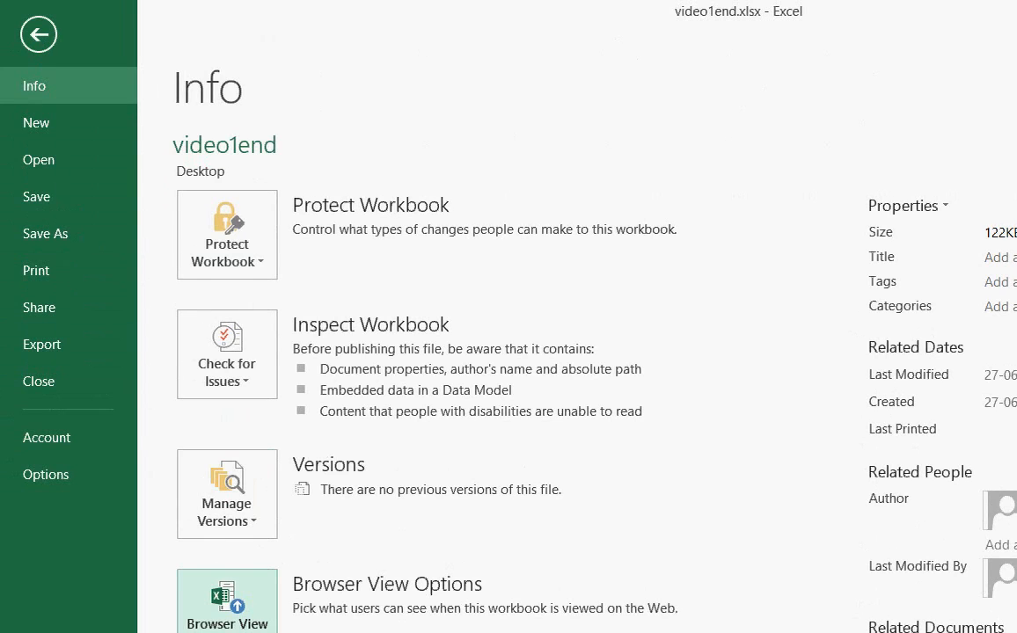
click(227, 616)
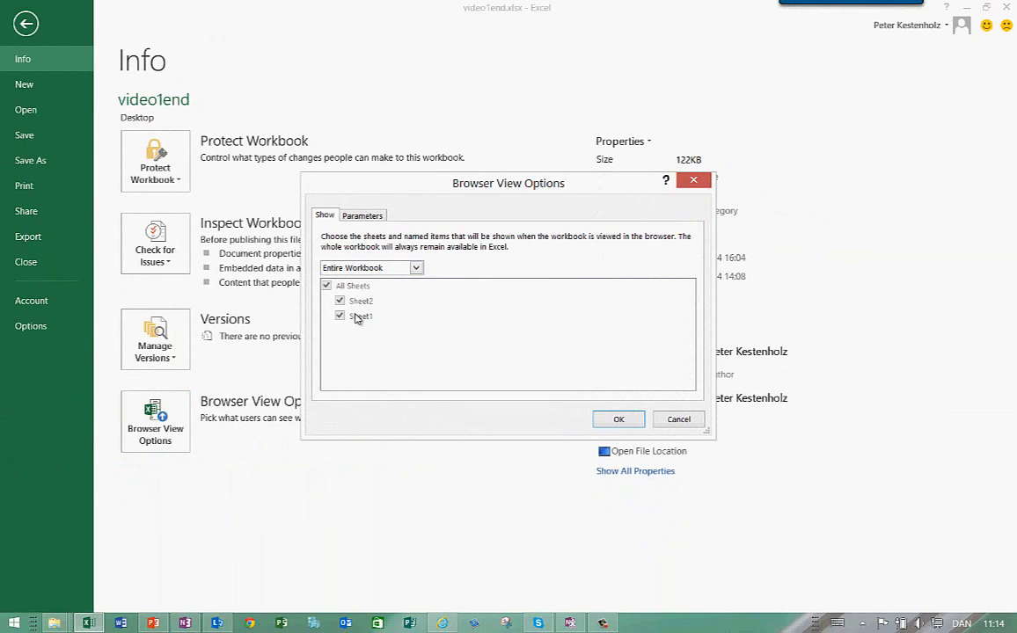
click(384, 270)
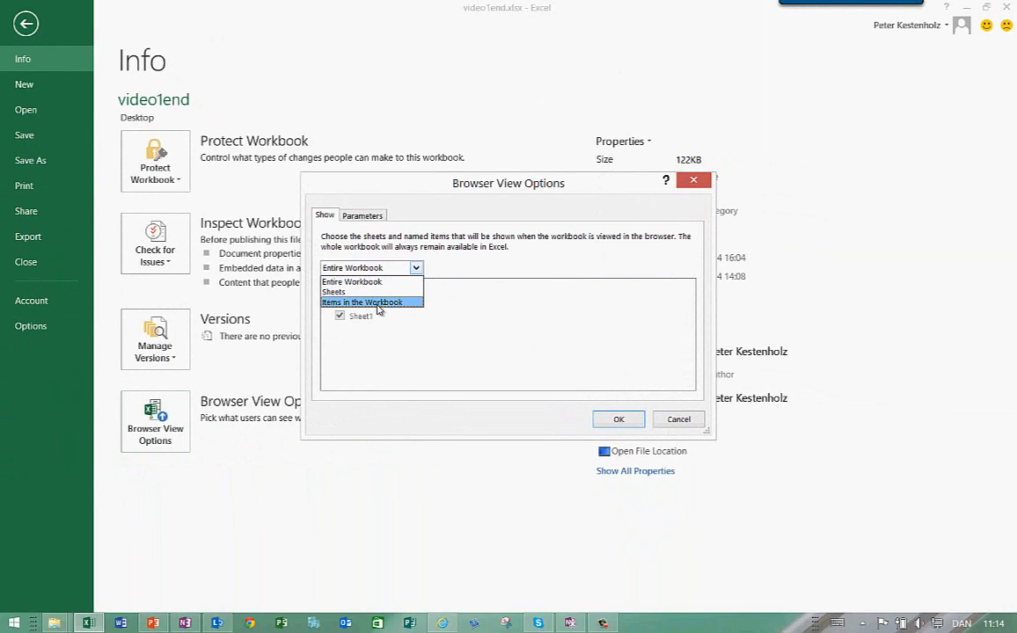
click(377, 302)
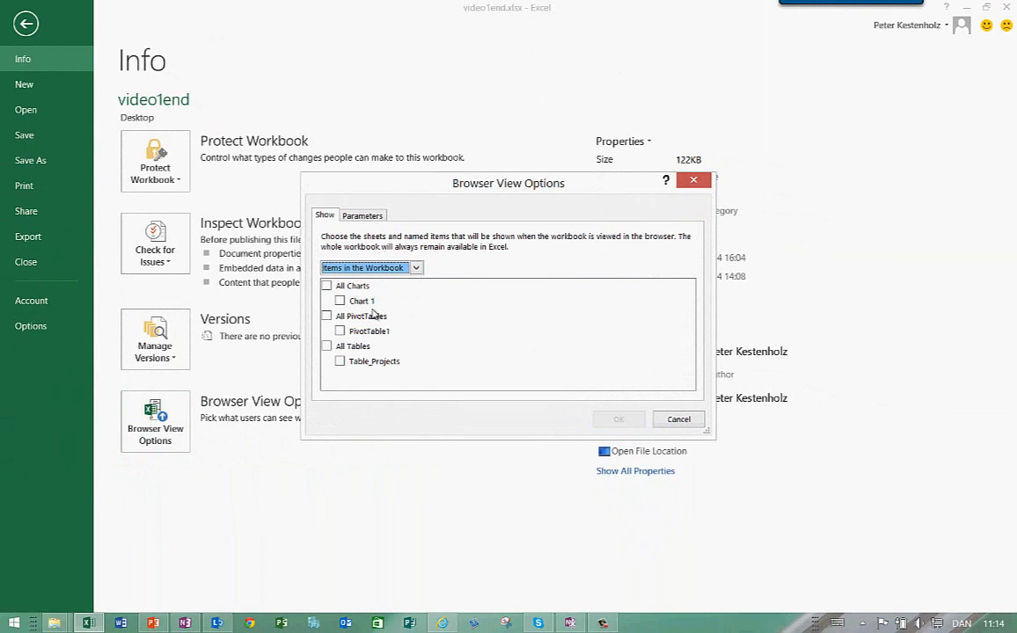
click(153, 623)
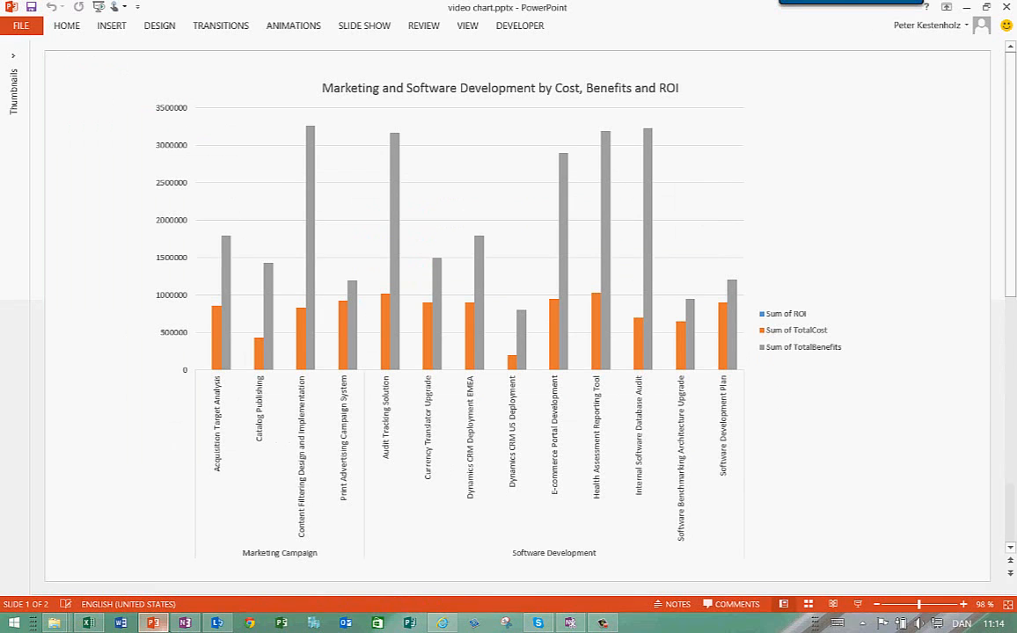
click(158, 626)
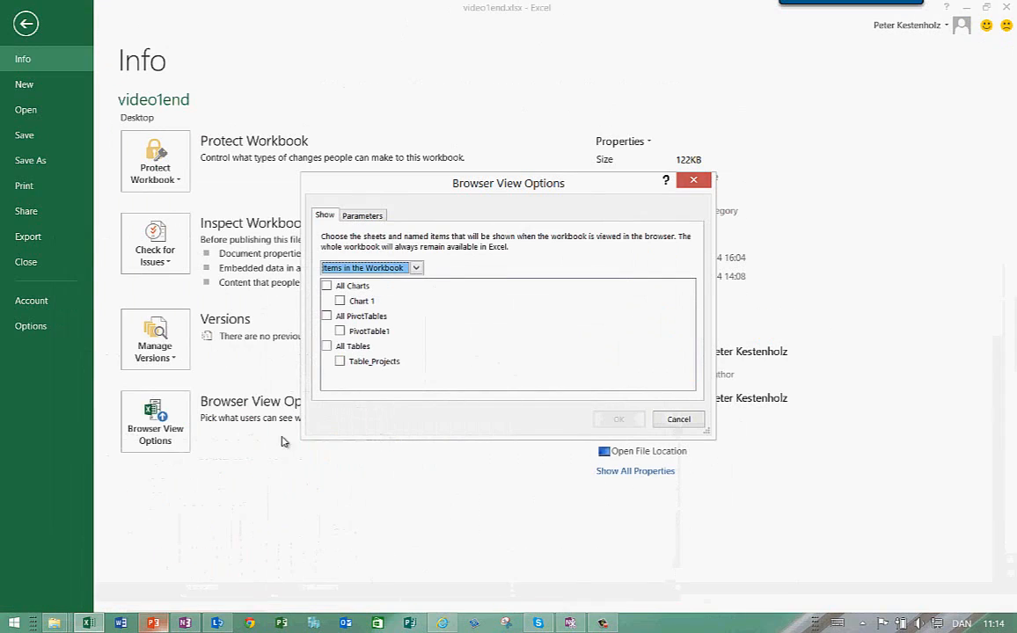
click(340, 302)
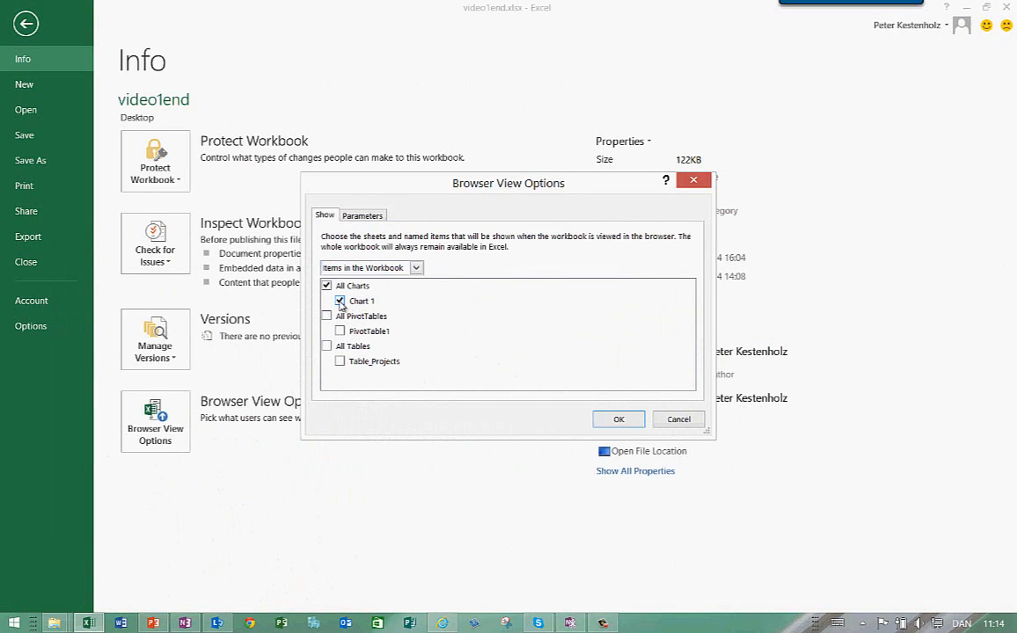
click(619, 420)
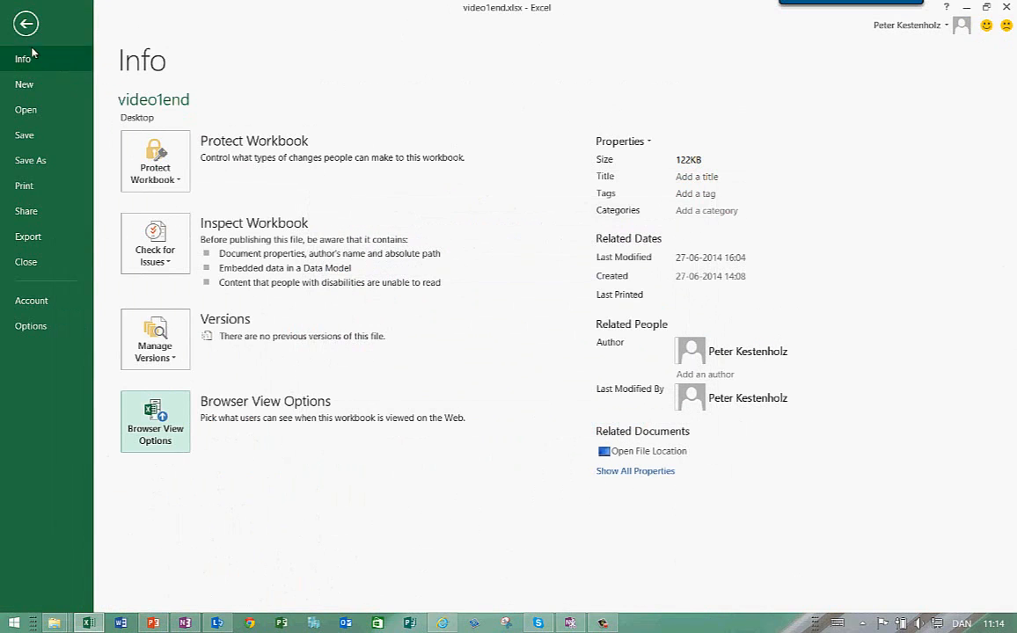
Save the workbook to the Desktop as onlychart and close it
click(38, 160)
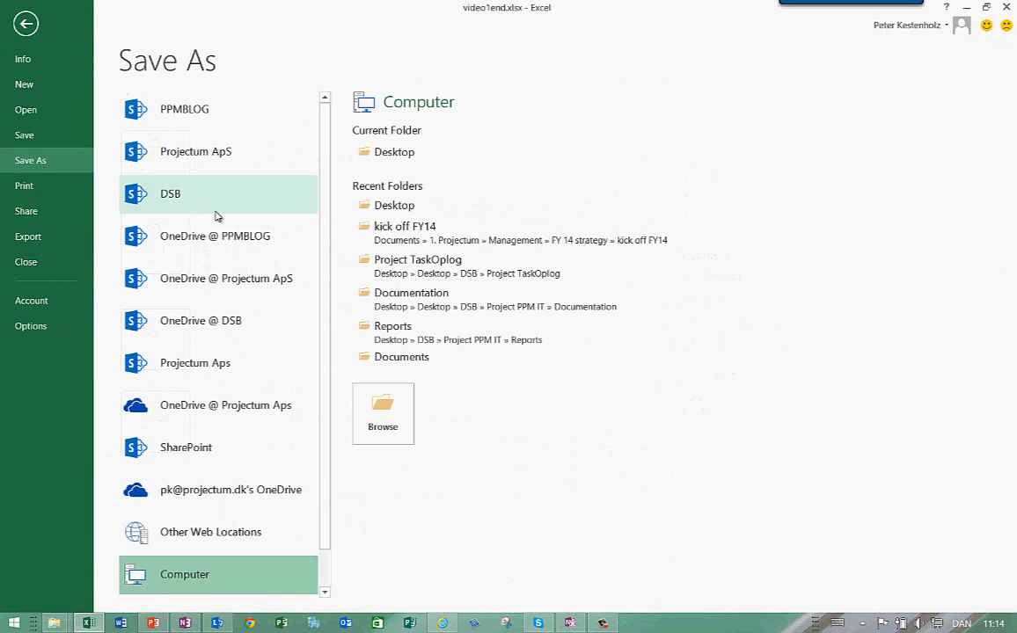
click(393, 152)
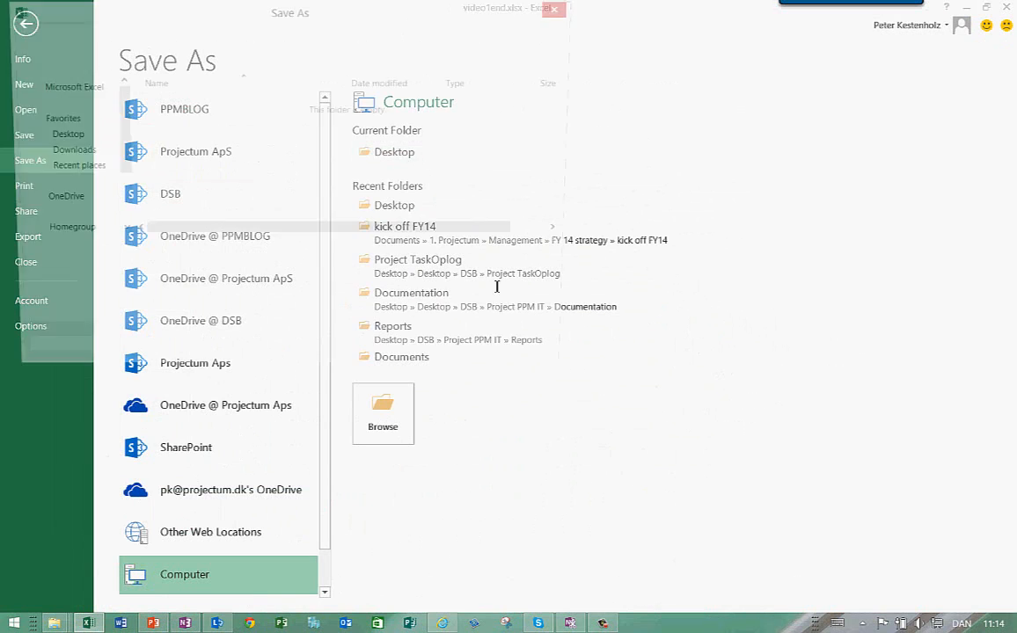
text(onlychart)
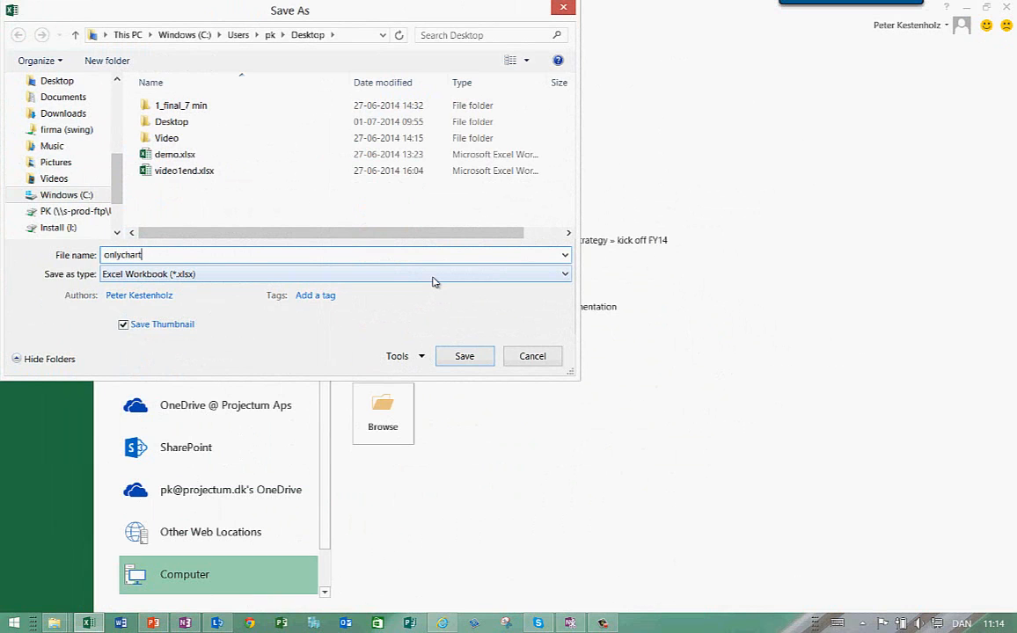
key(Return)
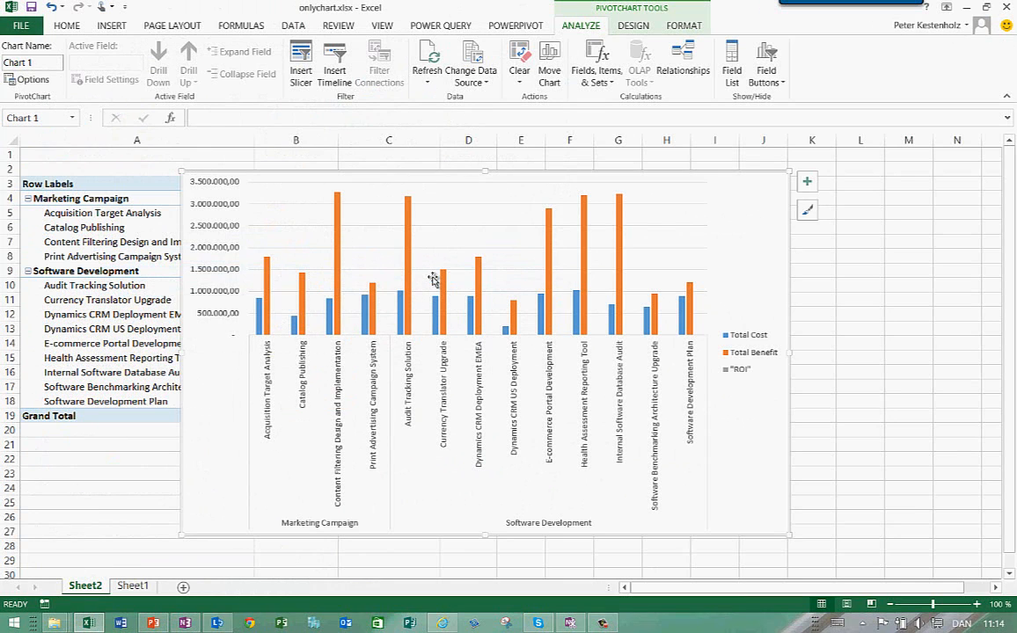
click(1006, 7)
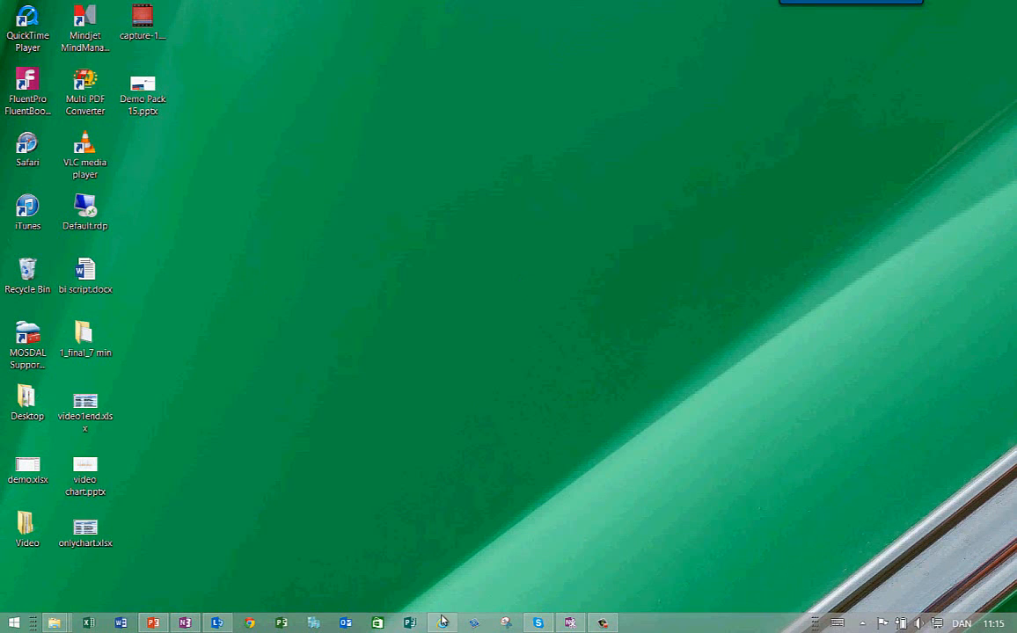
Switch to Project Web App in Internet Explorer and open the English (United States) folder in the Business Intelligence Center's Reports library
click(442, 623)
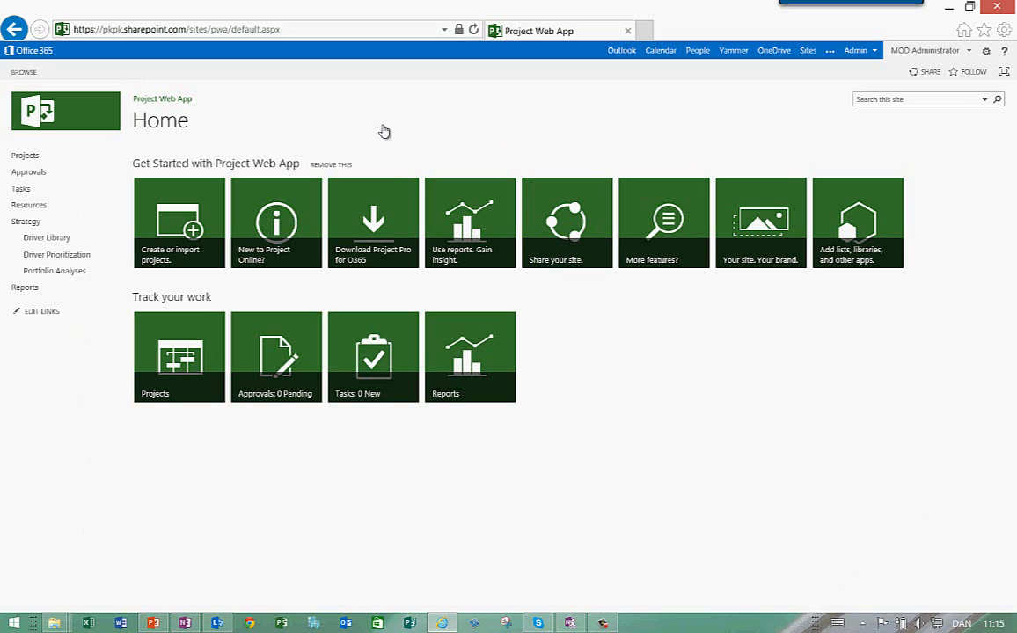
click(25, 291)
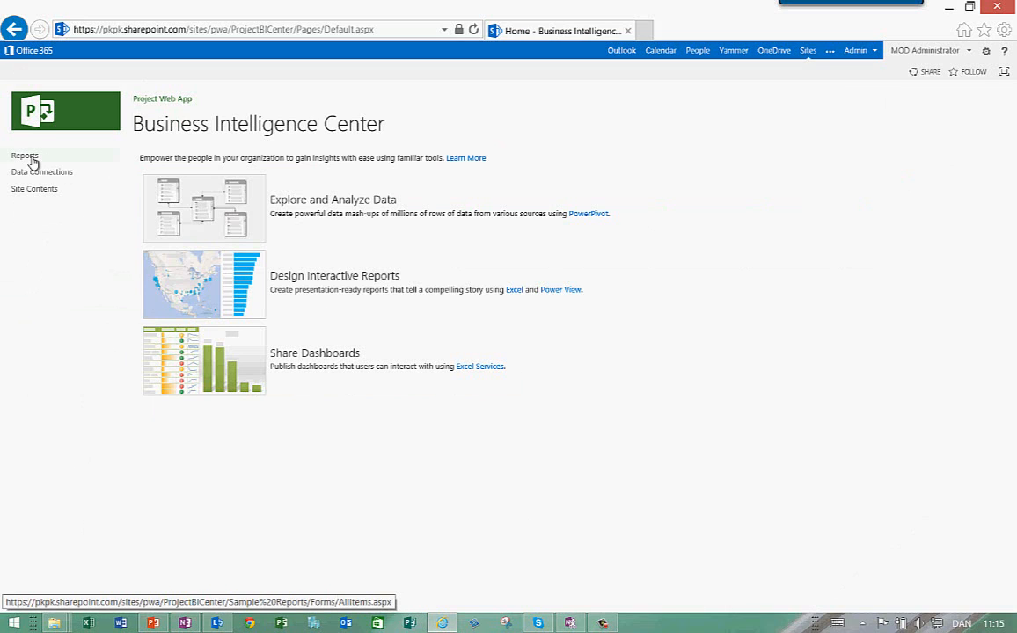
click(31, 160)
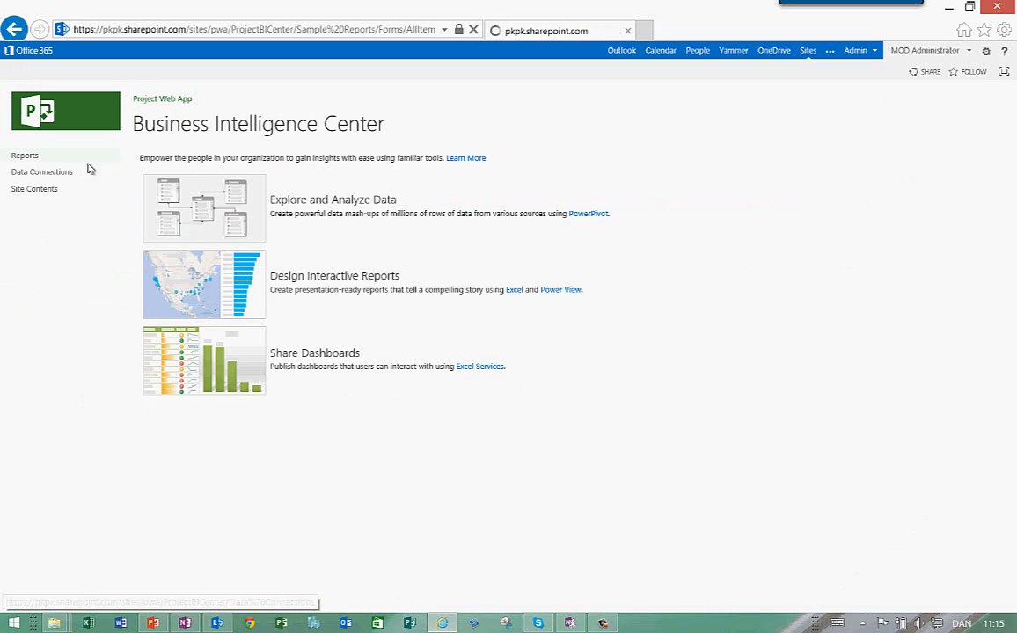
click(194, 274)
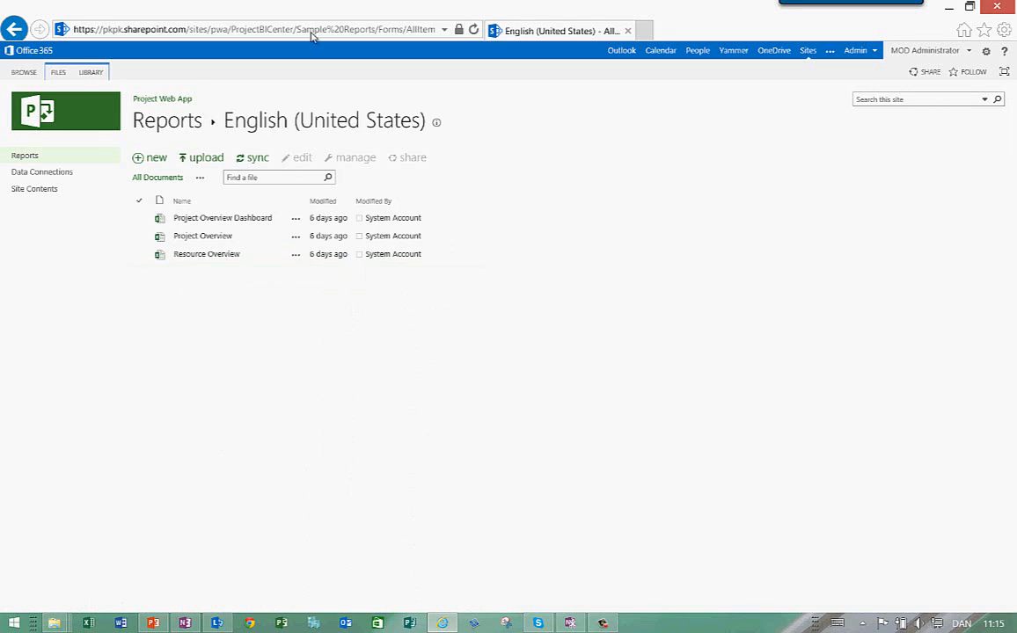
Upload onlychart.xlsx from the desktop to the English (United States) reports folder, with the browser restored to full screen at the end
drag(281, 11, 1016, 61)
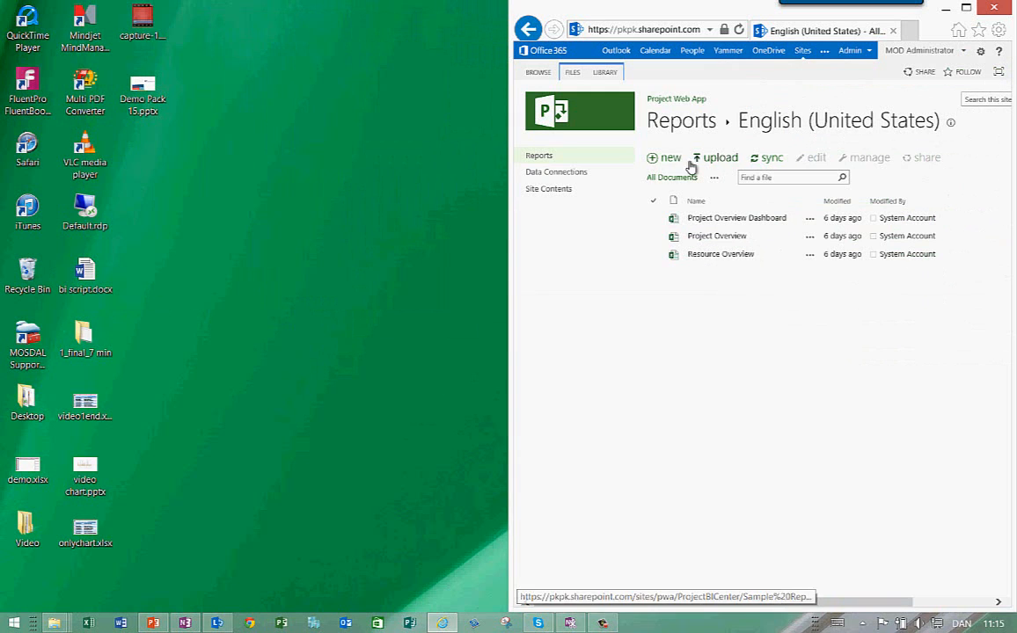
drag(91, 545, 783, 250)
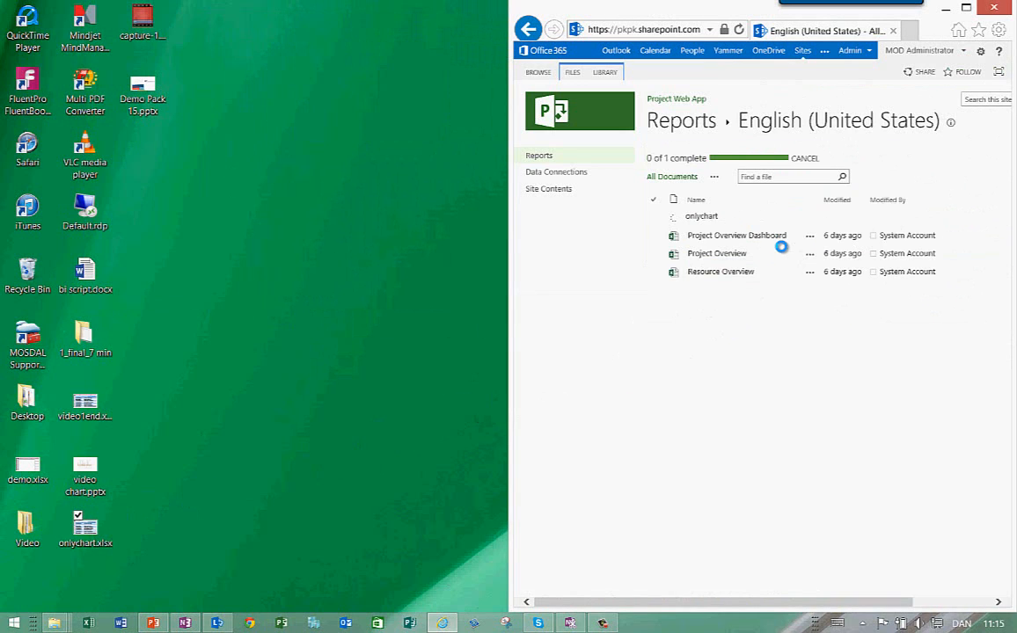
click(967, 8)
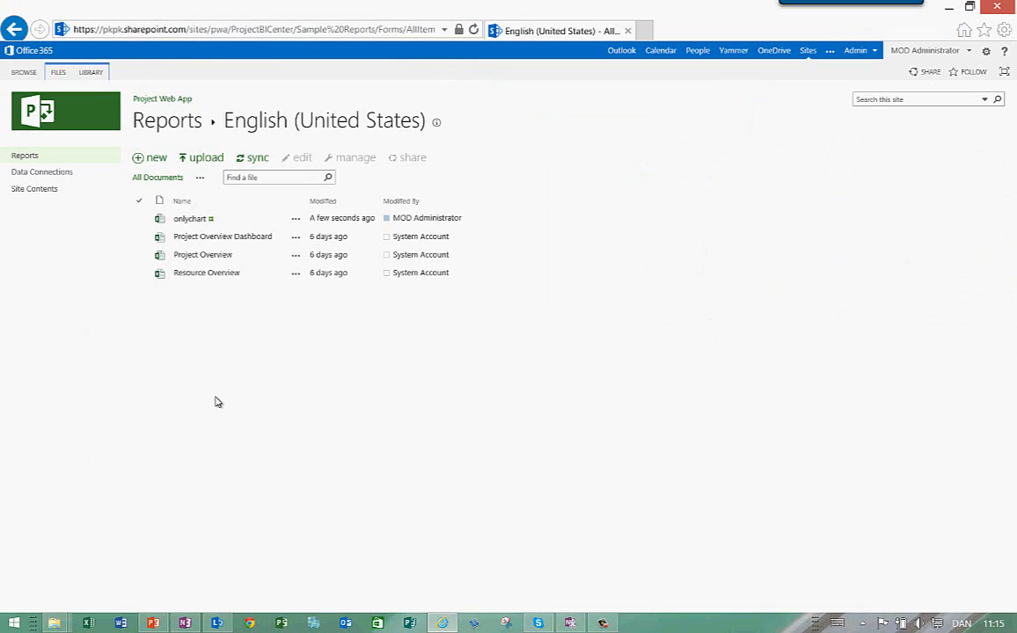
Open the uploaded onlychart workbook in Excel Online and compare its chart with the PowerPoint example
click(189, 220)
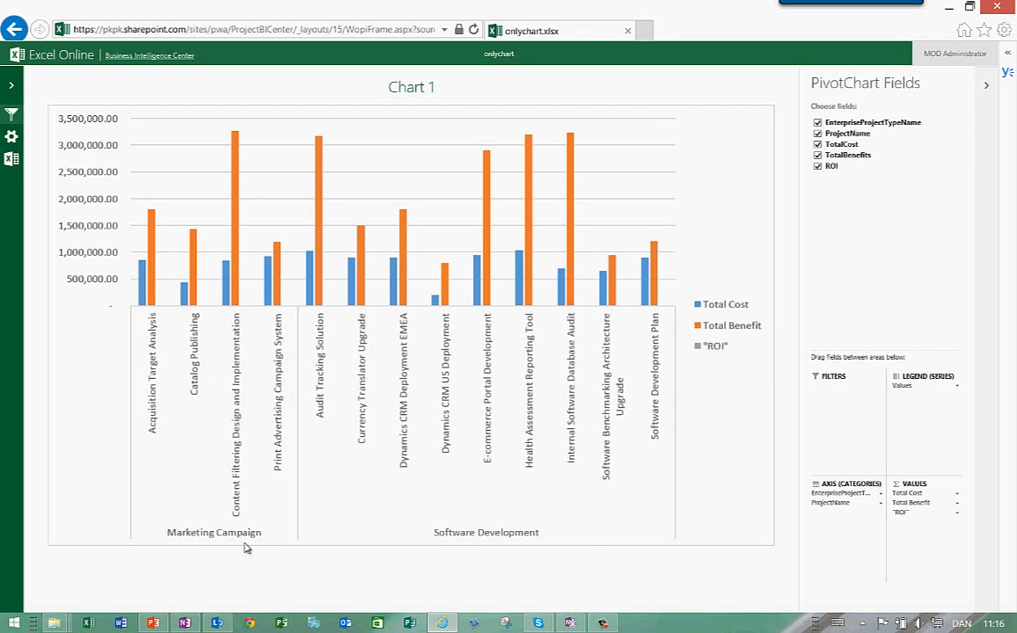
click(154, 624)
click(154, 625)
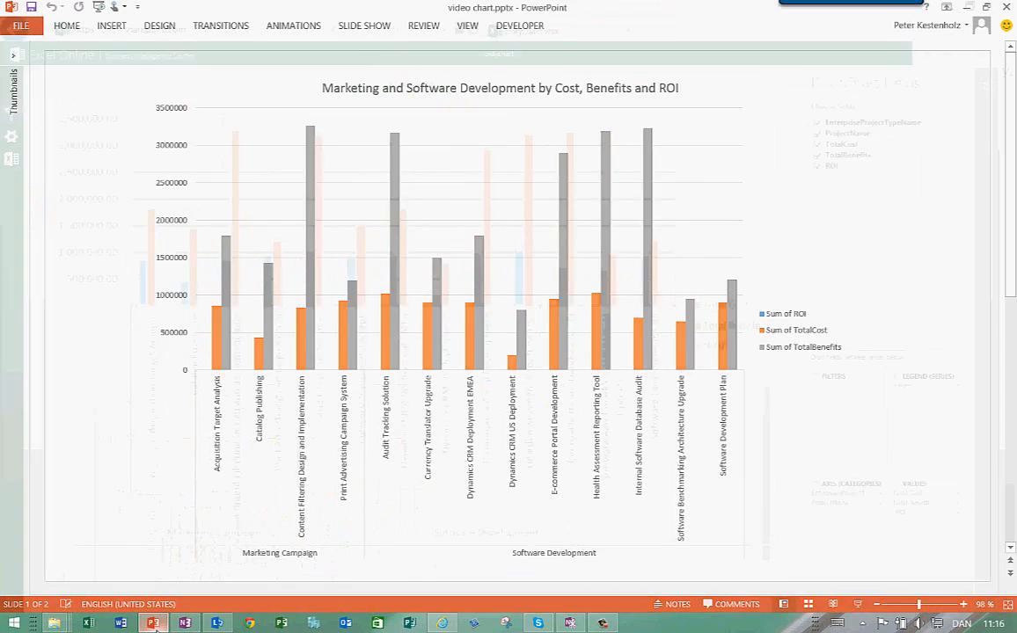
Refresh all data of the onlychart workbook in Excel Online and collapse the PivotChart field list
click(12, 139)
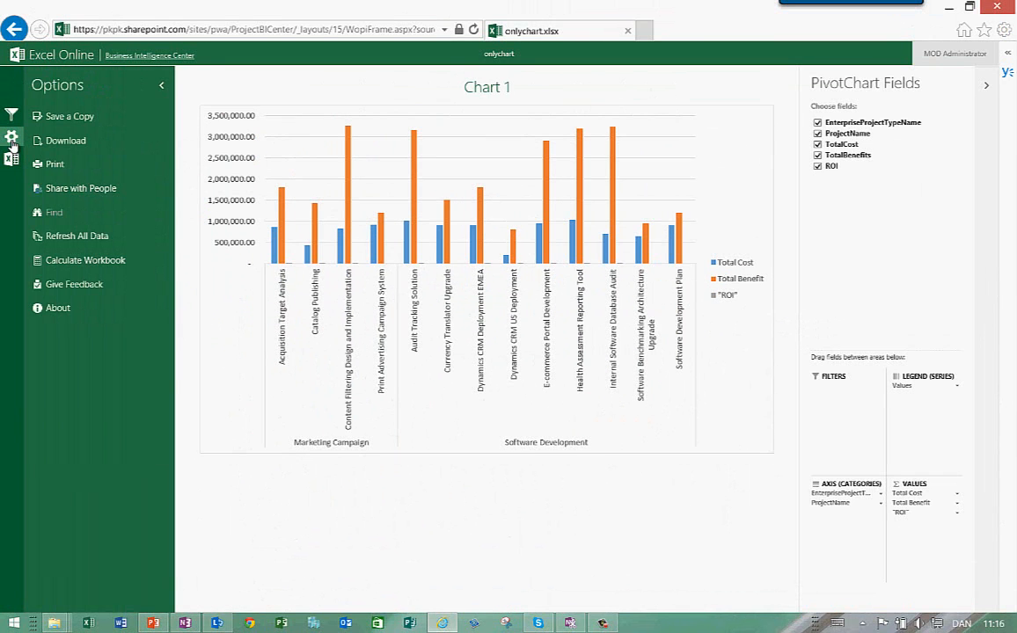
click(79, 236)
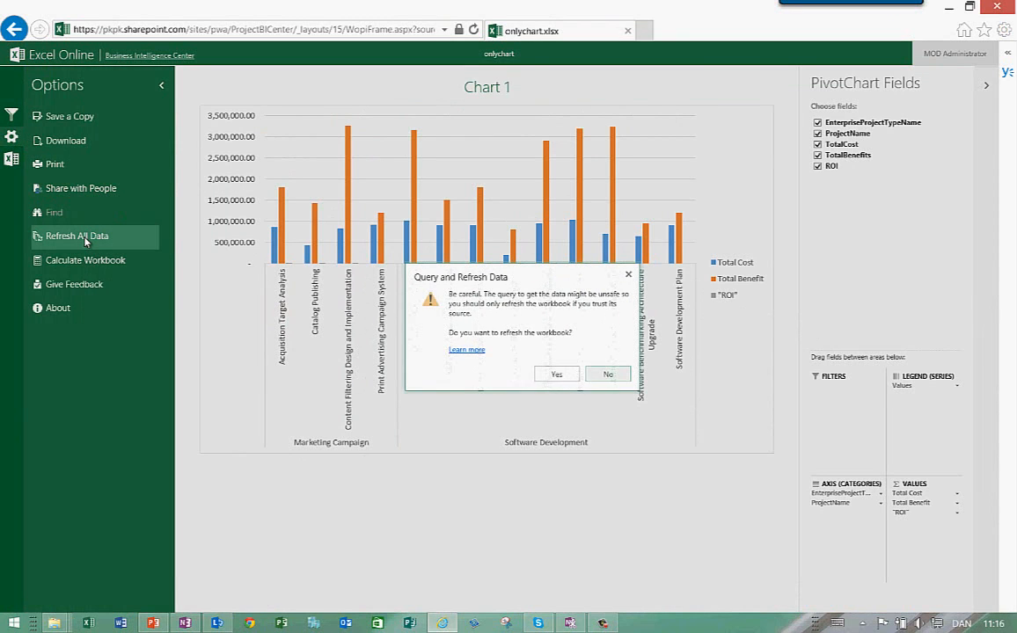
click(556, 374)
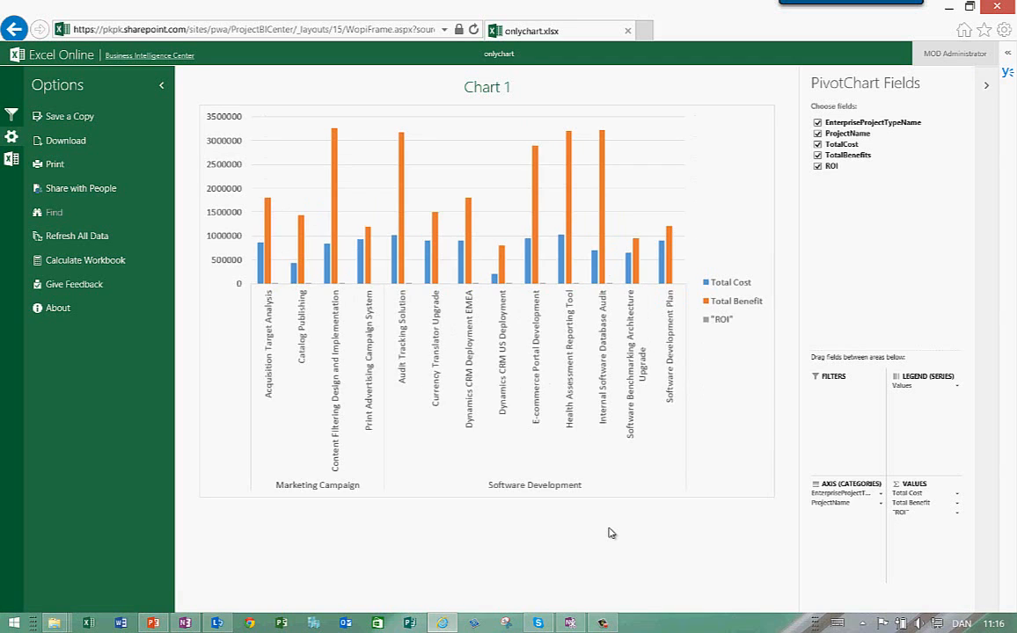
click(986, 84)
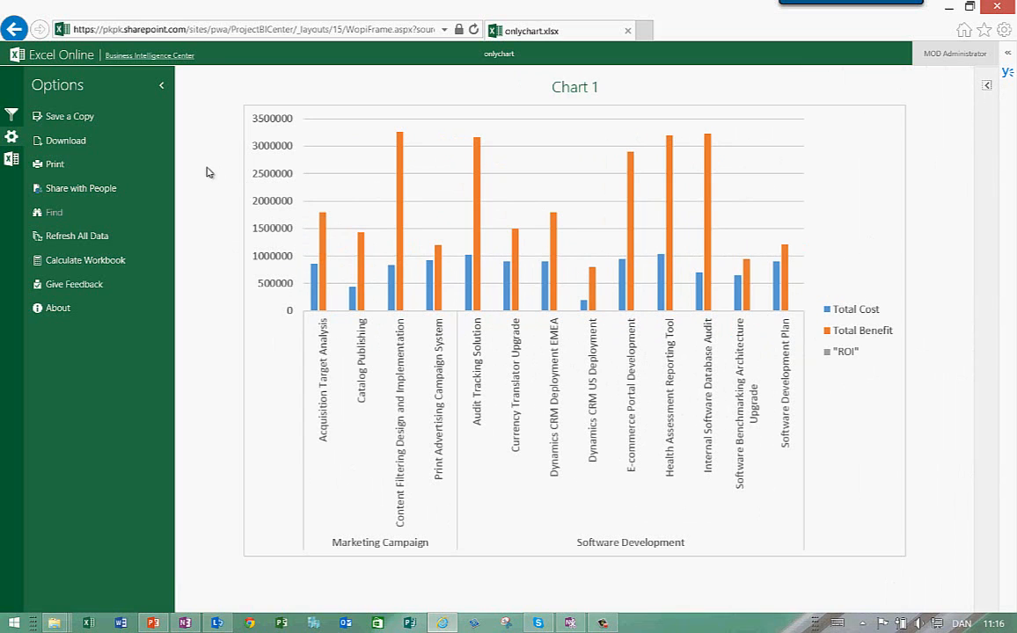
Look at the chart's print options and cancel without printing
click(75, 165)
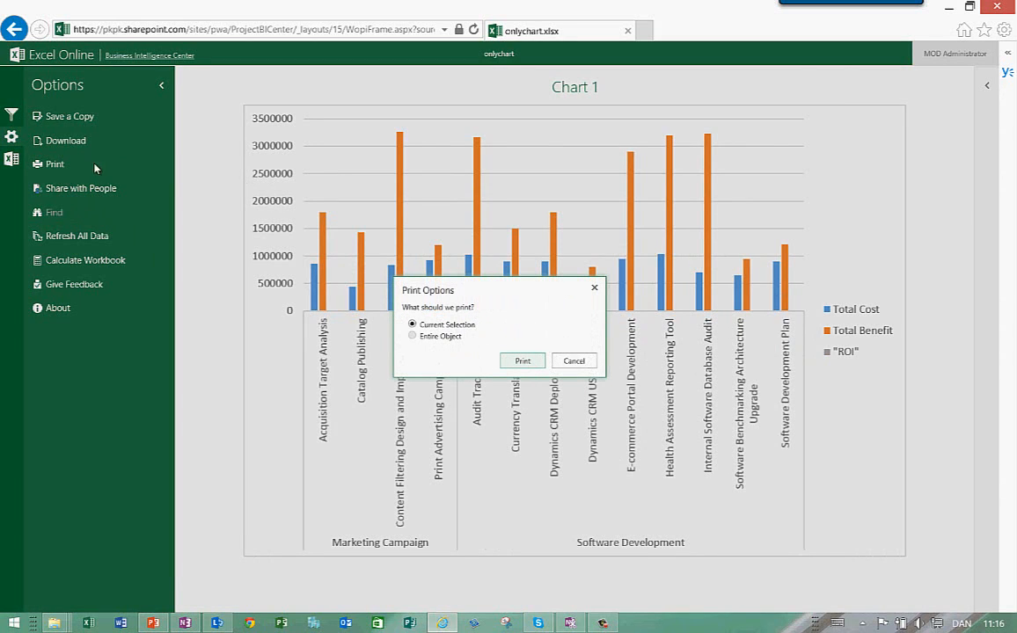
click(571, 361)
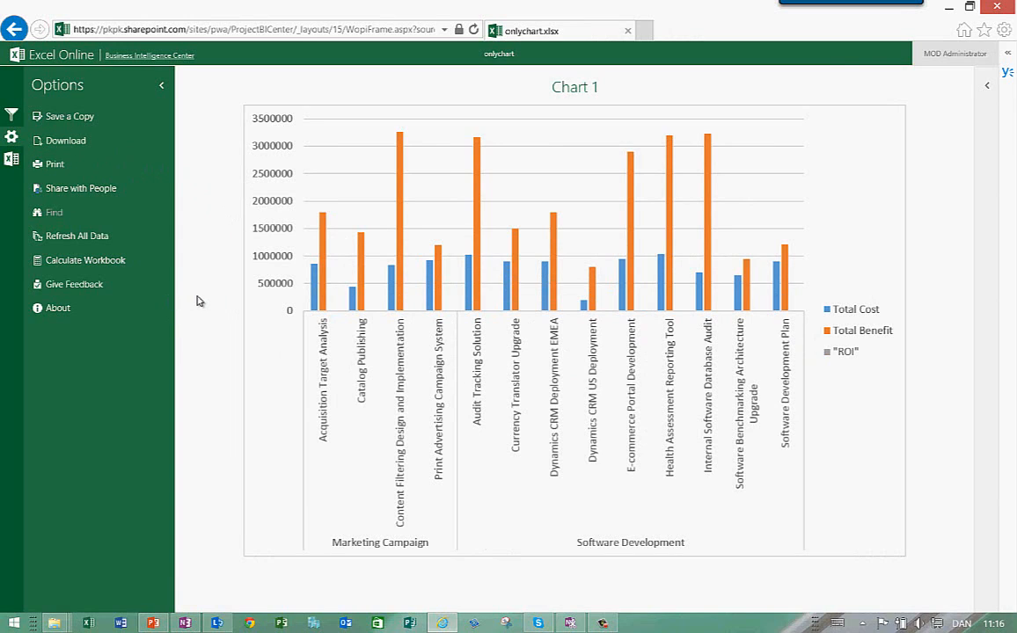
Return to the English (United States) reports folder and copy the link address of onlychart.xlsx from its properties page
click(166, 62)
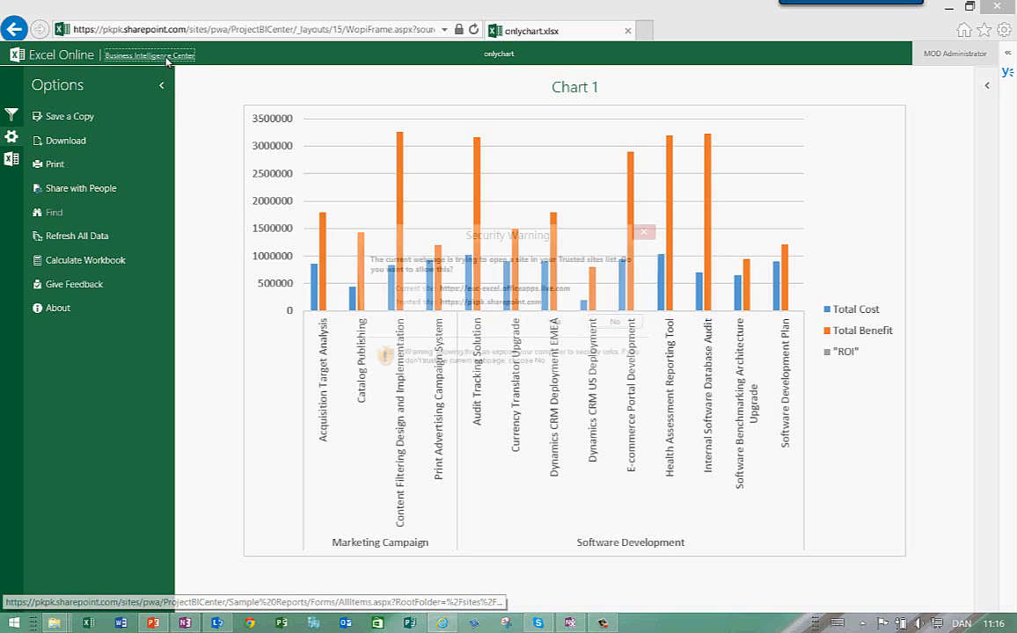
click(617, 324)
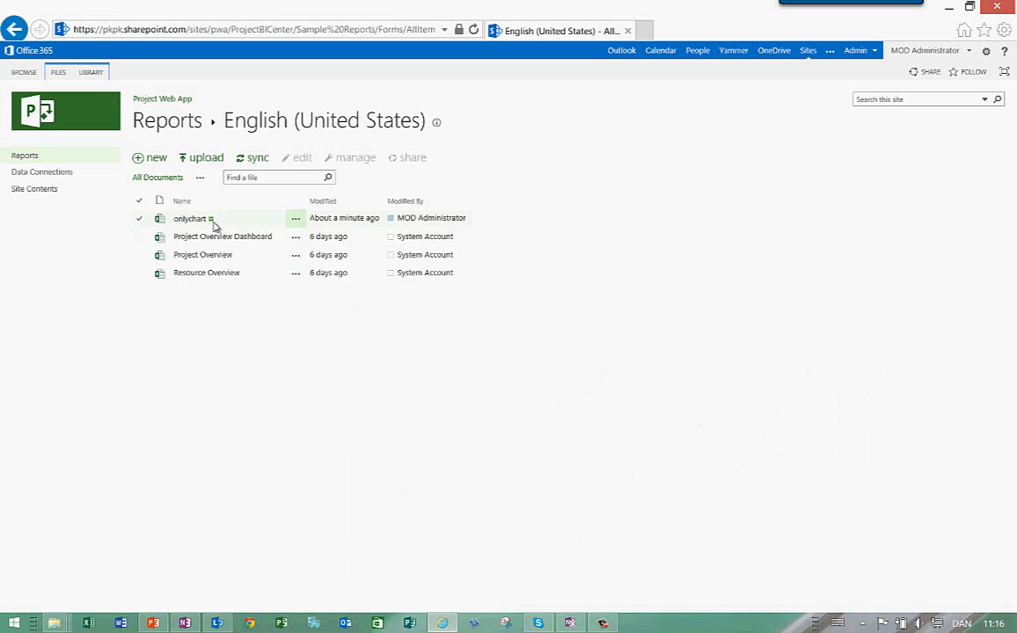
click(295, 219)
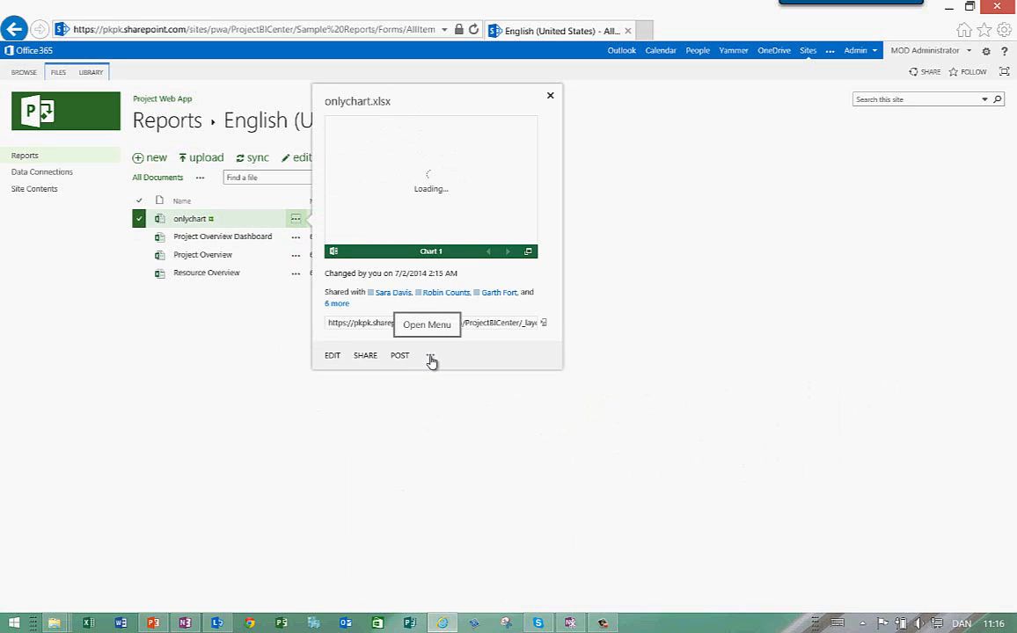
click(430, 357)
click(464, 370)
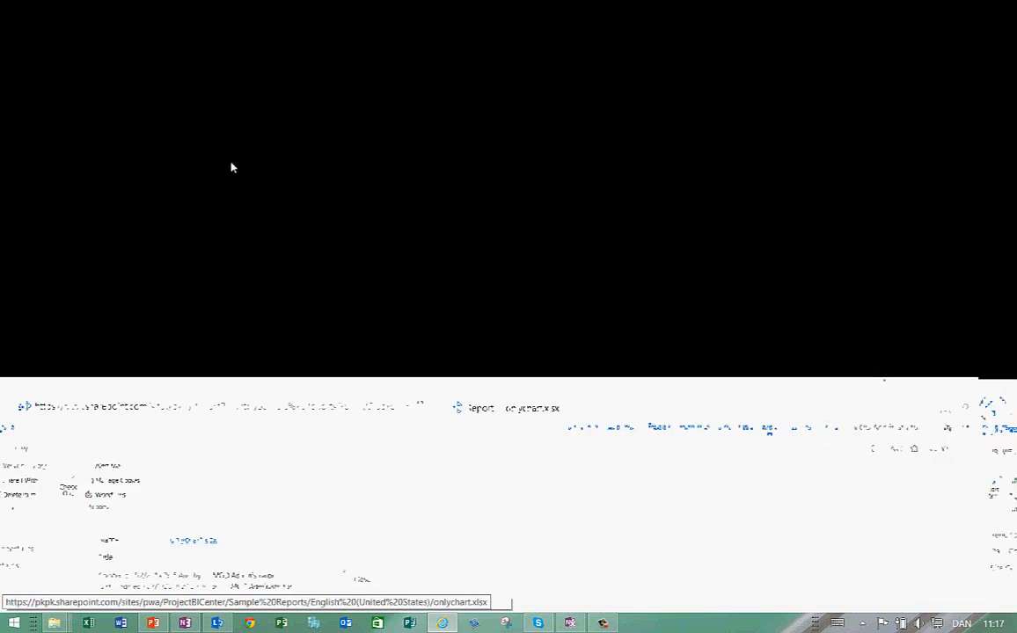
right_click(233, 166)
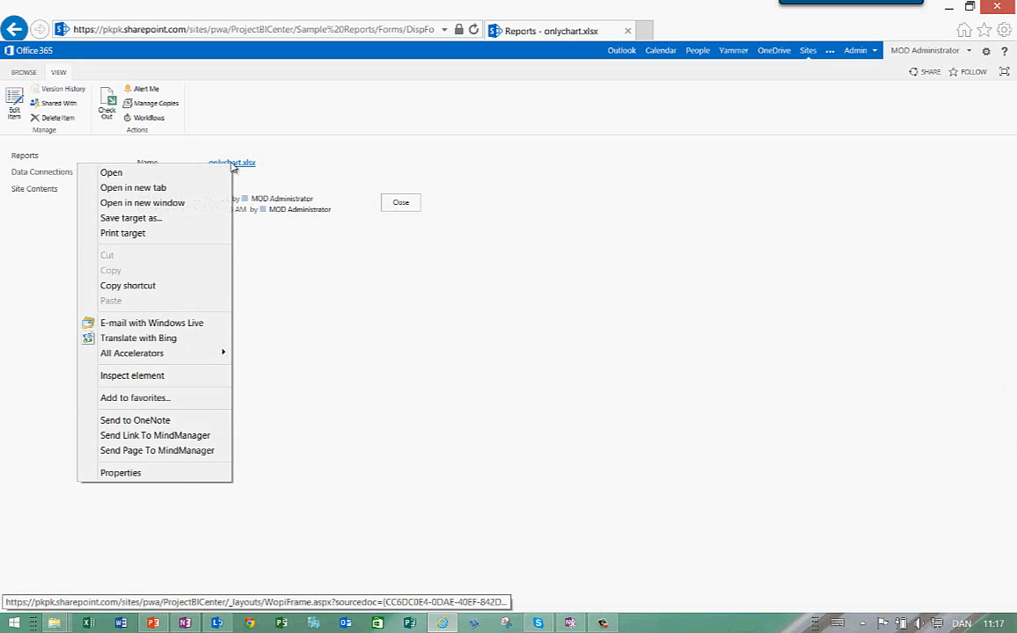
click(176, 287)
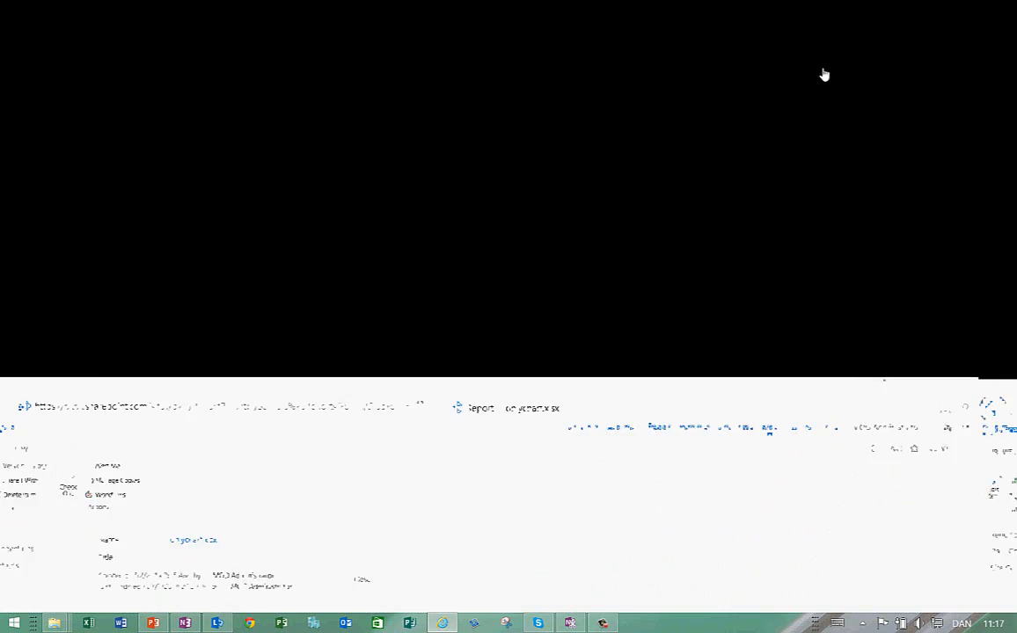
Go to the Project Web App site and open its Quick Launch links for editing
click(831, 53)
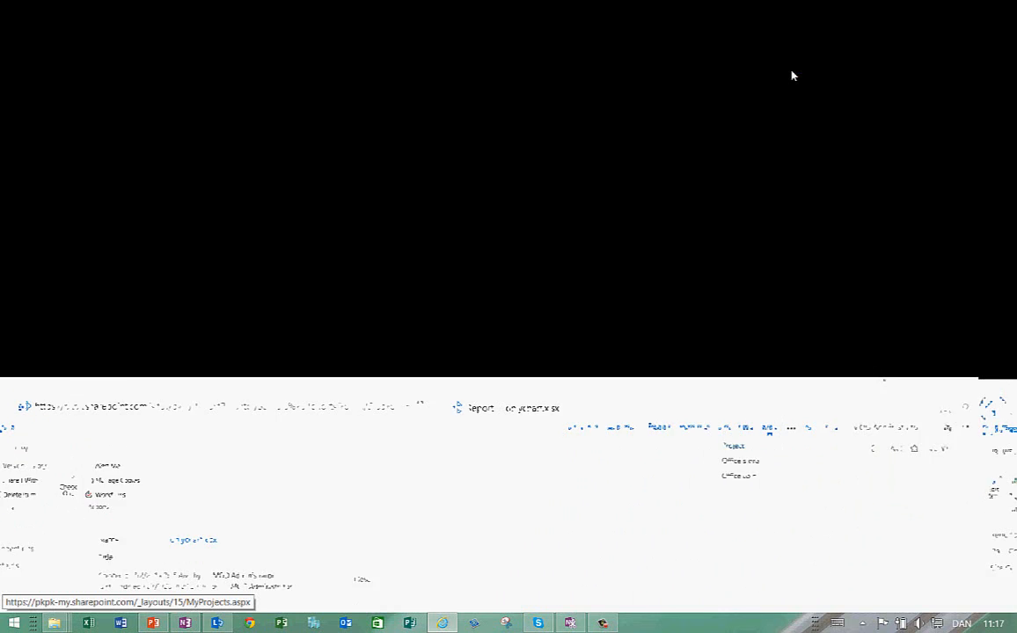
click(792, 73)
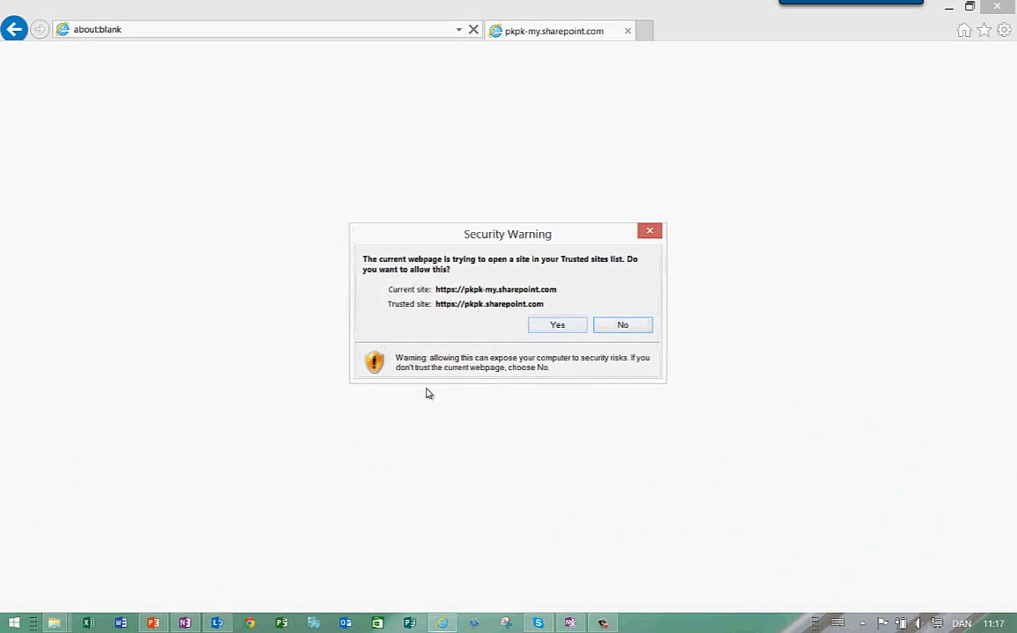
click(557, 326)
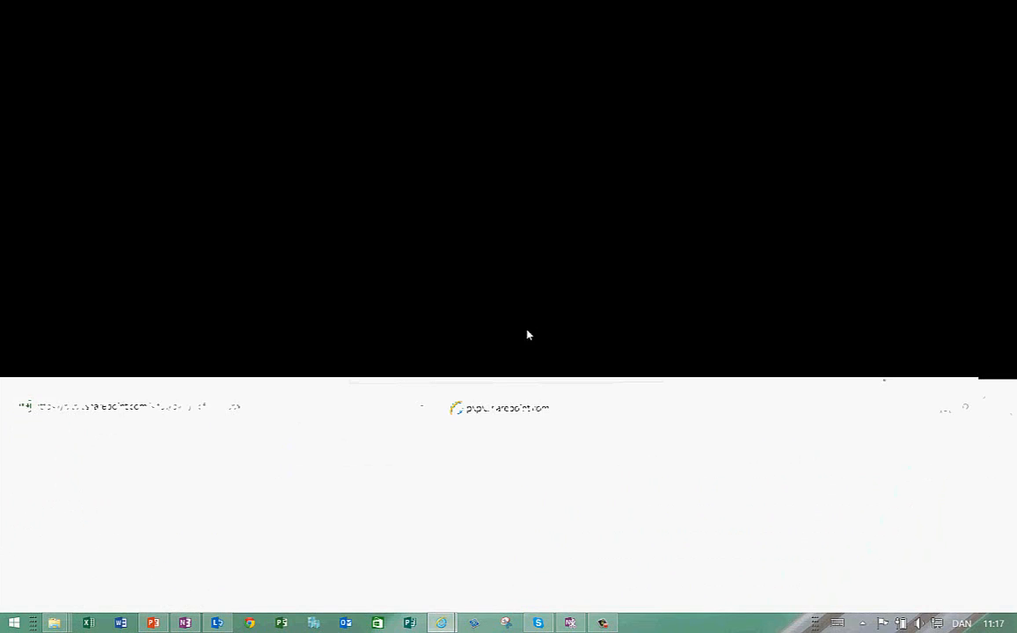
click(47, 314)
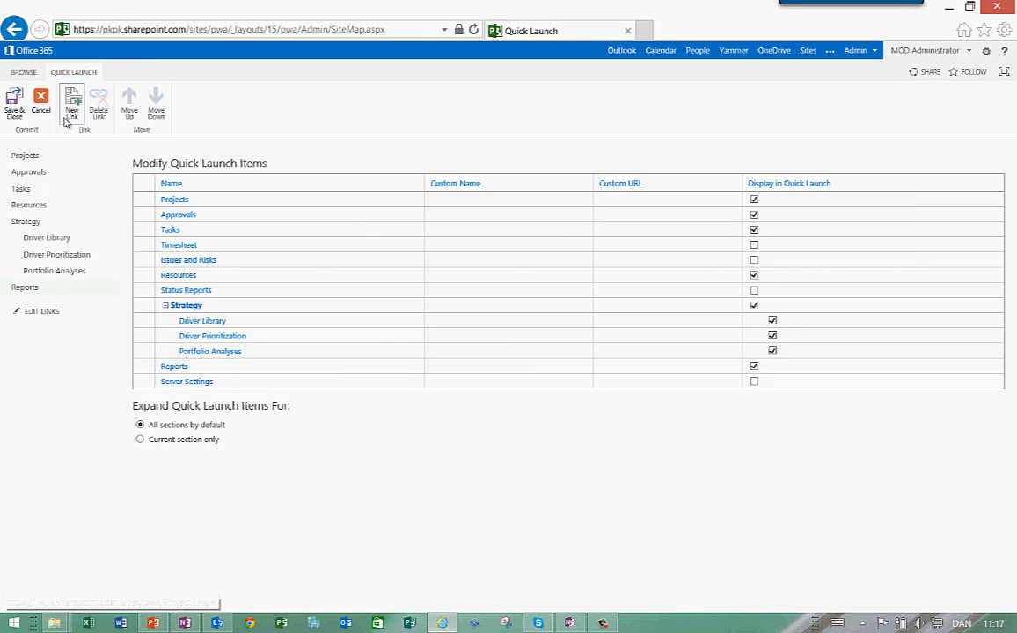
Add a Quick Launch link named Pie Chart Report with the copied workbook address under the Reports heading and save it
click(71, 107)
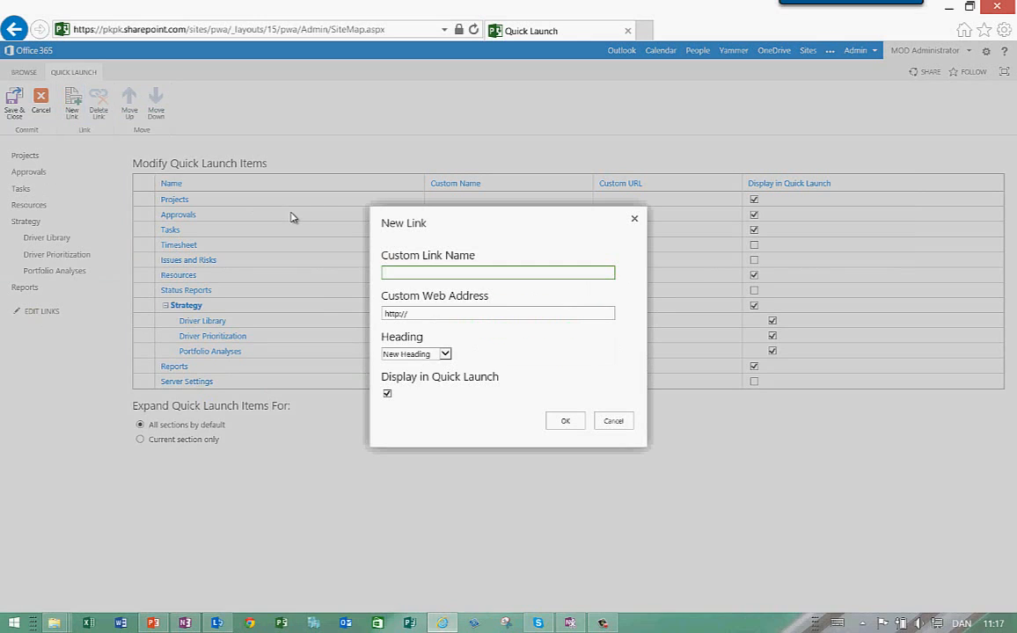
text(Pie Chart Report)
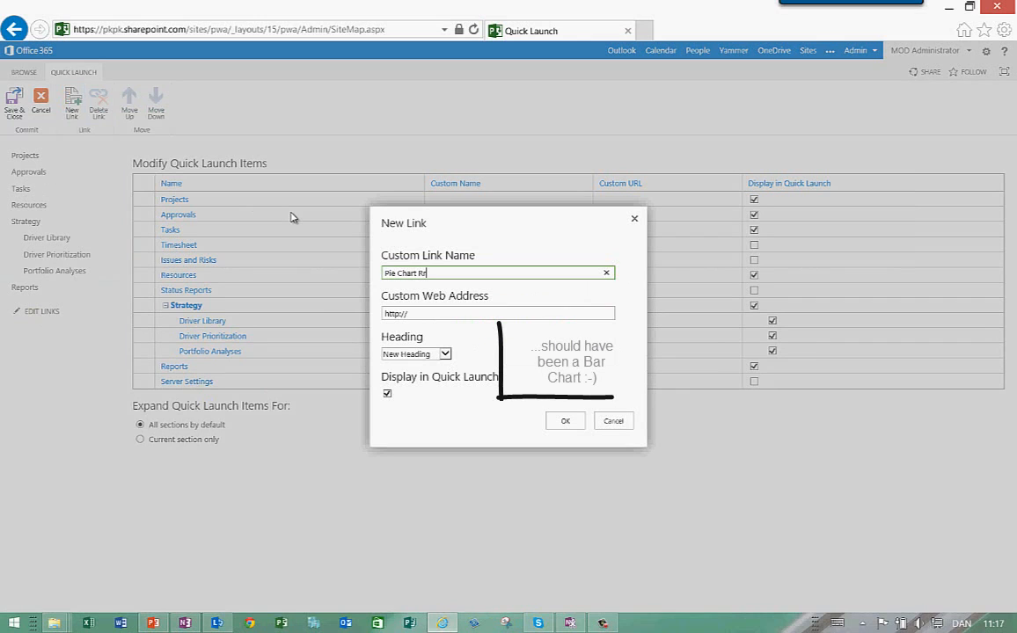
click(475, 313)
key(ctrl+v)
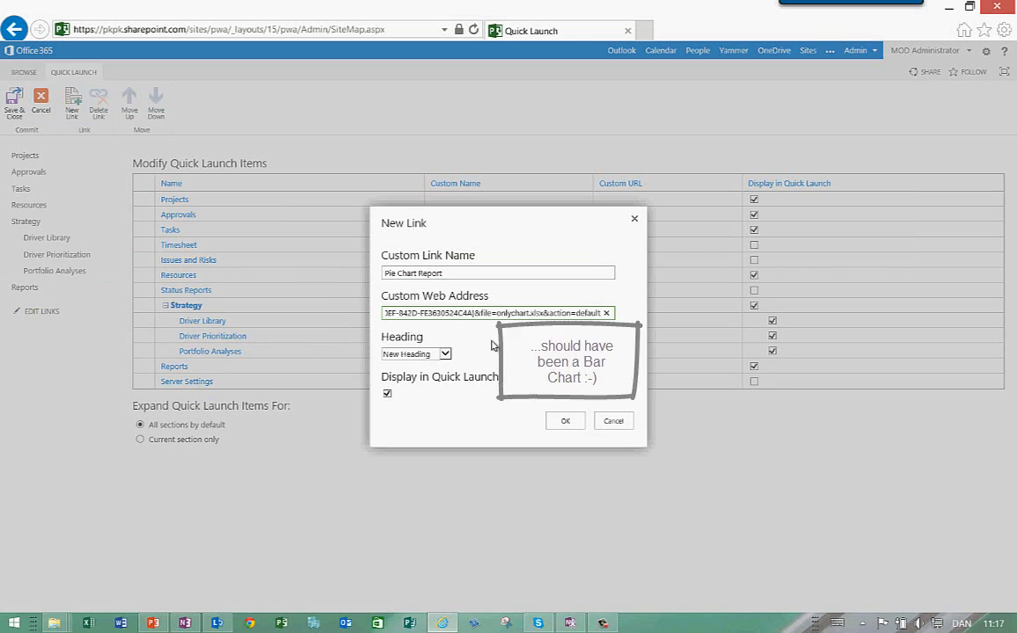
click(415, 353)
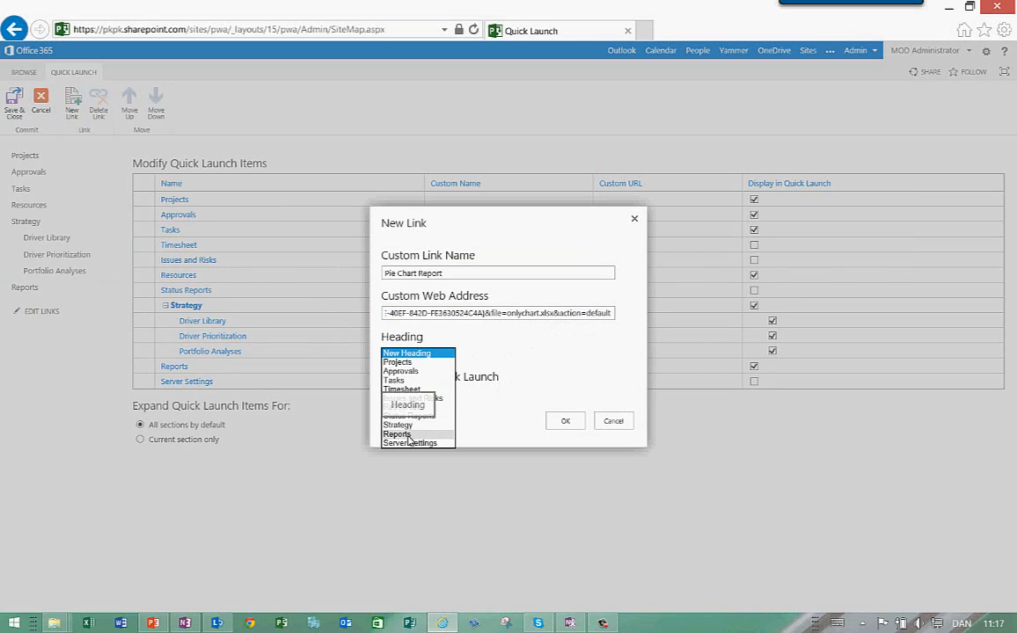
click(403, 433)
click(564, 422)
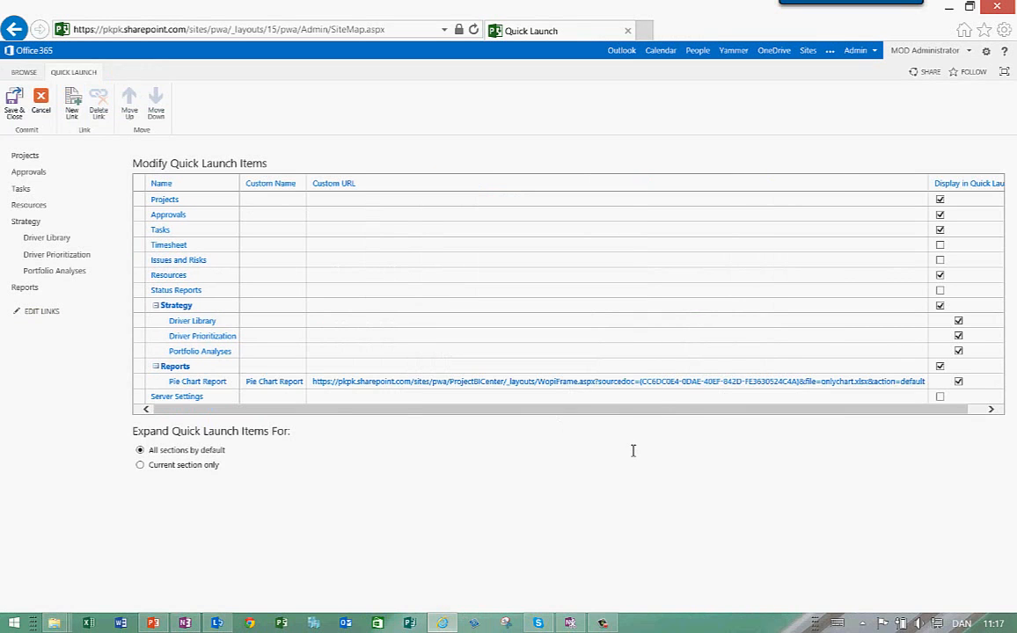
click(14, 102)
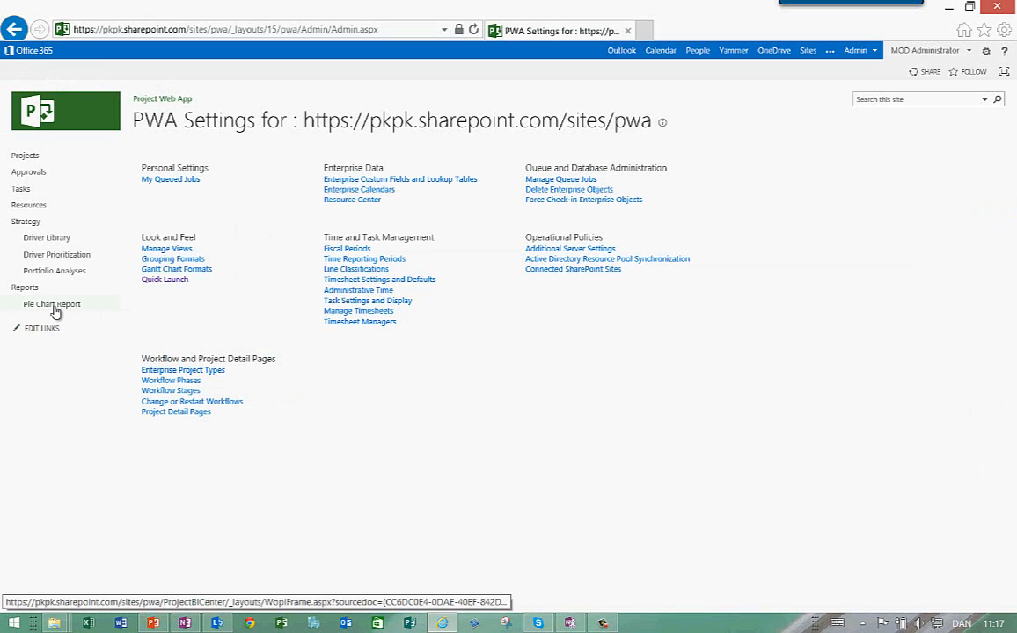
Open the Pie Chart Report from the Quick Launch to test the link, and call up the workbook's options
click(53, 308)
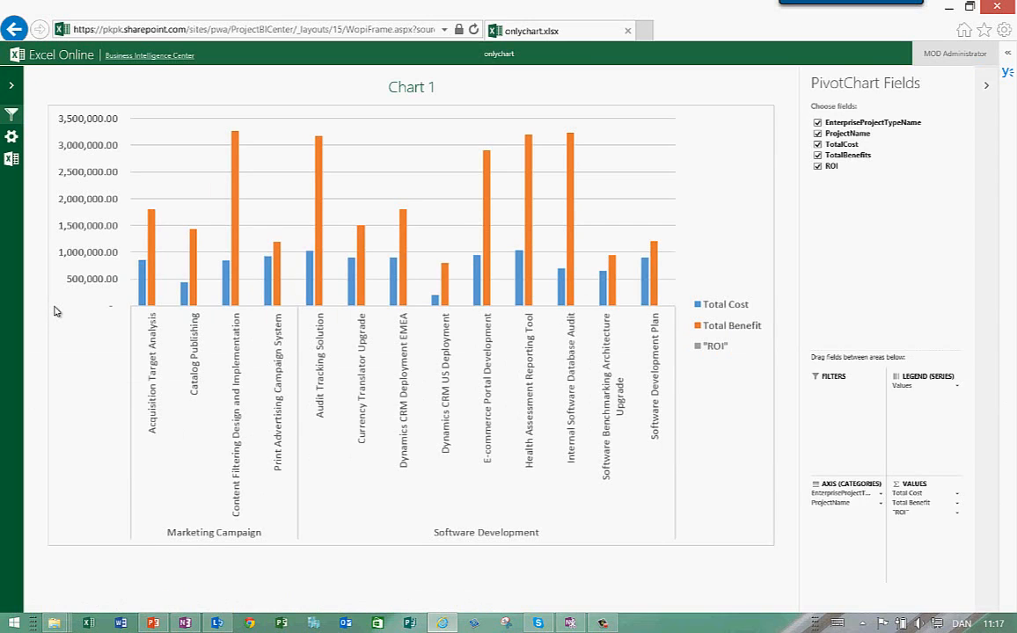
click(15, 138)
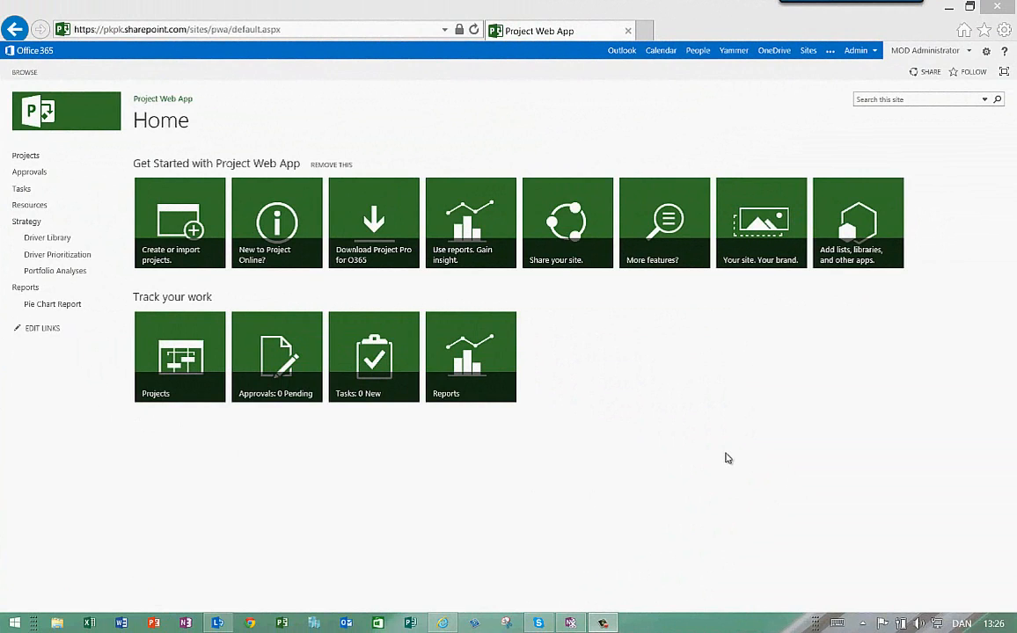
Minimize the browser and open Portfolio Report.pptx from the desktop in PowerPoint
click(950, 9)
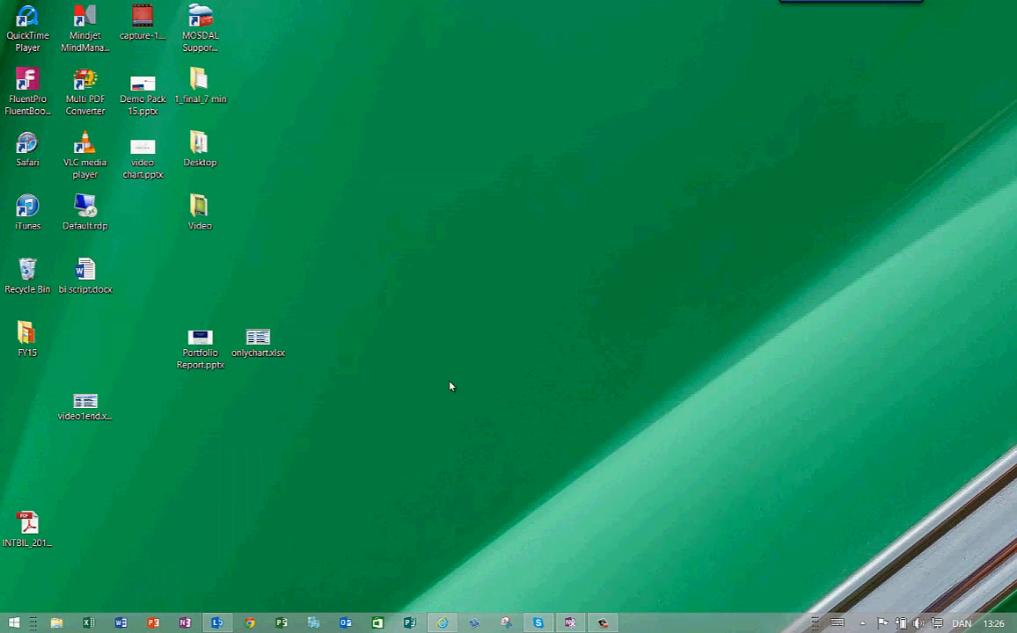
right_click(309, 357)
click(227, 364)
click(198, 343)
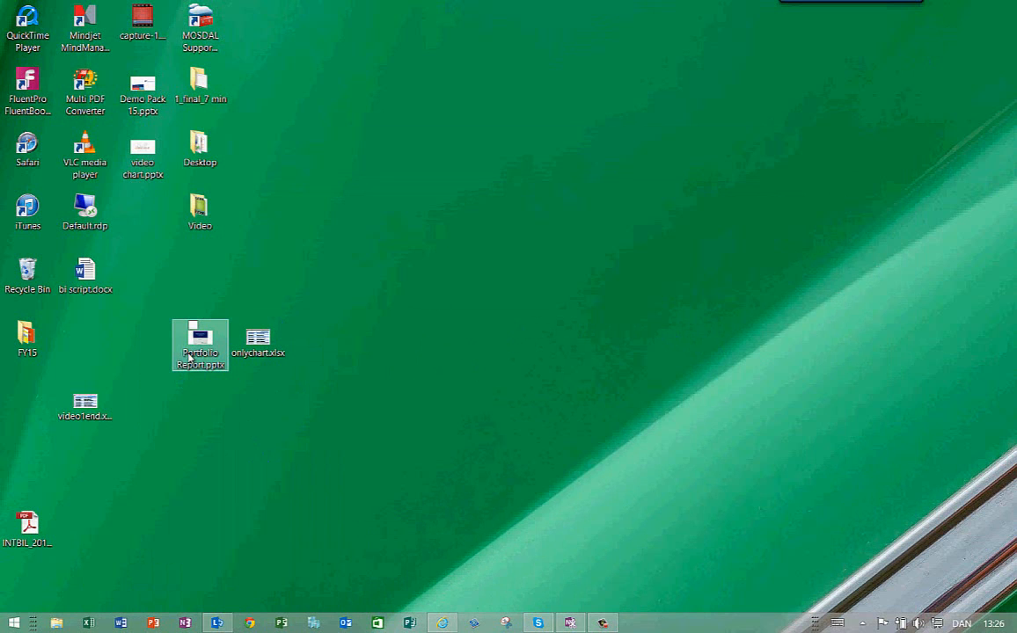
double_click(181, 370)
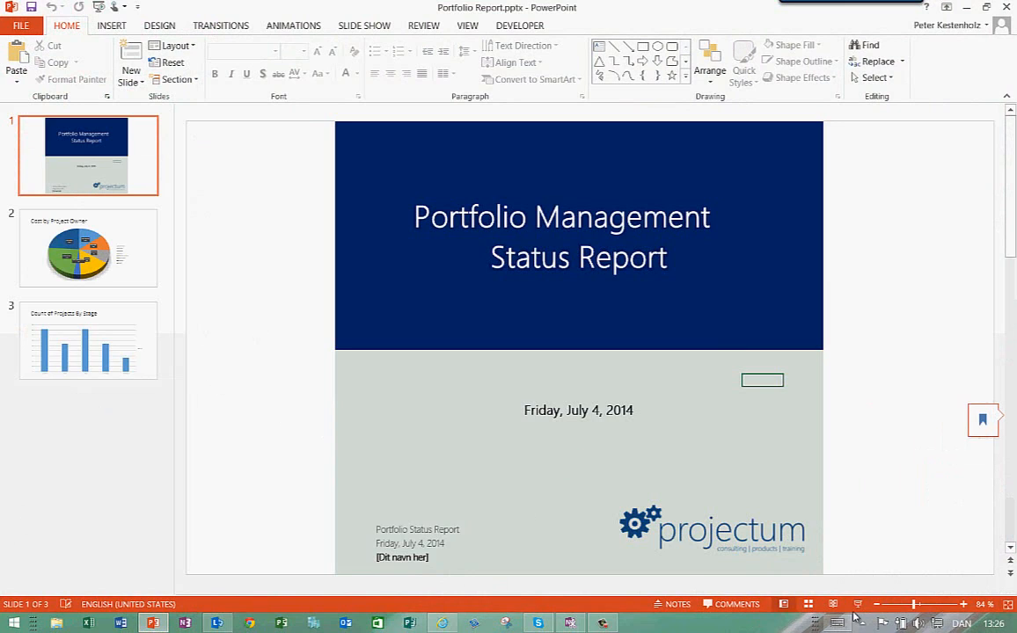
Run the portfolio report as a slide show through the Cost by Project Owner and Count of Projects By Stage charts, and end it
key(F5)
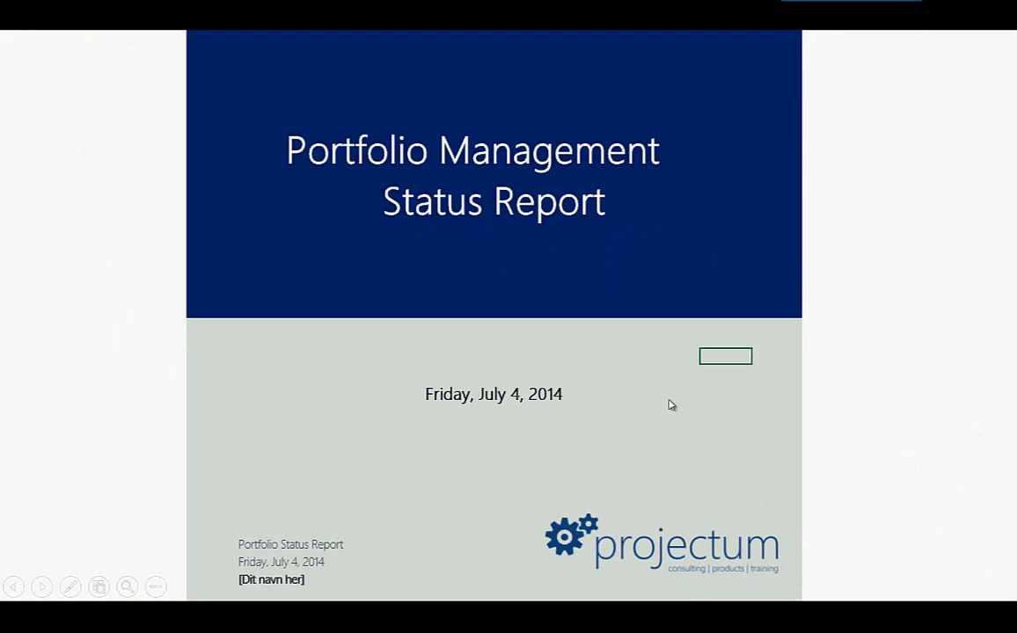
click(918, 377)
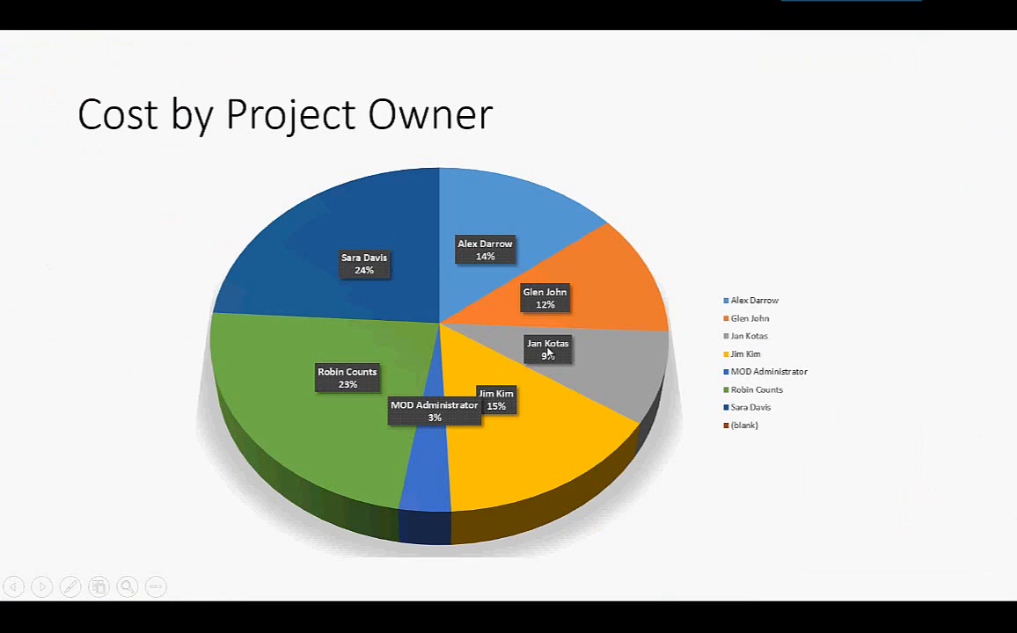
click(509, 396)
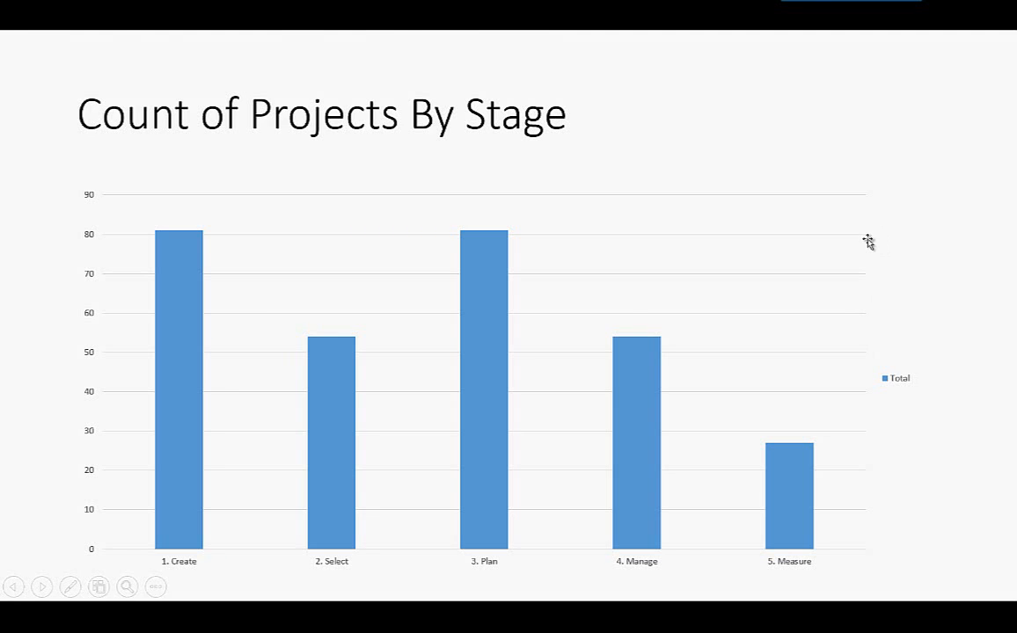
key(Escape)
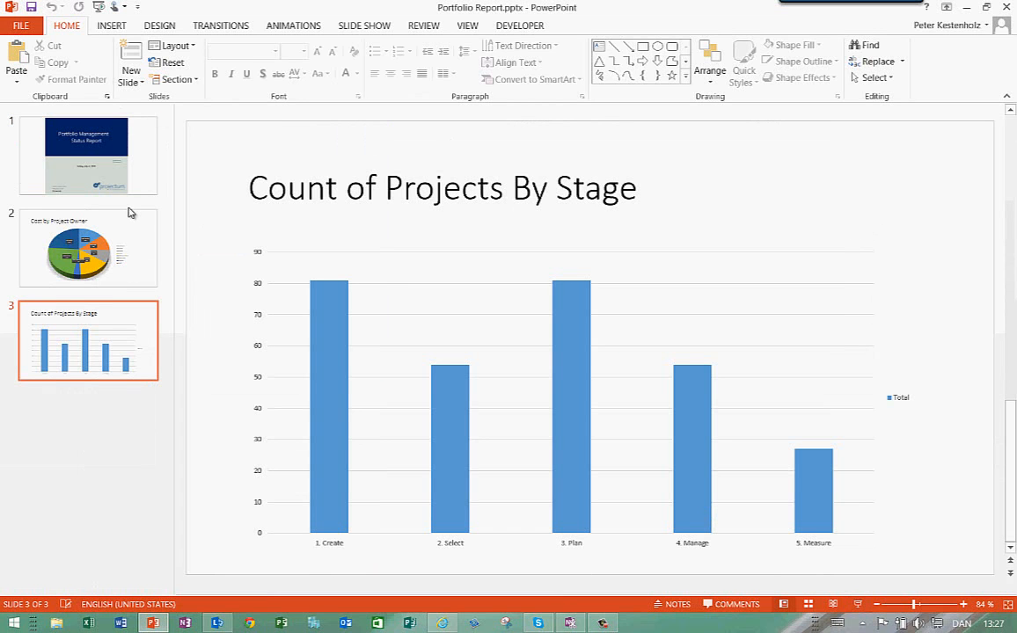
Minimize PowerPoint, open onlychart.xlsx from the desktop in Excel and delete the PivotChart on Sheet2
click(966, 7)
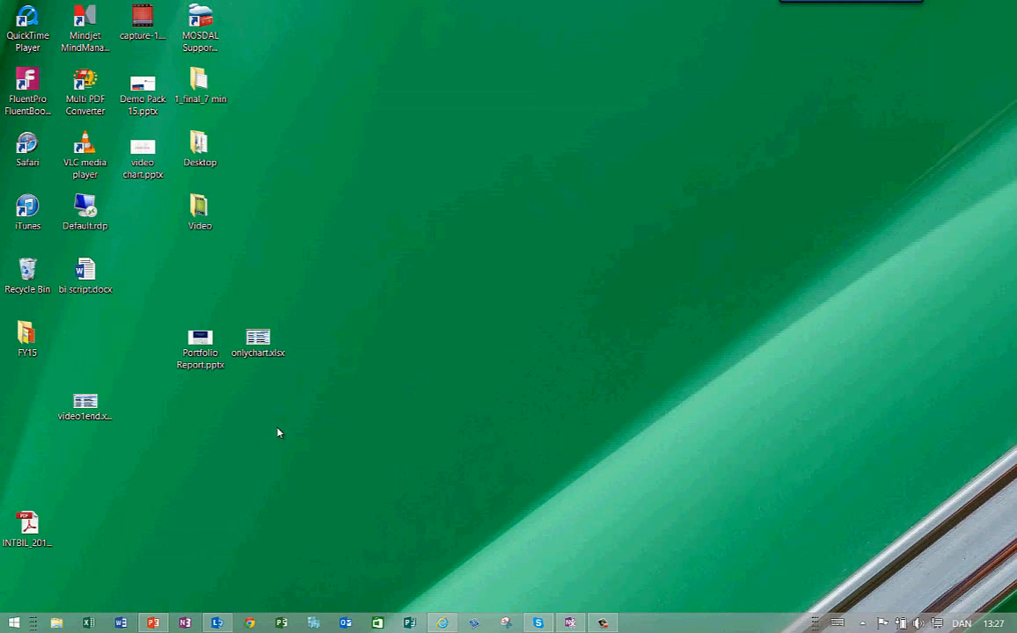
double_click(257, 342)
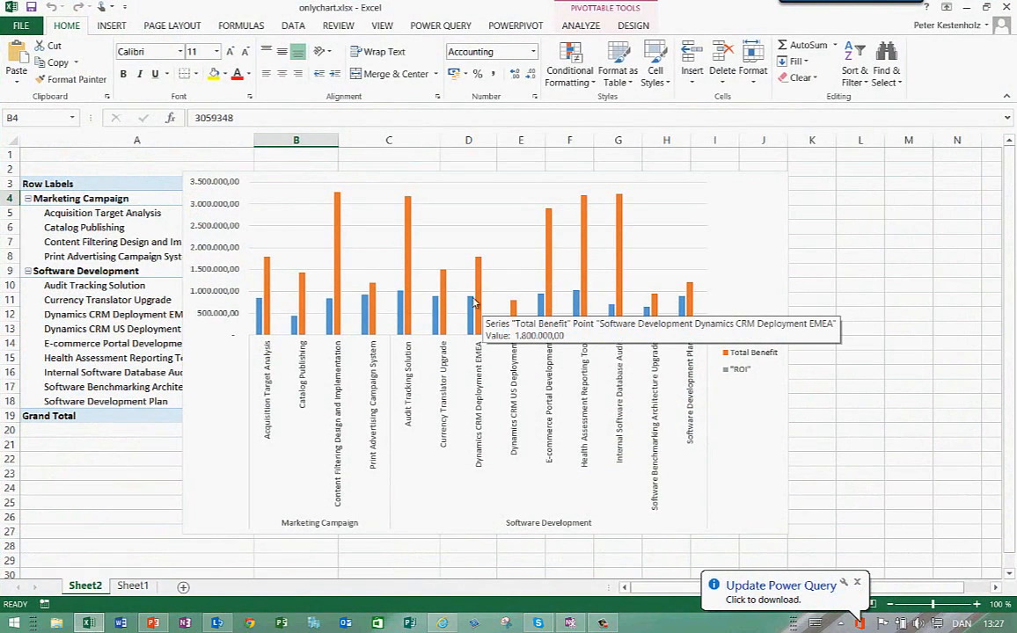
click(200, 445)
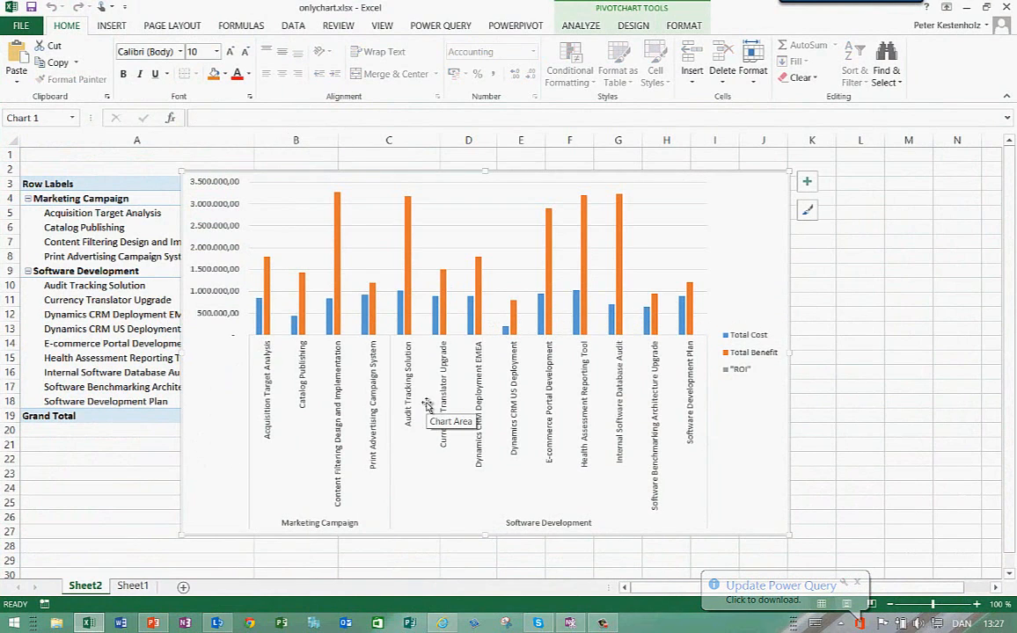
key(Delete)
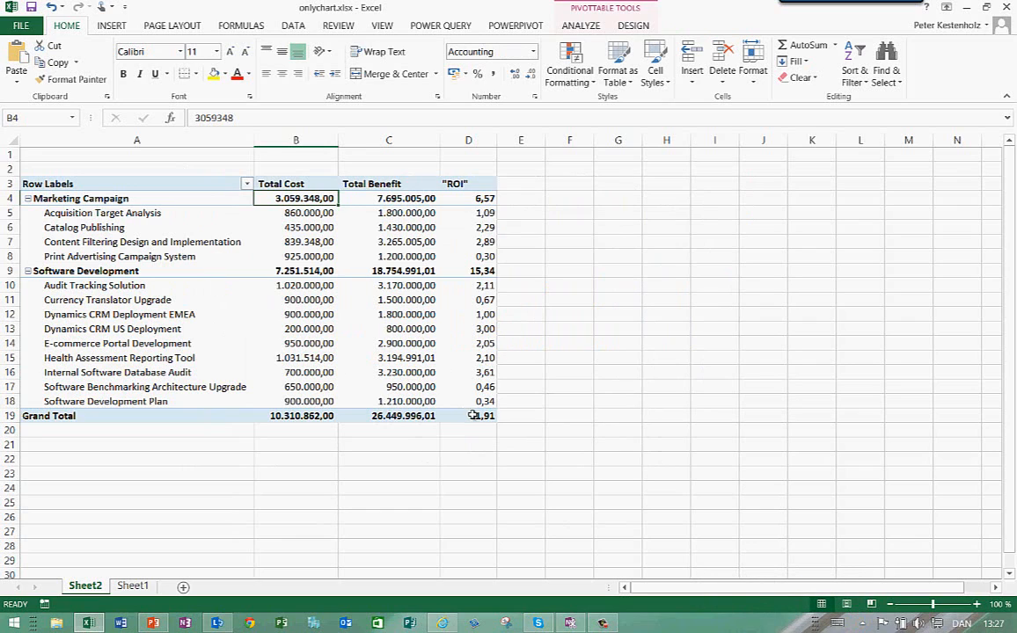
Remove the $filter and $select query options after Projects in the connection string of the DataFeed_1_pkpk-sharepoint-com Projects connection
mouse_move(399, 373)
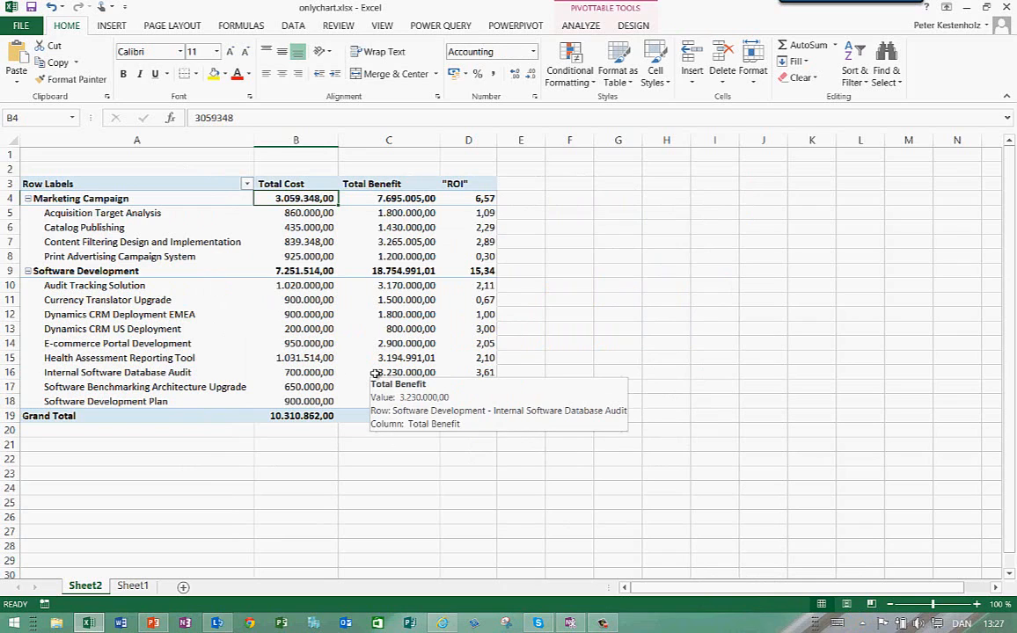
click(166, 300)
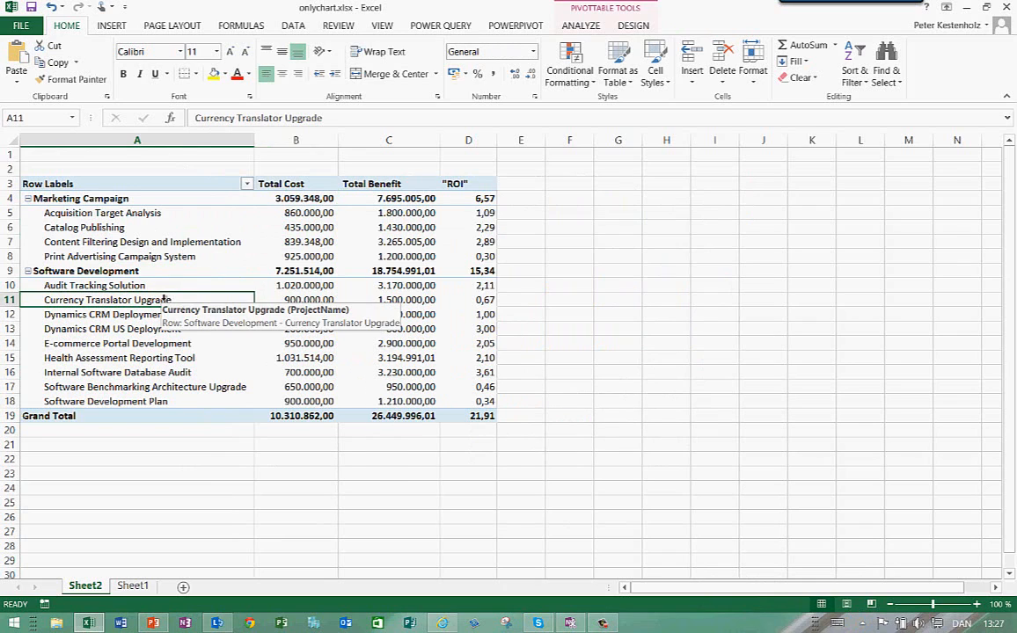
click(299, 28)
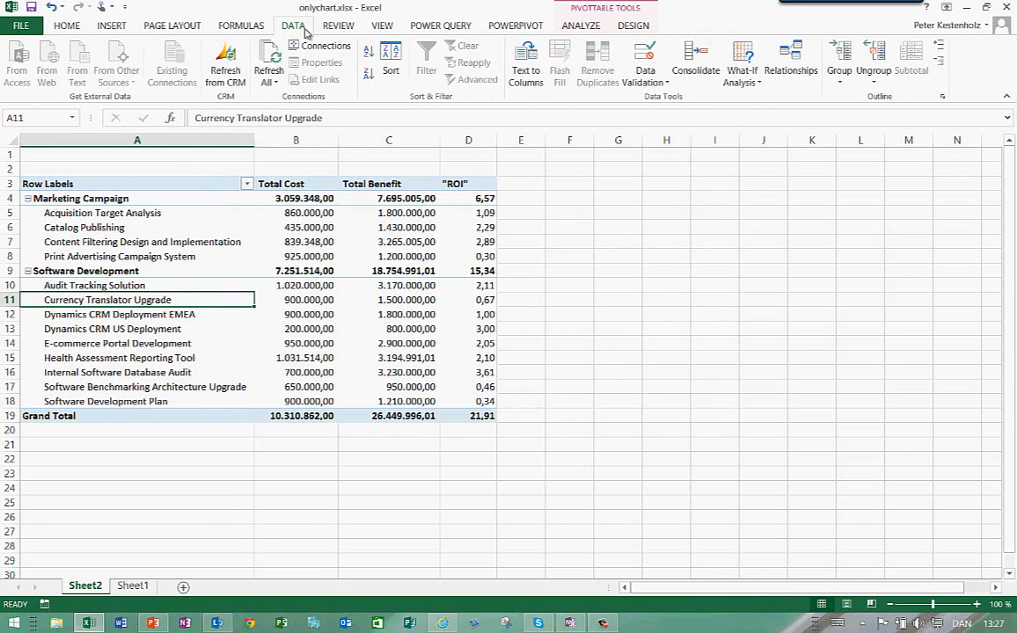
click(303, 47)
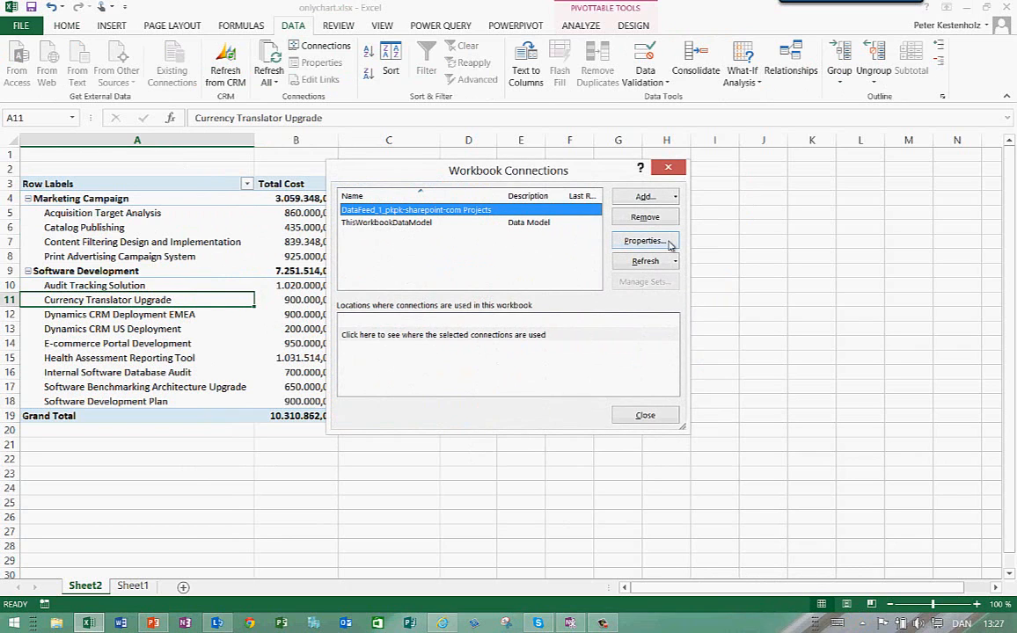
click(651, 243)
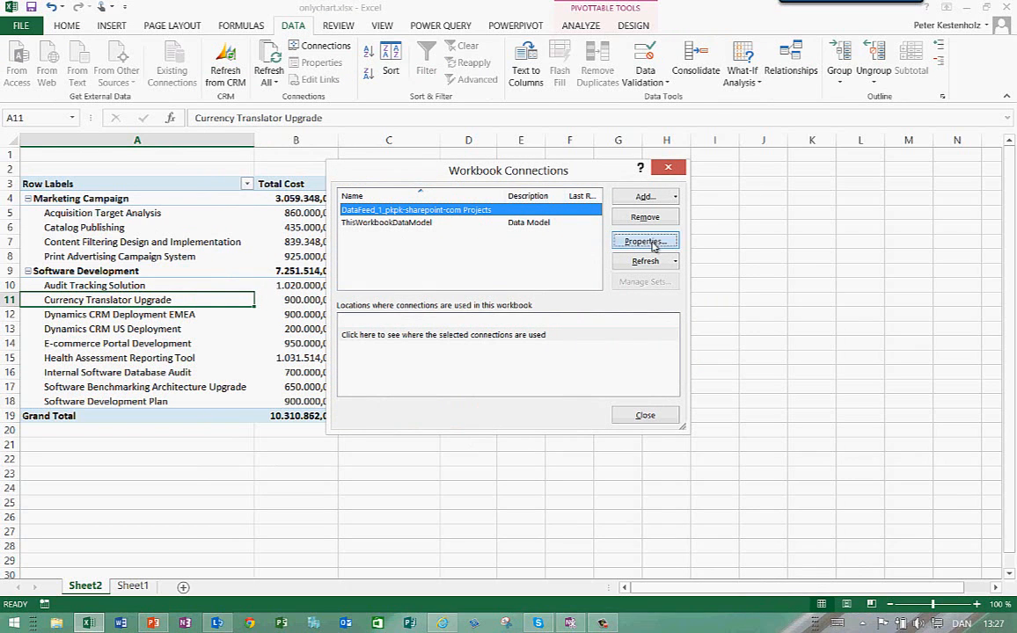
click(419, 186)
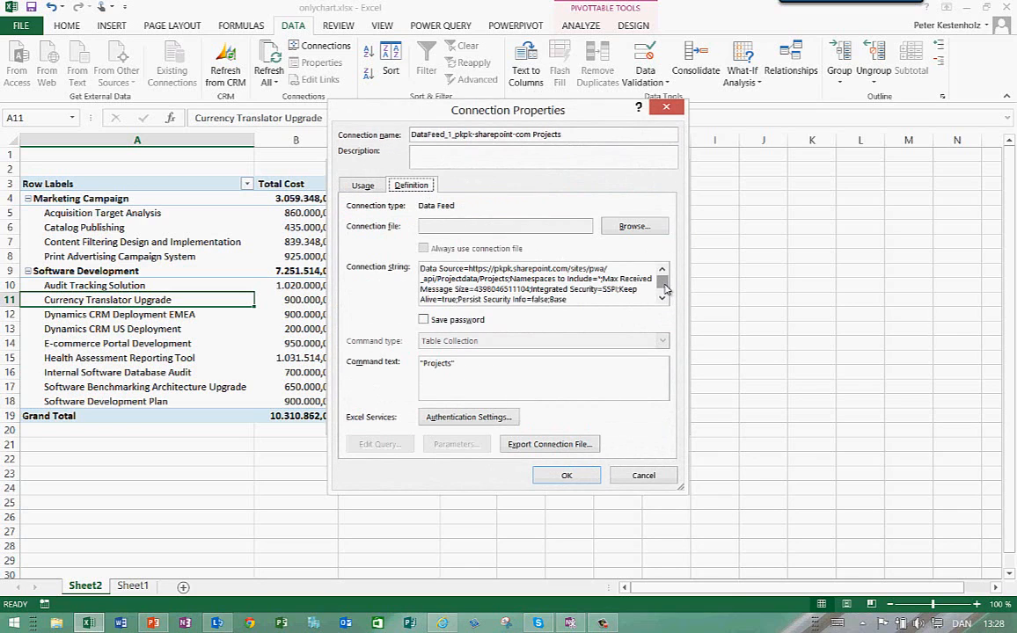
scroll(665, 290, down, 1)
scroll(665, 291, down, 3)
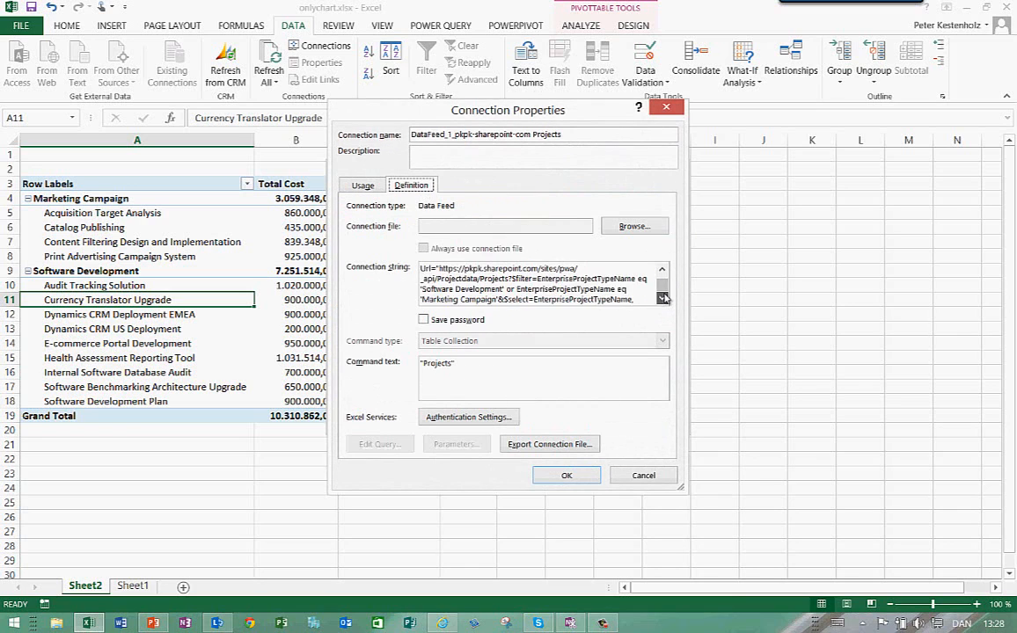
click(511, 269)
drag(512, 269, 578, 299)
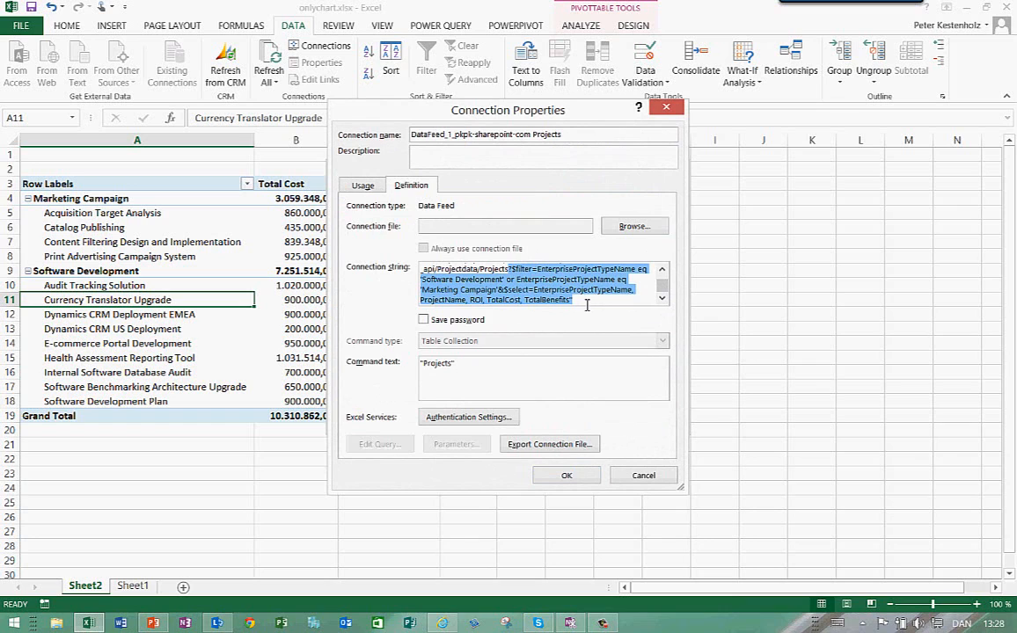
key(Delete)
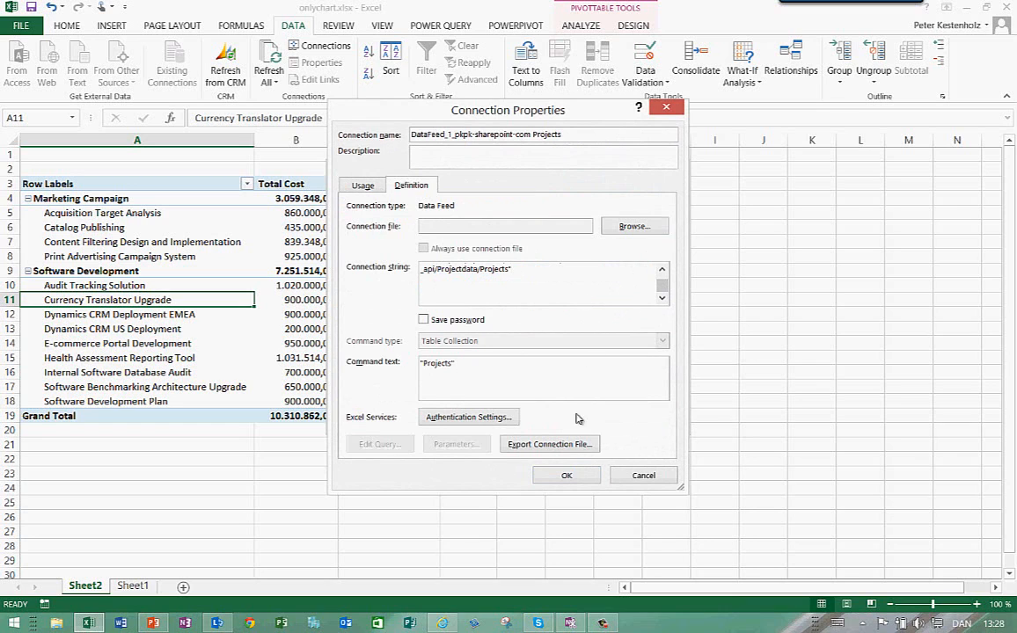
click(568, 476)
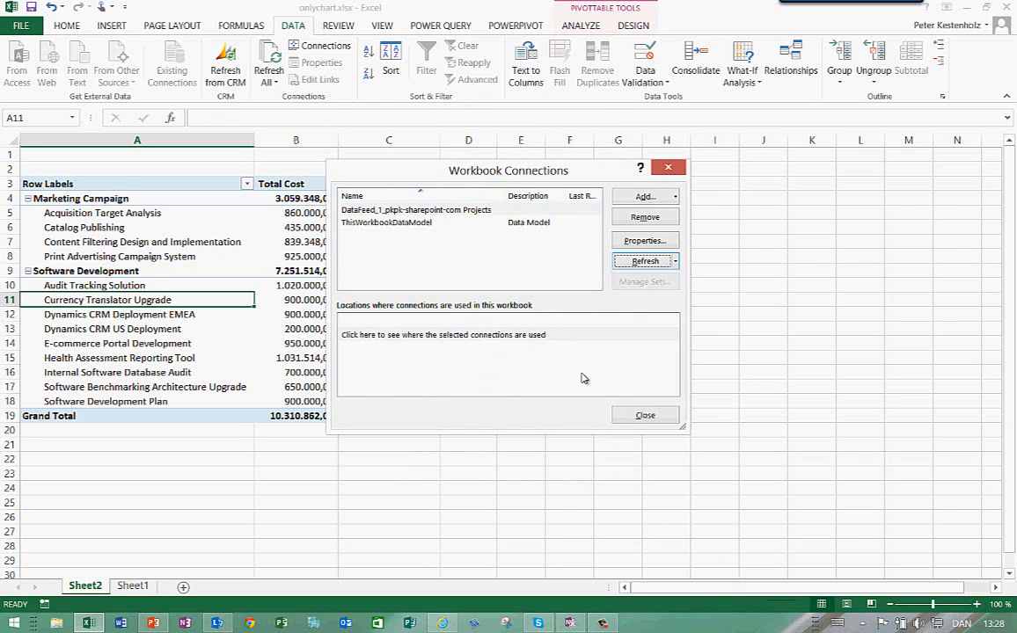
Close the workbook connections, refresh all workbook data, and show the PivotTable's field list to look through the available fields
click(638, 416)
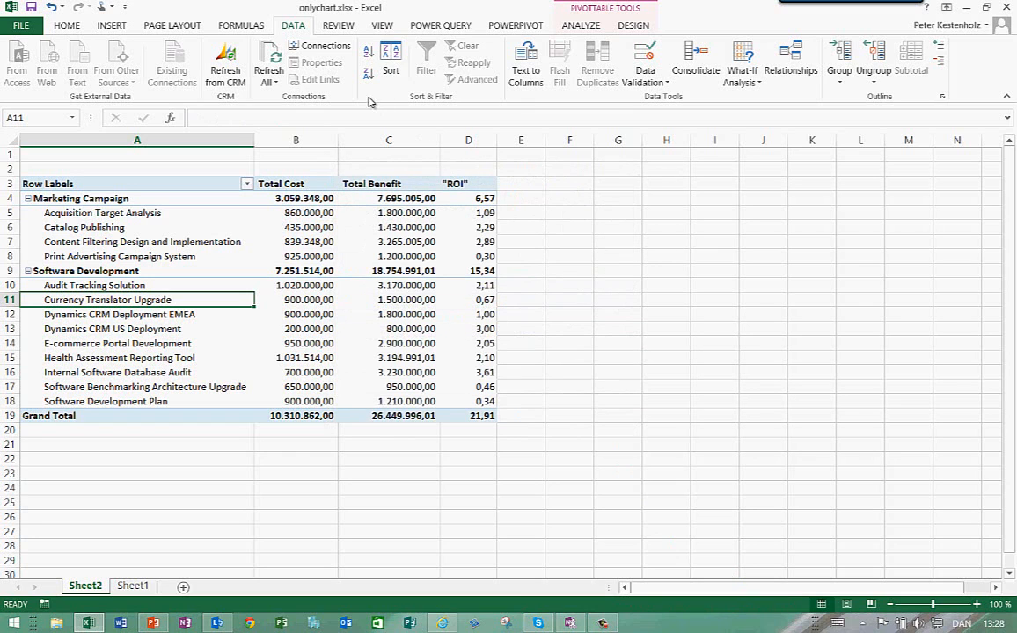
click(269, 59)
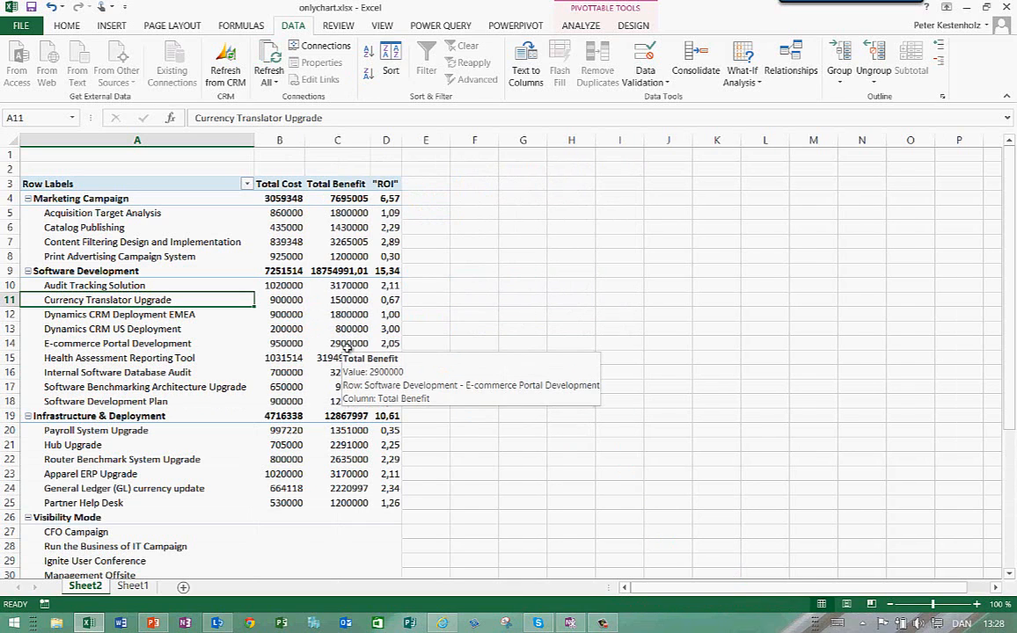
right_click(200, 345)
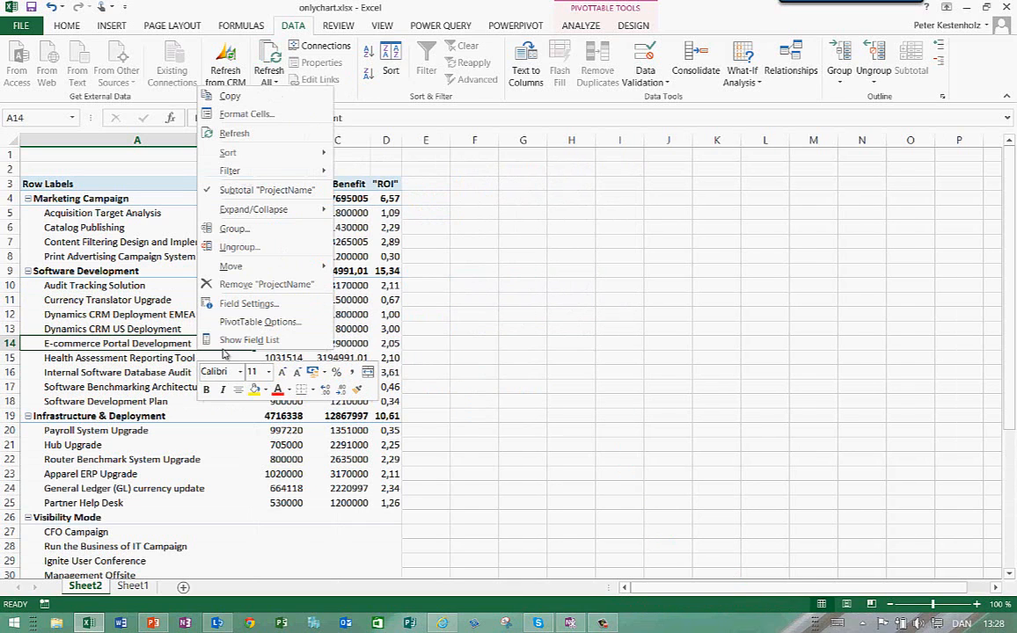
click(227, 338)
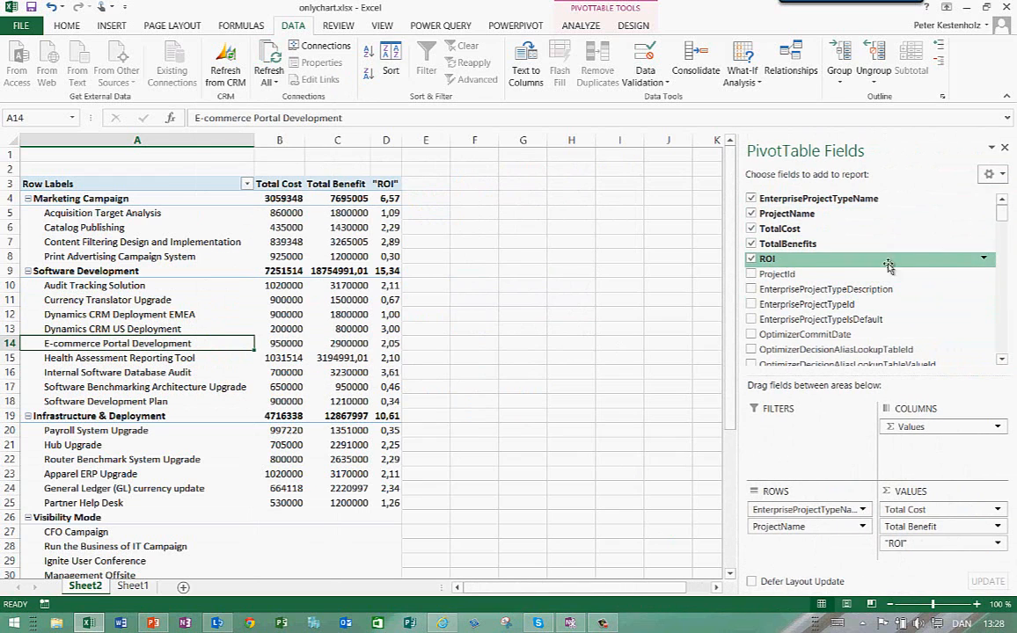
mouse_move(1004, 216)
mouse_down()
mouse_move(1002, 345)
mouse_move(1010, 200)
mouse_up()
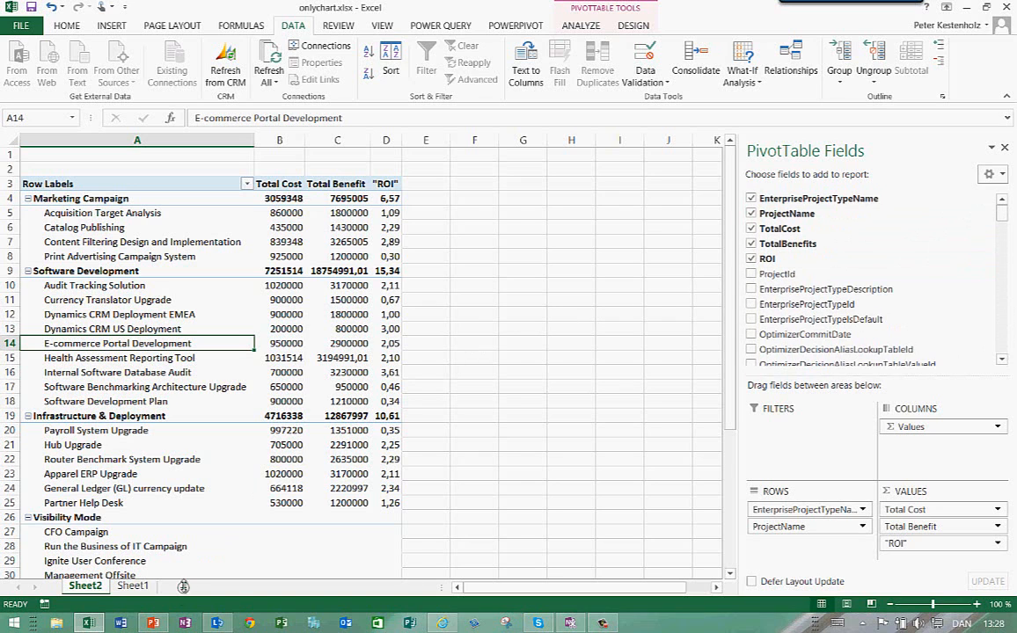
Switch to PowerPoint to view the Portfolio Management Status Report title slide, and return to the Excel workbook
click(152, 623)
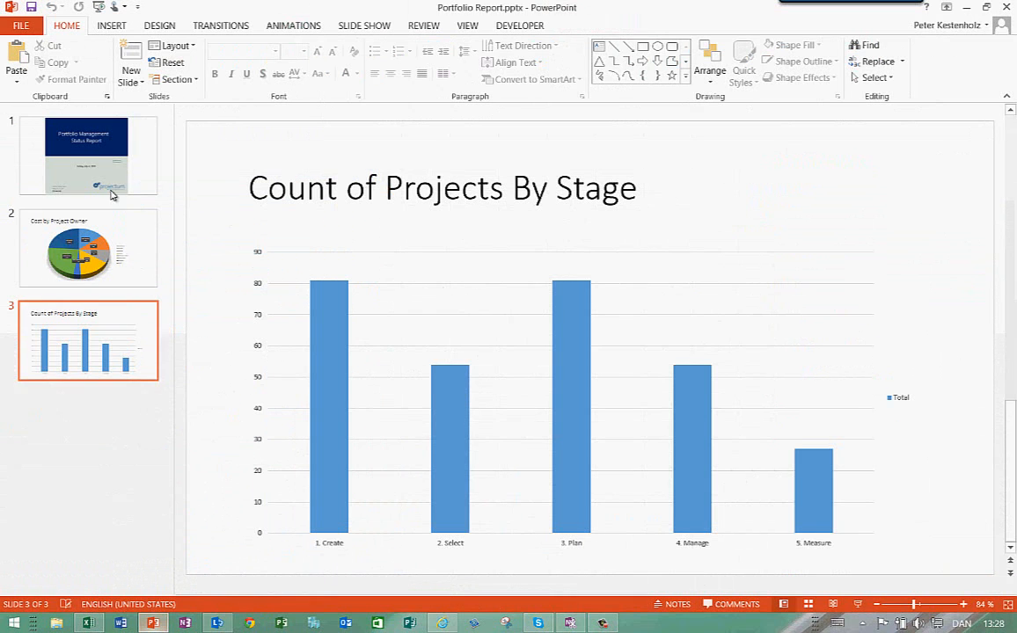
click(112, 182)
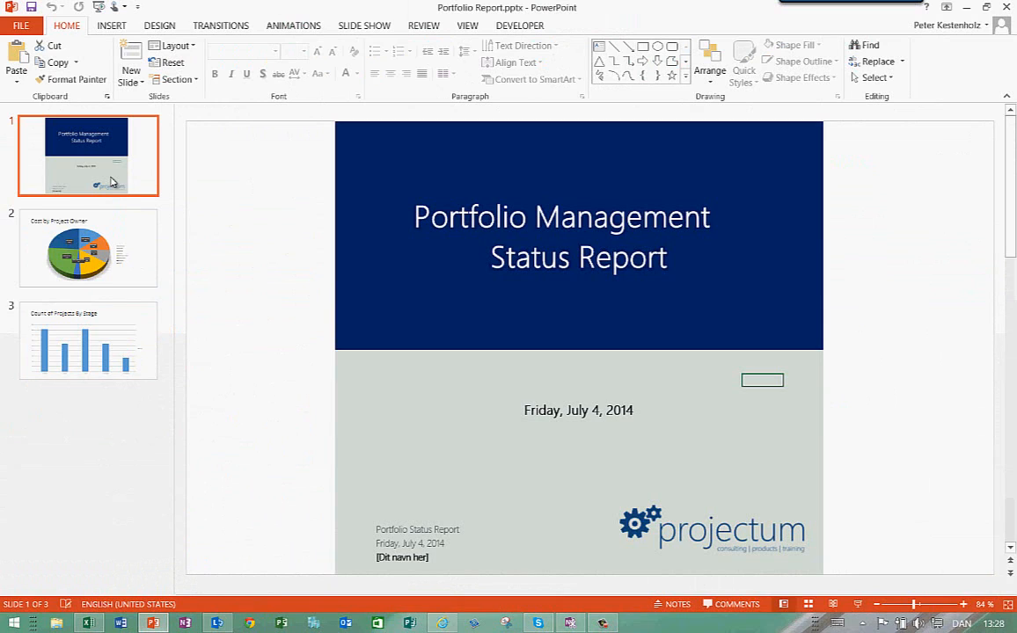
click(968, 9)
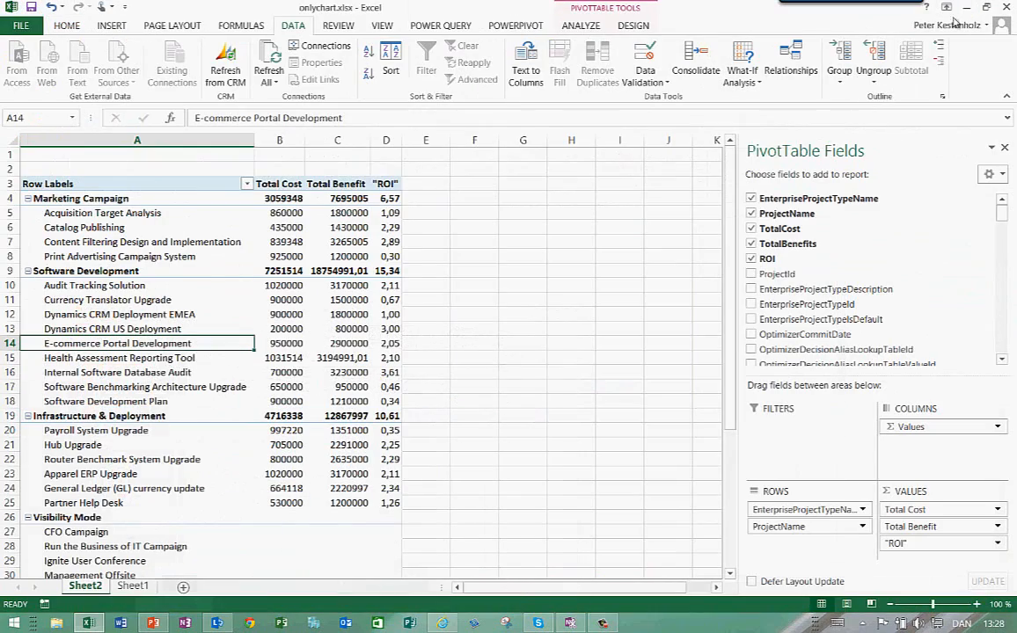
Delete Sheet1, which holds the project data table, from the workbook
click(134, 585)
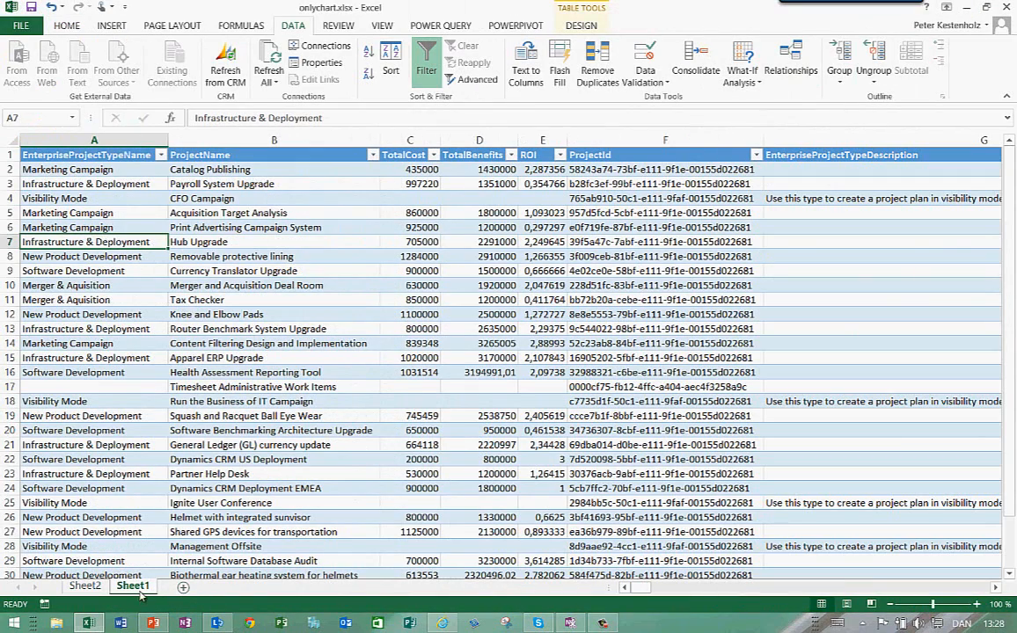
right_click(141, 595)
click(162, 390)
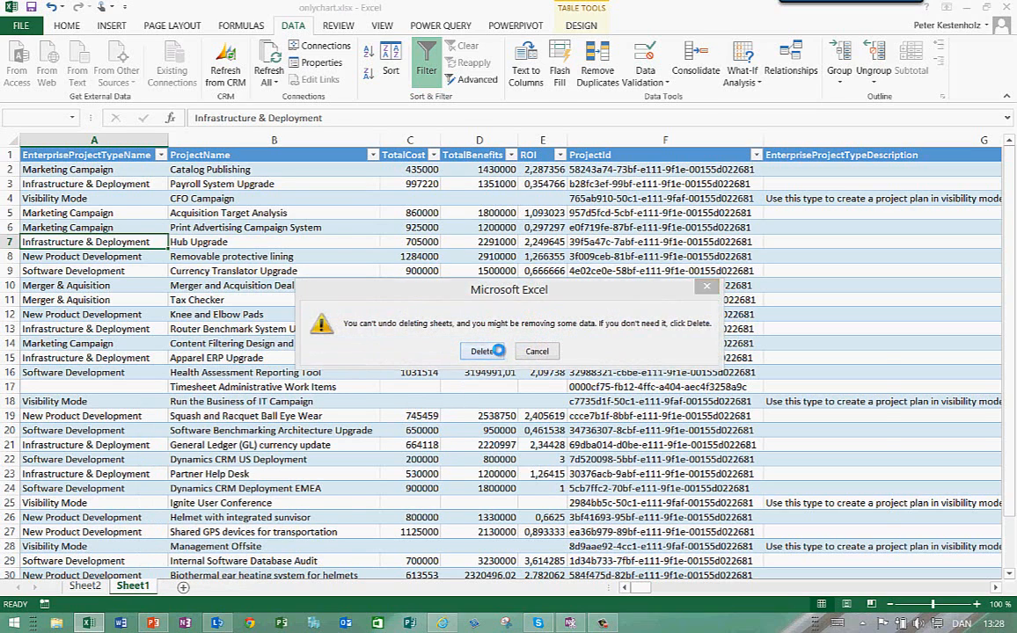
click(482, 352)
Add a new blank worksheet after Sheet2 and rename it Frontpage
click(135, 587)
right_click(139, 587)
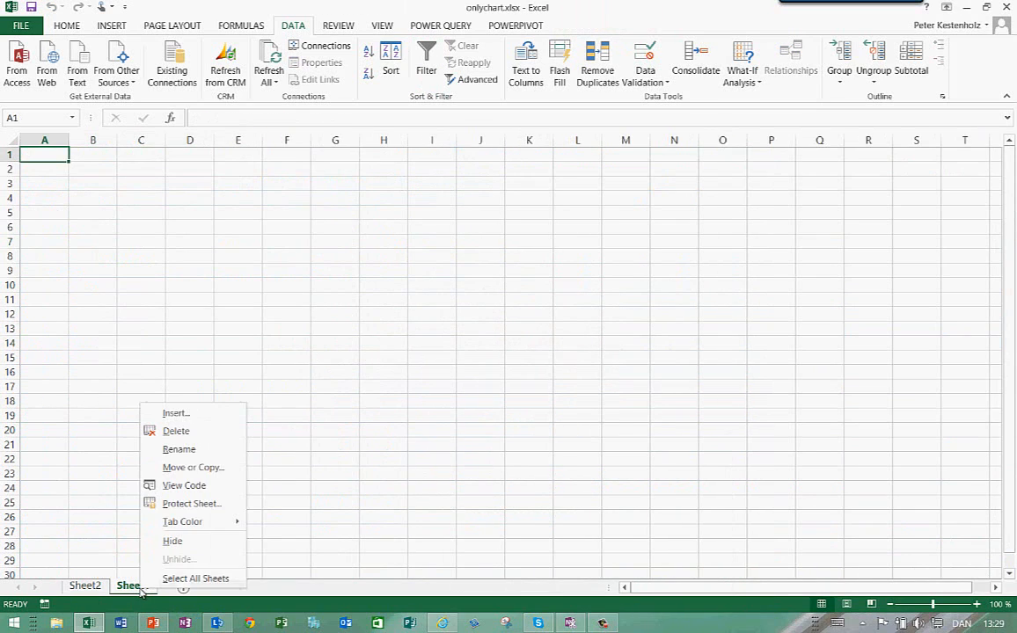
click(193, 452)
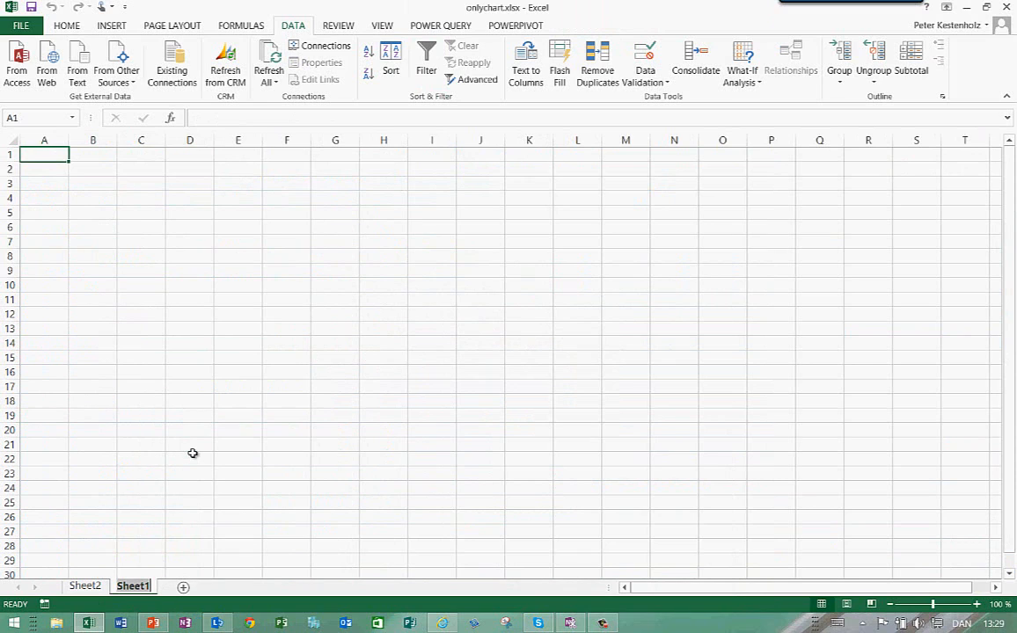
text(Frontpage)
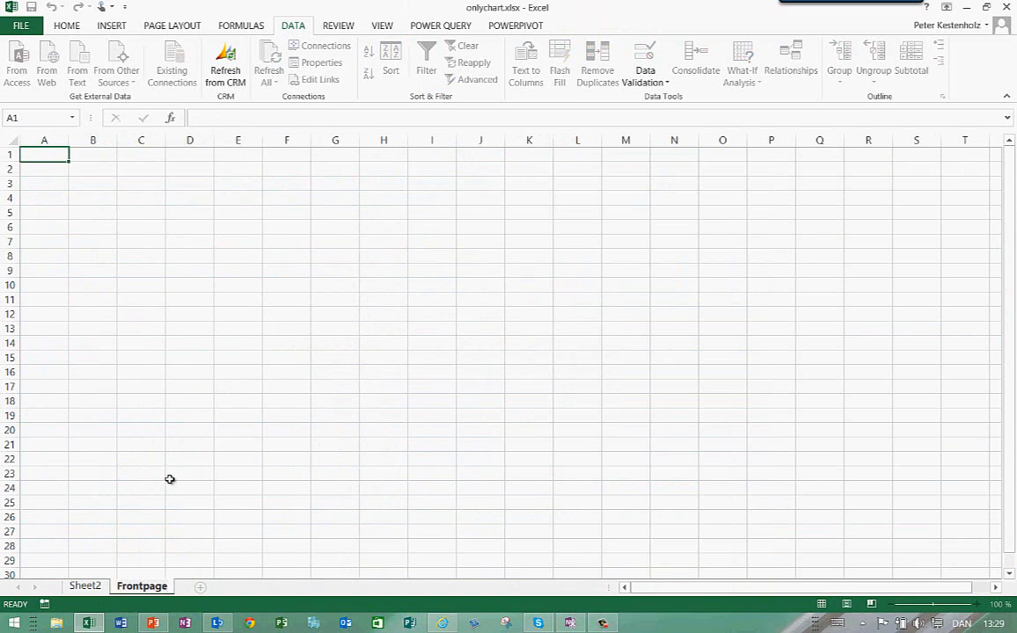
click(227, 460)
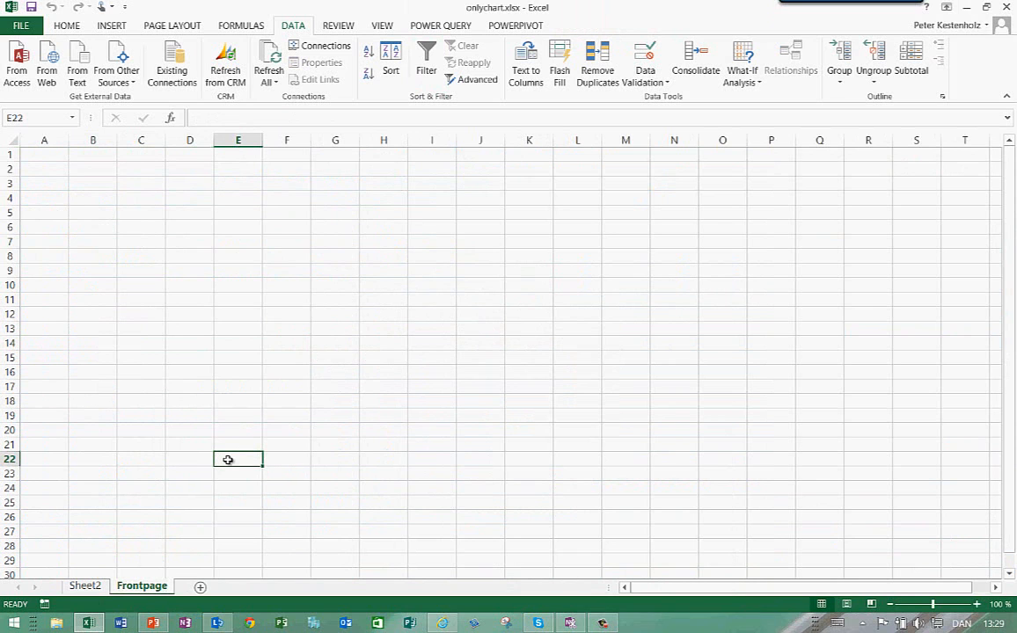
Check the report's title slide in PowerPoint, return to Excel, and apply the Ion Boardroom theme to the workbook
click(155, 624)
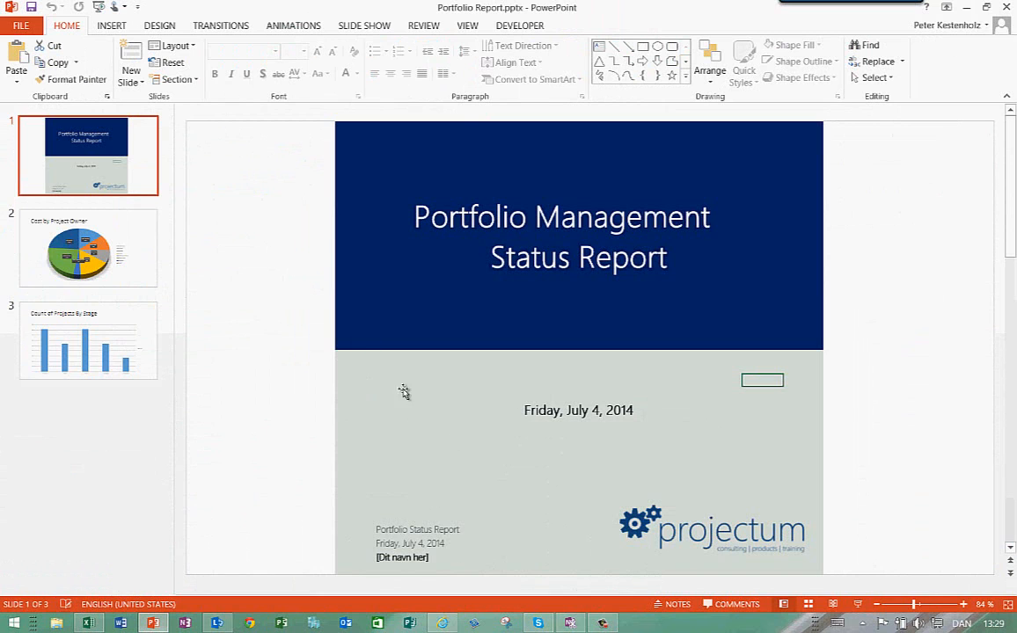
click(966, 8)
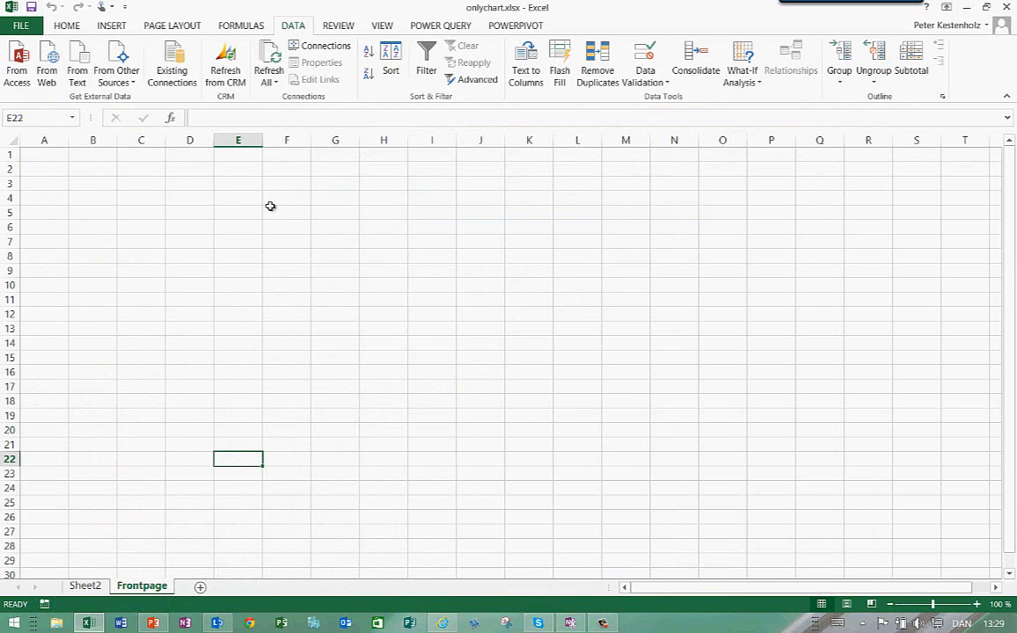
click(194, 33)
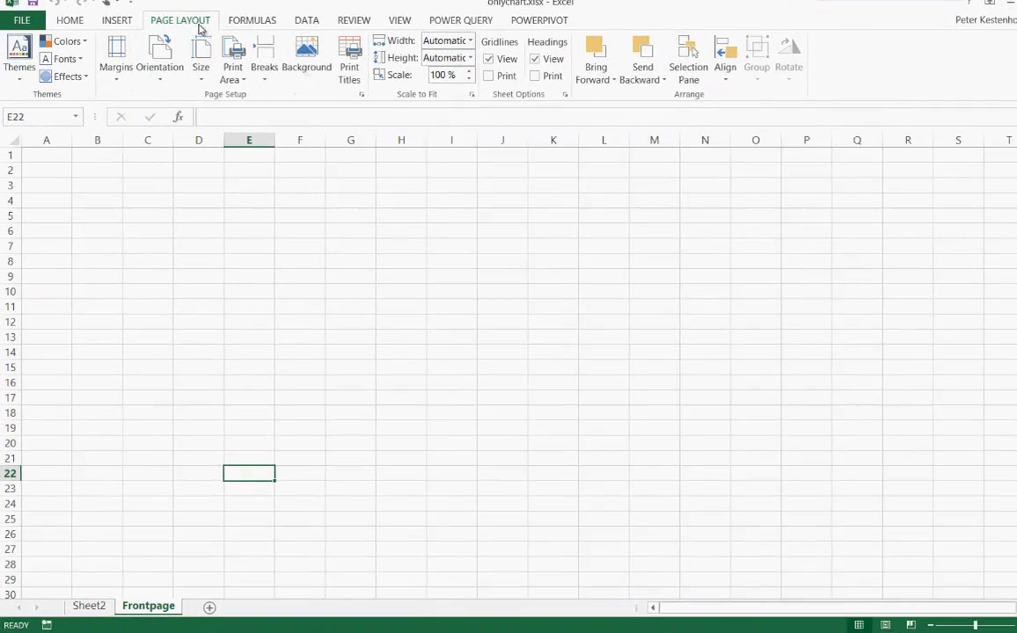
click(17, 79)
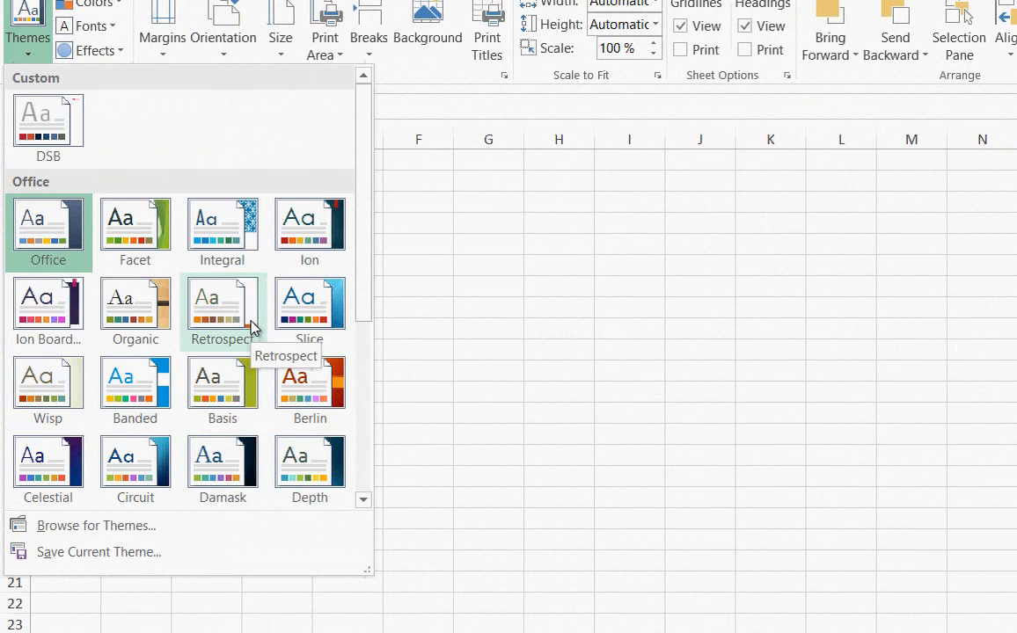
click(47, 330)
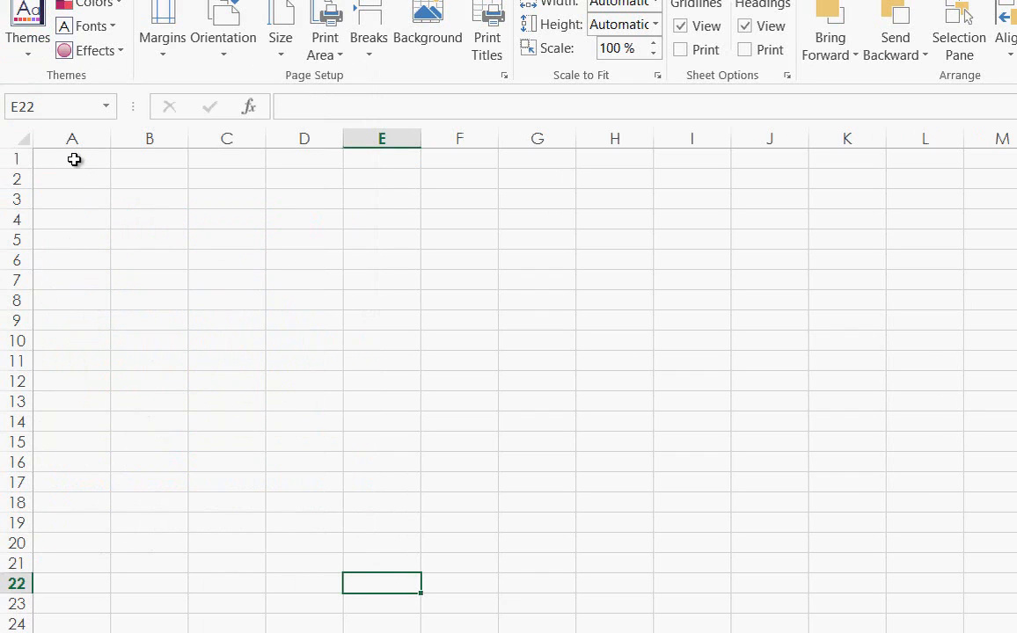
Merge and center cells A1:G17 on the Frontpage sheet and fill the merged block with the standard dark blue
drag(84, 161, 417, 369)
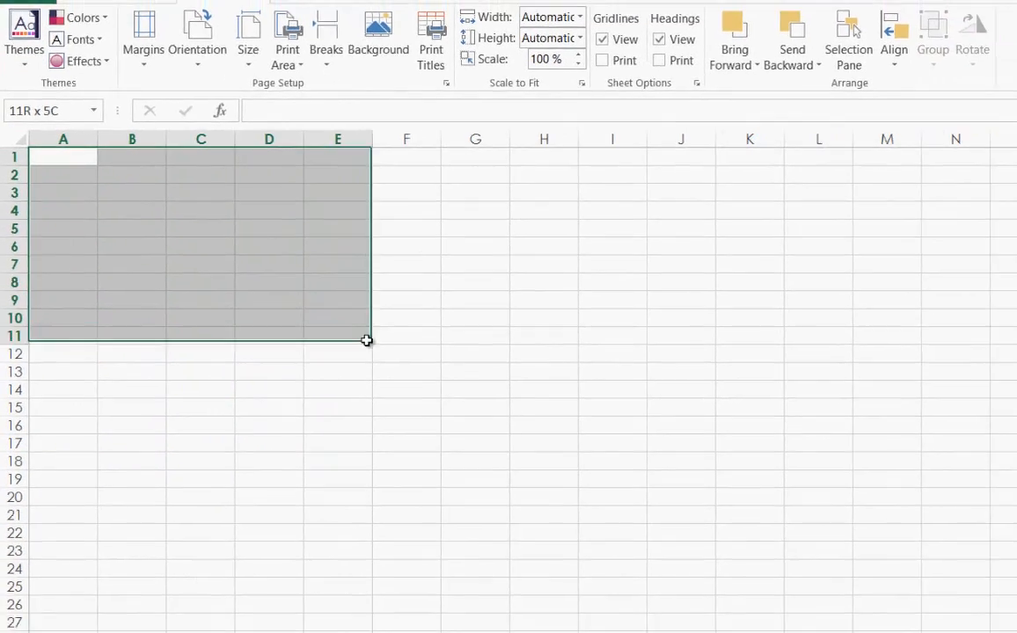
drag(367, 340, 473, 438)
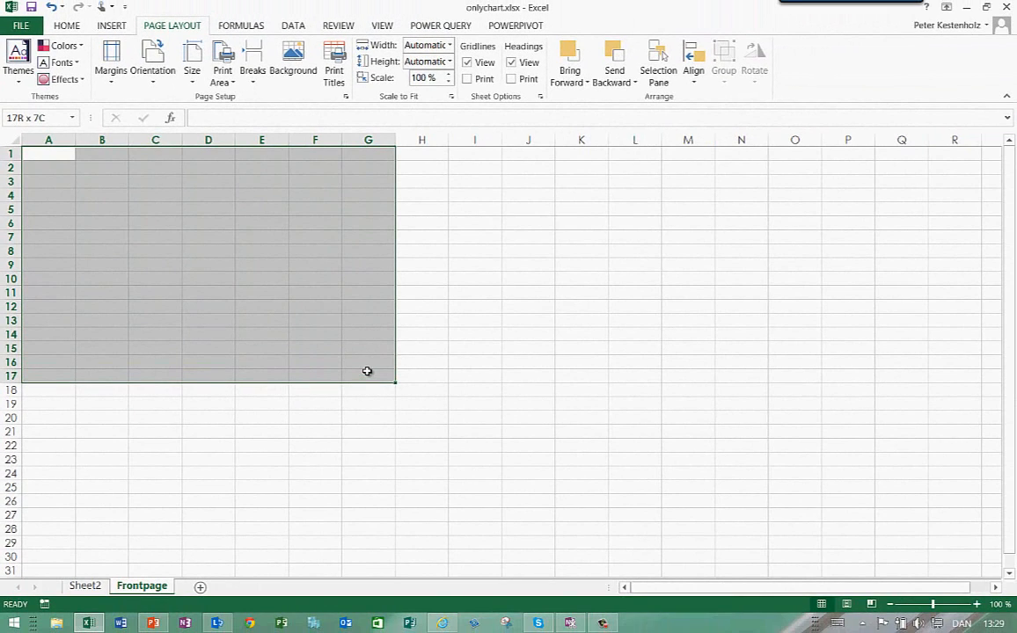
drag(367, 371, 367, 371)
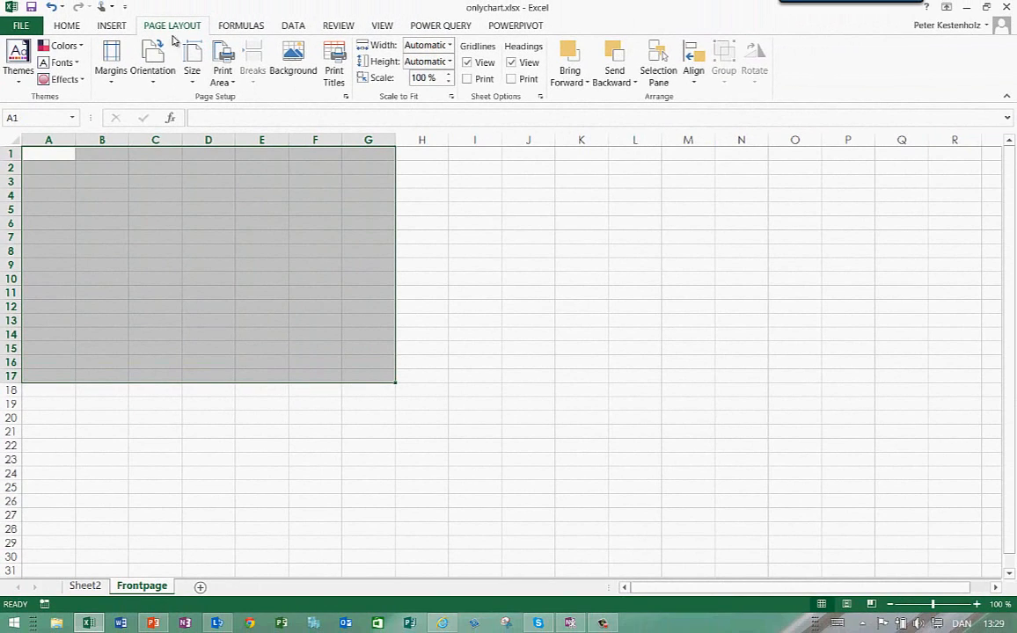
click(67, 26)
click(413, 77)
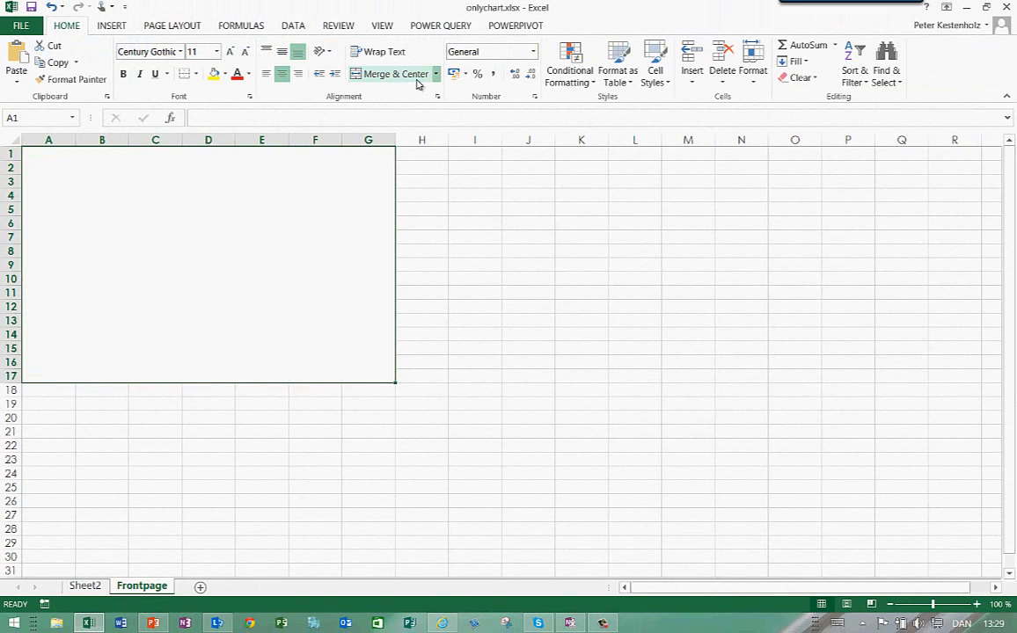
click(225, 74)
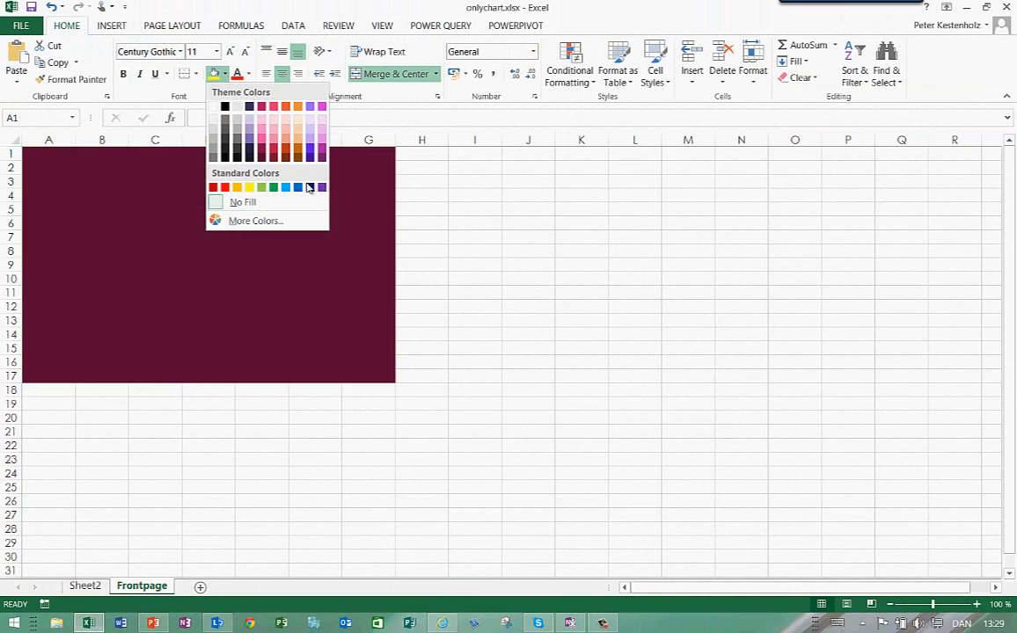
click(309, 187)
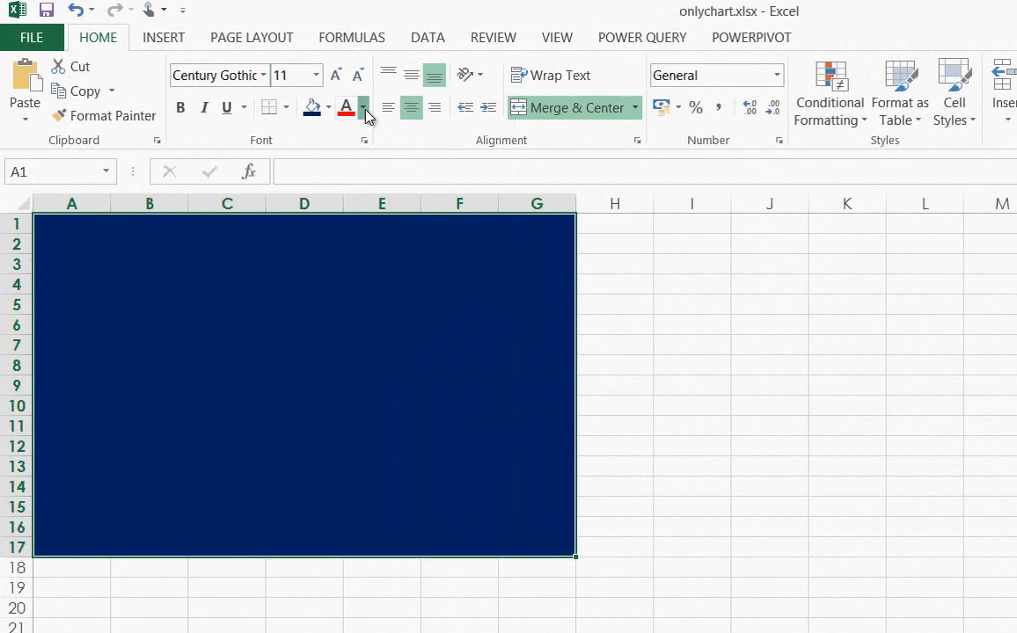
Set the font color of the merged dark blue block to white and enter the title PORTFOLIO REPORT in it
click(364, 108)
click(350, 177)
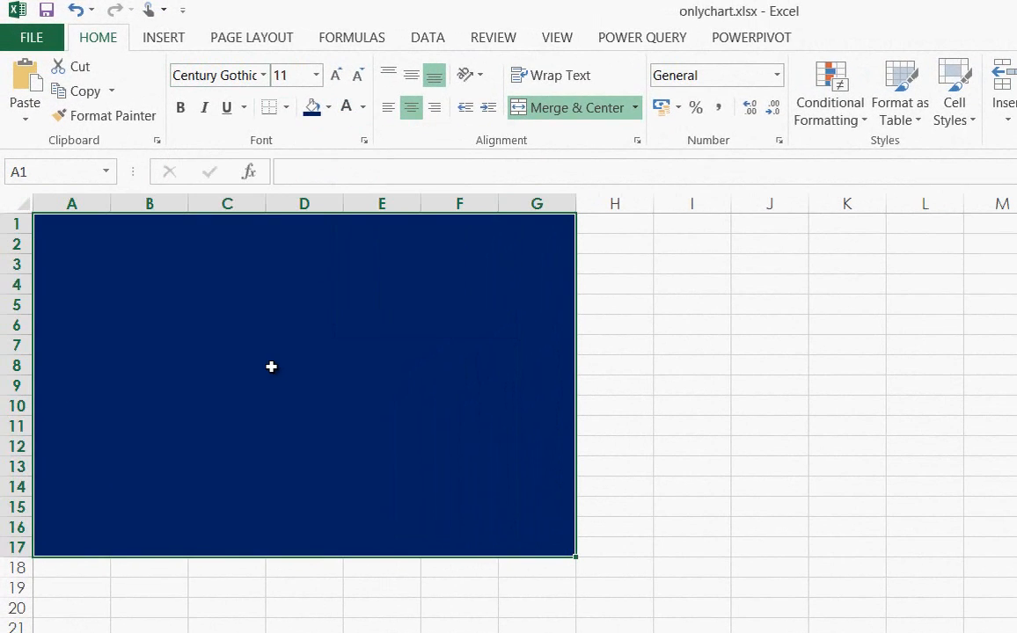
text(PORTFOLIO RE)
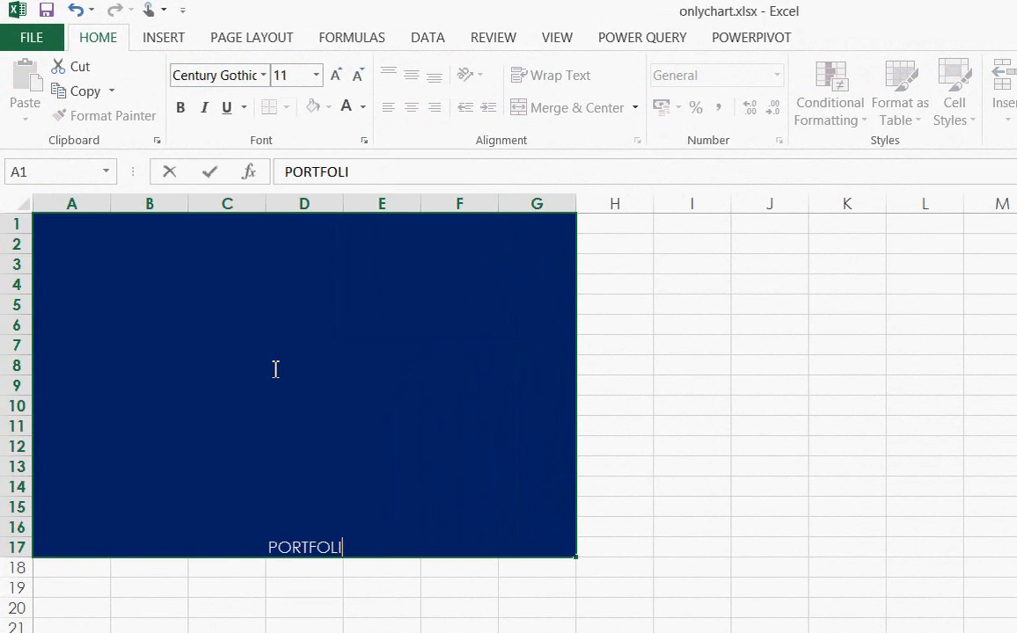
text(PORT)
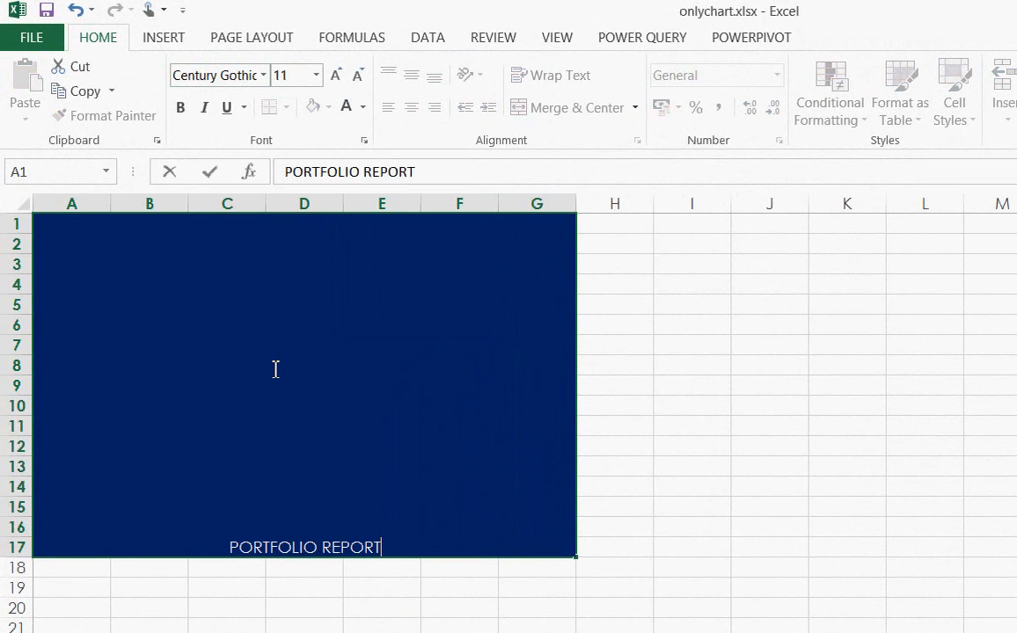
key(Return)
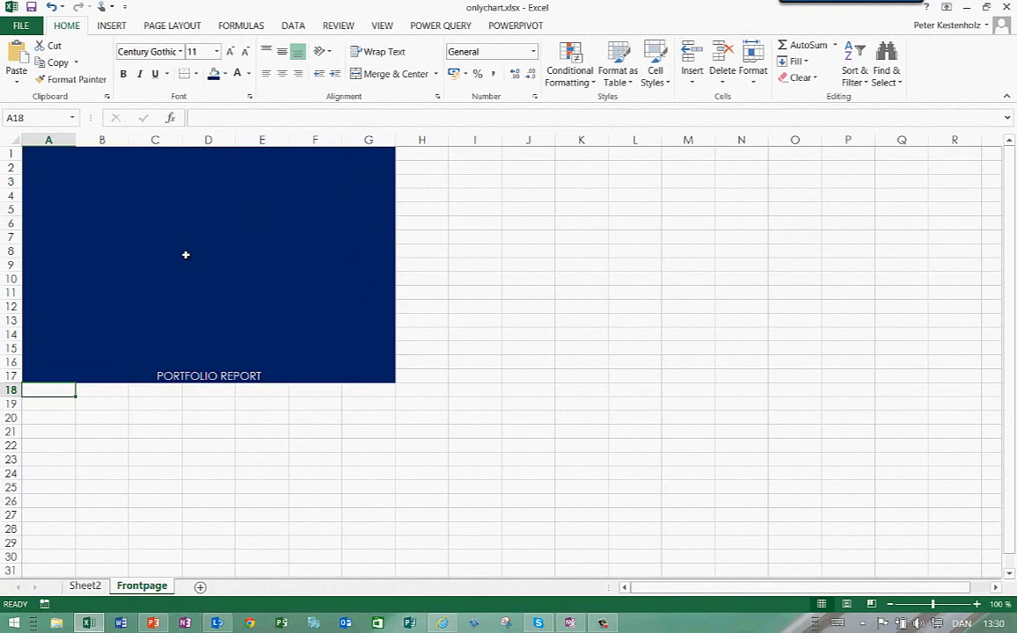
Center the PORTFOLIO REPORT title vertically in its merged block and enlarge its font by nine size increments
click(186, 256)
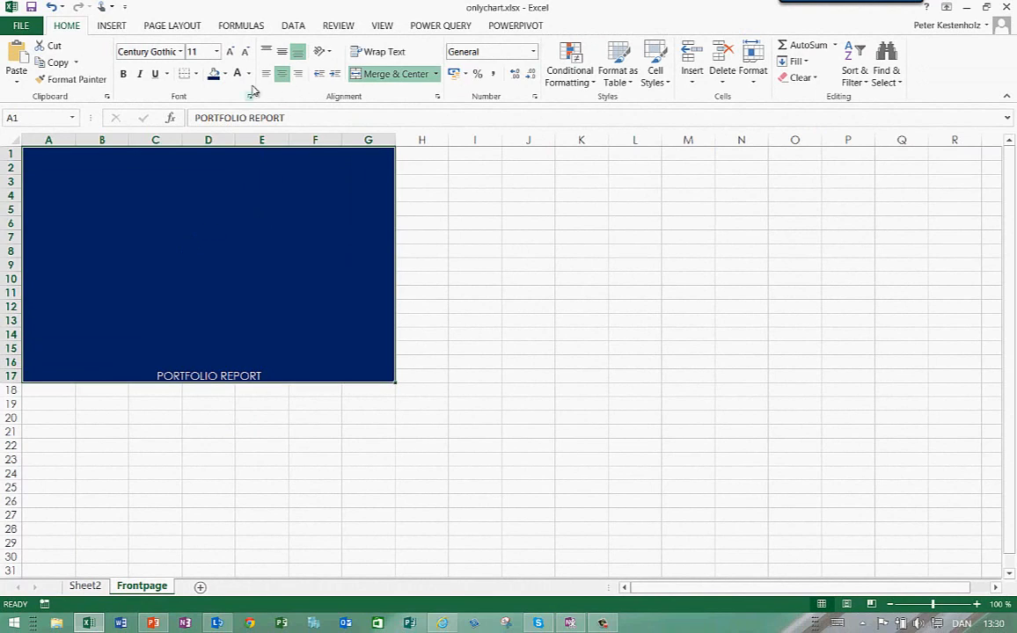
click(282, 51)
click(229, 52)
click(229, 52)
click(229, 52)
click(228, 52)
click(229, 52)
click(229, 52)
click(229, 52)
click(229, 52)
click(229, 52)
click(506, 442)
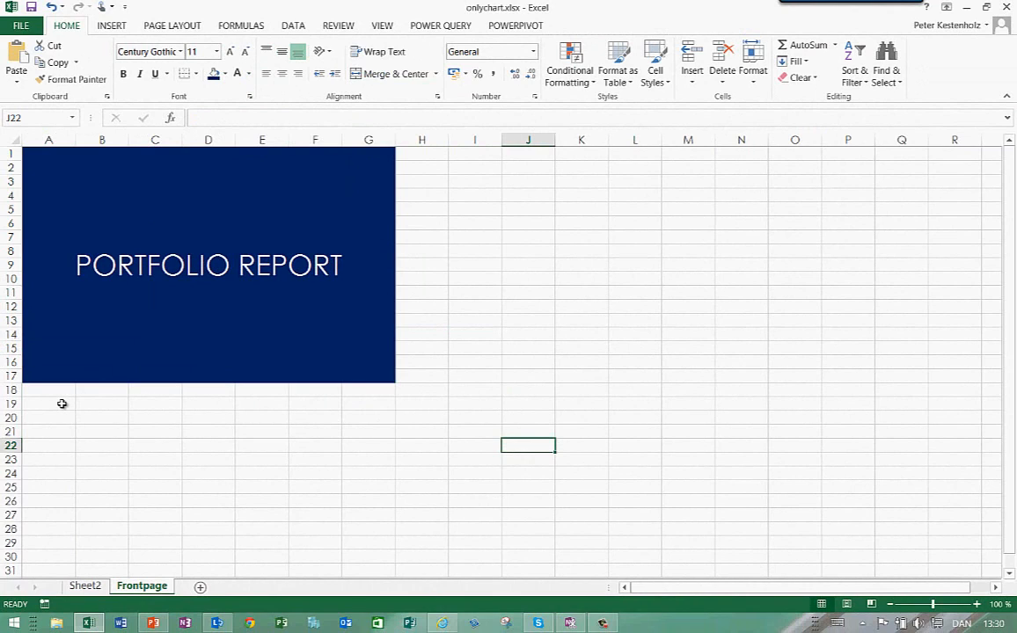
Merge and center cells A19:B19 and, separately, cells A21:B21 below the title block
drag(61, 404, 84, 404)
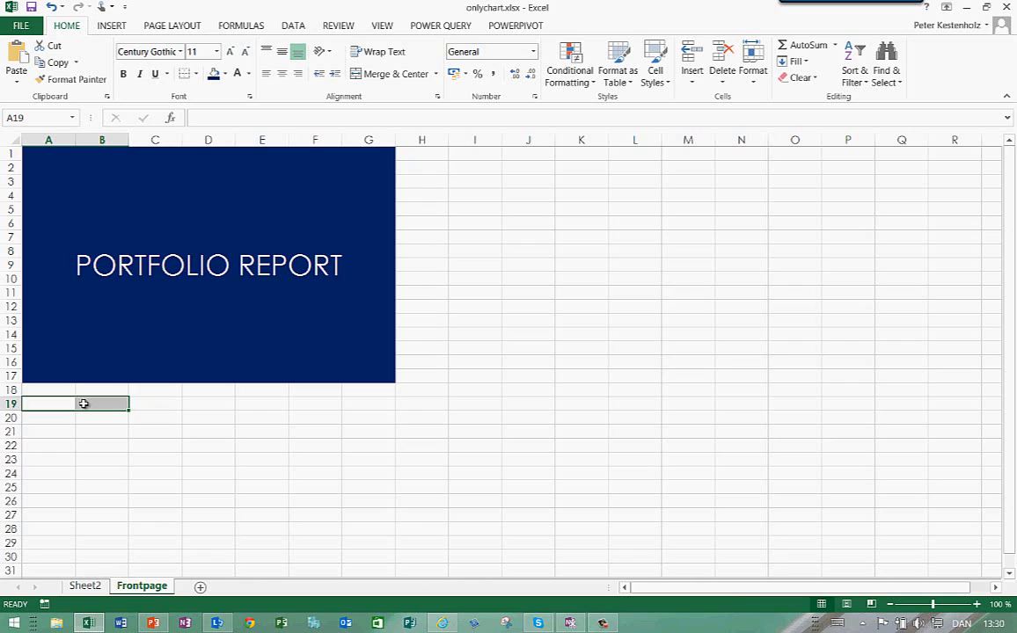
click(387, 74)
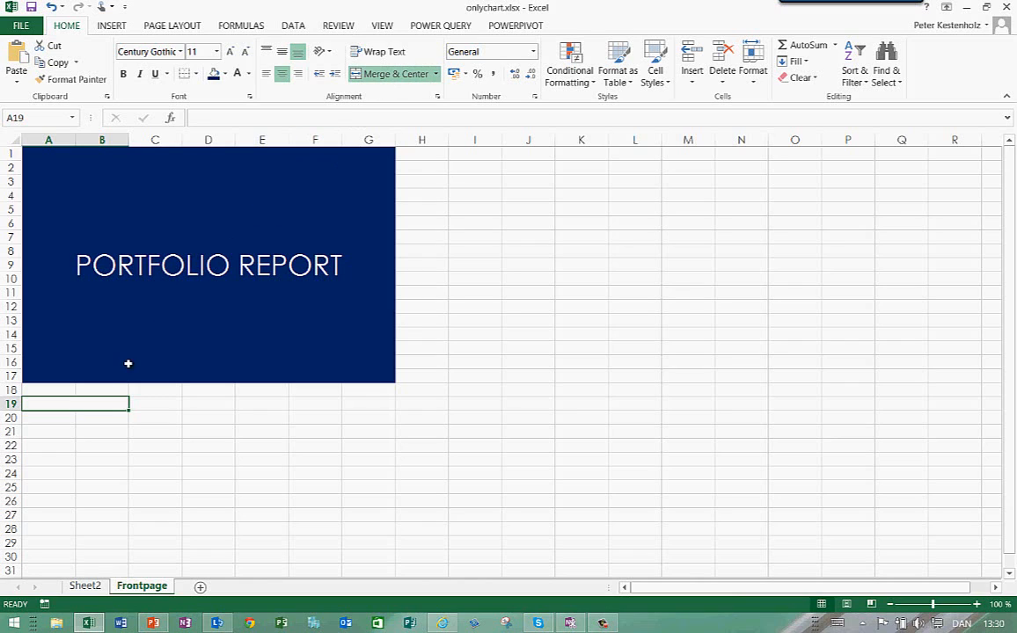
click(48, 445)
drag(48, 433, 102, 433)
click(388, 74)
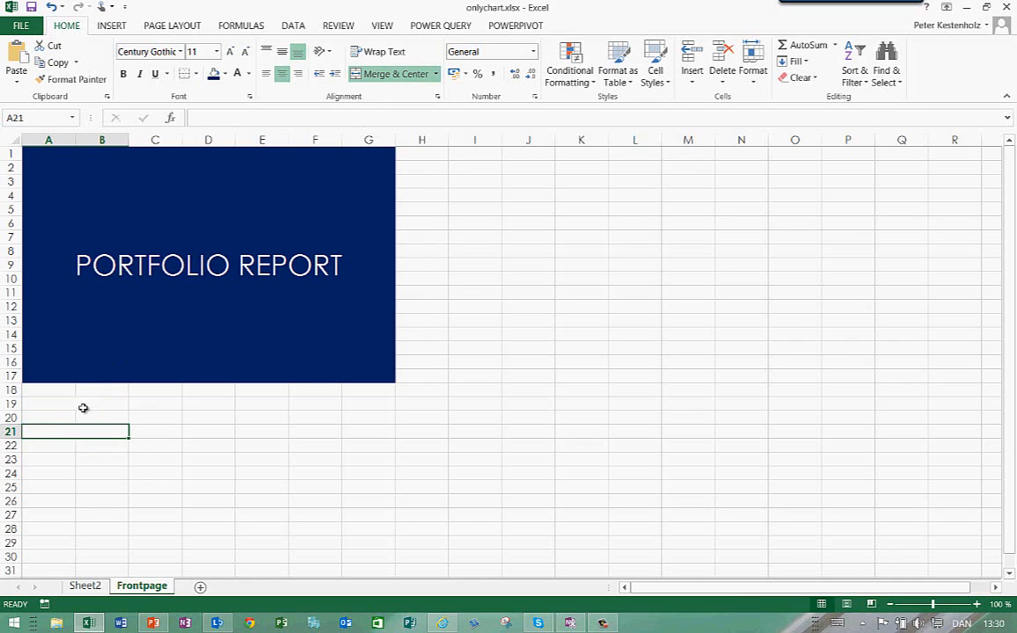
Enter the label Author: in merged cell A19 and the label Date: in merged cell A21
click(84, 402)
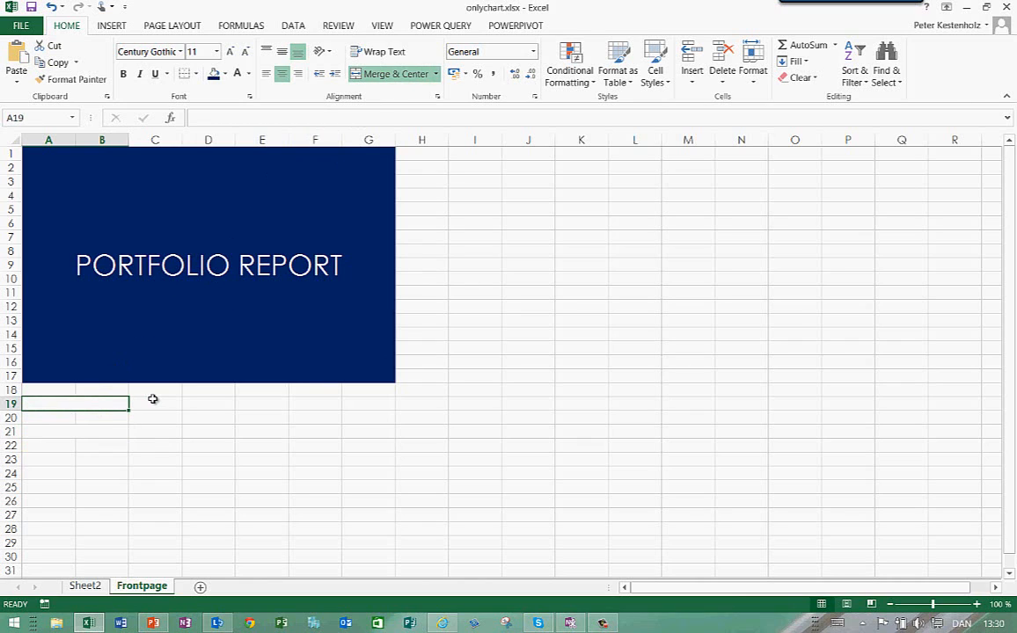
text(Author:)
key(Return)
key(Return)
text(TOda)
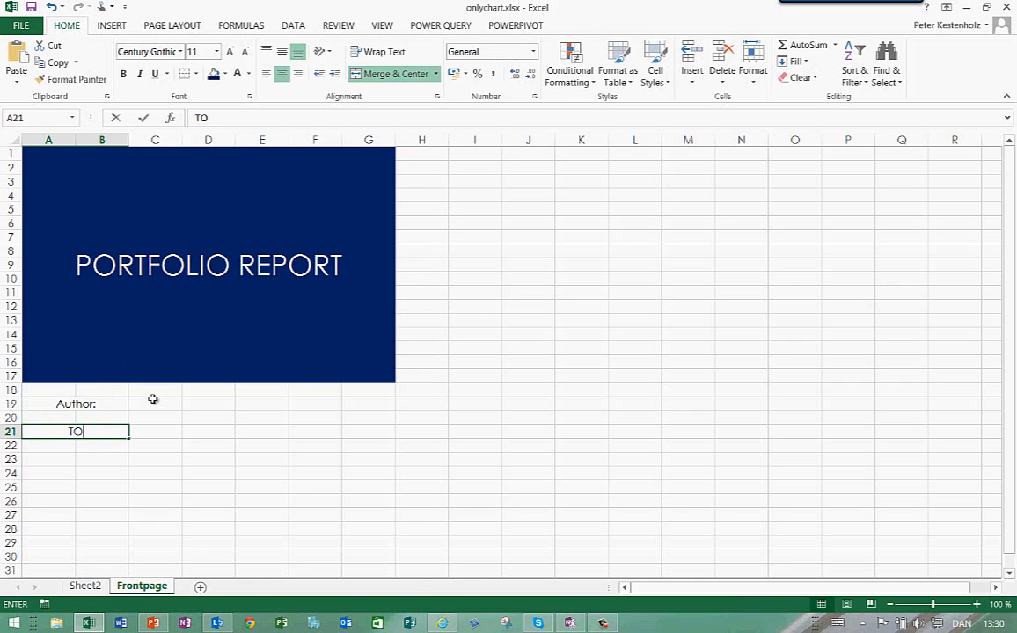
key(BackSpace)
key(BackSpace)
key(BackSpace)
key(BackSpace)
text(Date:)
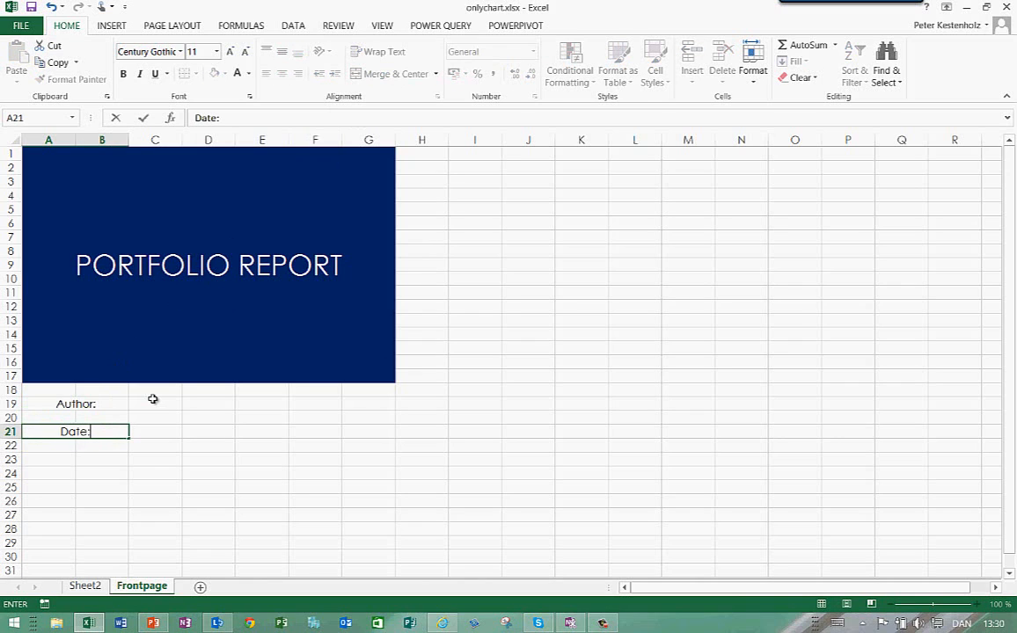
key(Return)
Left-align the Author: and Date: labels
drag(102, 404, 93, 430)
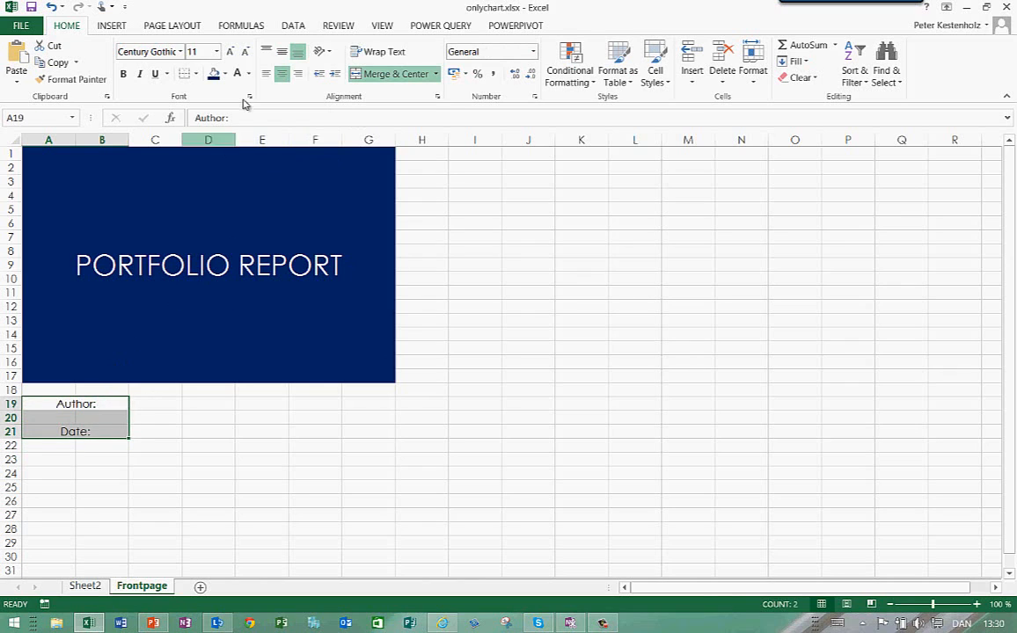
click(267, 74)
click(118, 417)
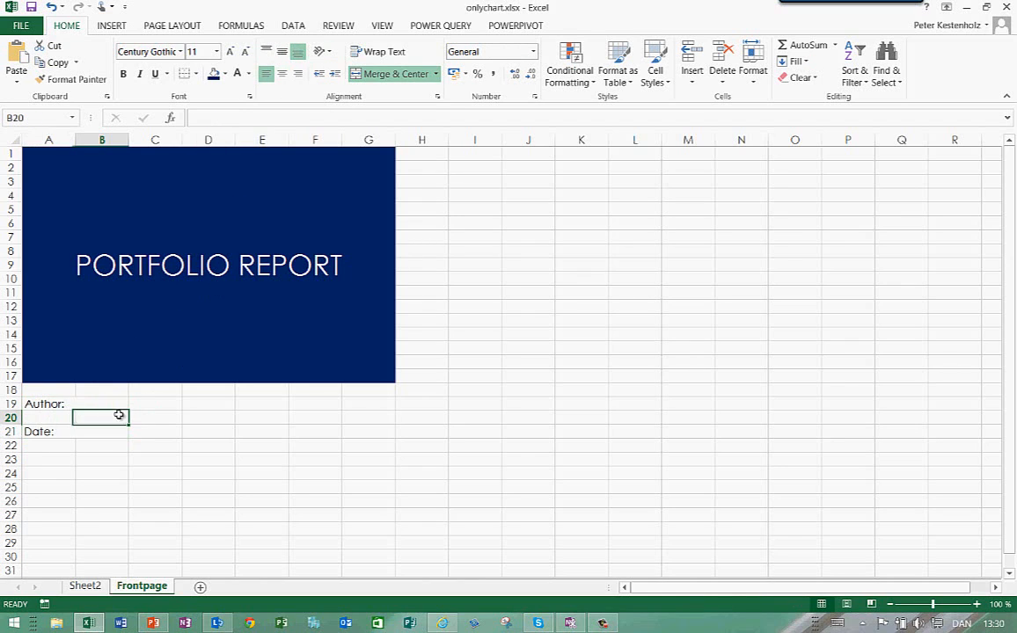
Merge and center cells A20:B20 and A22:B22, the rows beneath the Author: and Date: labels
drag(113, 420, 50, 445)
click(395, 74)
click(402, 83)
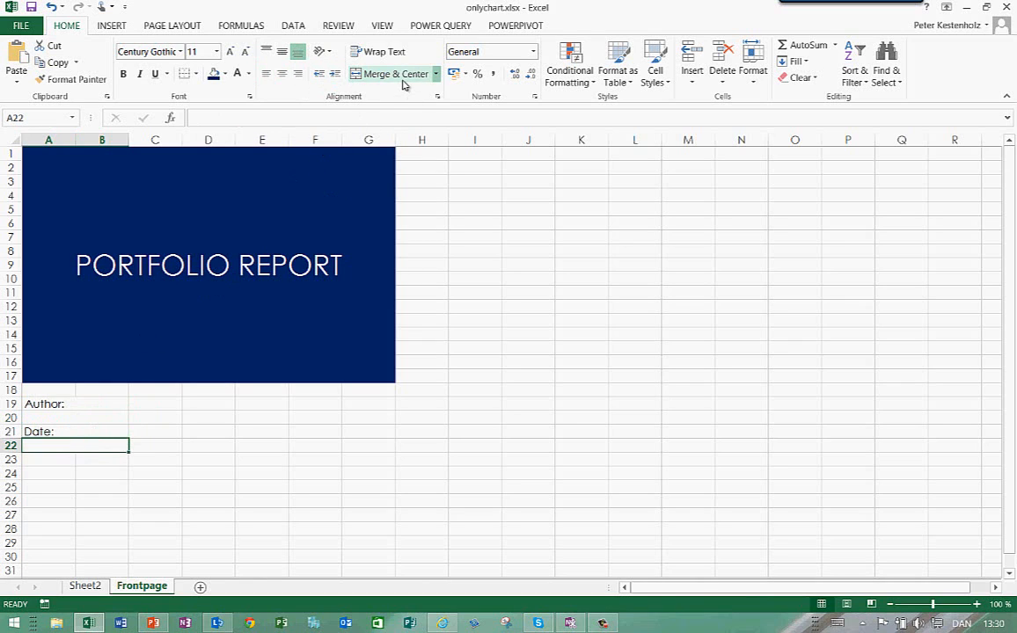
click(172, 472)
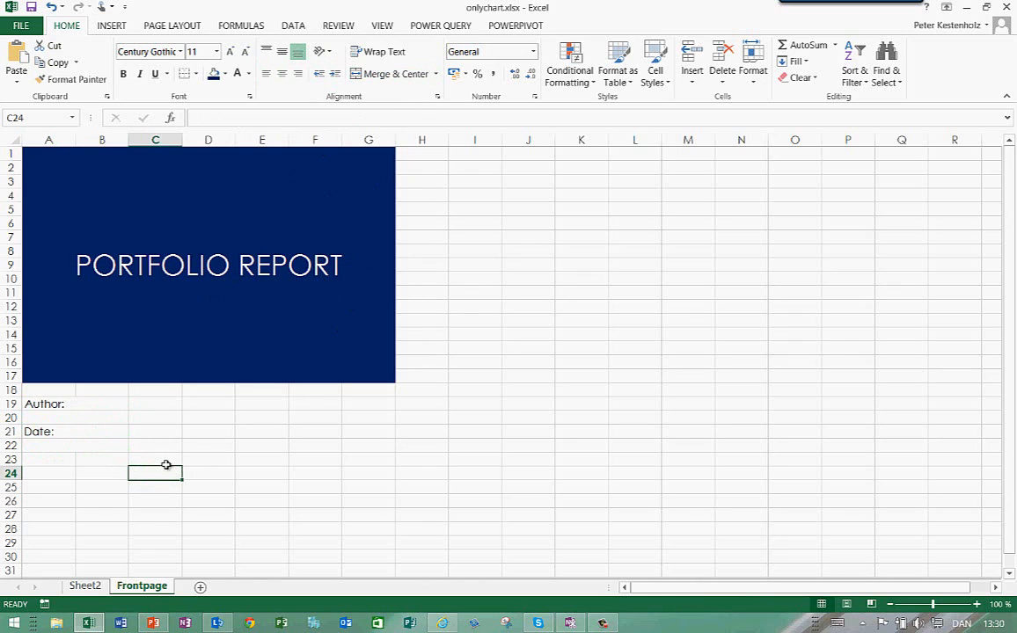
Enter the author's first name in merged cell A20 and the date 21-6-14 in merged cell A22
click(116, 415)
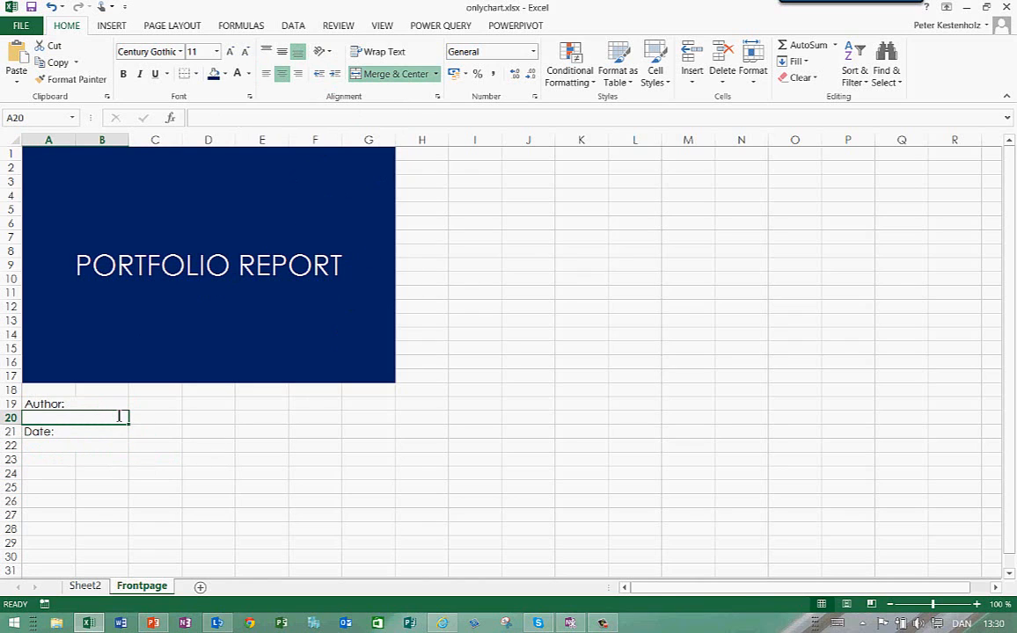
text(Peter)
key(Return)
key(Return)
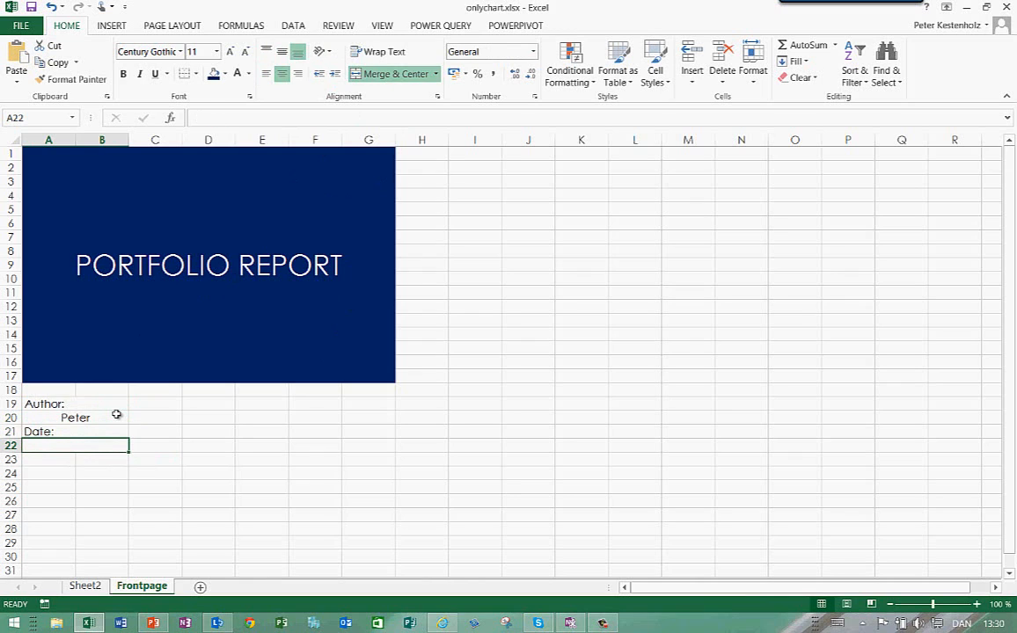
text(21-6-)
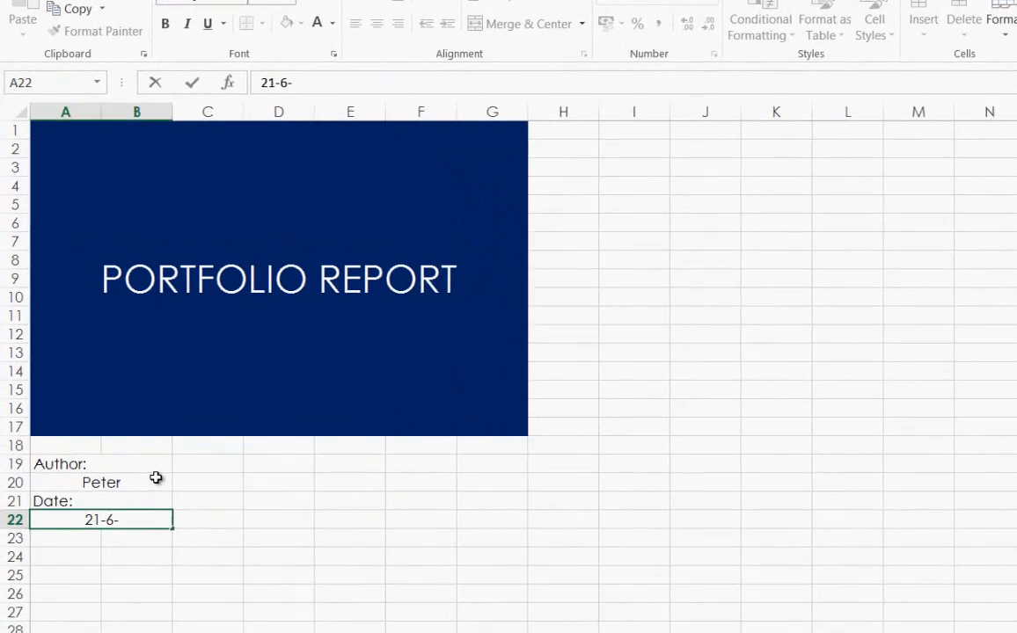
text(14)
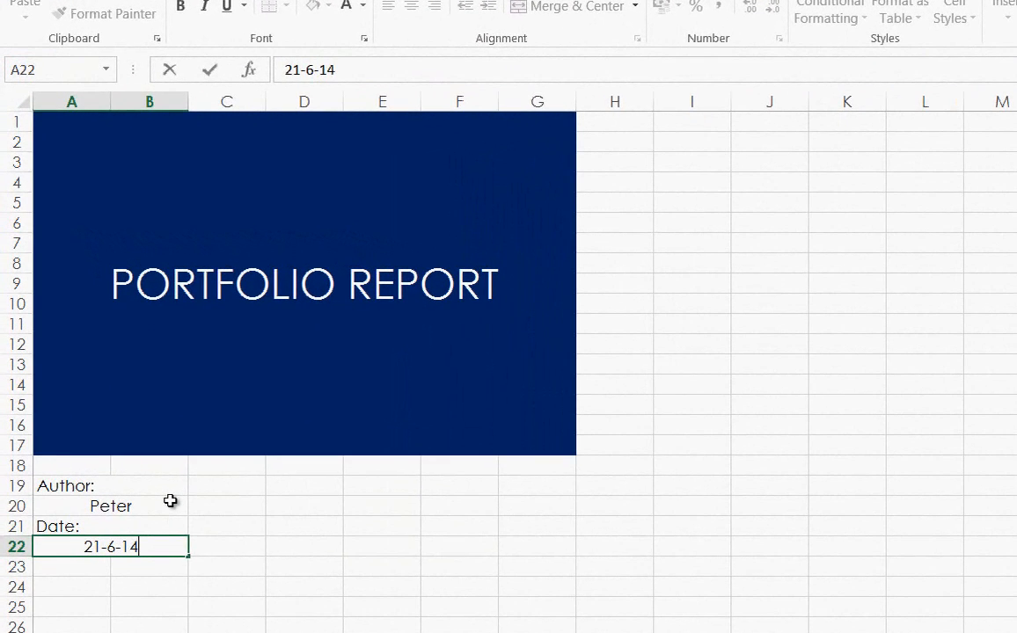
key(Return)
Left-align the author name in A20 and the date in A22 together
click(170, 501)
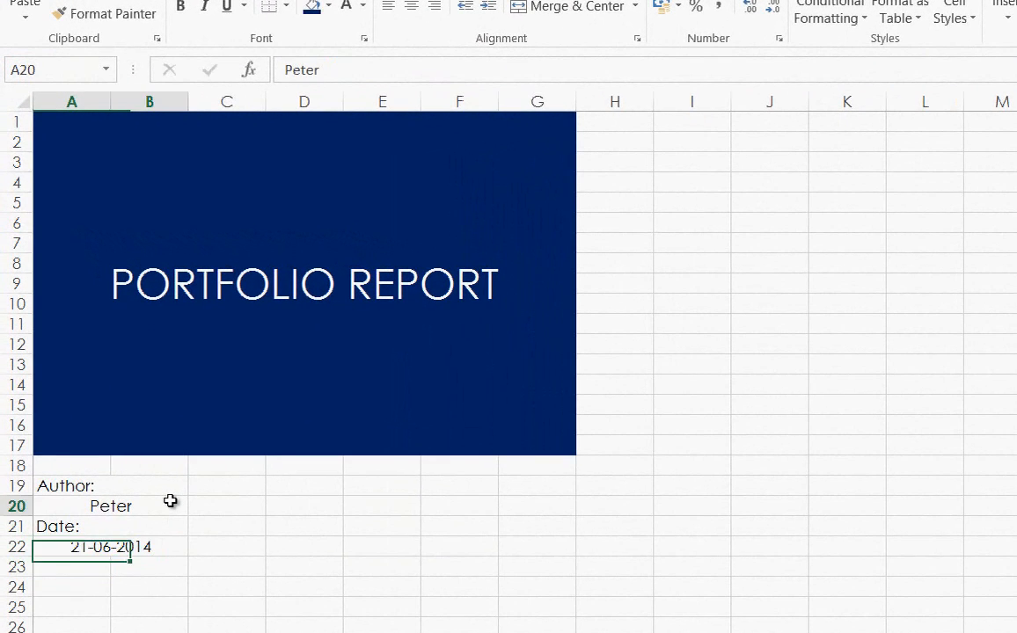
click(157, 547)
click(388, 6)
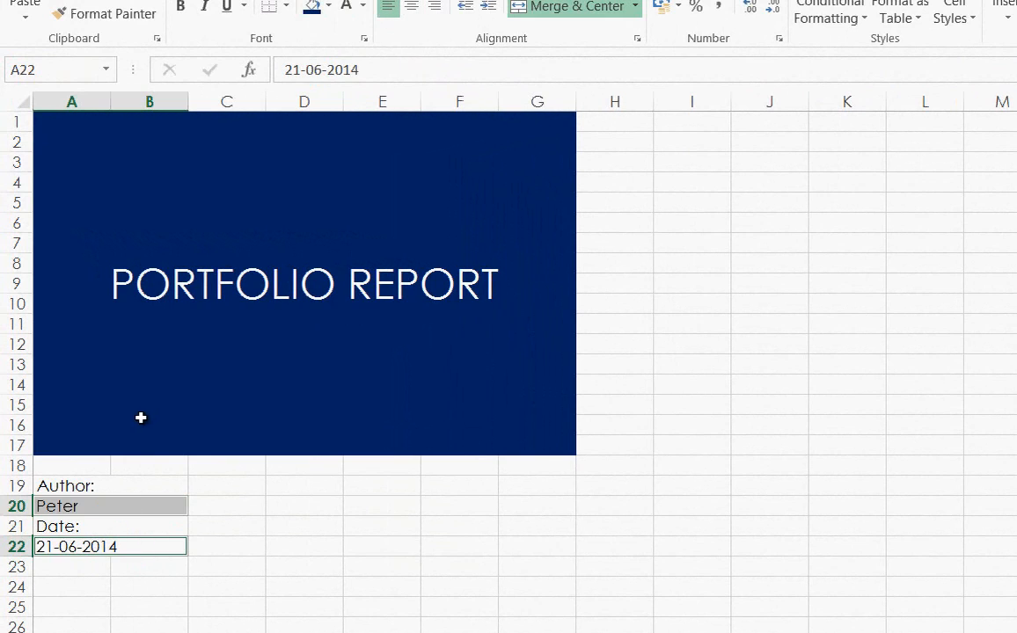
Make the Author: and Date: labels in A19 and A21 bold
click(98, 486)
ctrl+click(74, 527)
key(ctrl+b)
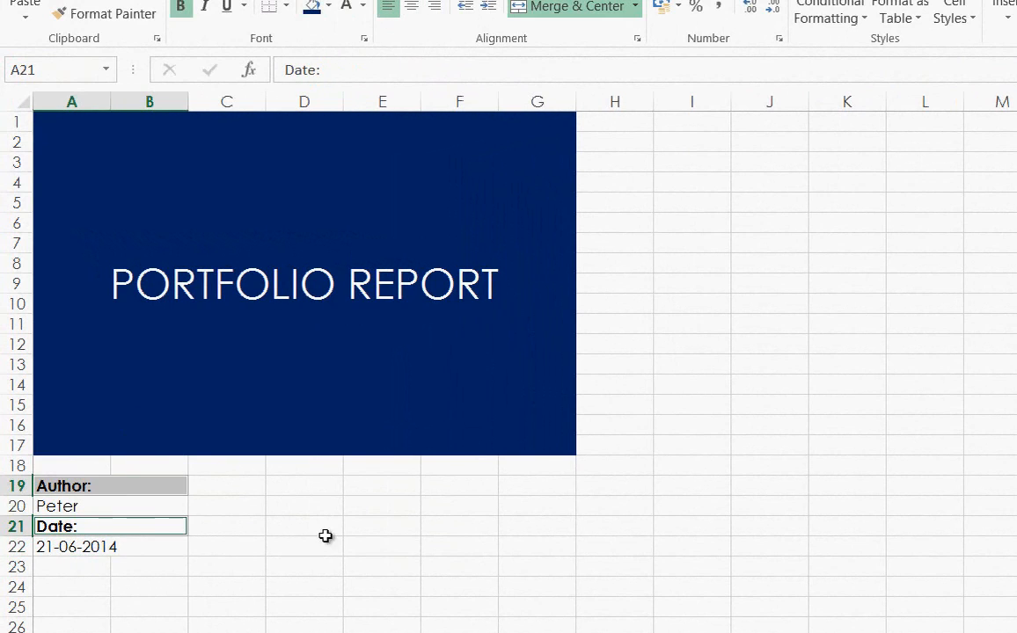
click(335, 544)
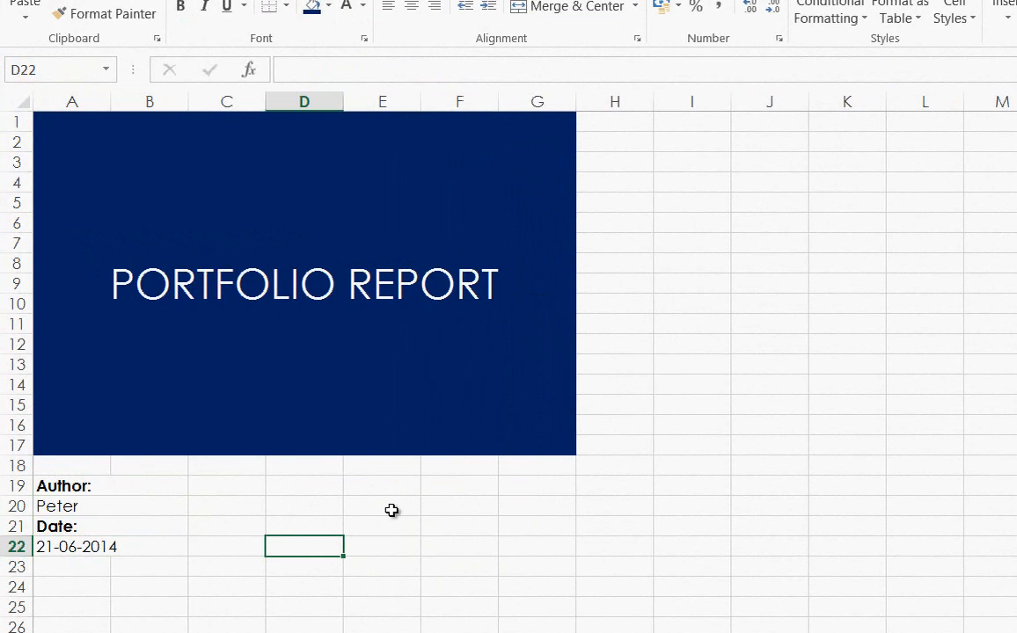
Hide the gridlines and the row and column headings on the Frontpage sheet
click(509, 1)
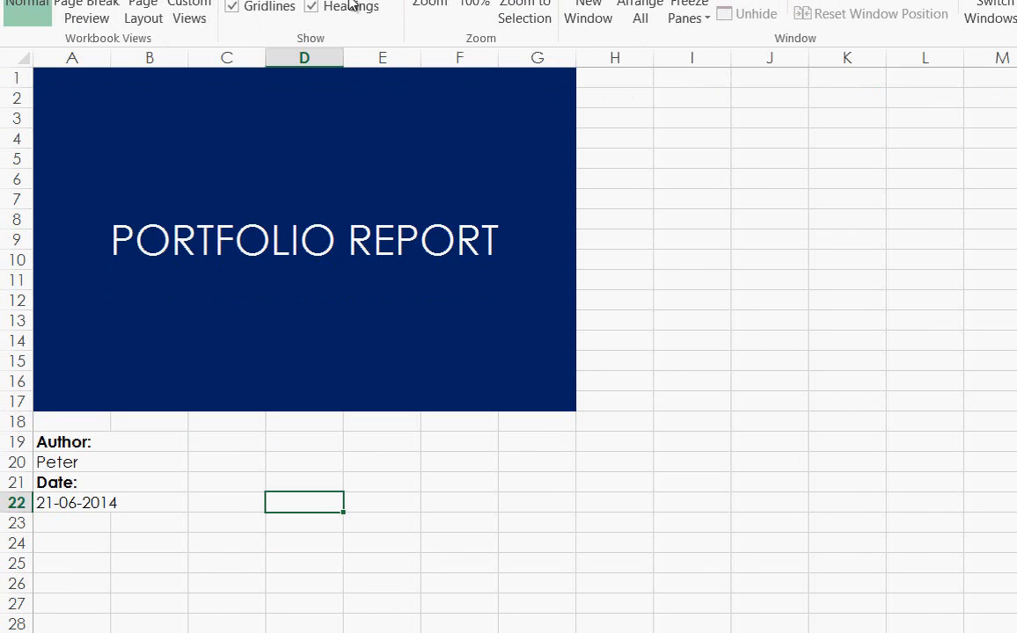
click(314, 7)
click(236, 8)
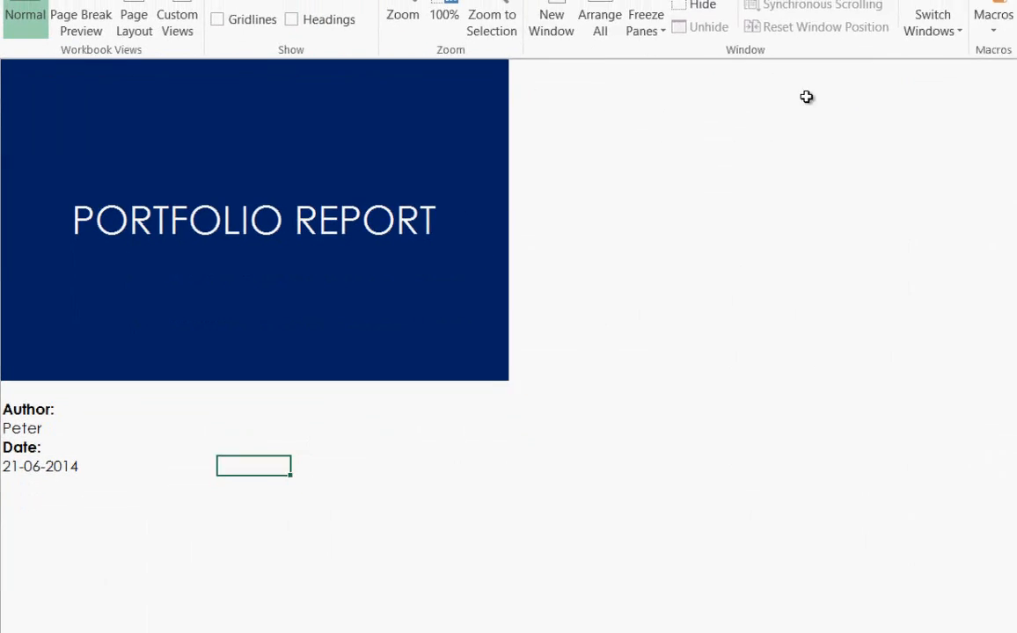
click(67, 26)
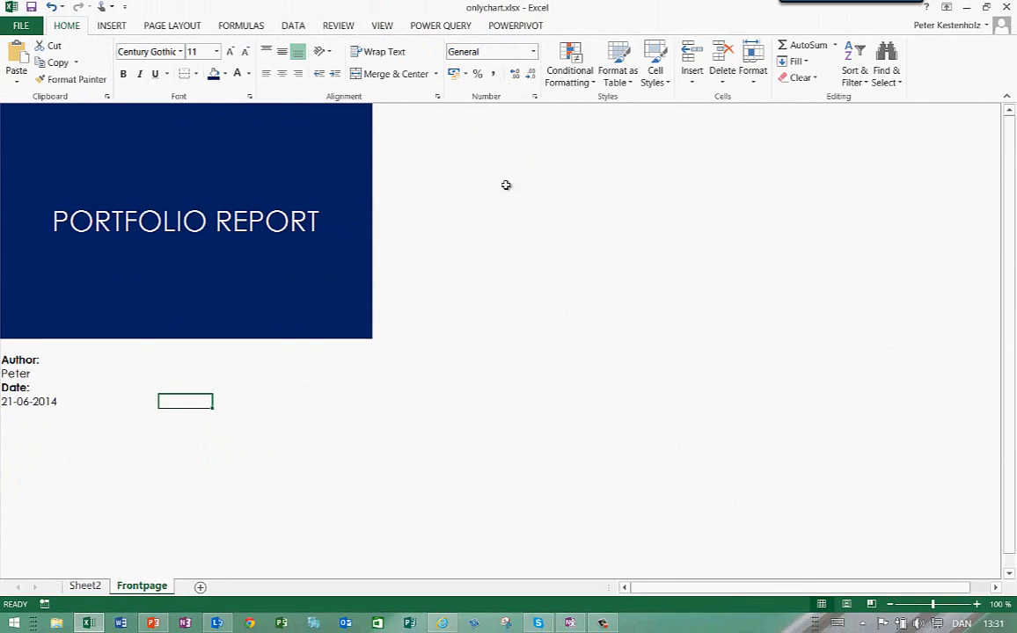
click(506, 185)
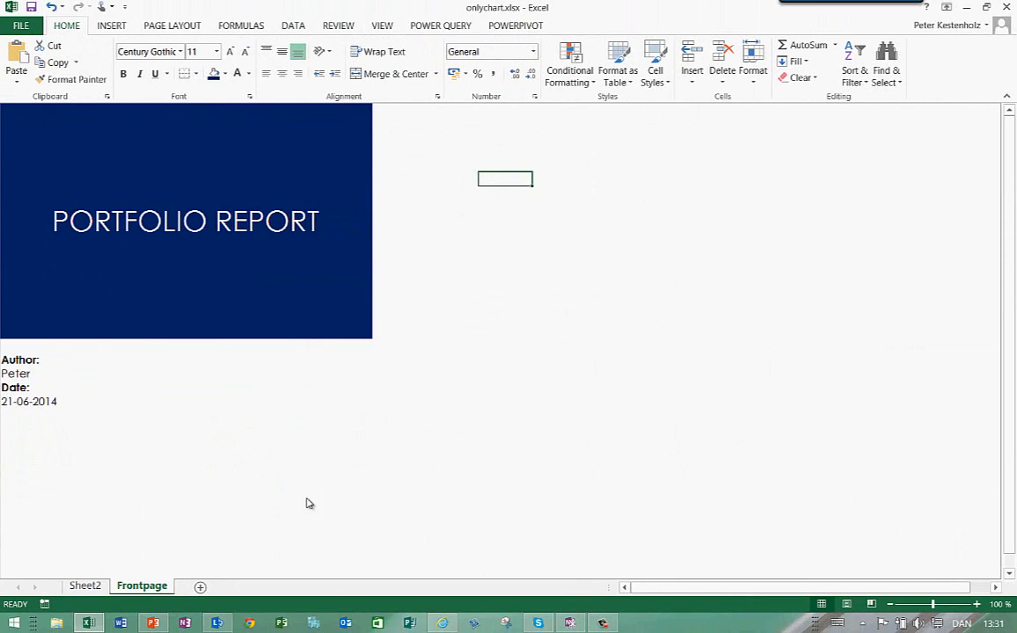
Switch to PowerPoint to view the Cost by Project Owner slide of the portfolio report, and return to Excel
click(155, 623)
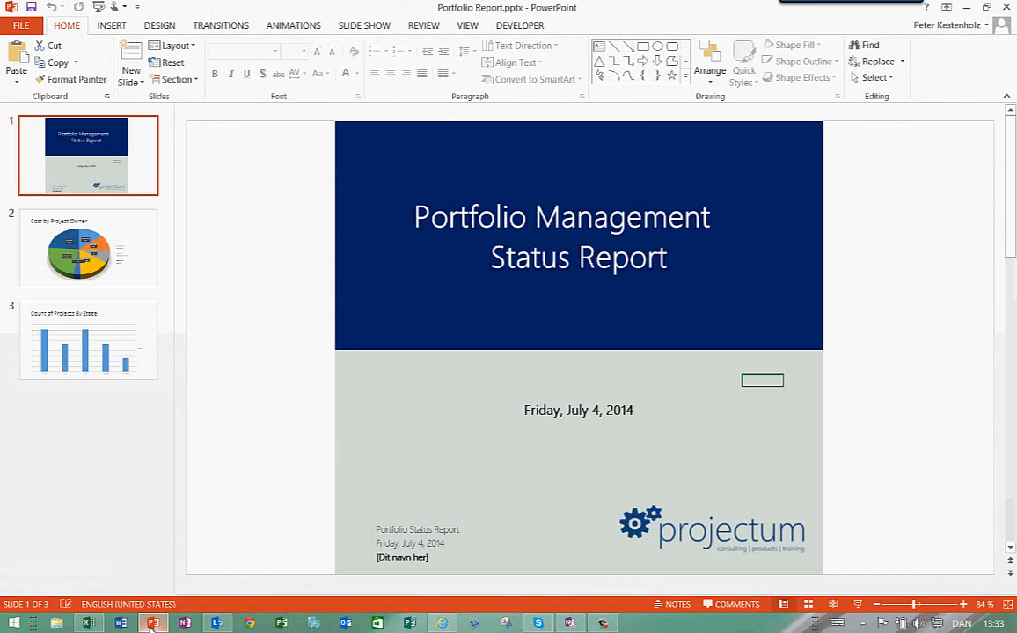
click(107, 245)
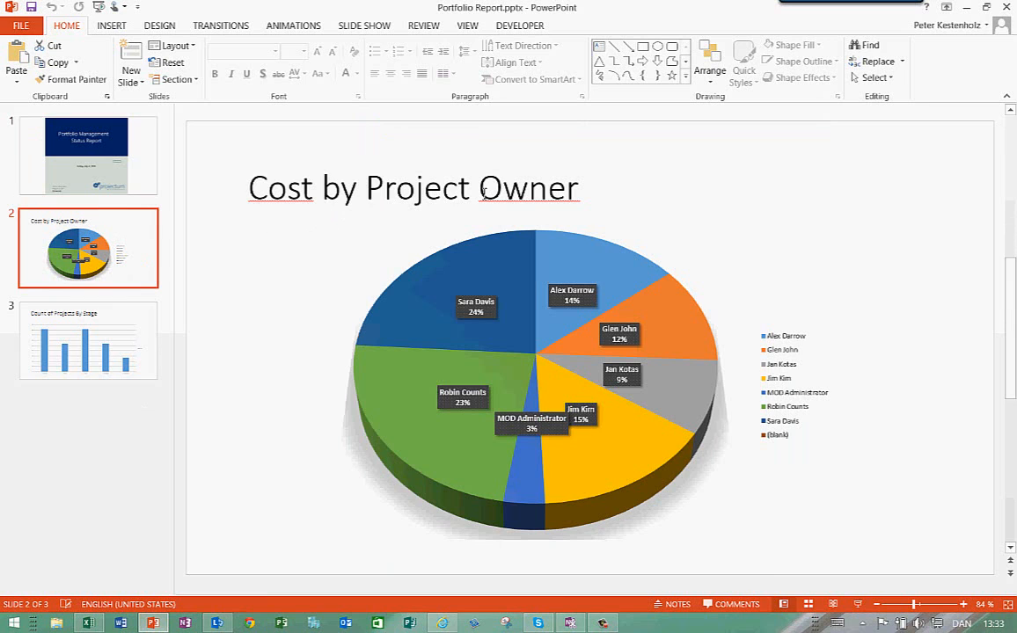
click(965, 7)
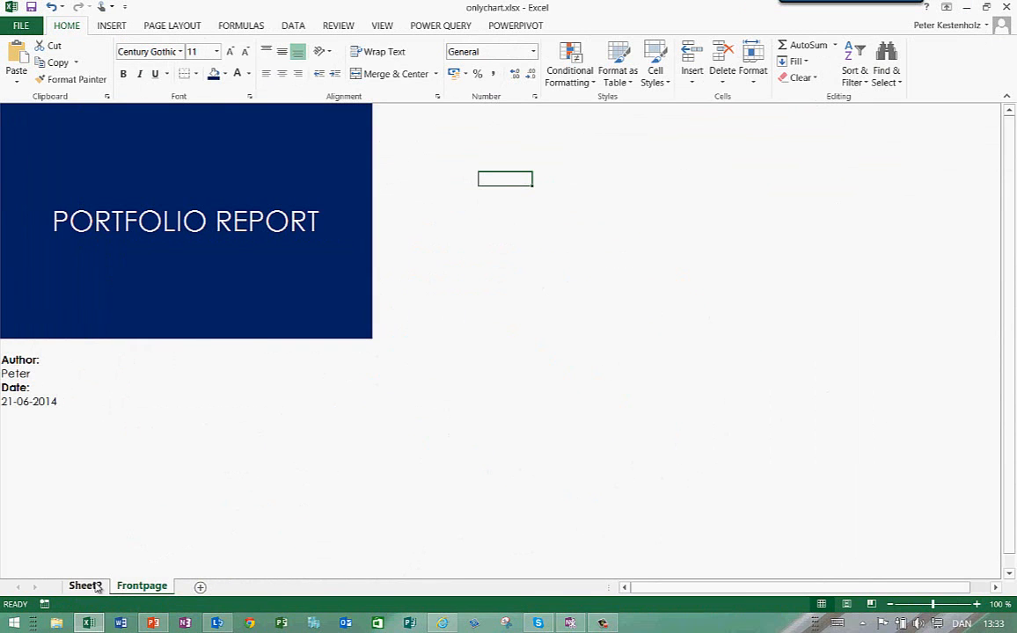
Rename the Sheet2 worksheet as Page 1 Data
click(92, 586)
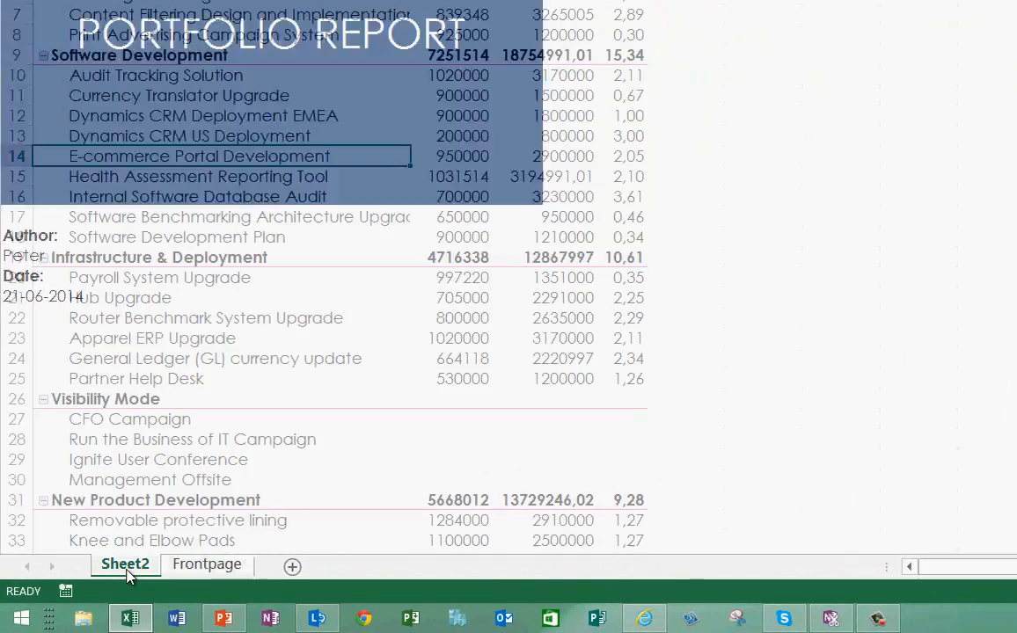
right_click(128, 573)
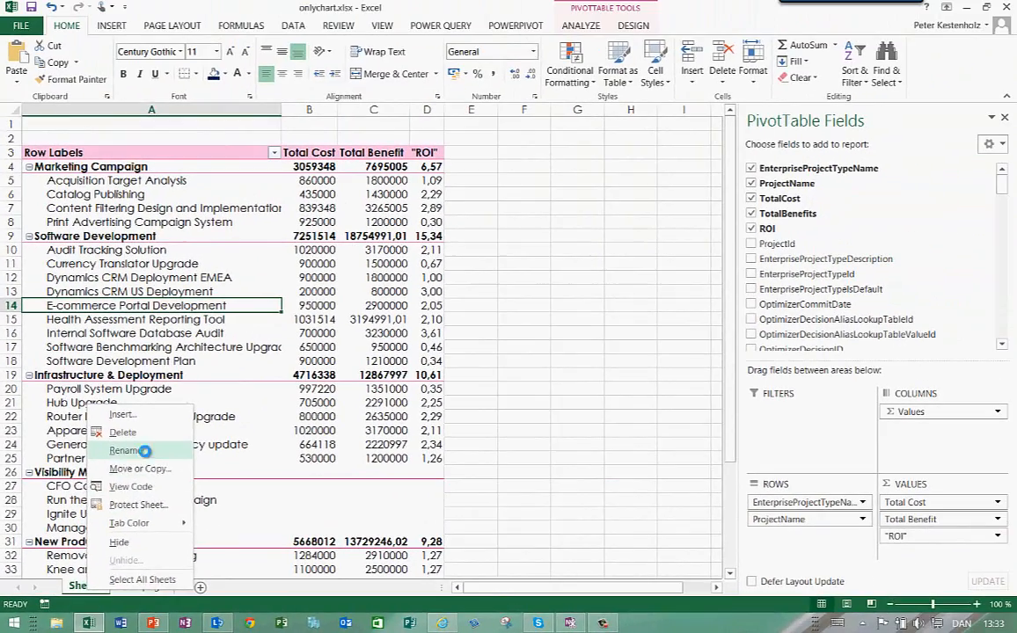
click(181, 365)
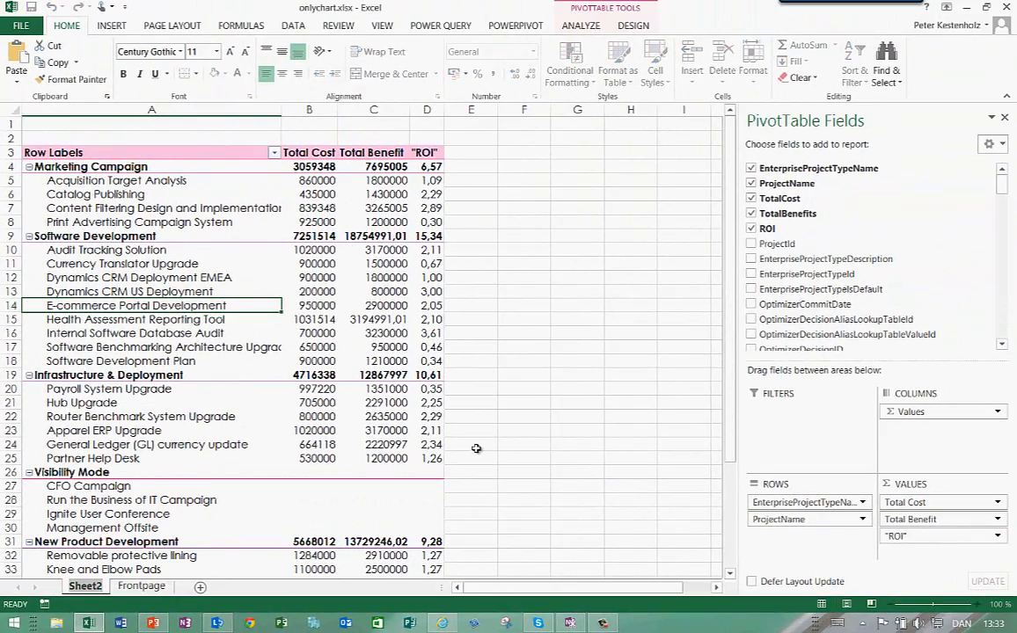
text(Page 1 Dat)
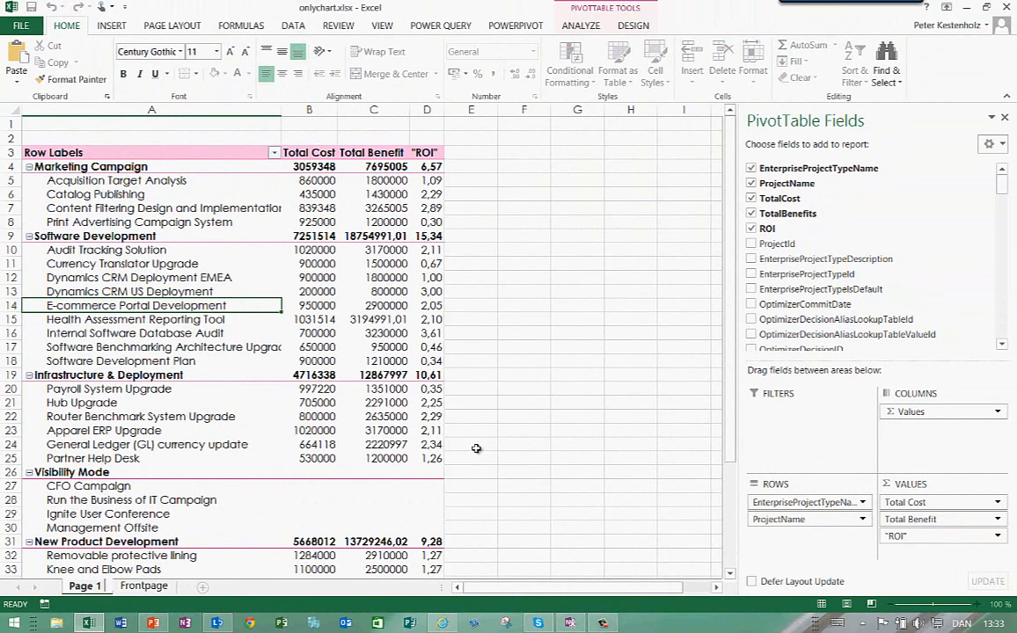
text(a)
key(Return)
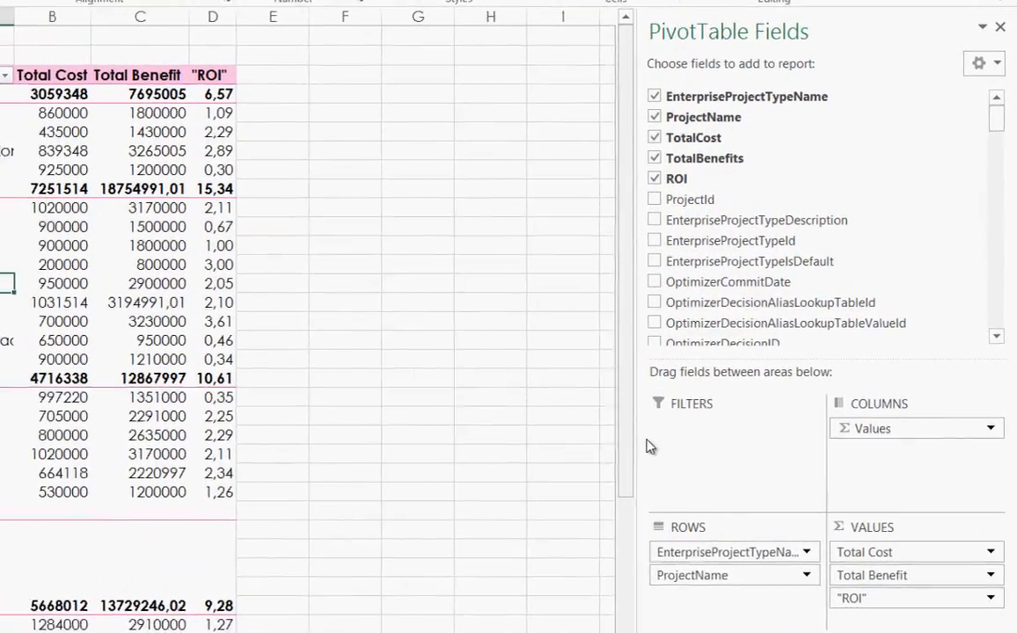
Remove all value fields, ProjectName and EnterpriseProjectTypeName from the pivot table, and add ProjectOwnerName as its row field
drag(874, 429, 447, 538)
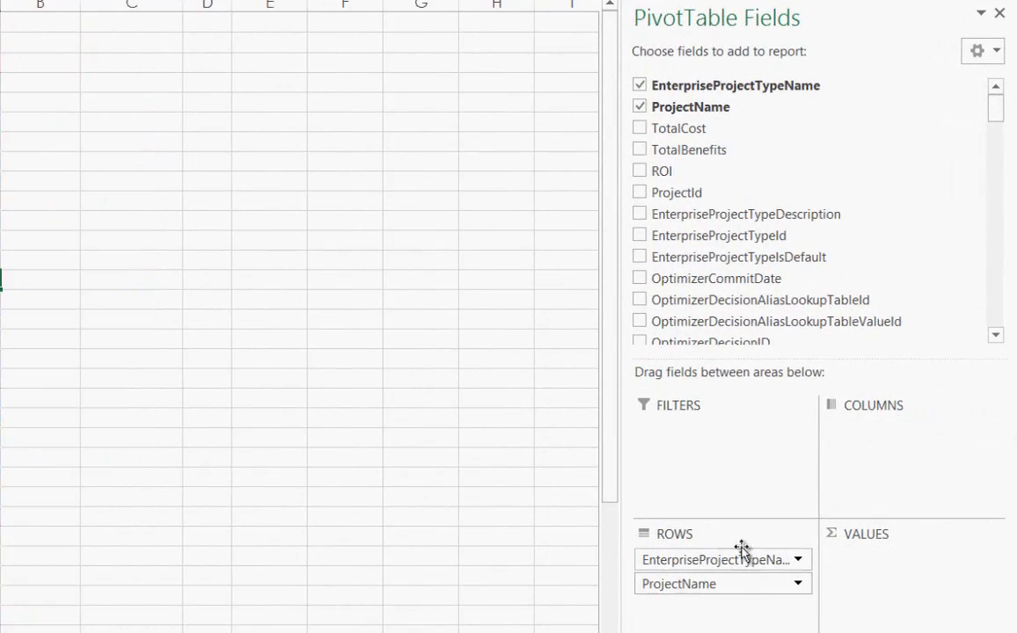
drag(704, 591, 291, 533)
drag(695, 561, 631, 233)
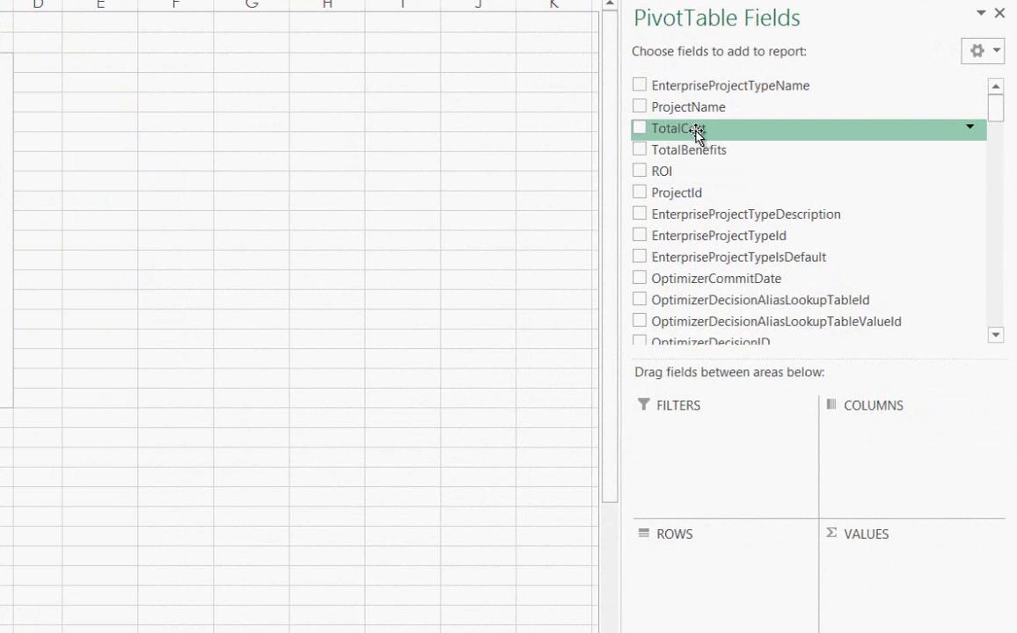
drag(998, 113, 1005, 256)
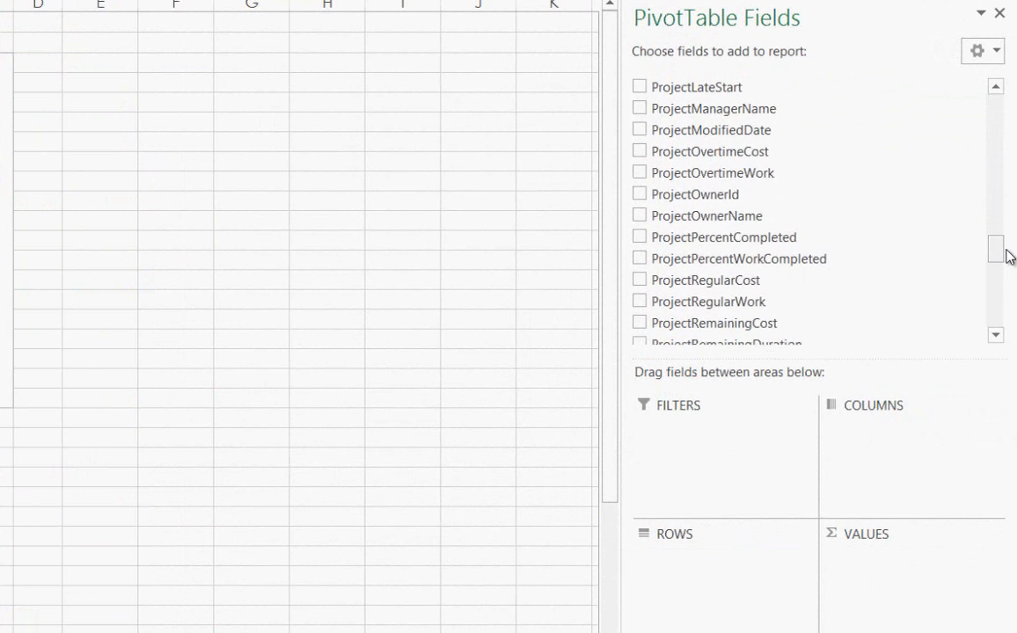
drag(743, 219, 711, 583)
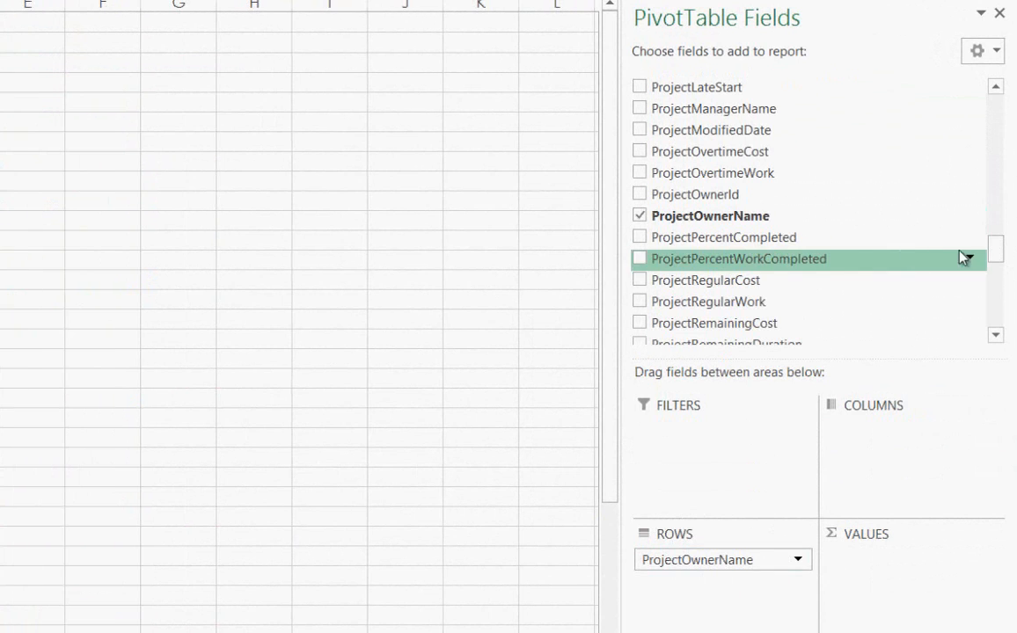
Sort the pivot field list alphabetically and add TotalCost to the pivot table's values
drag(1000, 257, 1001, 106)
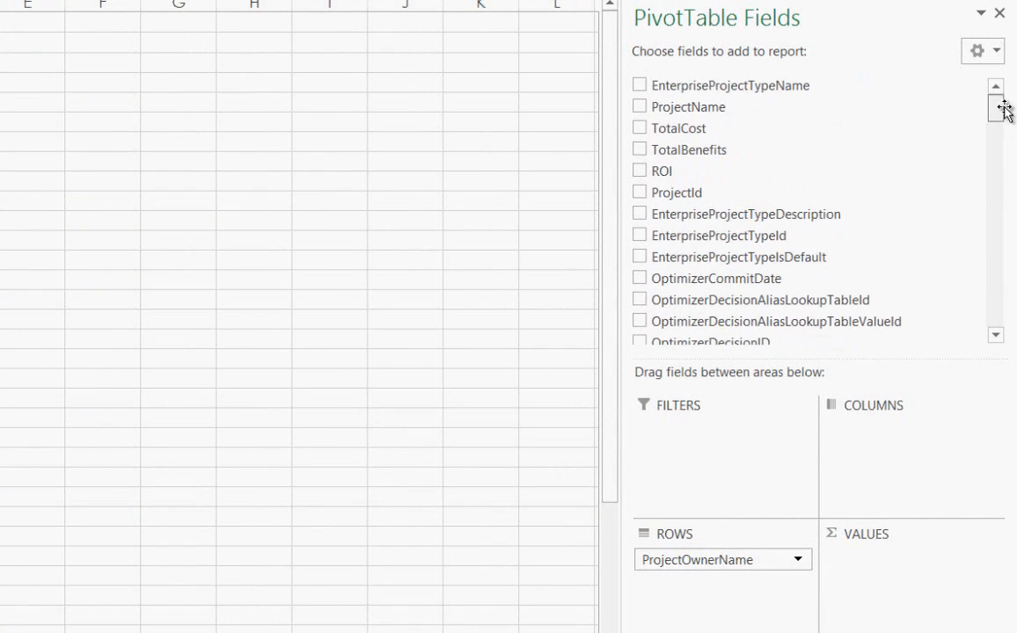
click(1001, 55)
click(759, 351)
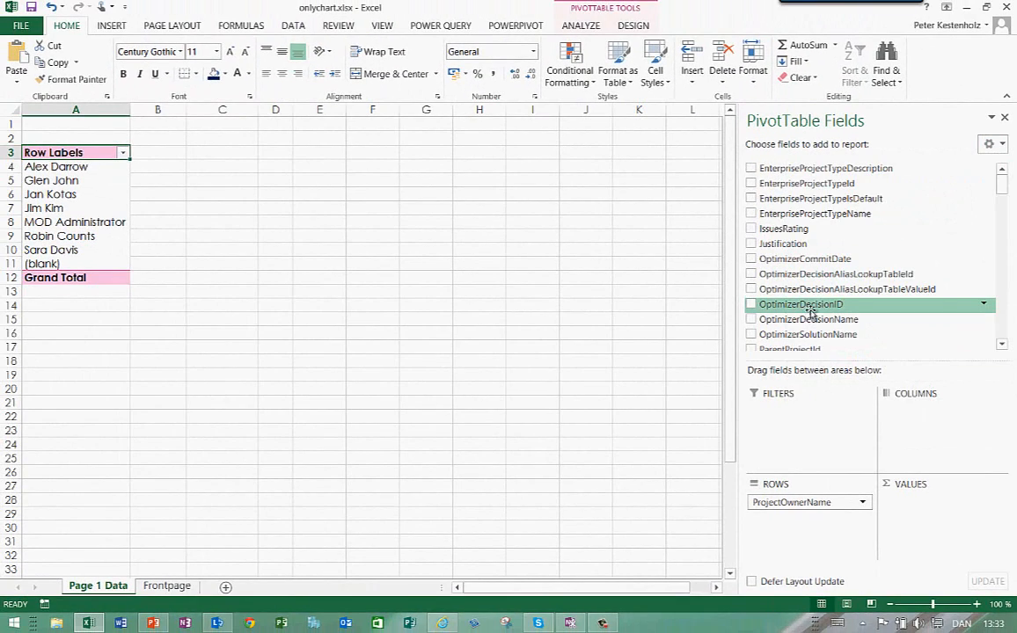
drag(1004, 191, 1002, 338)
drag(776, 324, 946, 533)
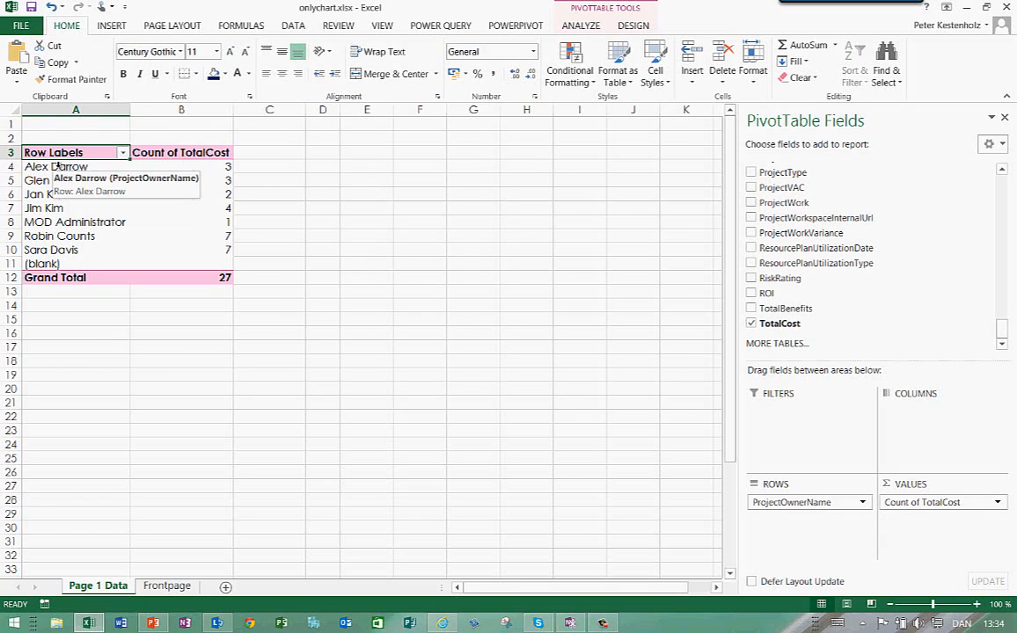
Change the pivot table's TotalCost value field to summarize by Sum
mouse_move(215, 167)
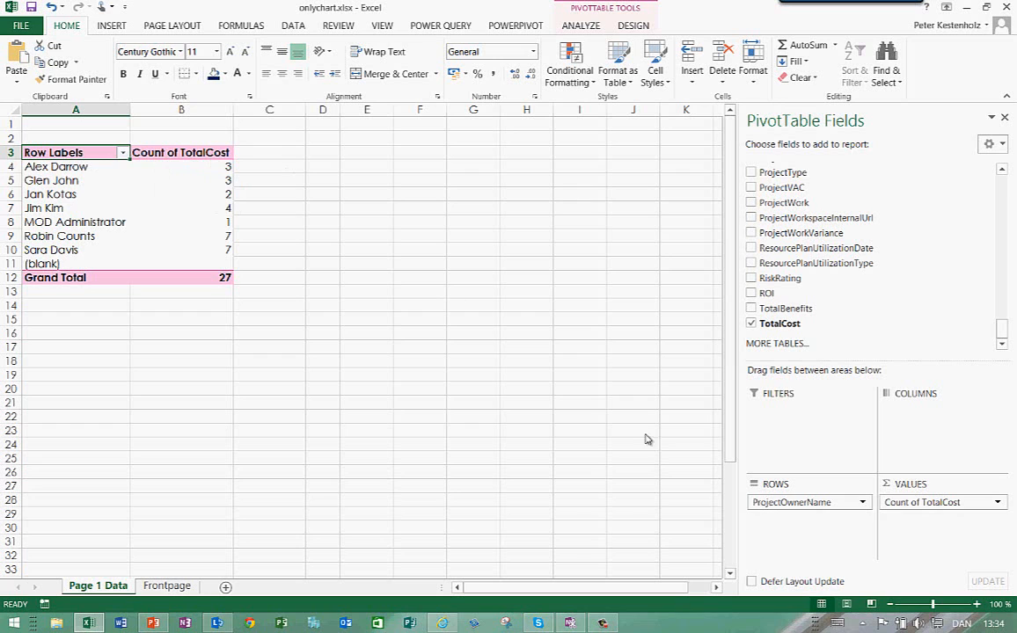
click(994, 502)
click(967, 485)
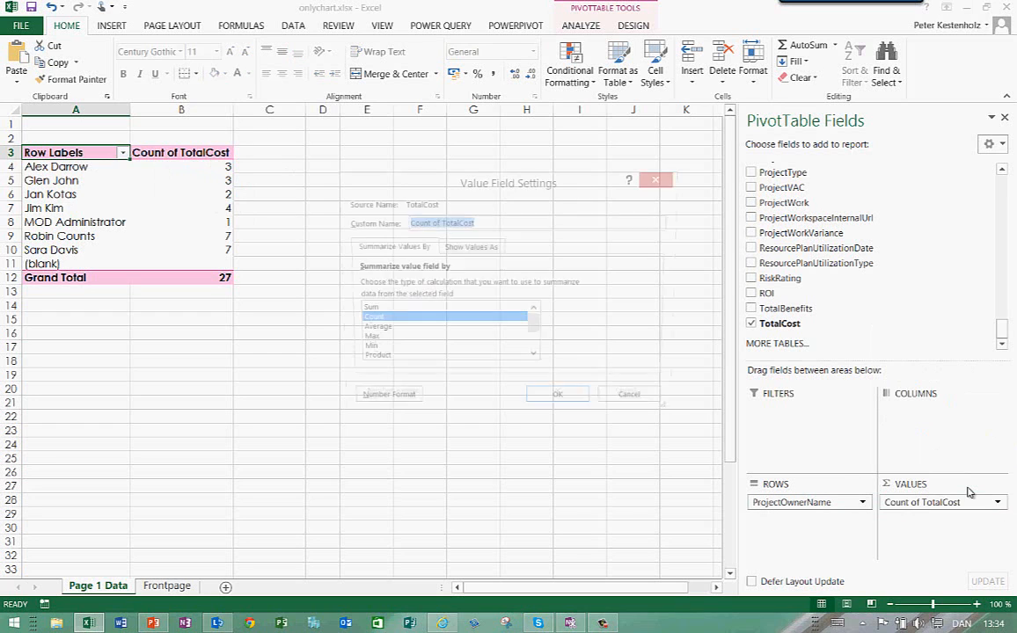
click(394, 312)
click(561, 403)
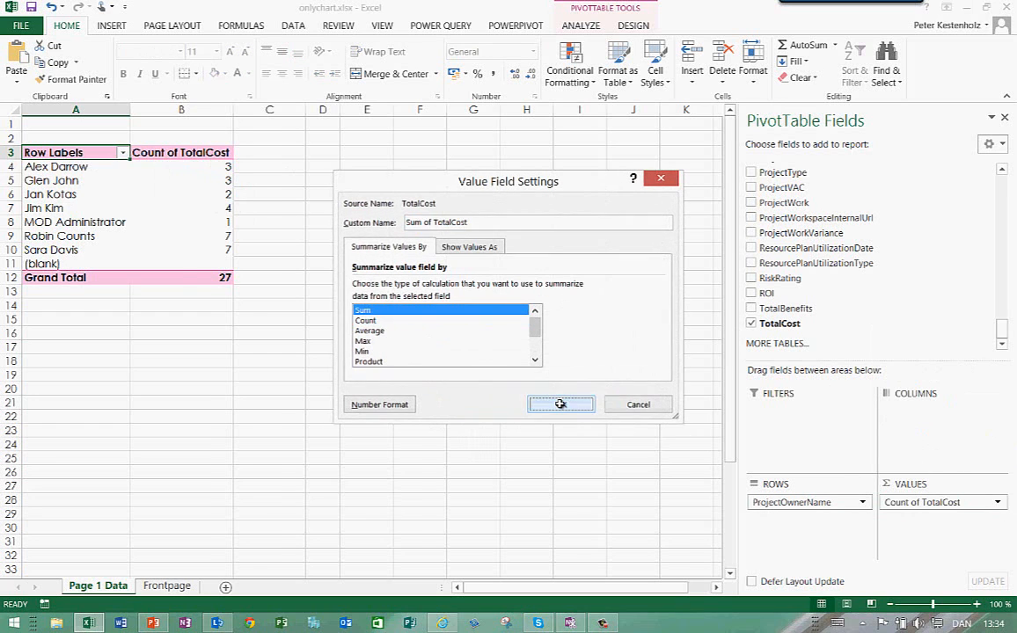
Apply the comma number format with thousands separators to the pivot table's cost column B
click(176, 109)
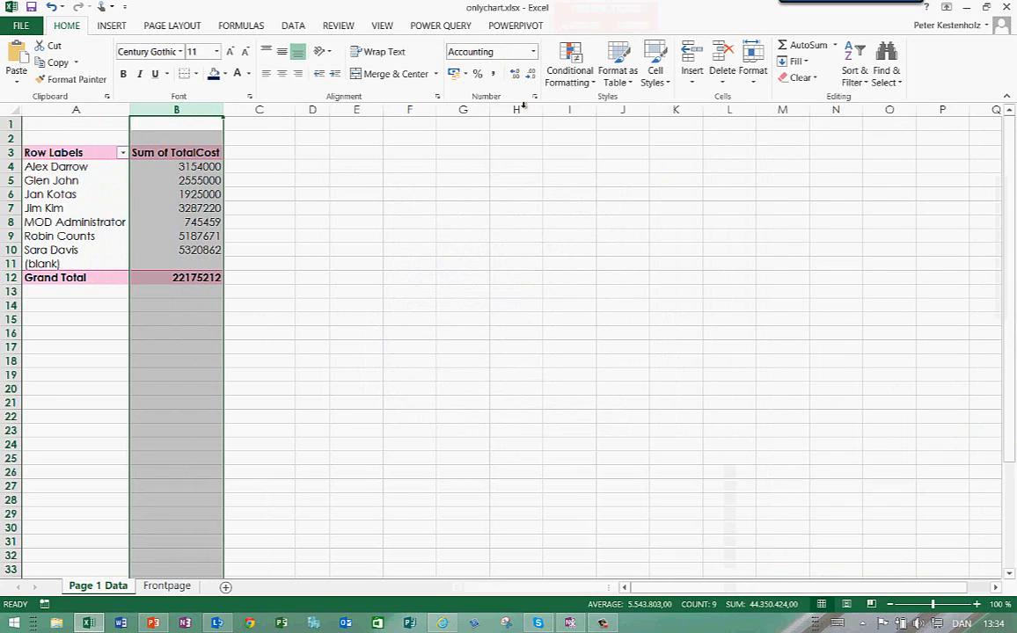
click(494, 76)
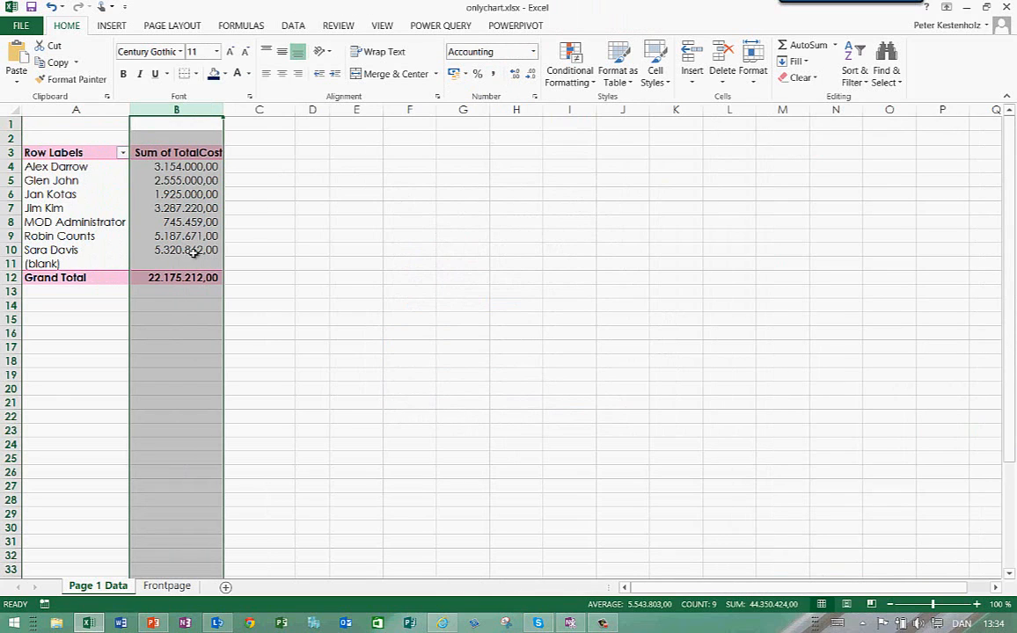
click(264, 347)
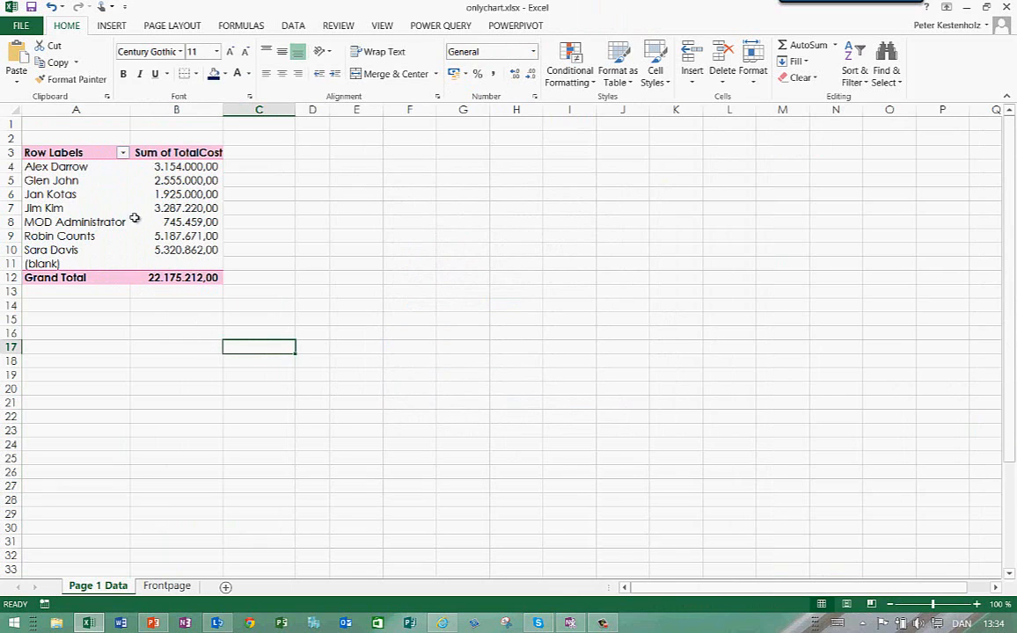
Check the Cost by Project Owner slide in PowerPoint, and in Excel add a worksheet named Page 1 placed after Frontpage
click(153, 624)
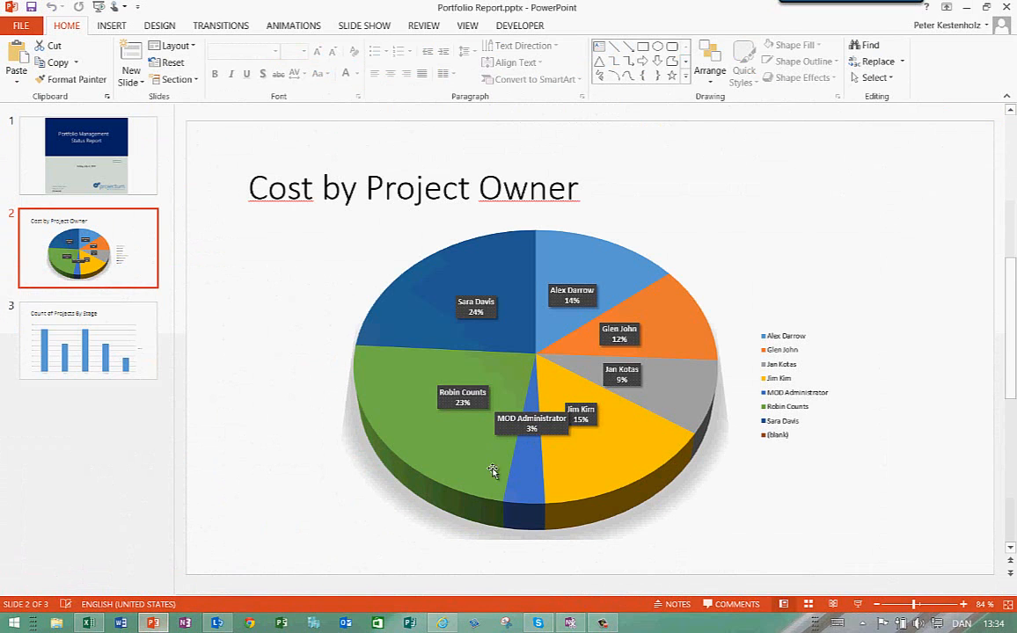
click(88, 624)
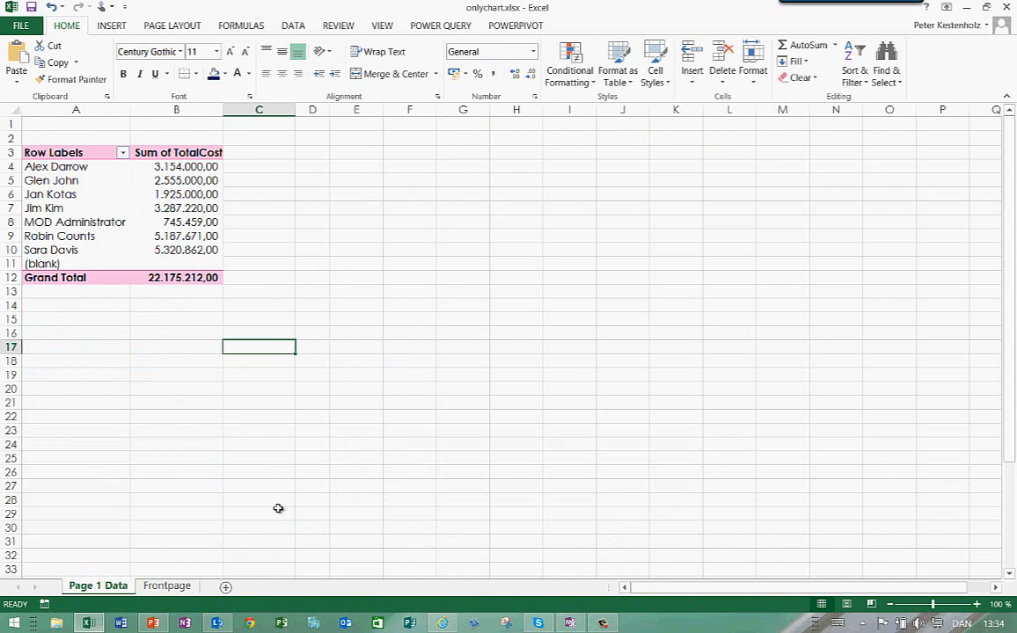
click(225, 588)
right_click(227, 587)
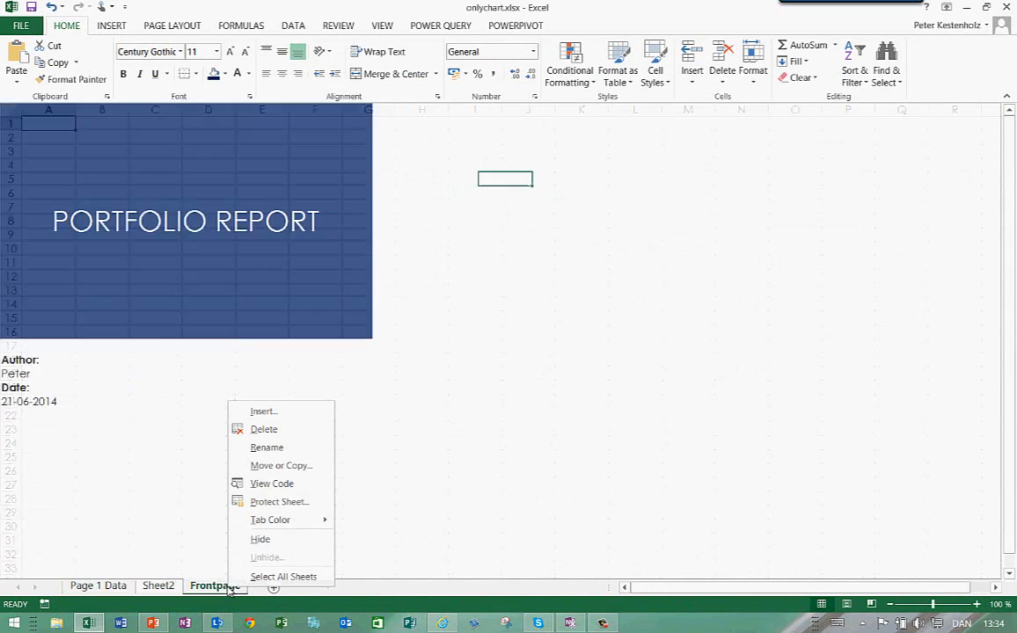
right_click(160, 586)
click(207, 450)
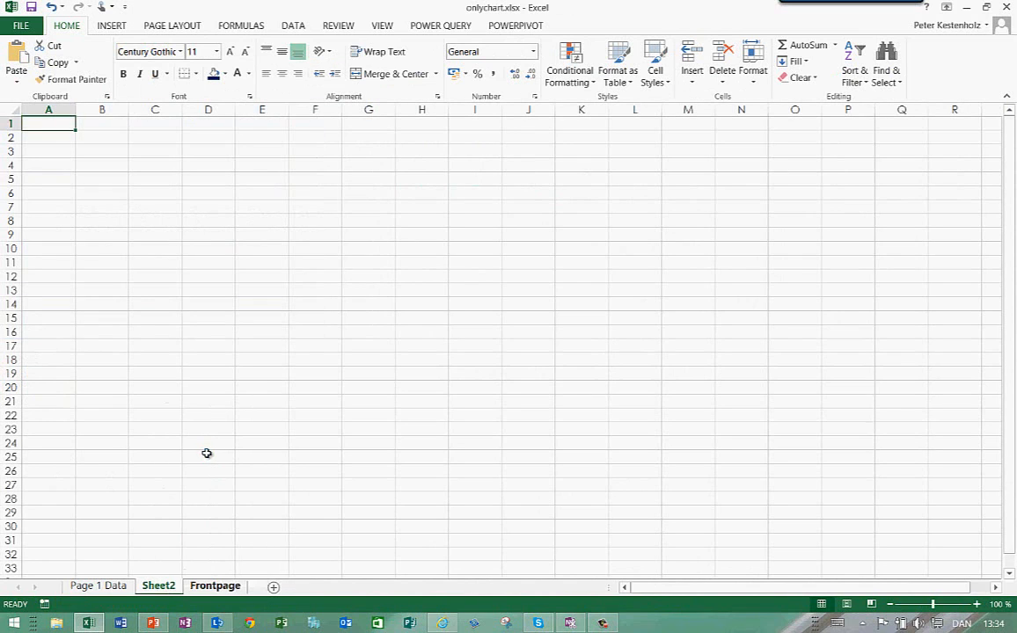
key(BackSpace)
text(Page 1)
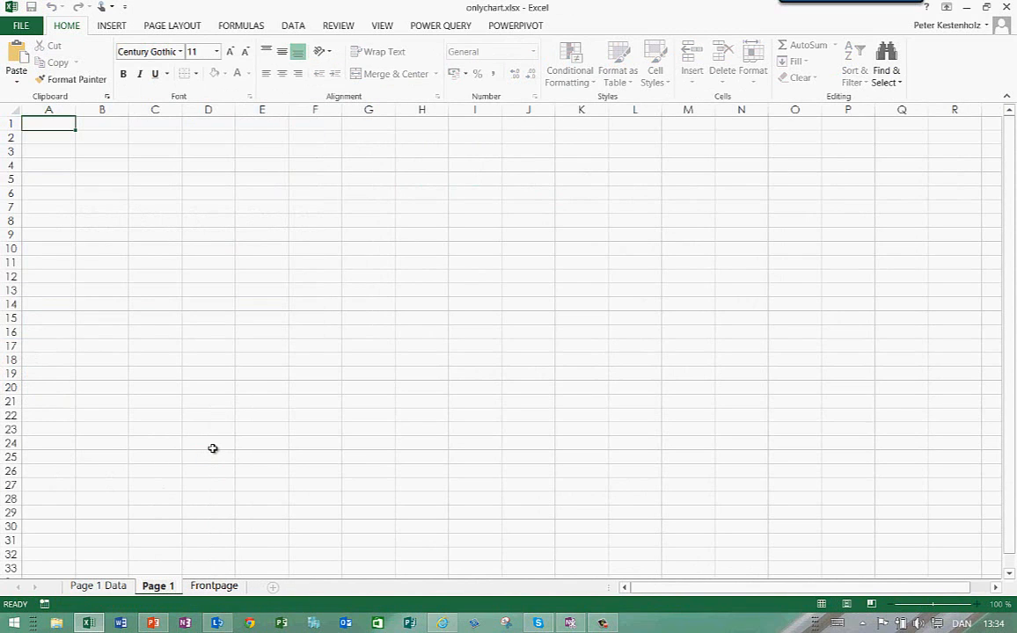
click(213, 449)
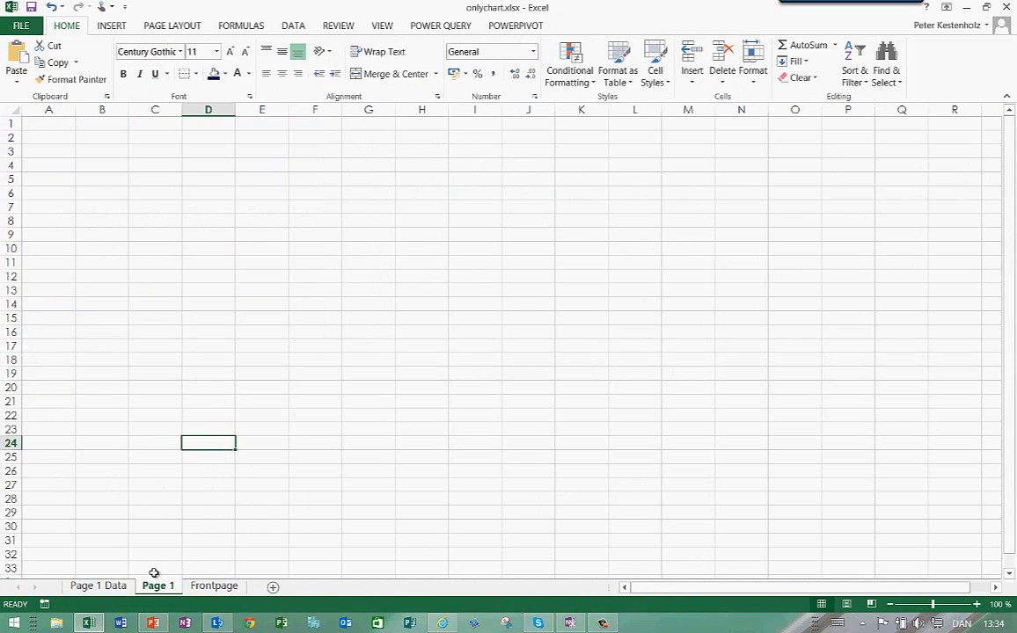
drag(157, 591, 250, 582)
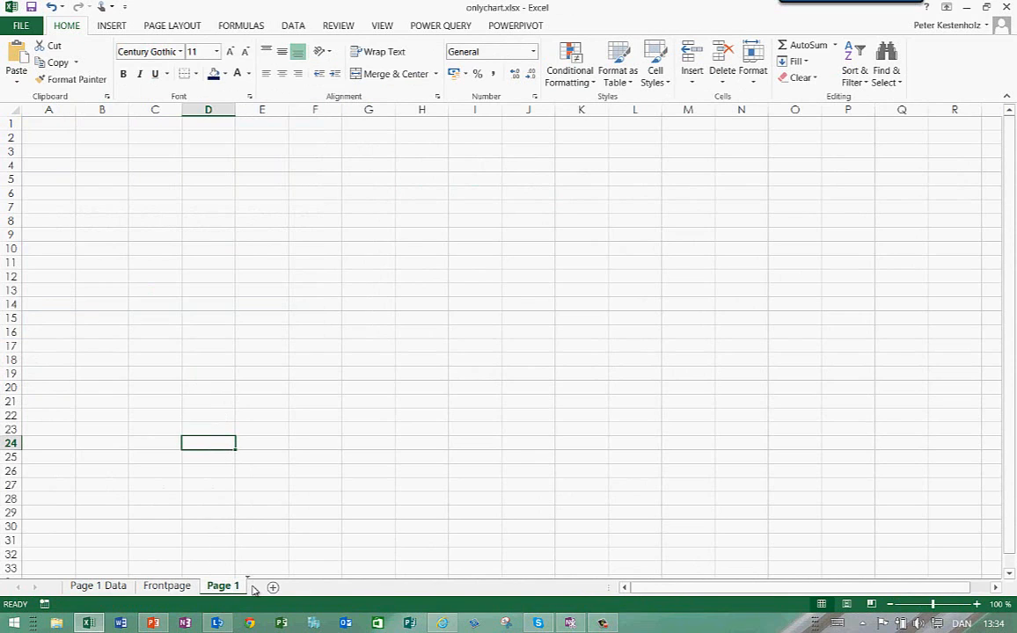
click(56, 128)
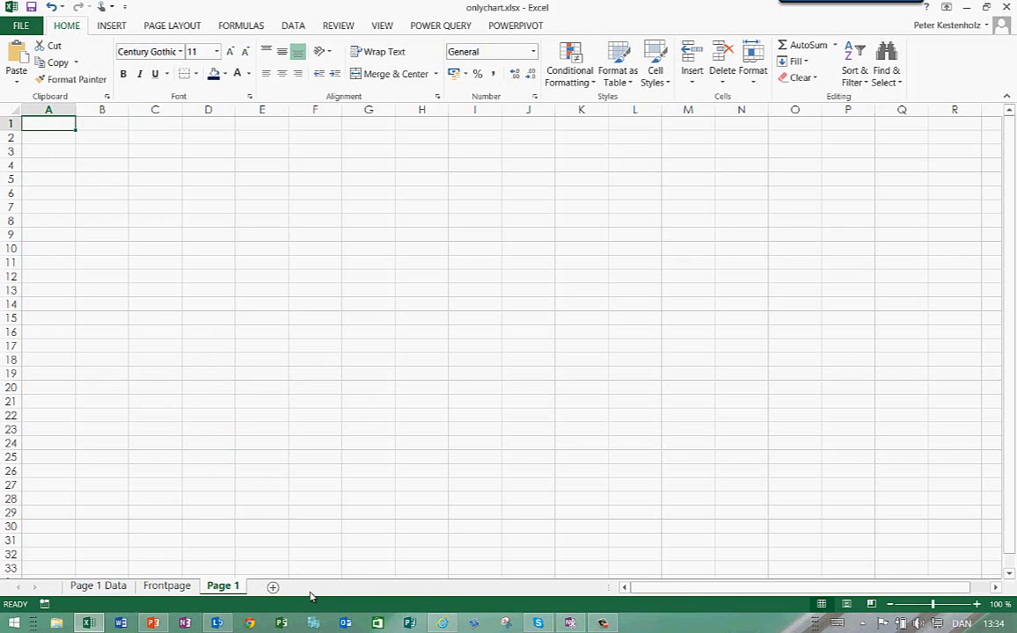
Insert a pie chart from the pivot table on Page 1 Data and enlarge it to about 11.75 cm high by 19.45 cm wide
click(99, 586)
click(71, 211)
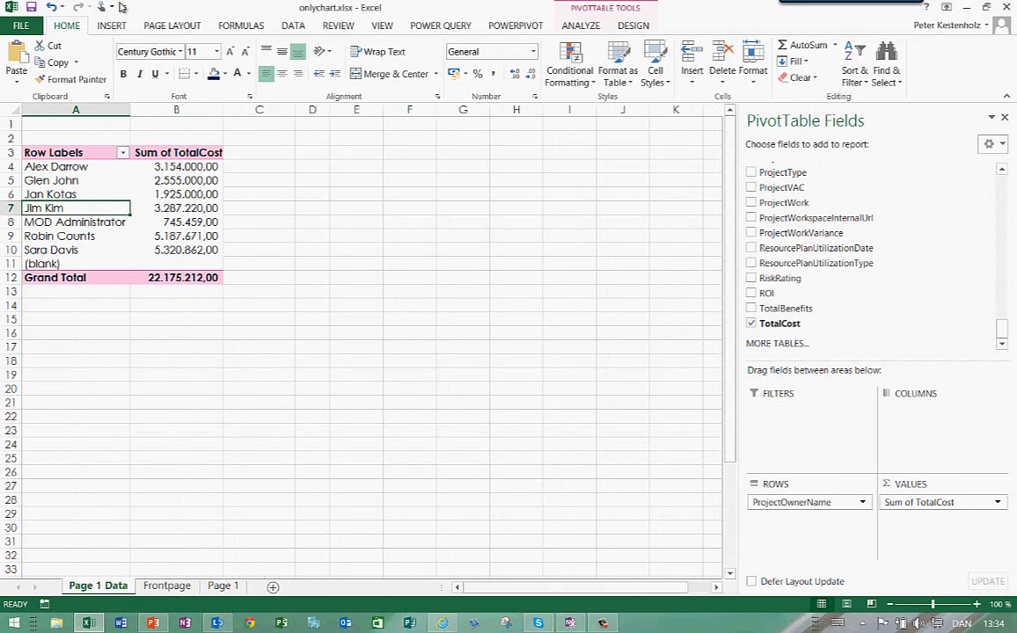
click(114, 27)
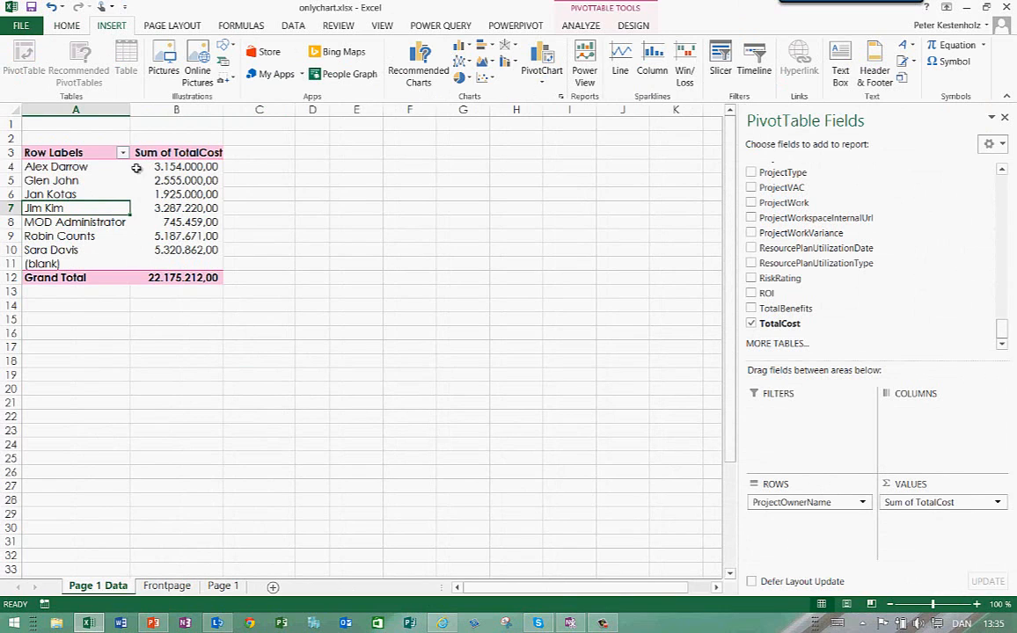
click(418, 70)
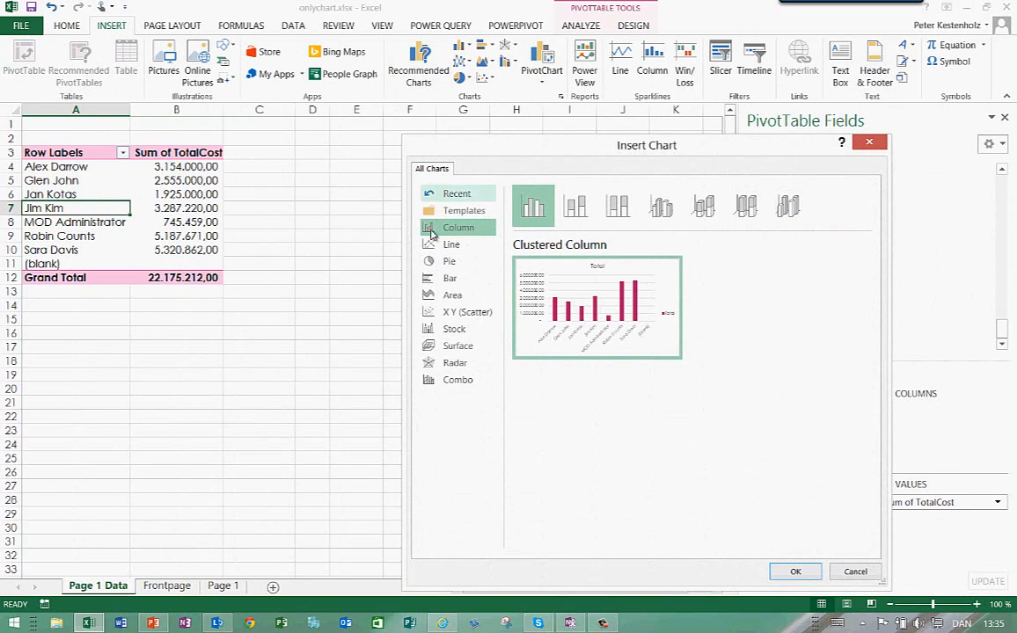
click(449, 263)
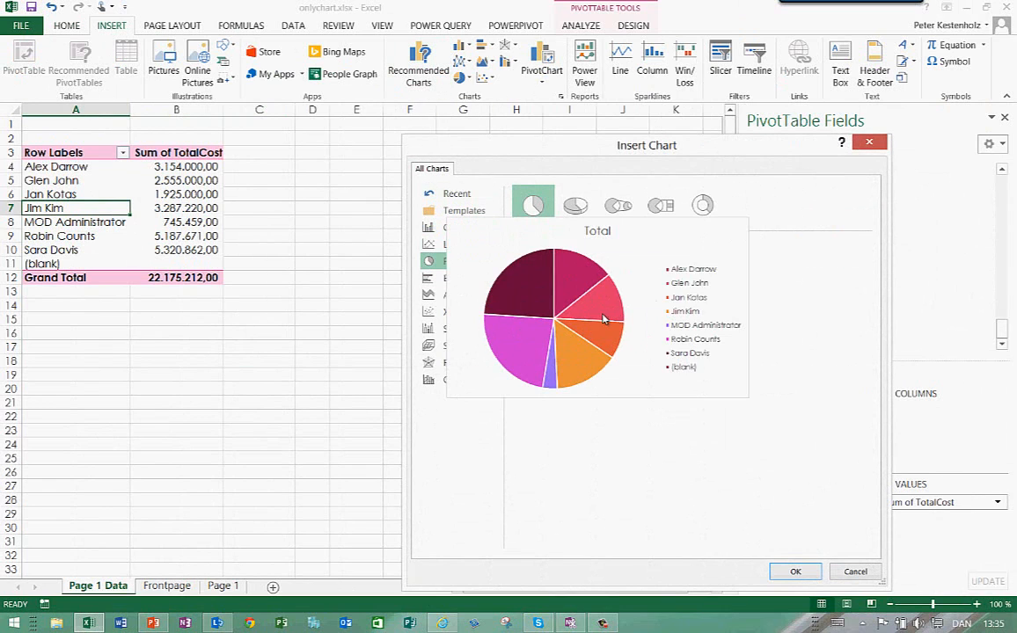
mouse_move(626, 349)
click(792, 571)
drag(568, 250, 676, 183)
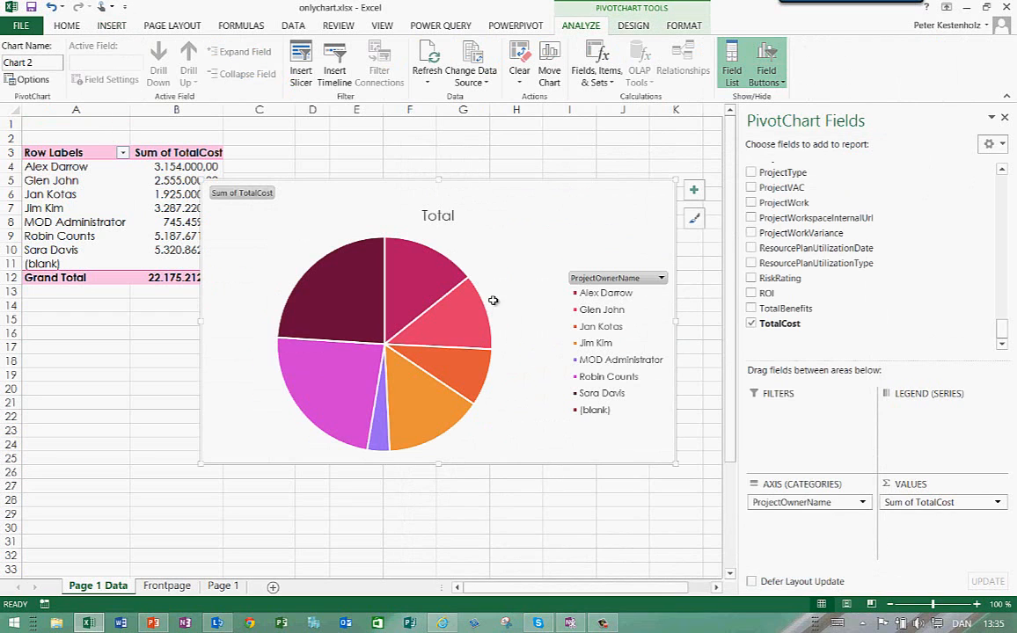
drag(203, 464, 119, 516)
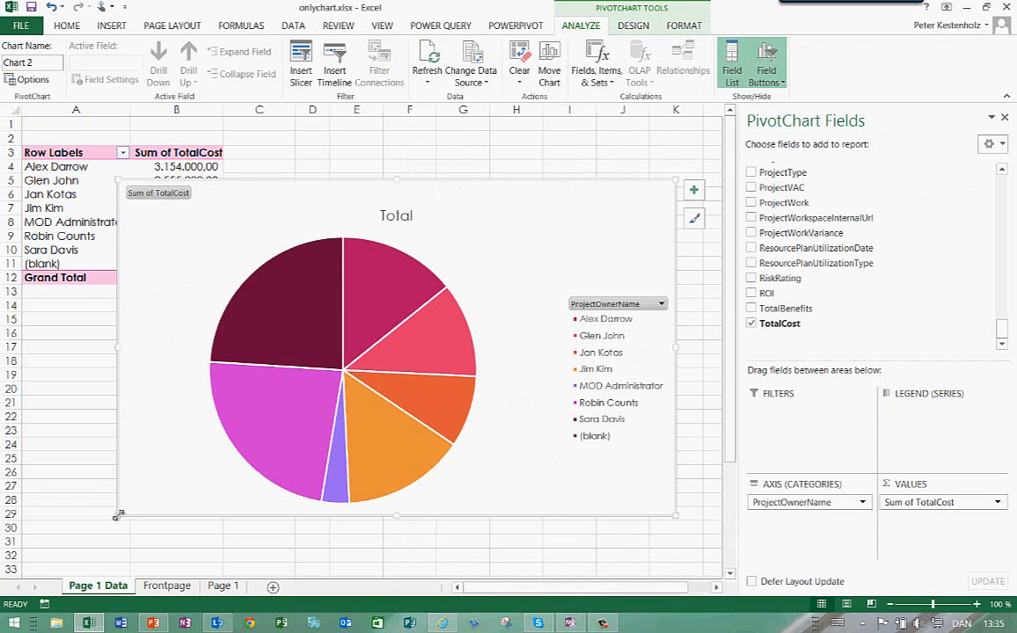
Delete the pie chart's title and hide all of its field buttons
click(400, 218)
key(Delete)
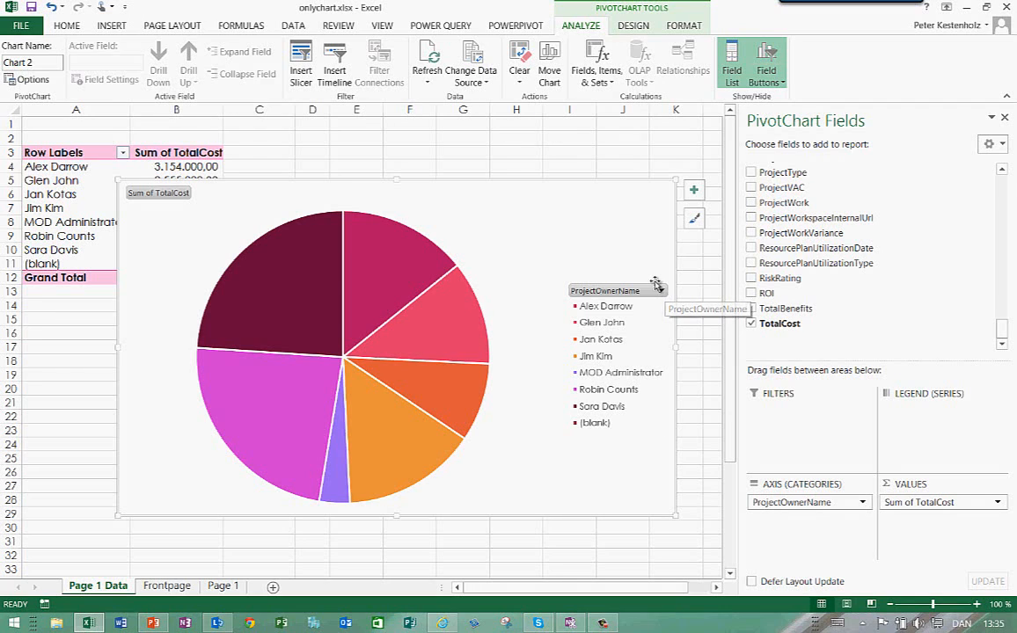
click(768, 57)
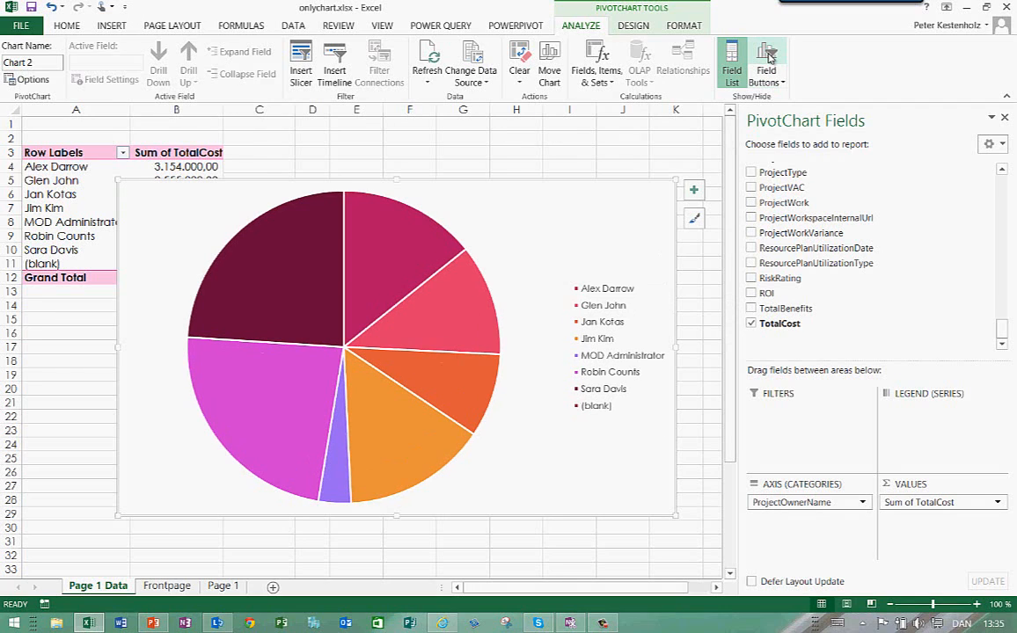
Paste the pie chart at cell A1 of the Page 1 sheet and close the PivotChart field list
click(634, 26)
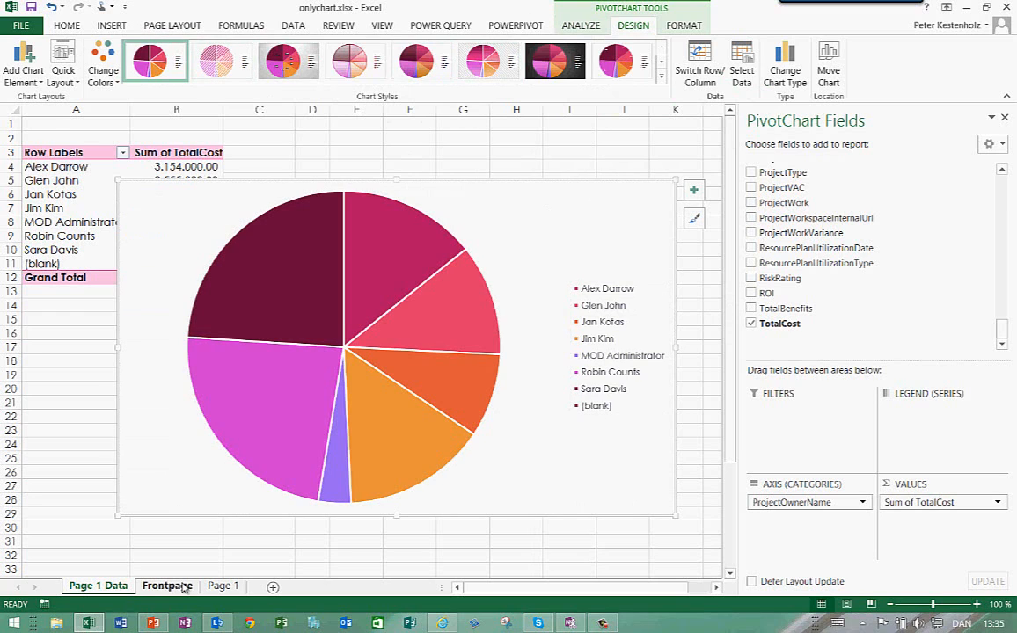
click(225, 587)
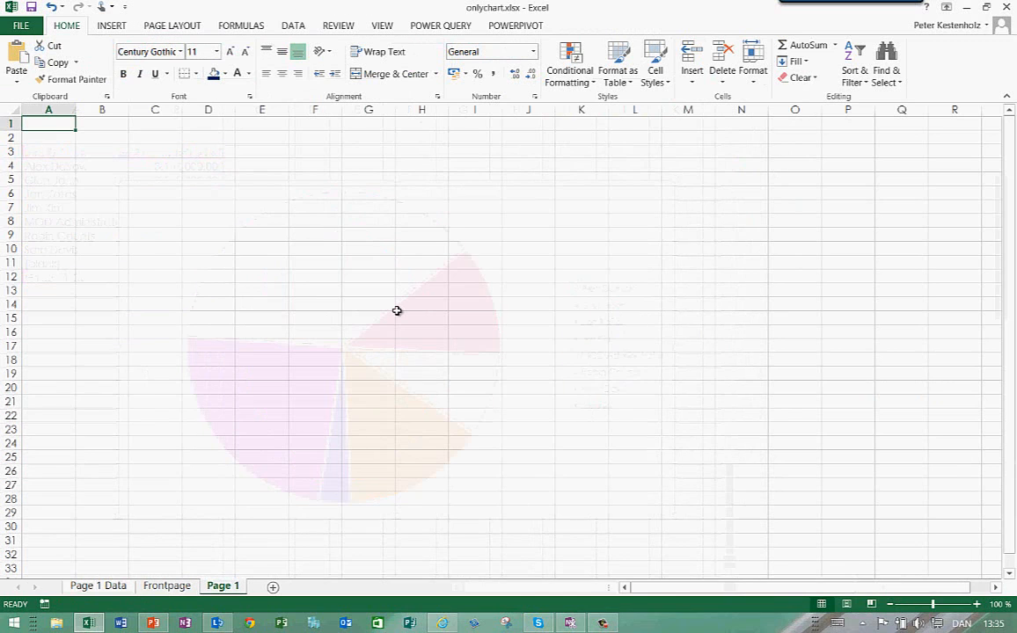
key(ctrl+v)
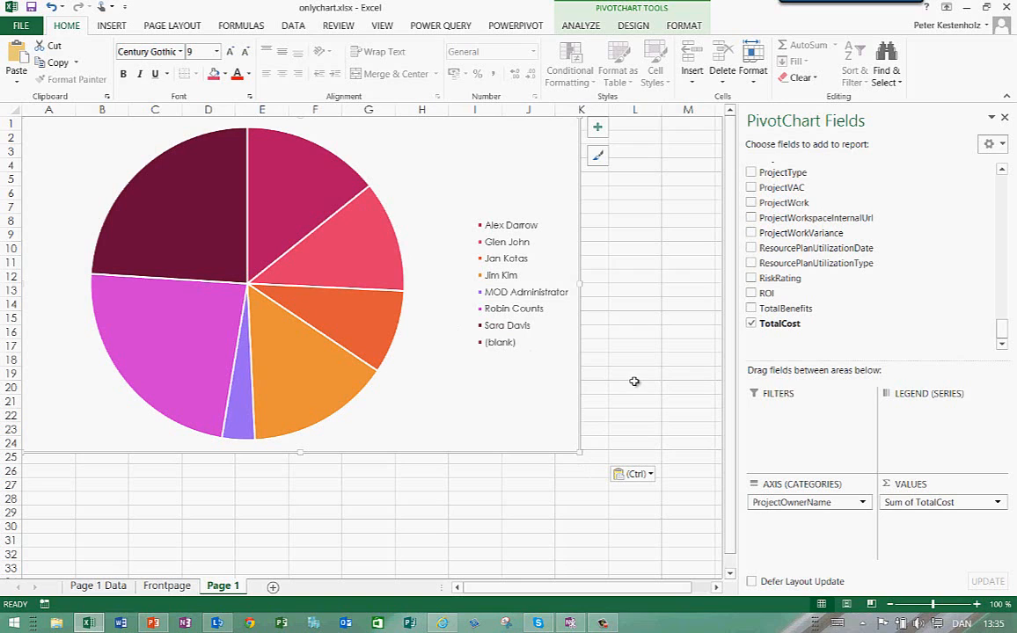
click(1005, 118)
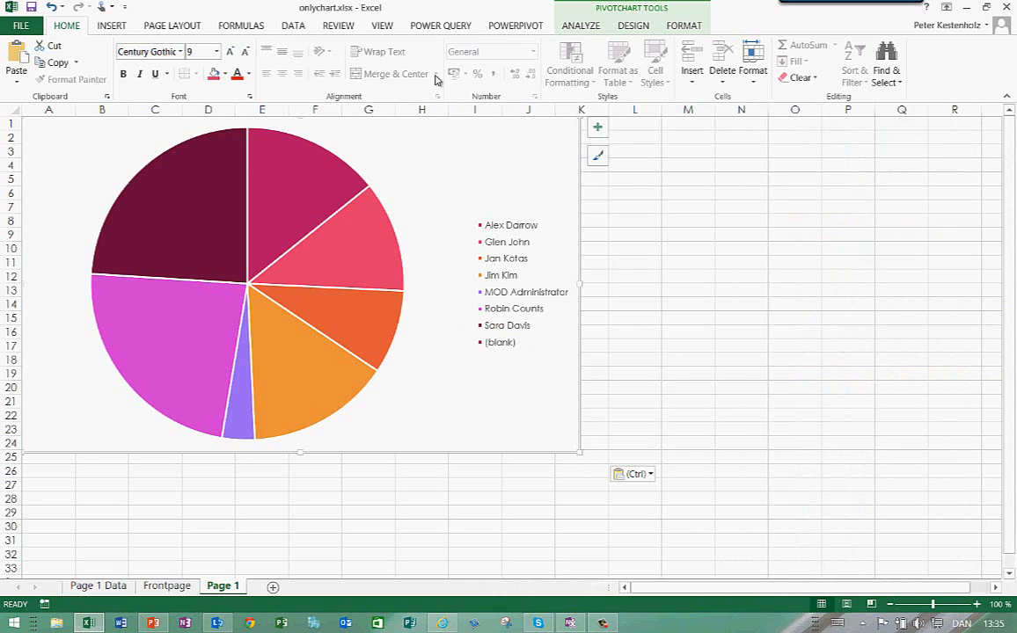
Hide the row and column headings and the gridlines on the Page 1 sheet
click(382, 26)
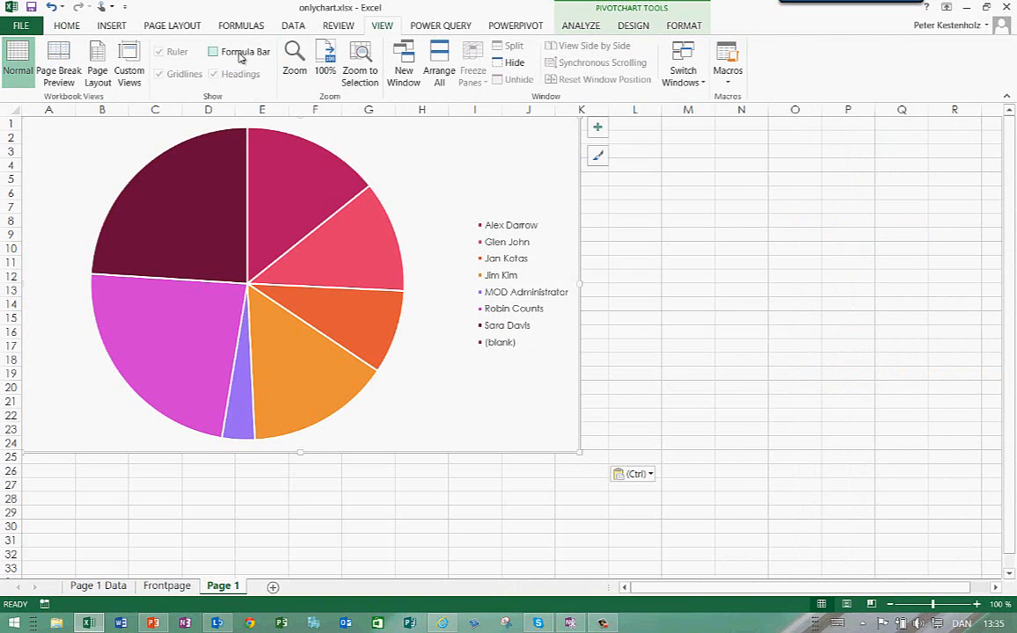
click(683, 207)
click(727, 202)
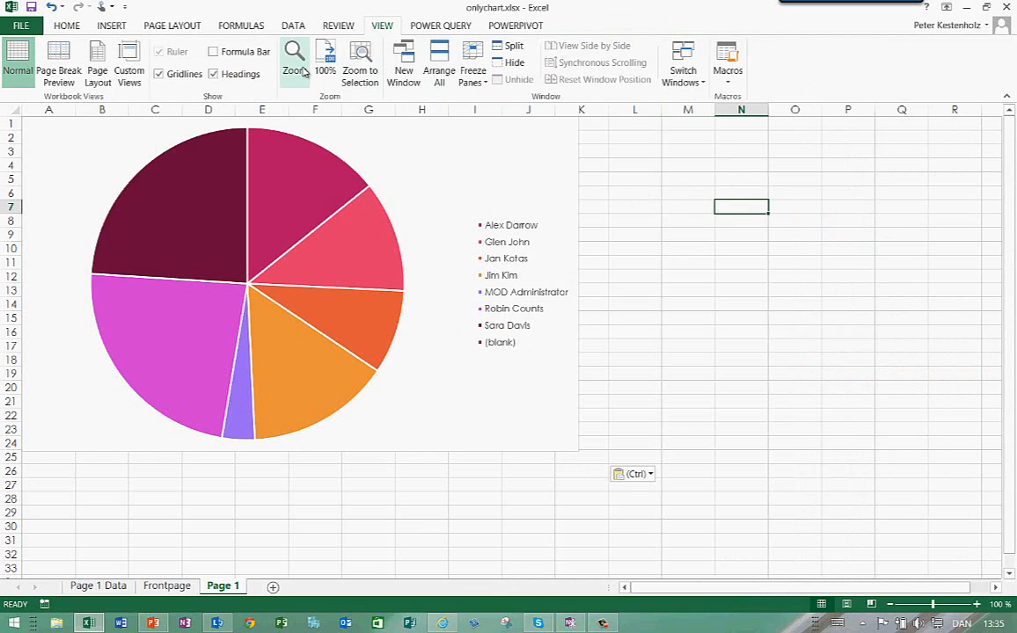
click(212, 75)
click(170, 76)
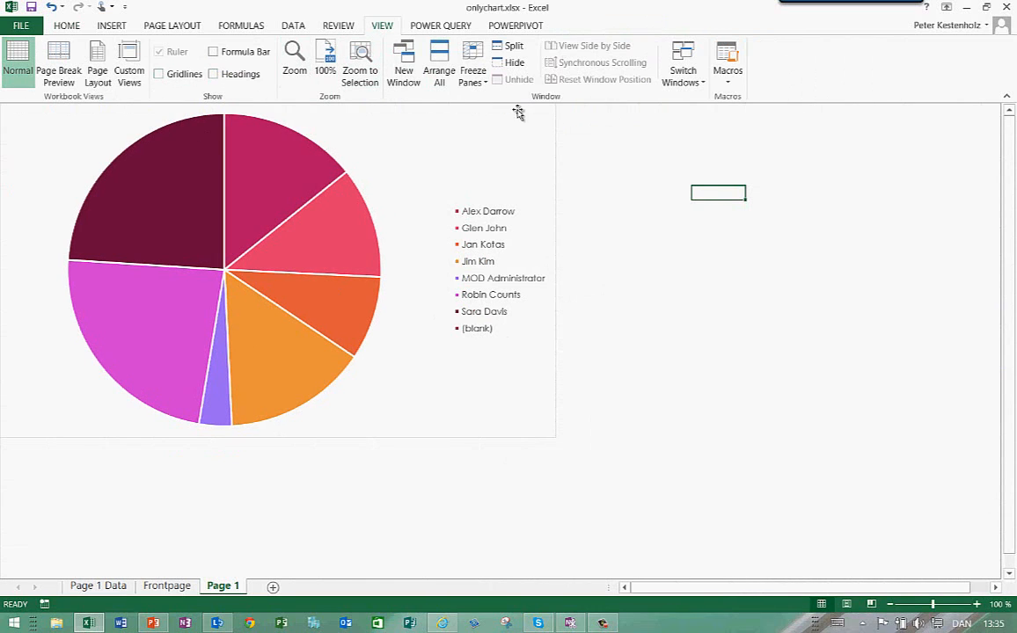
Remove the outline from the pie chart's chart area on the Page 1 sheet
click(549, 129)
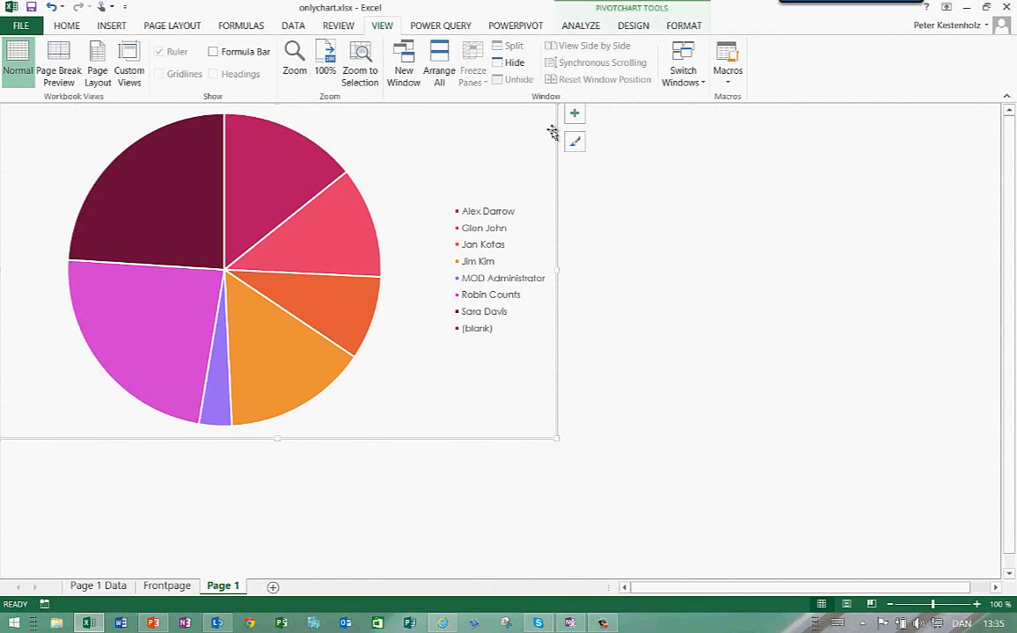
click(637, 26)
click(683, 26)
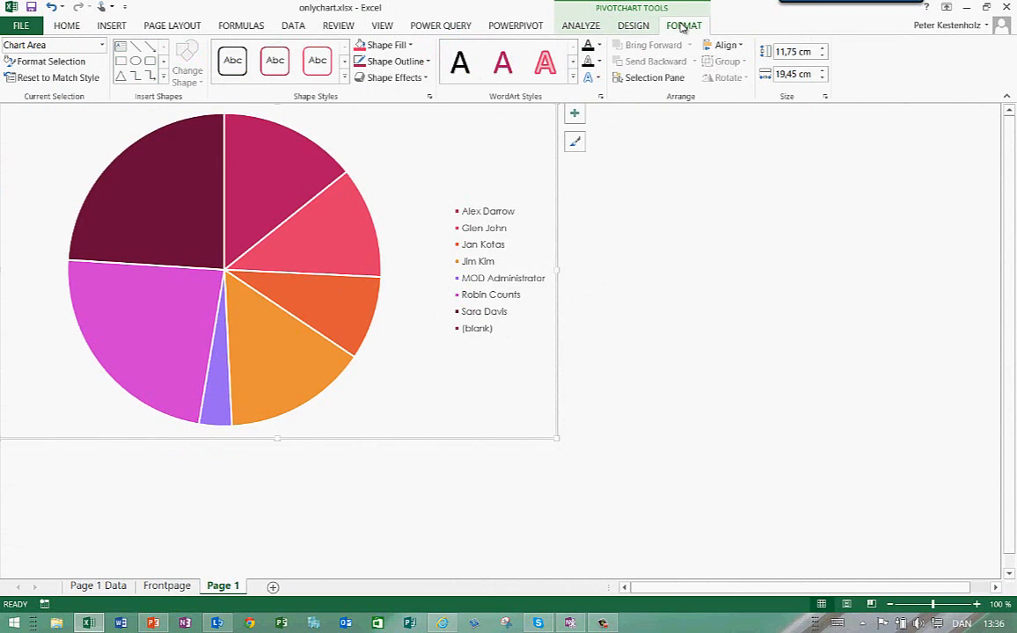
click(393, 60)
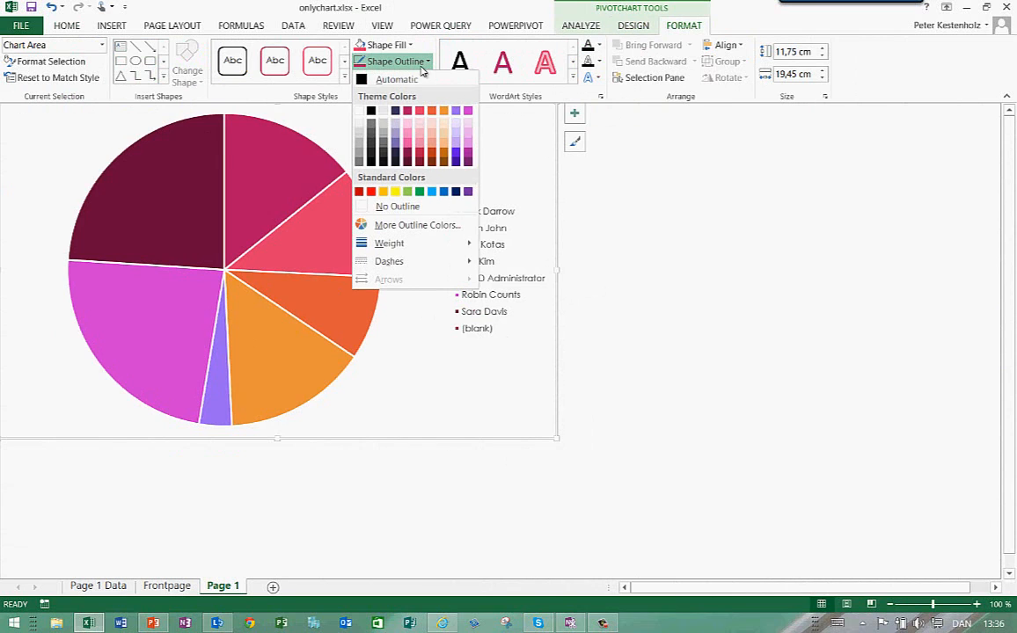
click(394, 206)
click(724, 286)
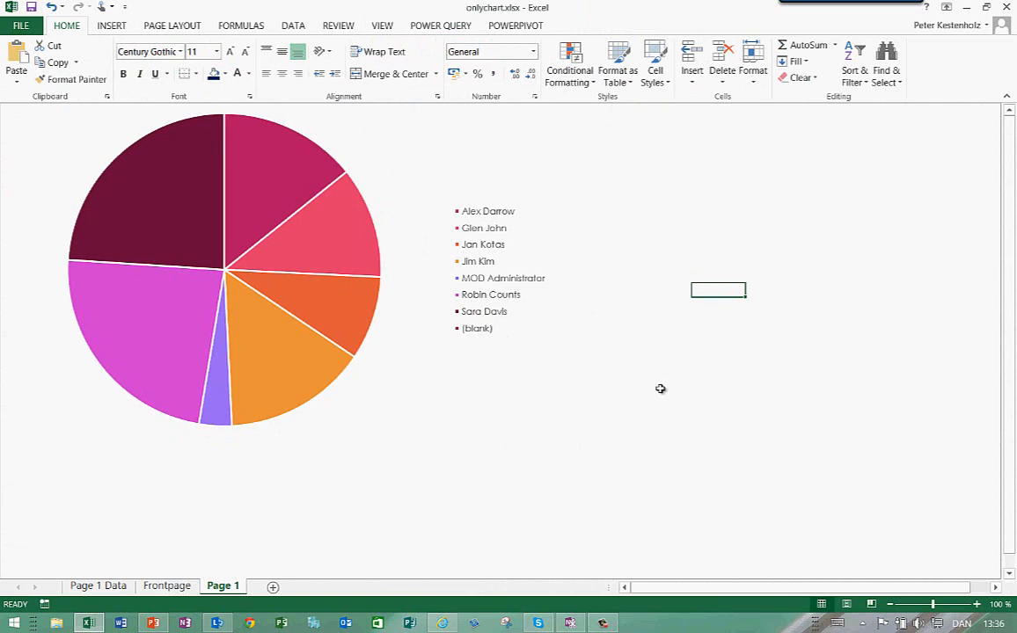
Review the Frontpage and Page 1 sheets and switch to the PowerPoint portfolio report for comparison
click(168, 586)
click(221, 587)
click(169, 586)
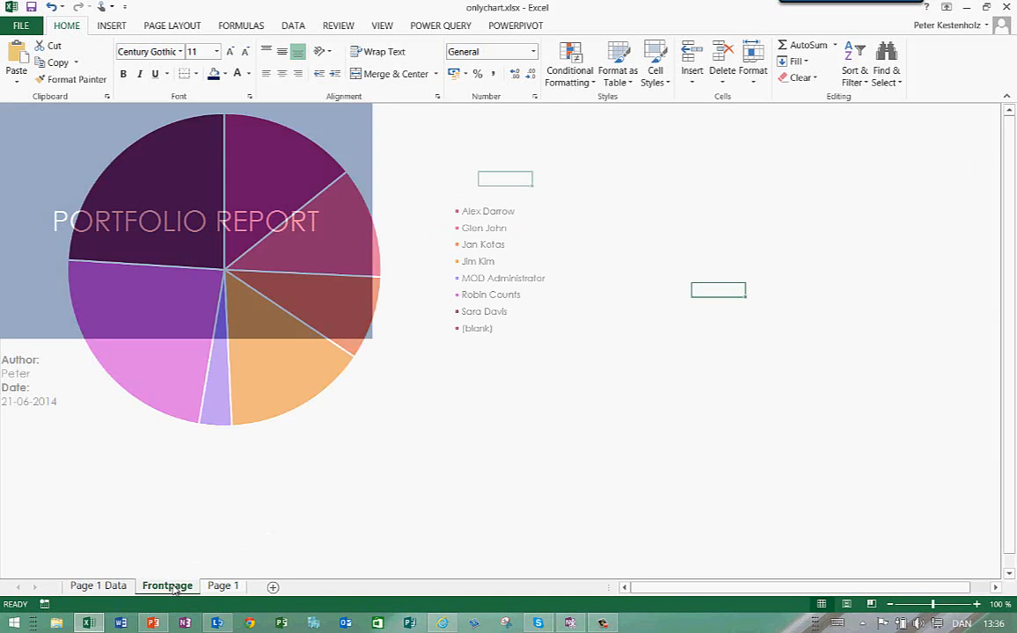
click(155, 624)
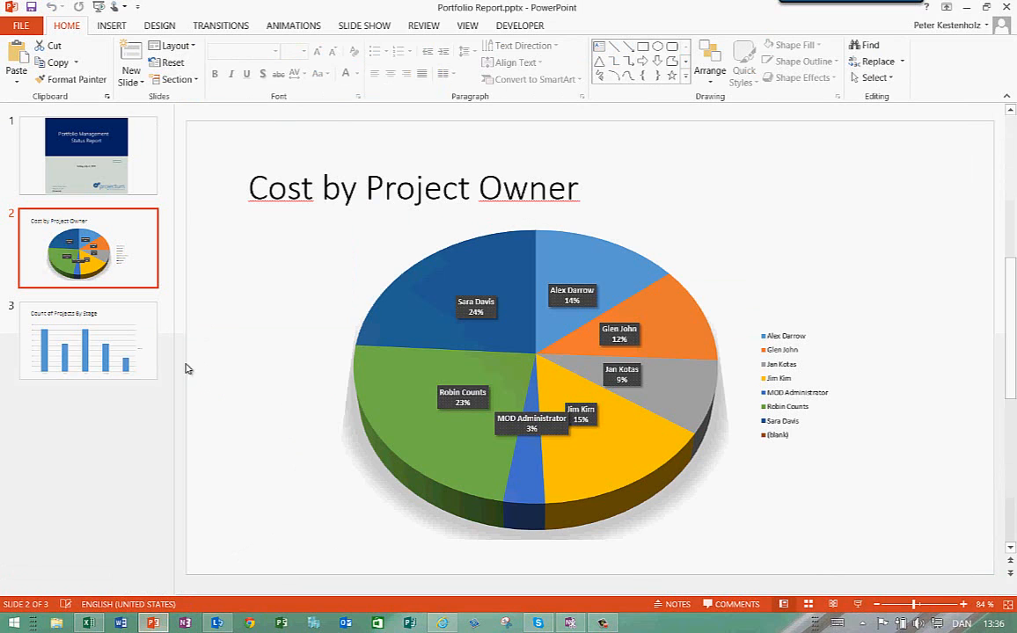
Examine the Count of Projects By Stage slide in PowerPoint and switch back to the Page 1 Data sheet in Excel
click(102, 354)
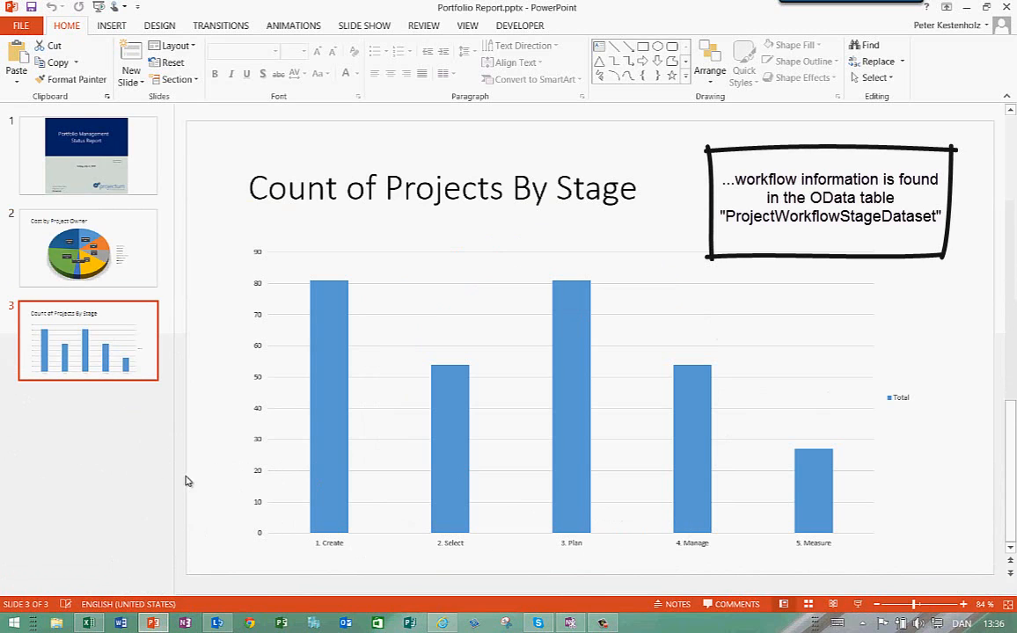
click(92, 624)
click(99, 586)
click(59, 221)
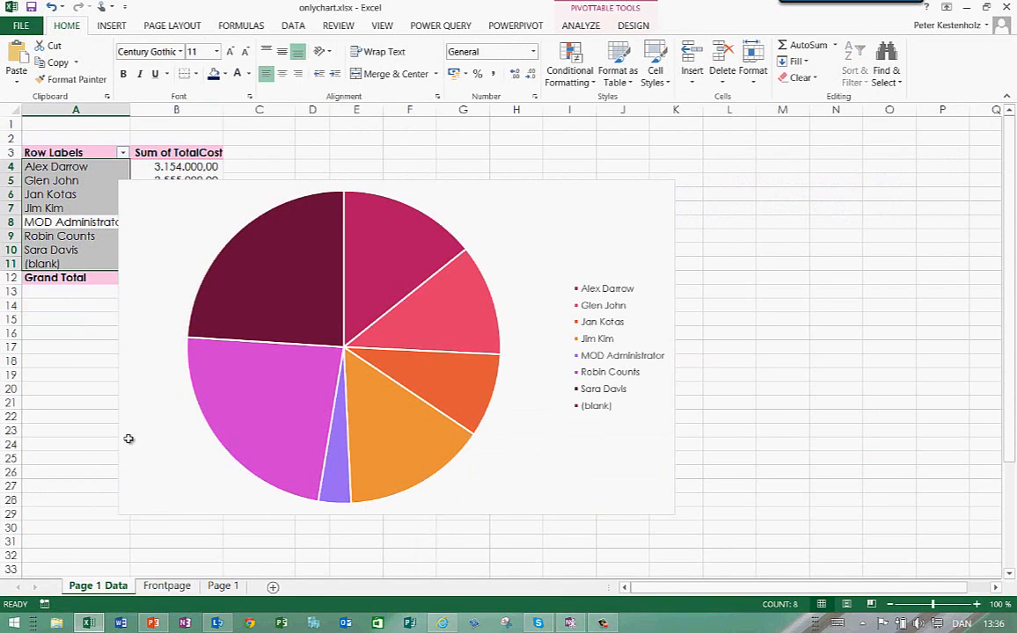
Add a new worksheet named "Page 2" and move it to the end, after the Page 1 sheet
click(273, 587)
right_click(164, 586)
click(225, 451)
text(Page 2)
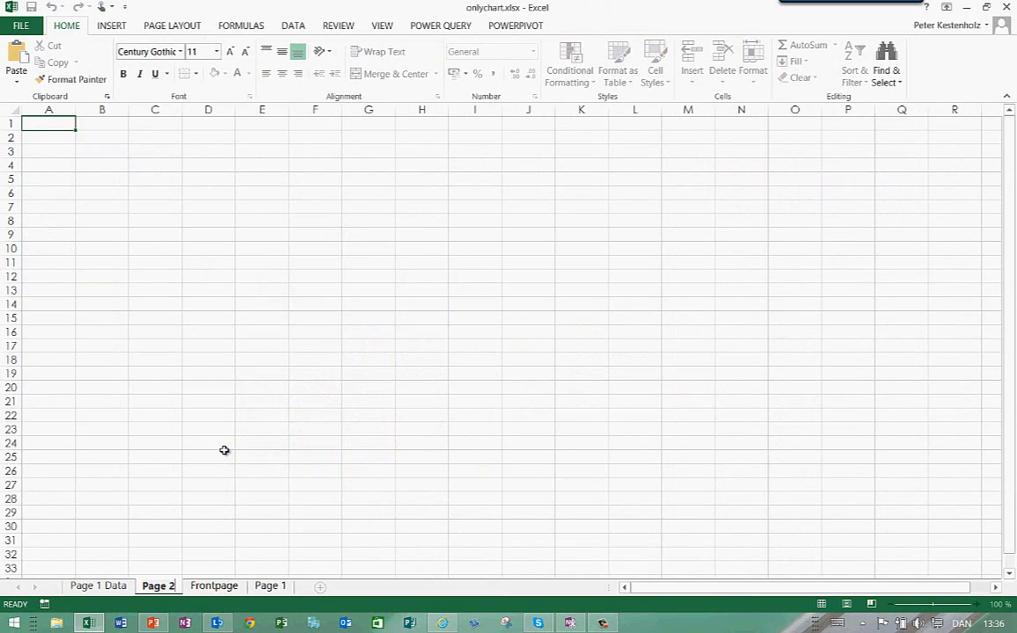
click(224, 450)
drag(155, 588, 303, 588)
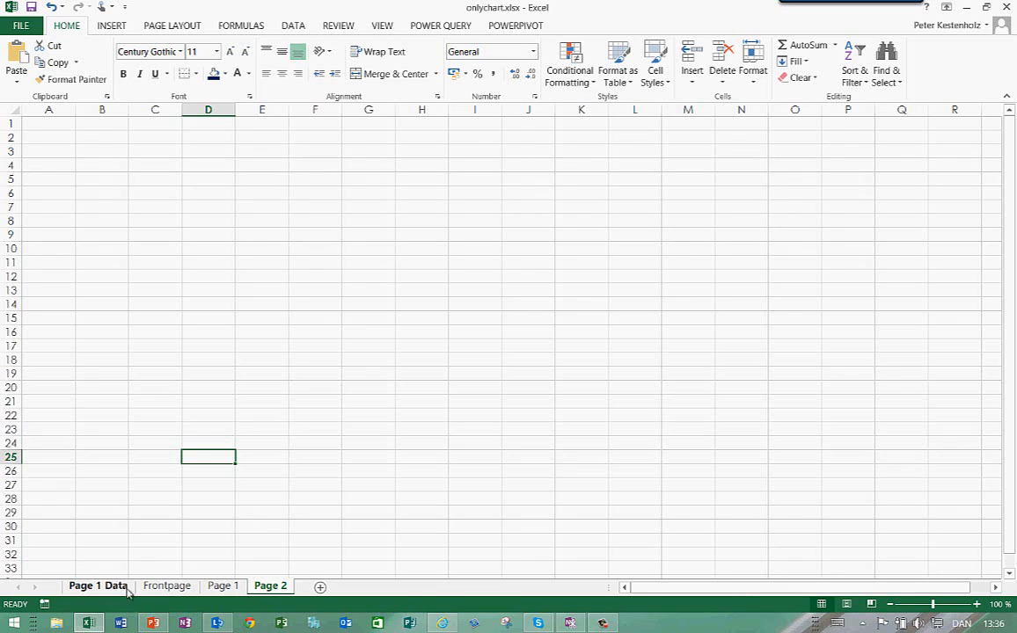
Add a new worksheet named "Page 2 Data" and place it directly after the Page 1 Data sheet
click(320, 588)
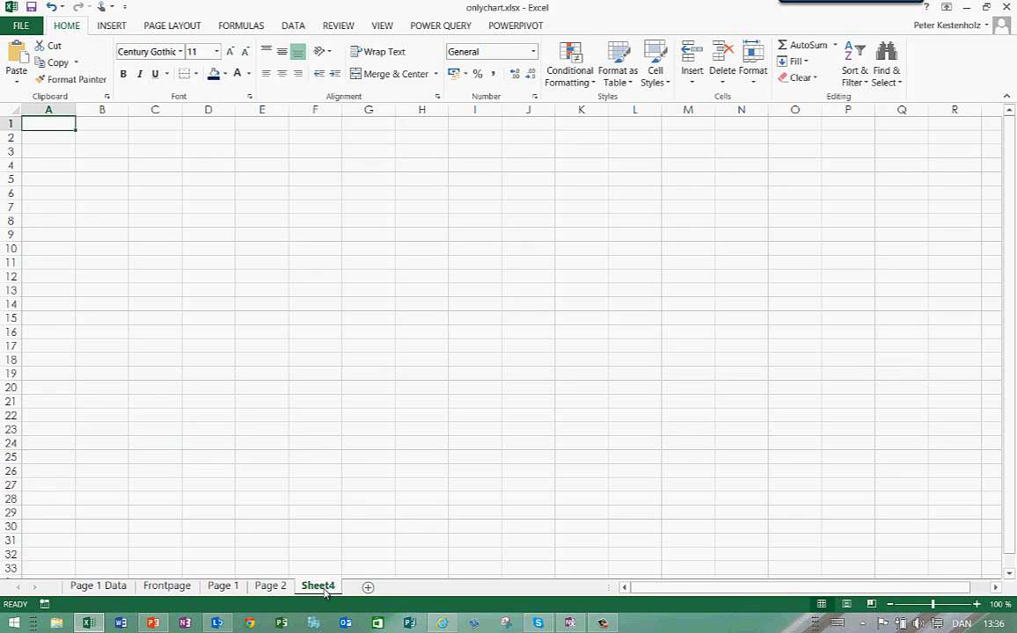
right_click(318, 586)
click(371, 451)
text(Page 2 Data)
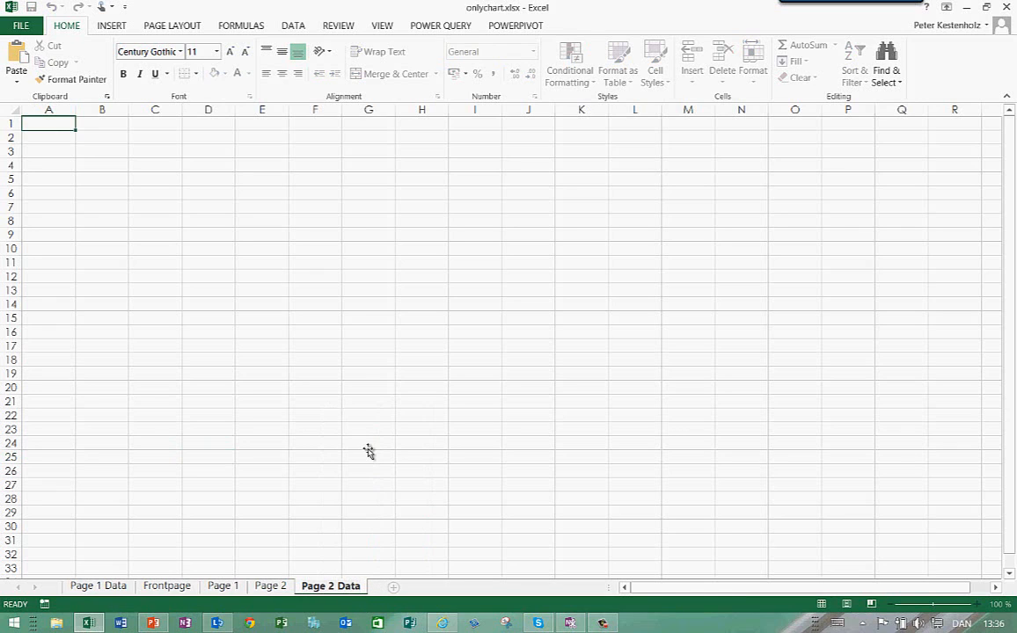
click(368, 448)
drag(346, 592, 153, 589)
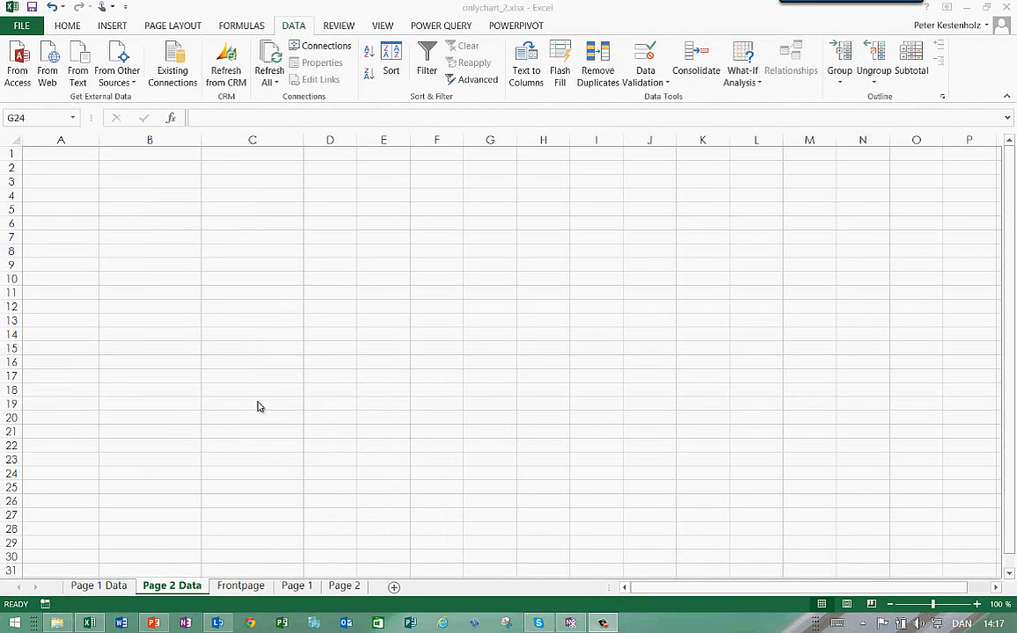
Copy the data feed URL ending in /_api/Projectdata/ from the connection string of the Page 1 Data sheet's Projects connection
click(106, 592)
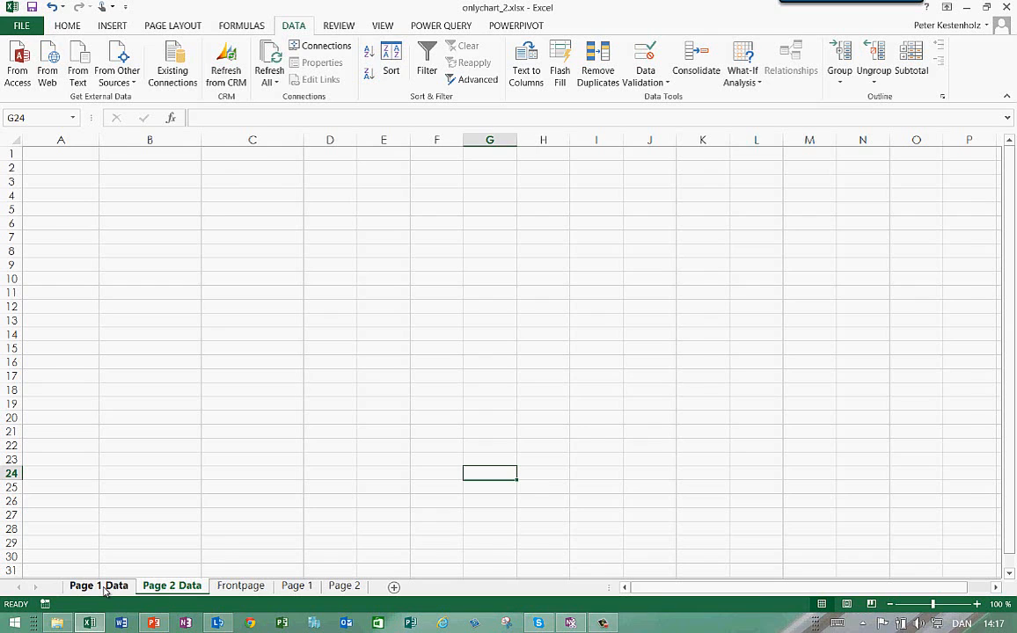
click(104, 590)
click(203, 237)
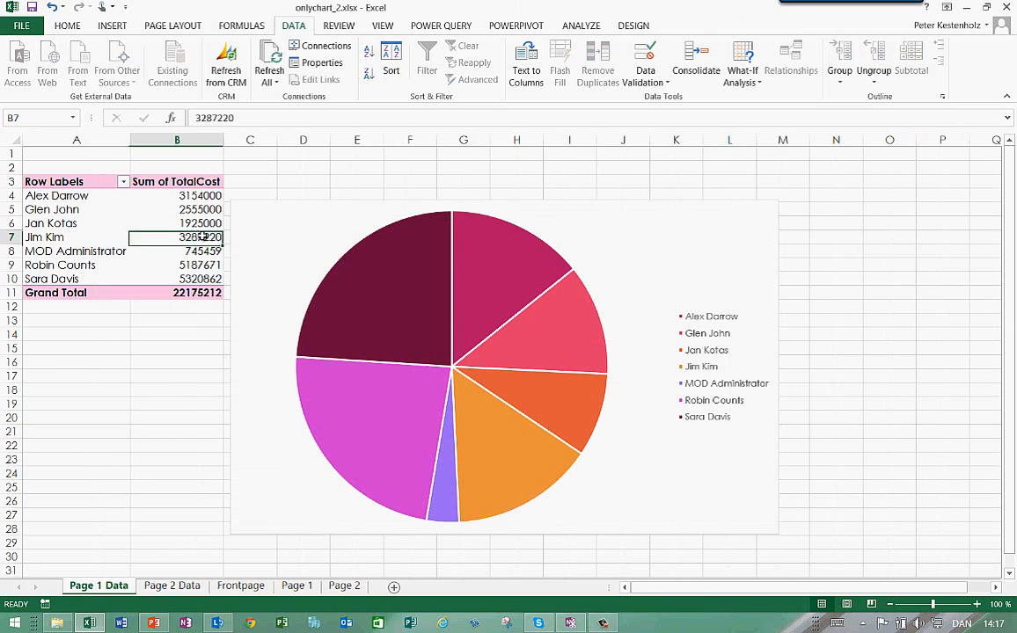
click(318, 50)
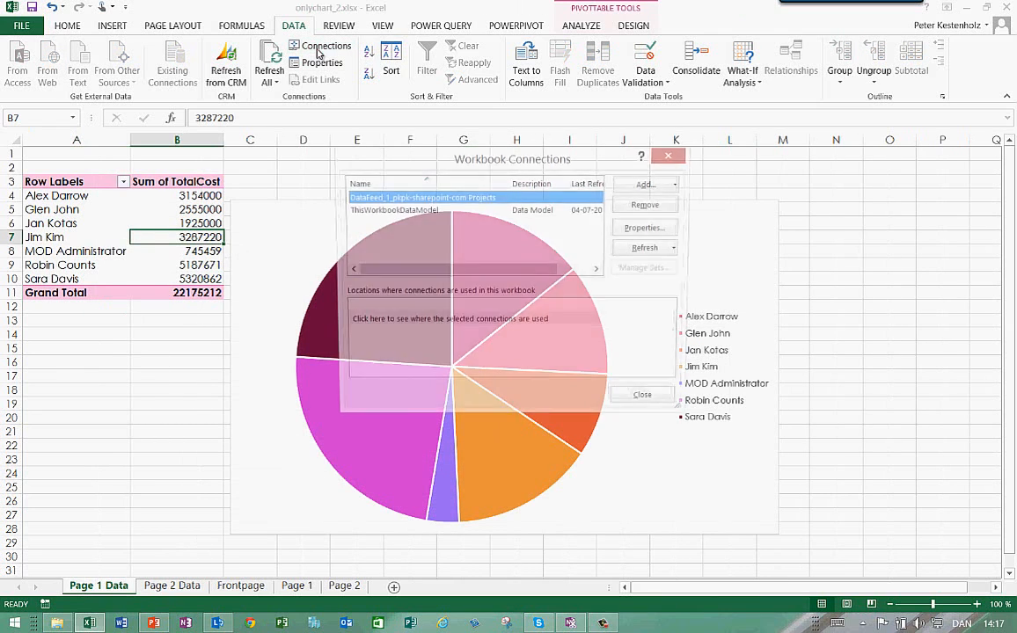
click(638, 230)
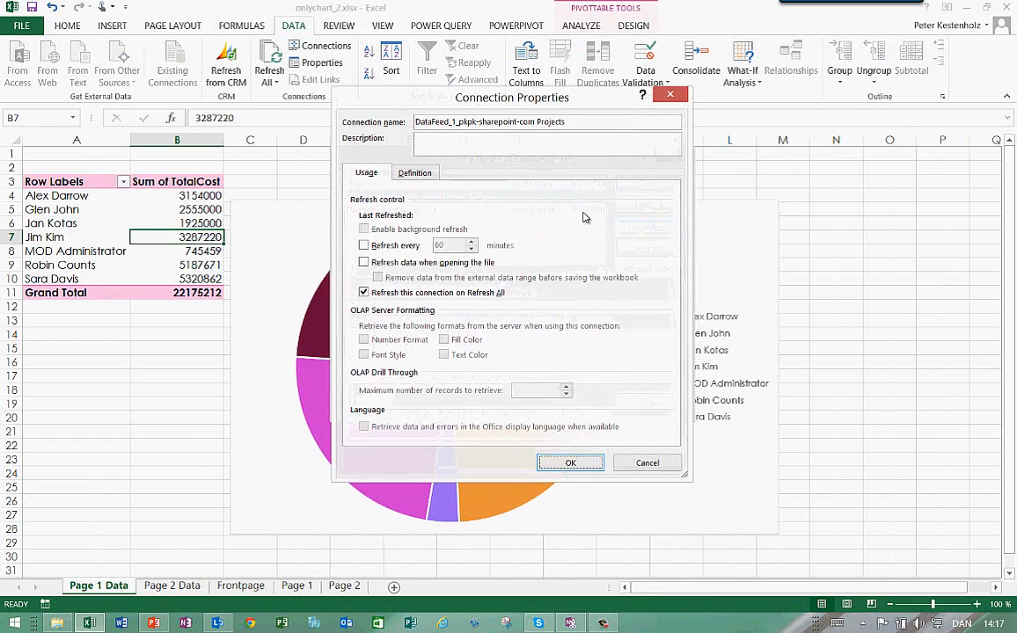
click(417, 174)
drag(475, 256, 484, 265)
key(ctrl+c)
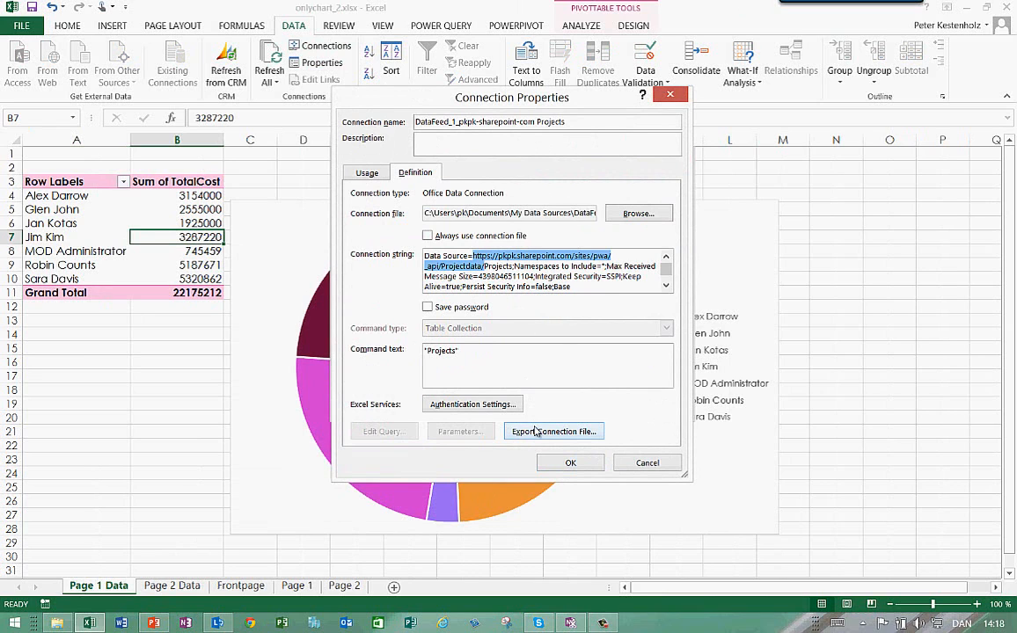
click(569, 464)
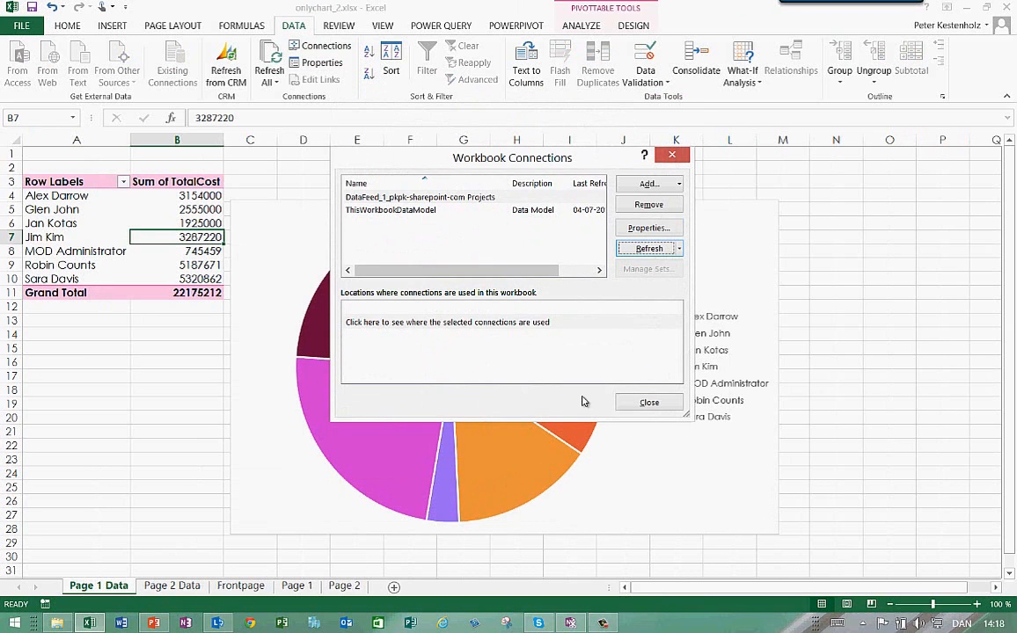
click(648, 403)
Connect cell A3 of the Page 2 Data sheet to an OData feed using the copied Projectdata URL and the default sign-in option
click(175, 586)
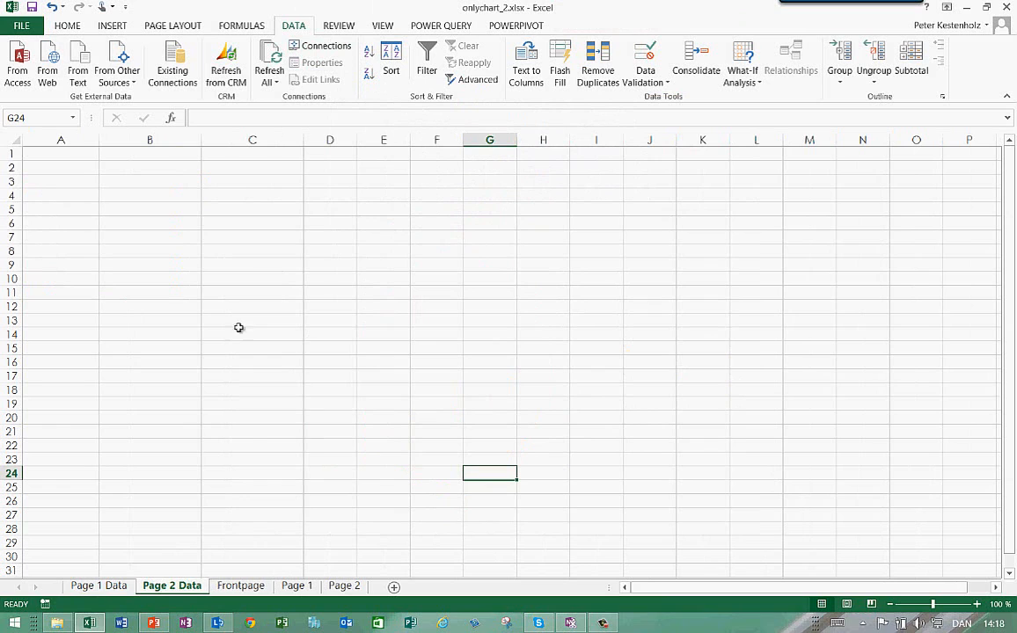
click(74, 183)
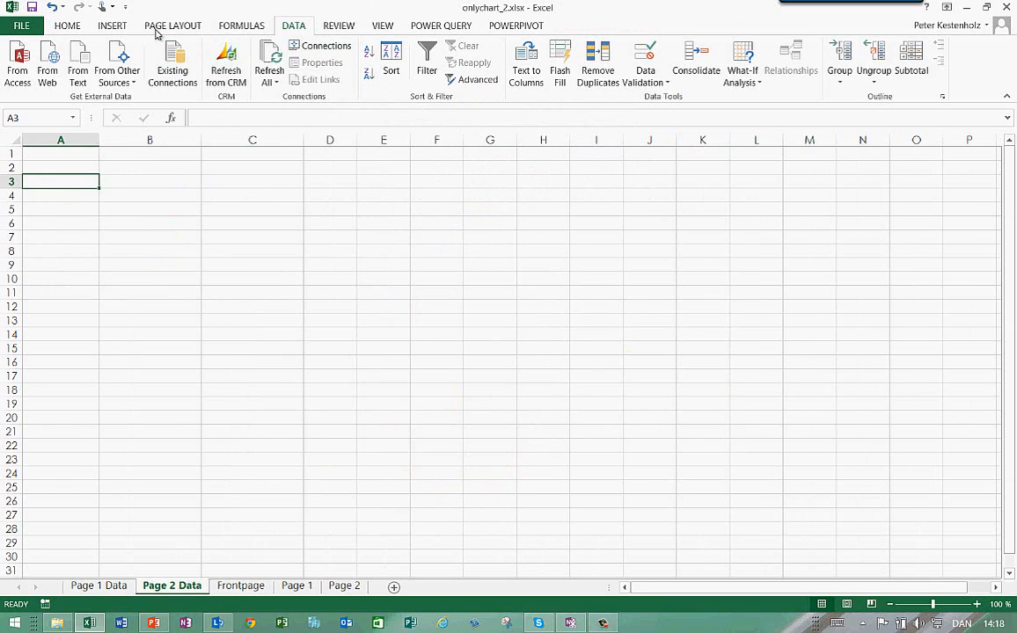
click(124, 27)
click(287, 29)
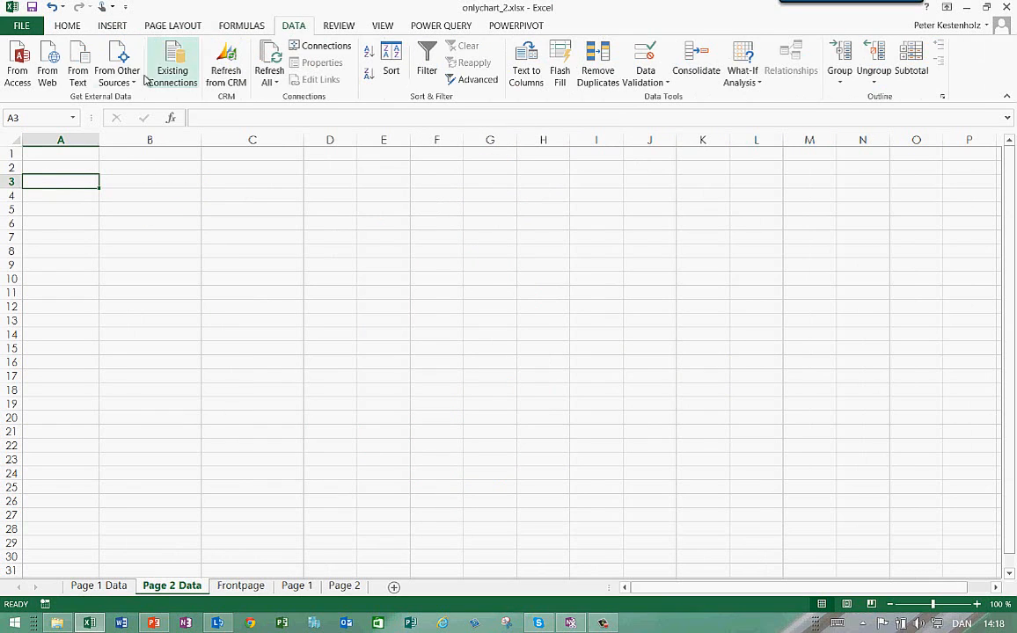
click(117, 72)
click(199, 234)
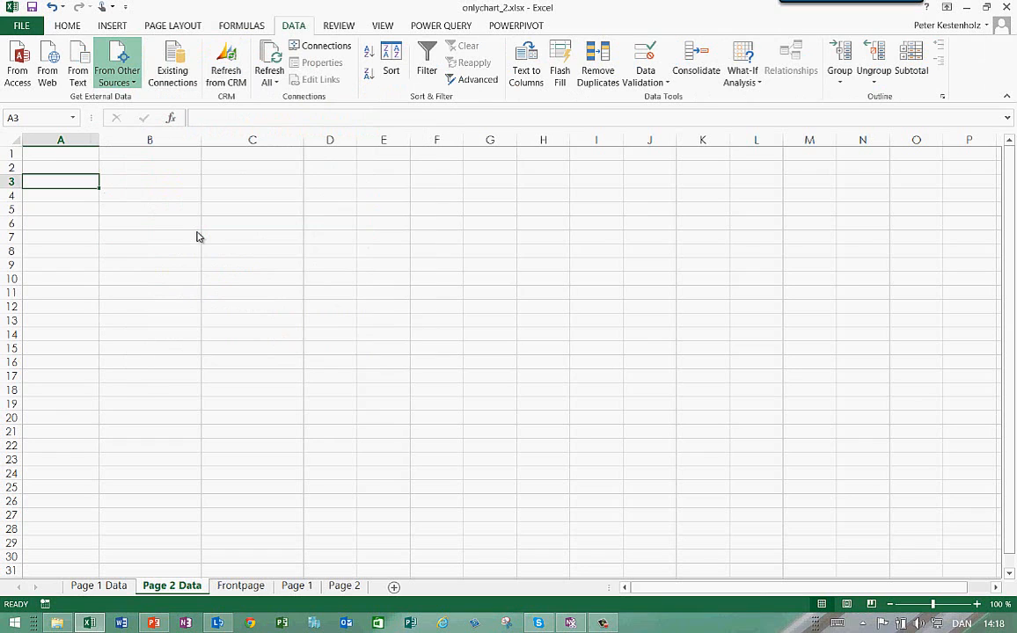
key(ctrl+v)
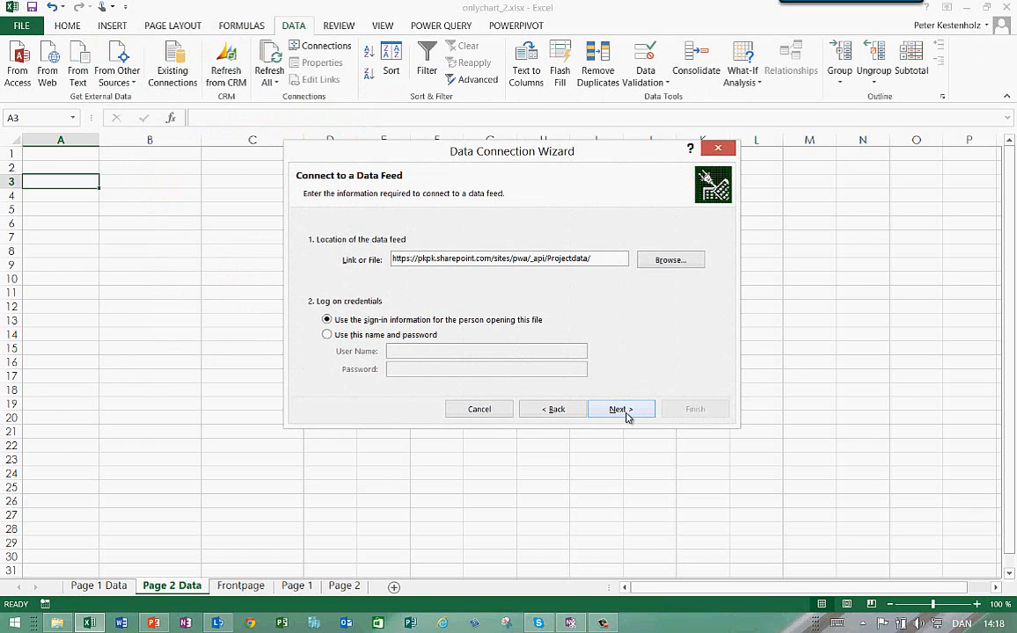
click(627, 414)
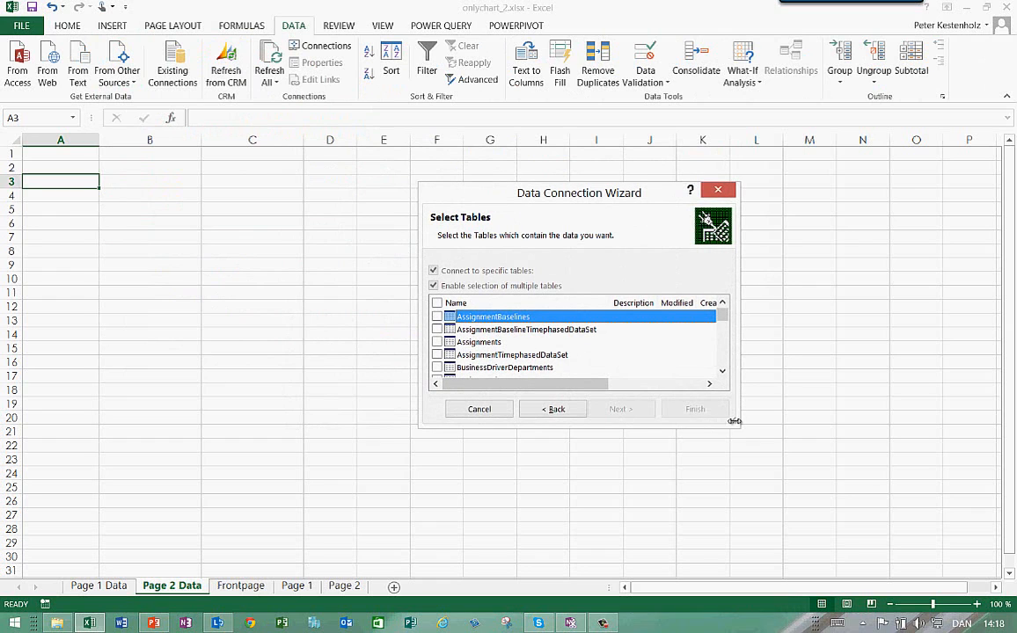
Choose the ProjectWorkflowStageDataSet table from the feed and import it as a PivotTable report at cell A3
drag(734, 423, 856, 553)
drag(845, 364, 844, 428)
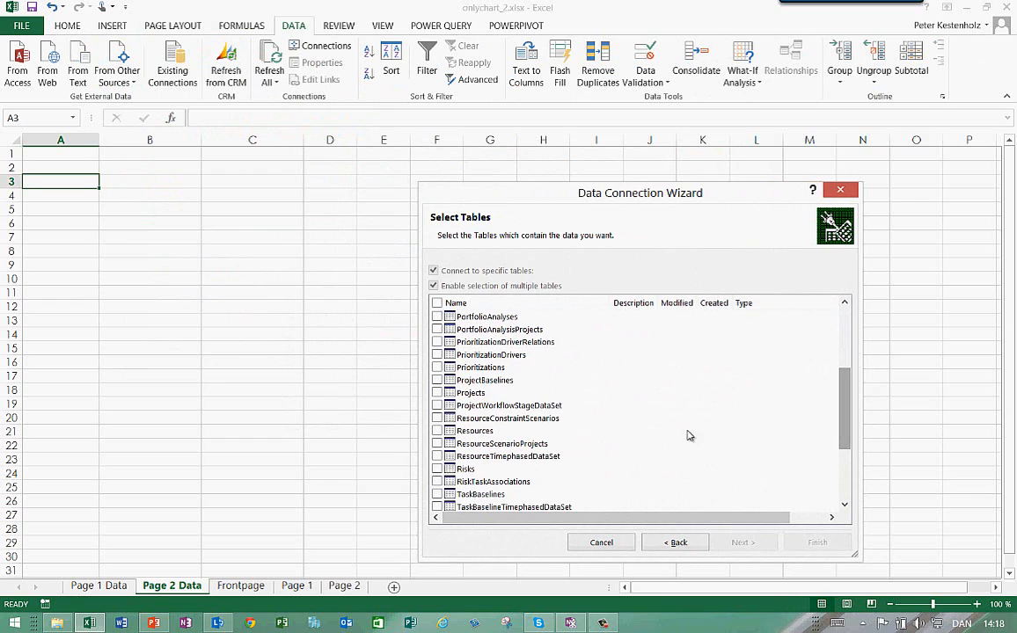
click(437, 407)
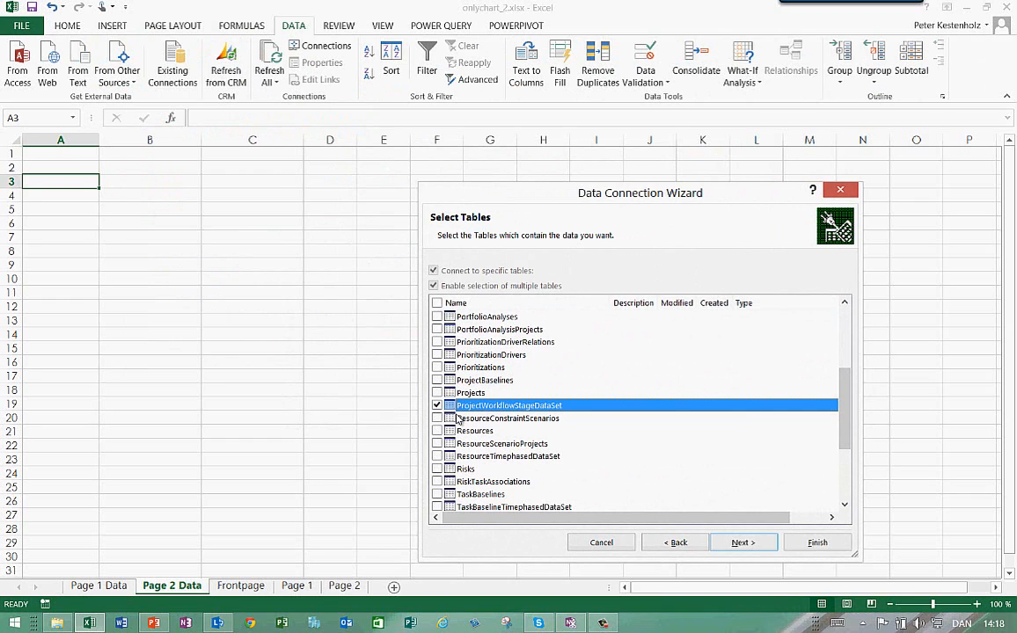
click(755, 546)
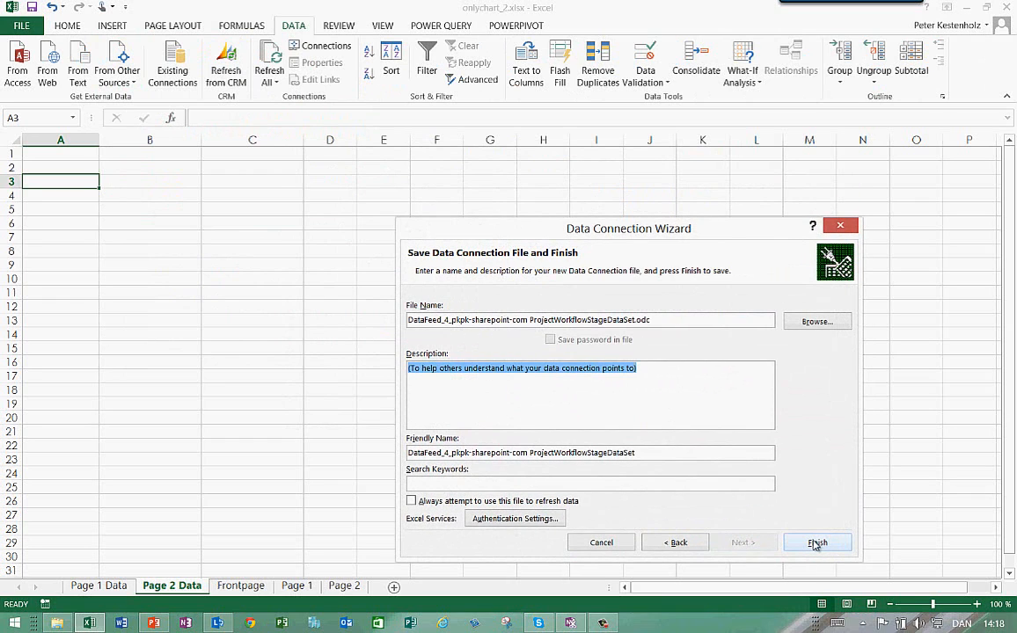
click(816, 544)
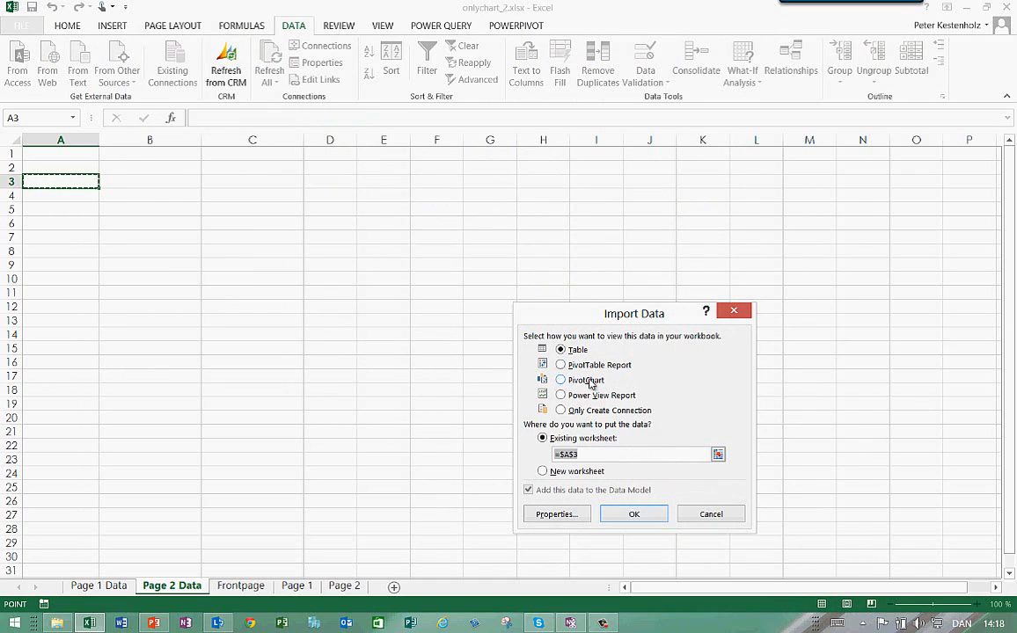
click(565, 364)
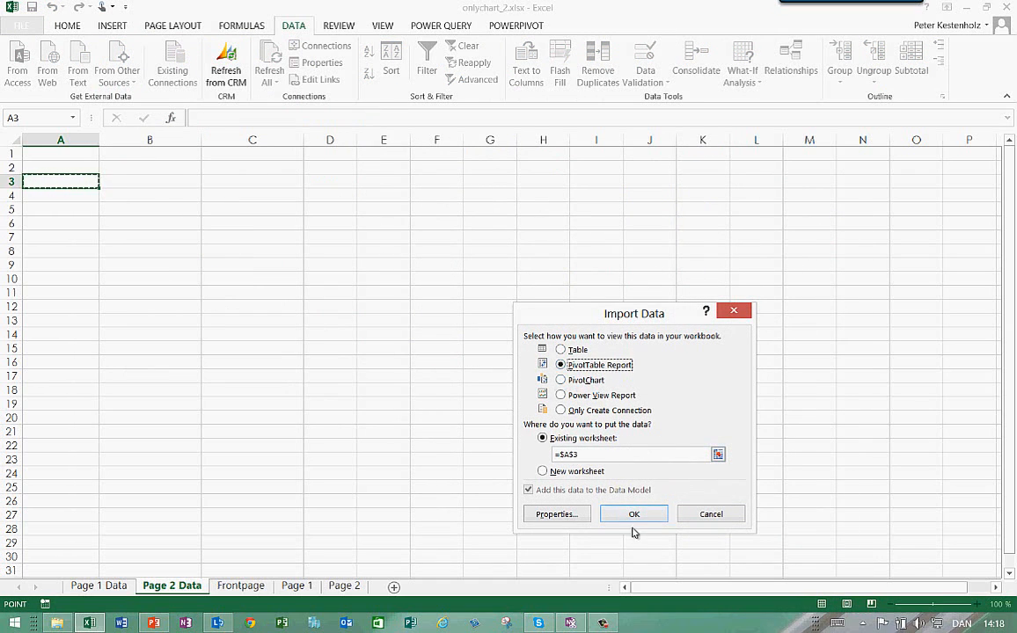
click(633, 516)
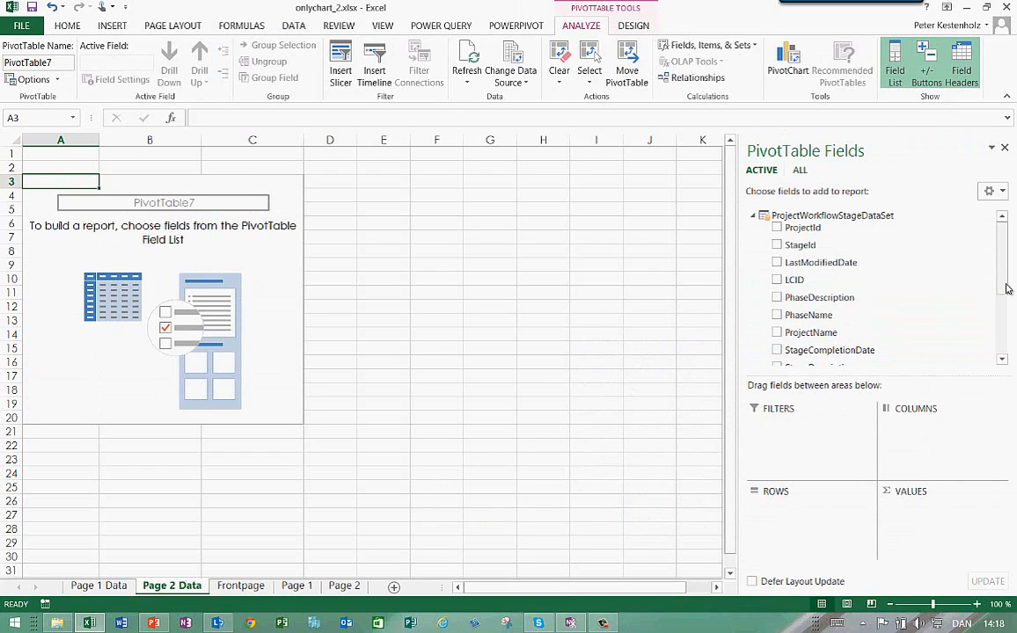
Check the available pivot fields against the Count of Projects By Stage chart in PowerPoint, and return to Excel
mouse_move(1007, 289)
mouse_down()
mouse_move(1005, 370)
mouse_move(1004, 290)
mouse_up()
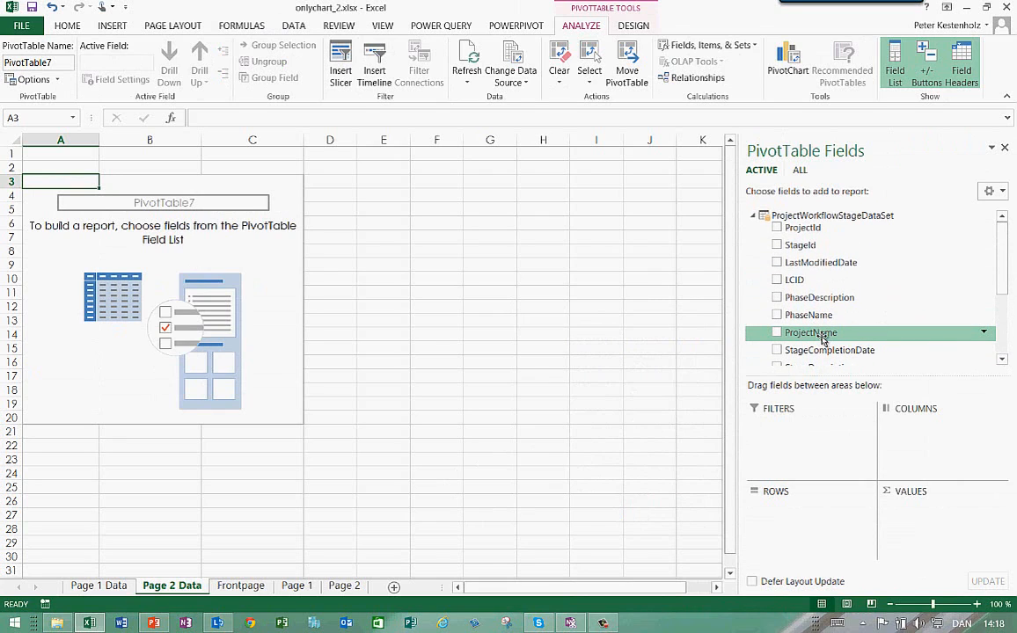
click(155, 624)
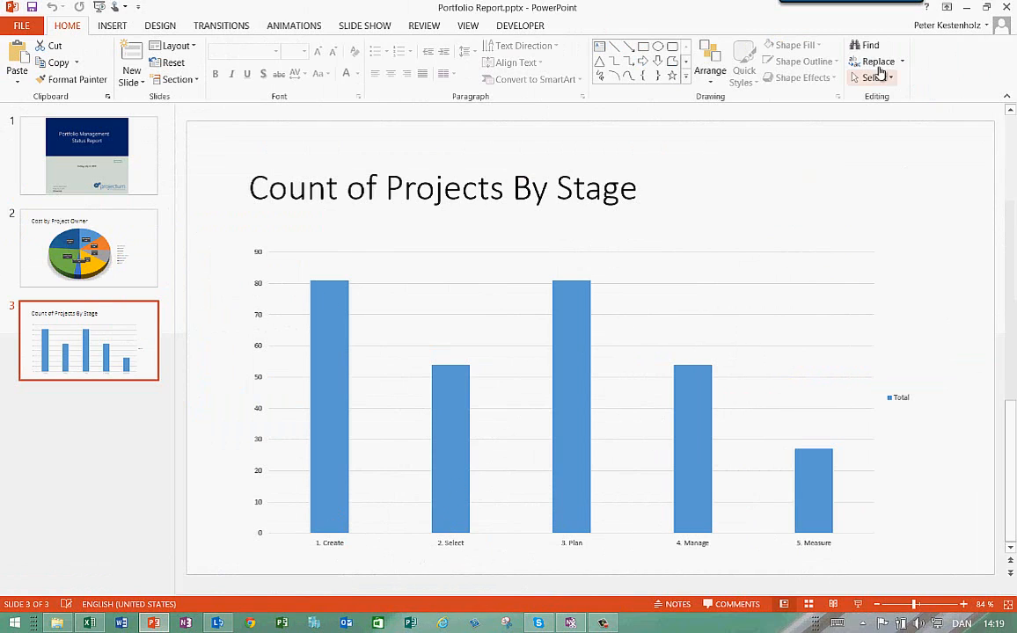
click(968, 11)
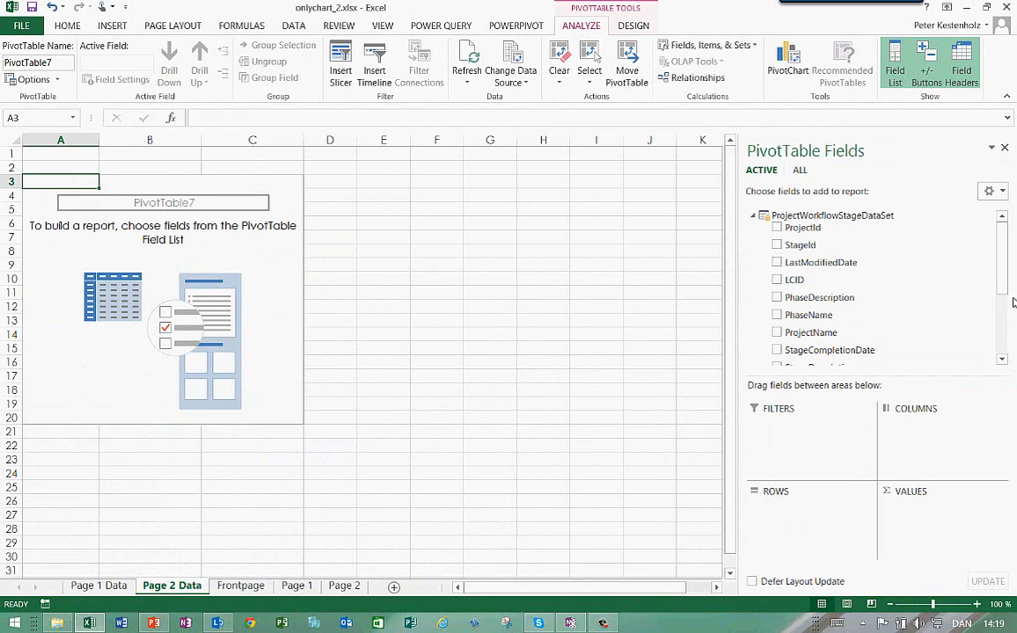
Build the pivot table with PhaseName as rows and the count of ProjectName as values
drag(1006, 267, 1003, 305)
drag(796, 235, 791, 517)
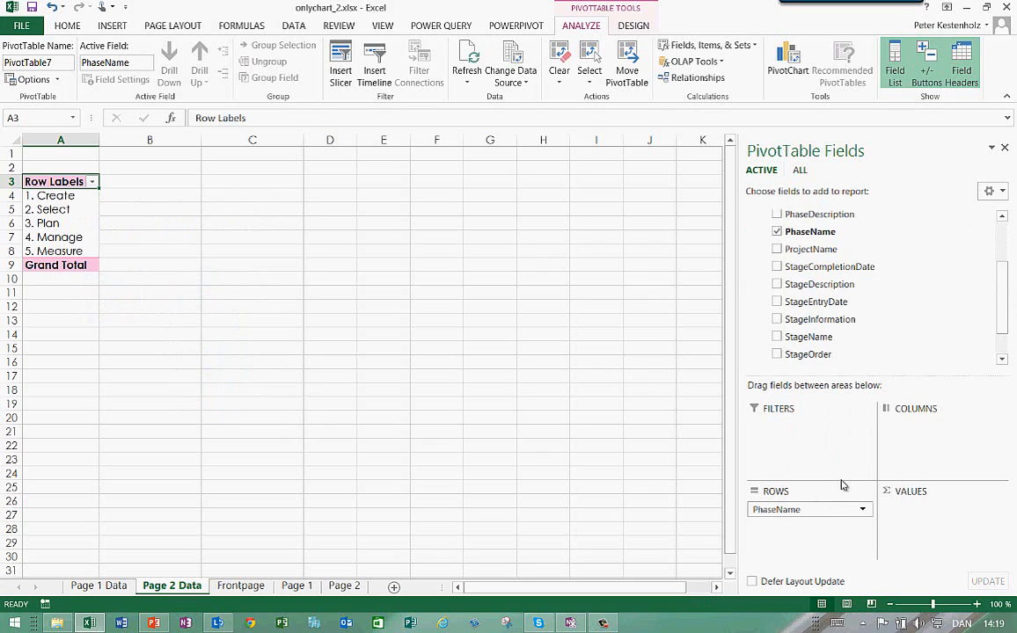
drag(1004, 295, 1004, 288)
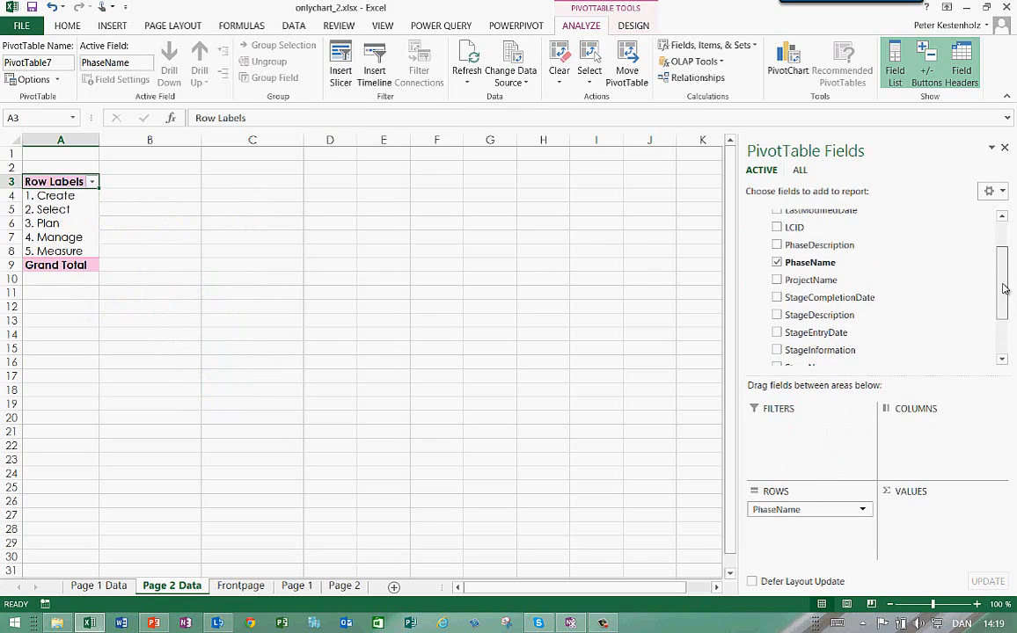
drag(791, 280, 939, 527)
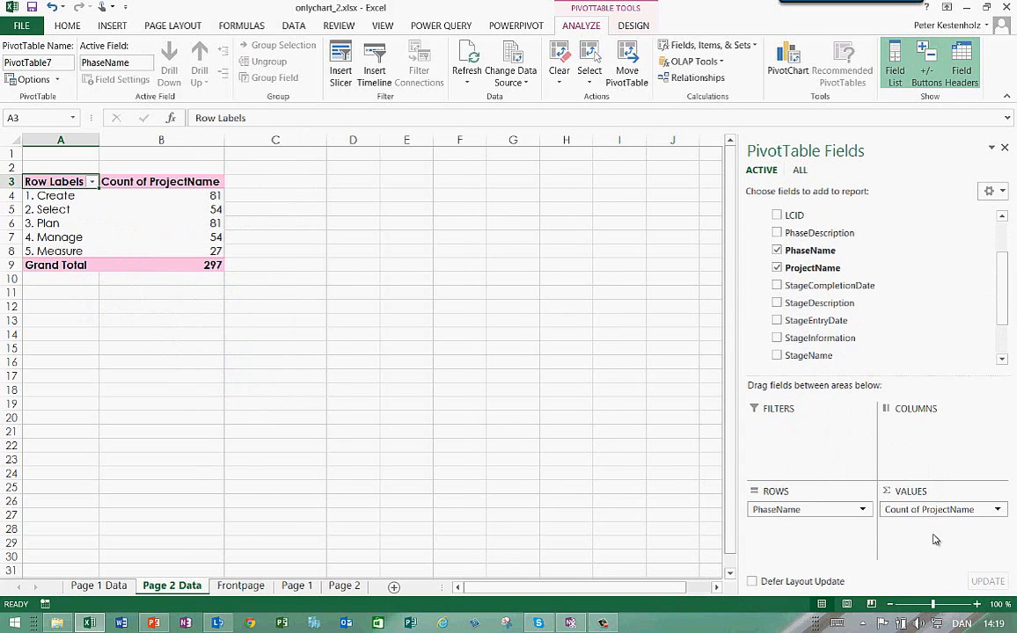
Add StageStatus as a report filter to the pivot table on the Page 2 Data sheet
click(200, 265)
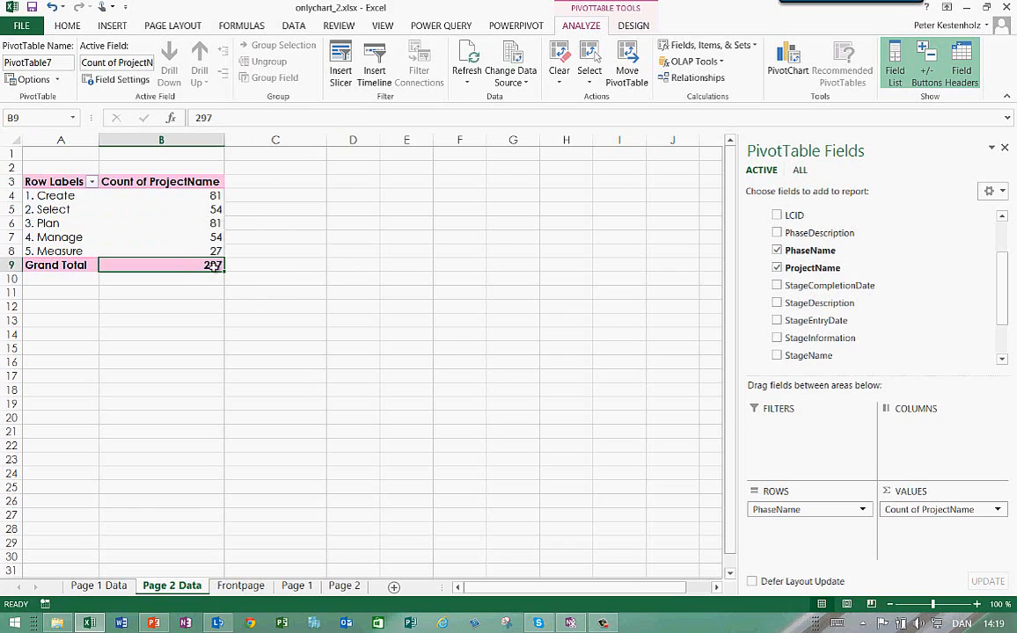
mouse_move(212, 267)
scroll(1003, 296, down, 2)
drag(824, 349, 833, 431)
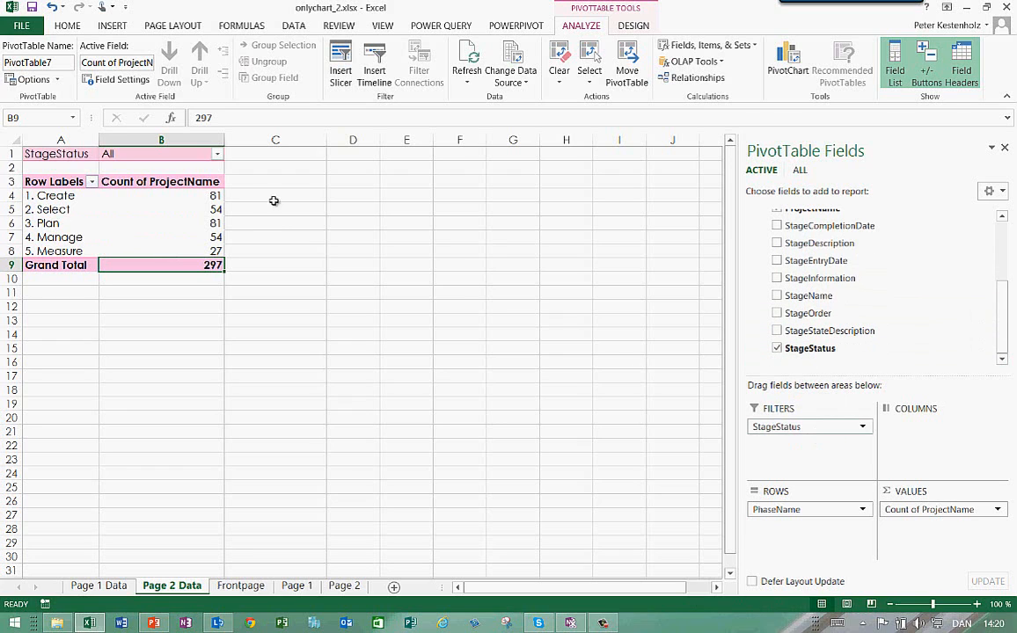
Enable multiple item selection in the StageStatus filter and limit the pivot table to status 1
click(216, 154)
click(79, 298)
click(55, 190)
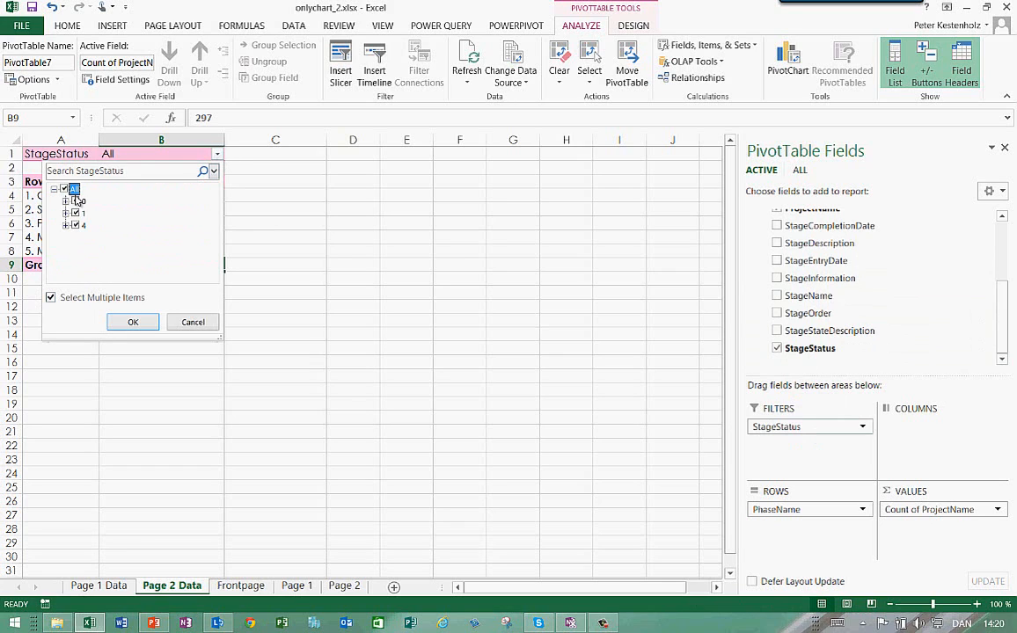
click(75, 202)
click(76, 213)
click(133, 322)
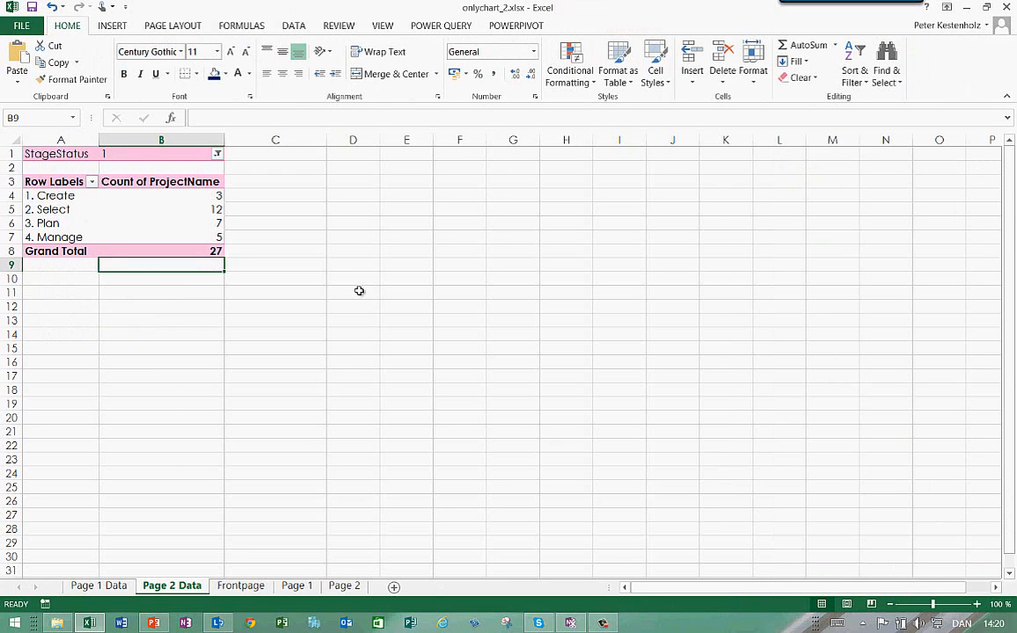
Insert a clustered column pivot chart from the phase pivot table on Page 2 Data and enlarge it
click(211, 250)
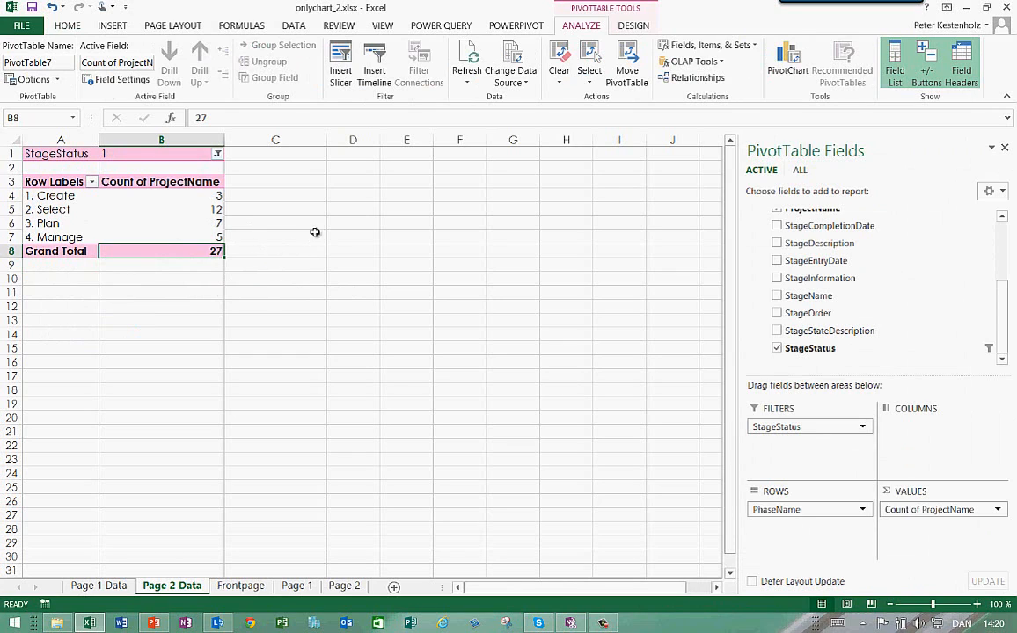
mouse_move(184, 225)
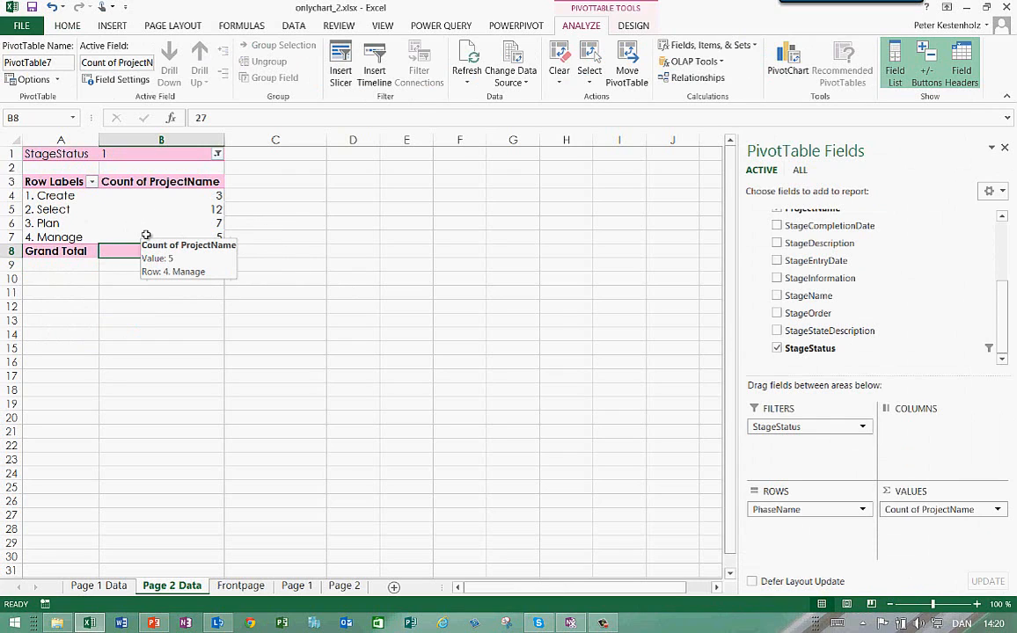
click(146, 236)
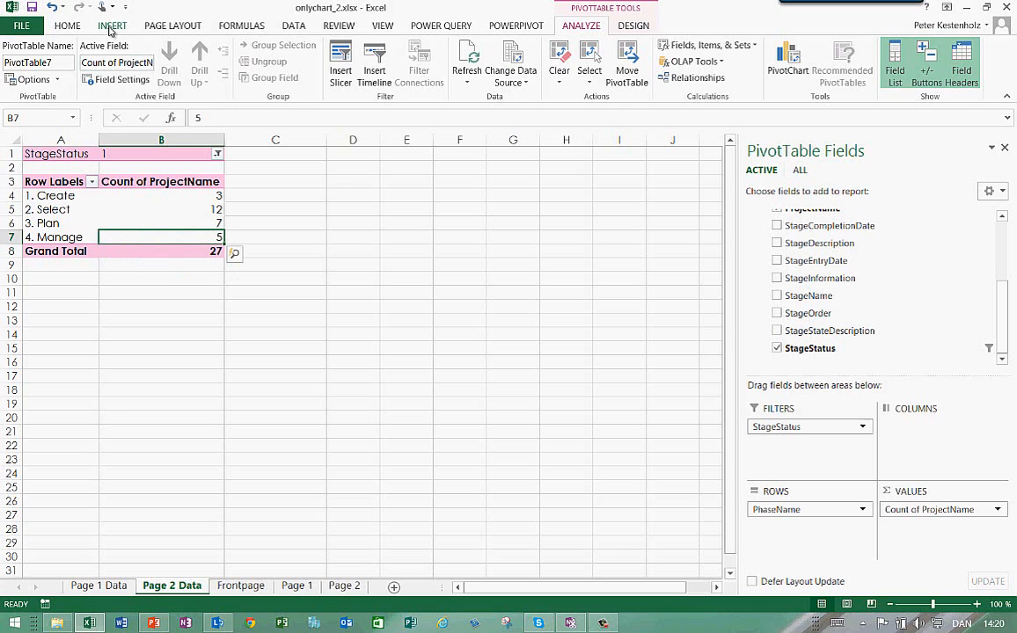
click(112, 25)
click(419, 81)
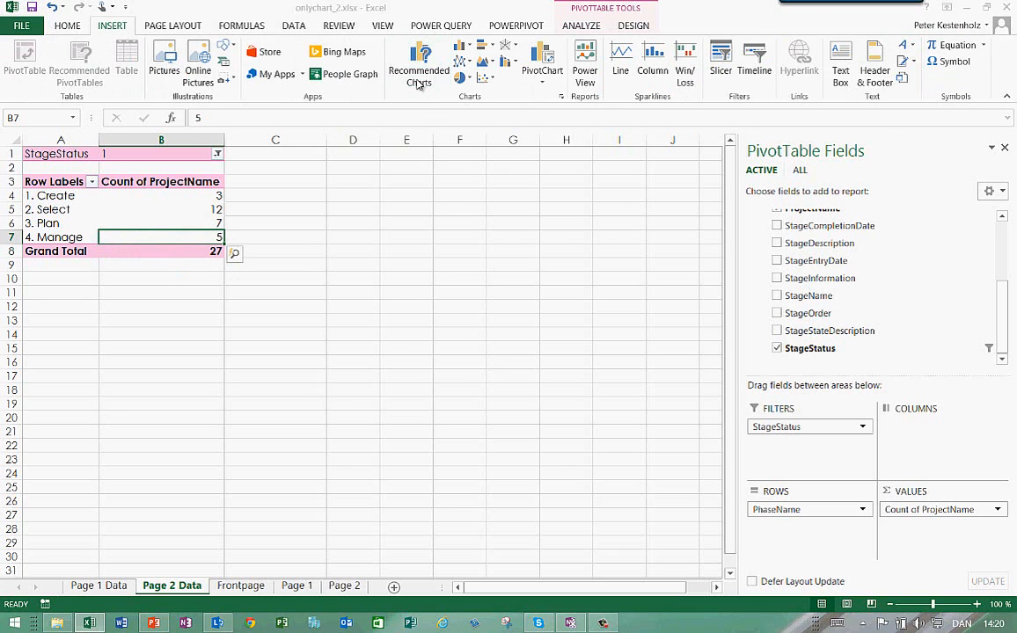
click(797, 573)
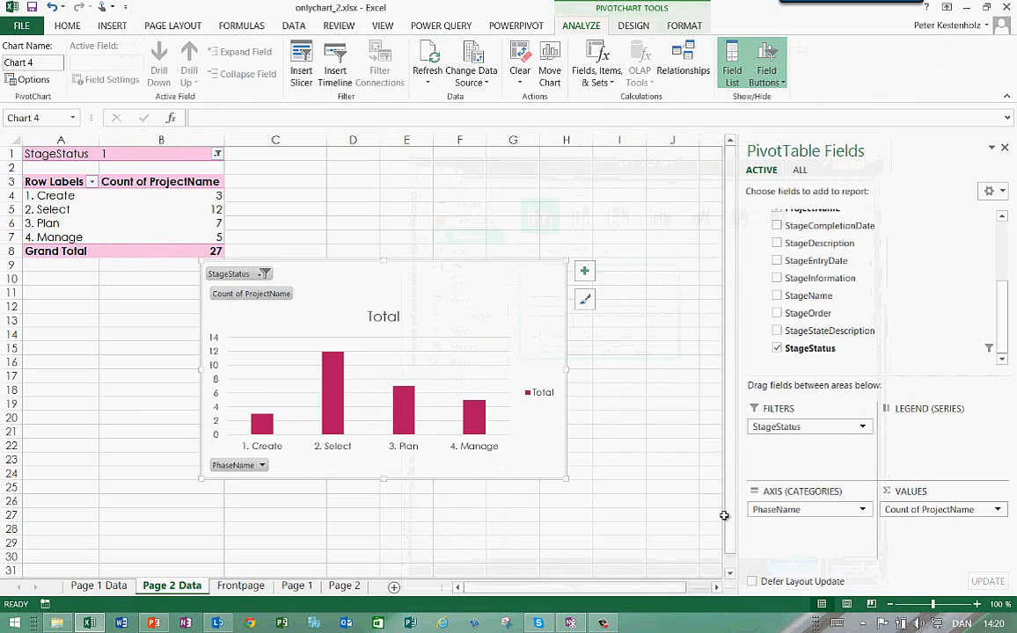
drag(566, 263, 683, 215)
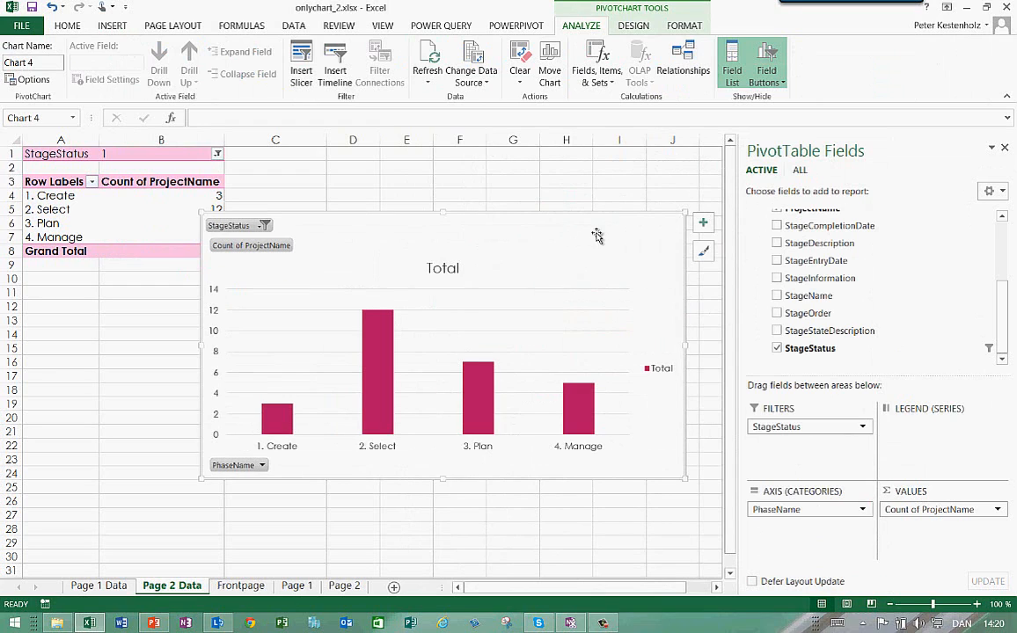
Title the pivot chart "Projects By Phase" and hide all its field buttons
double_click(448, 270)
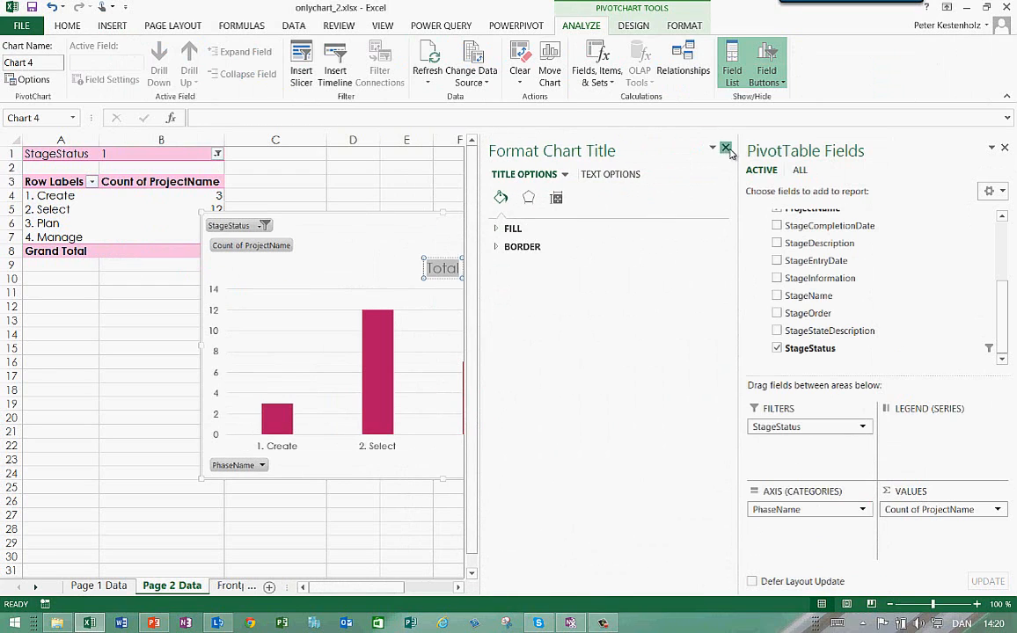
click(725, 147)
text(Projects By Phase)
click(385, 233)
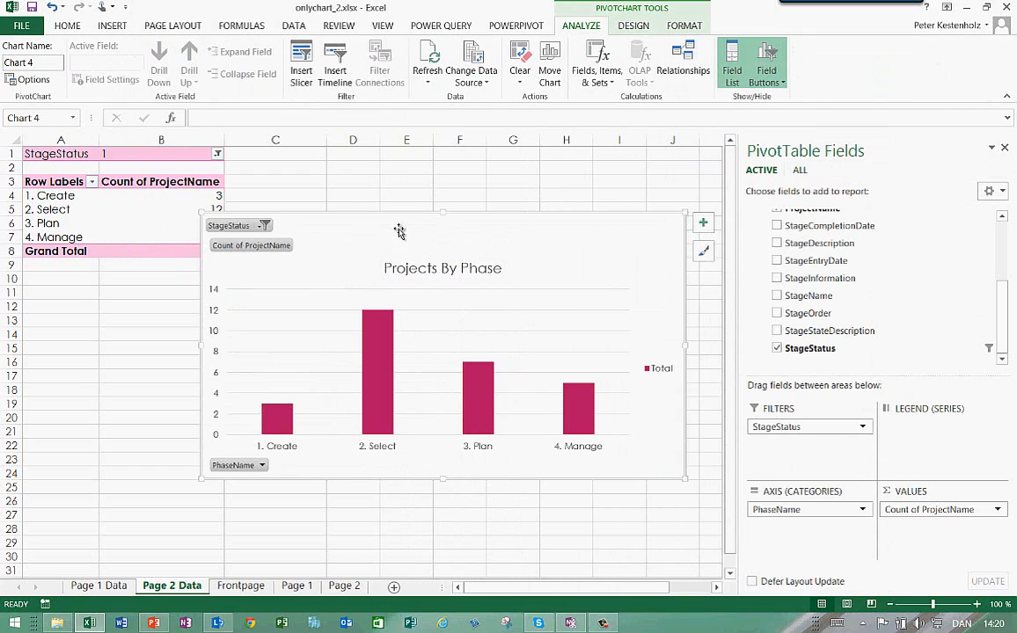
click(766, 56)
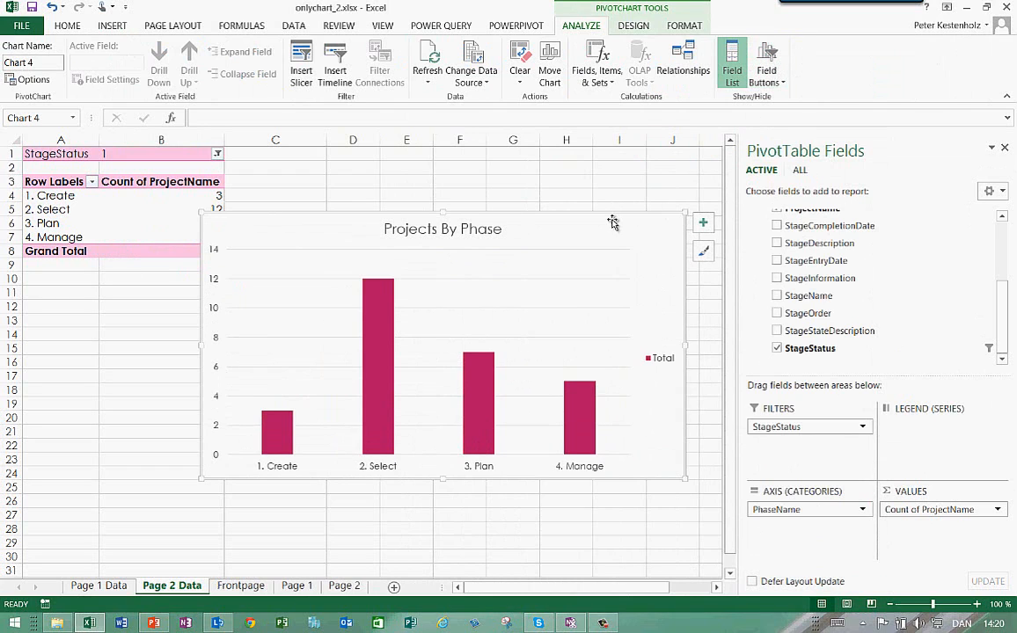
Paste the Projects By Phase chart into the upper-left corner of the Page 2 sheet and enlarge it to about 10.1 by 17.4 cm
click(350, 588)
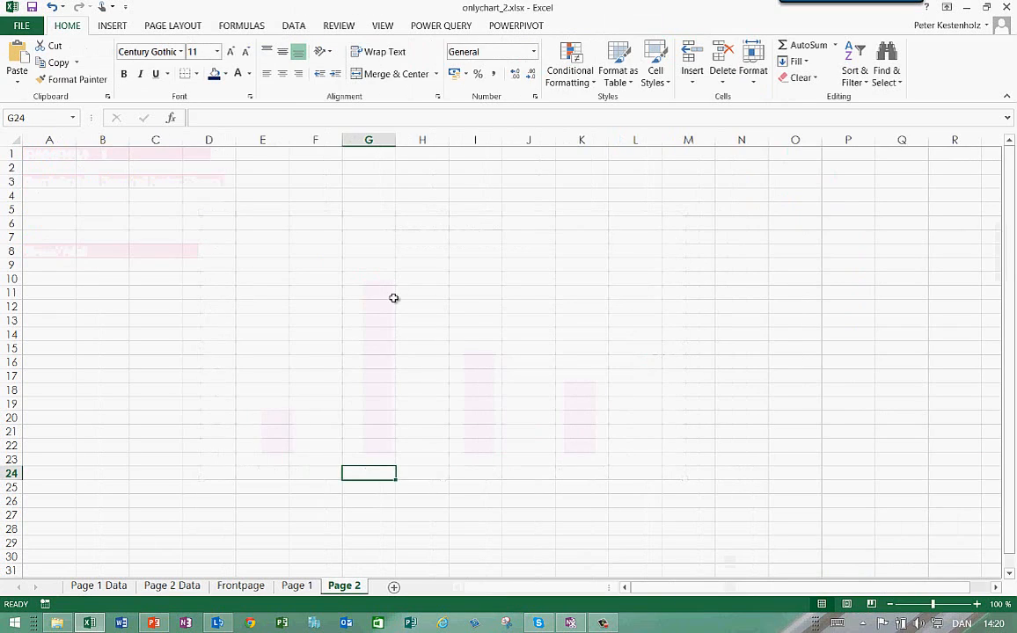
drag(628, 469, 308, 148)
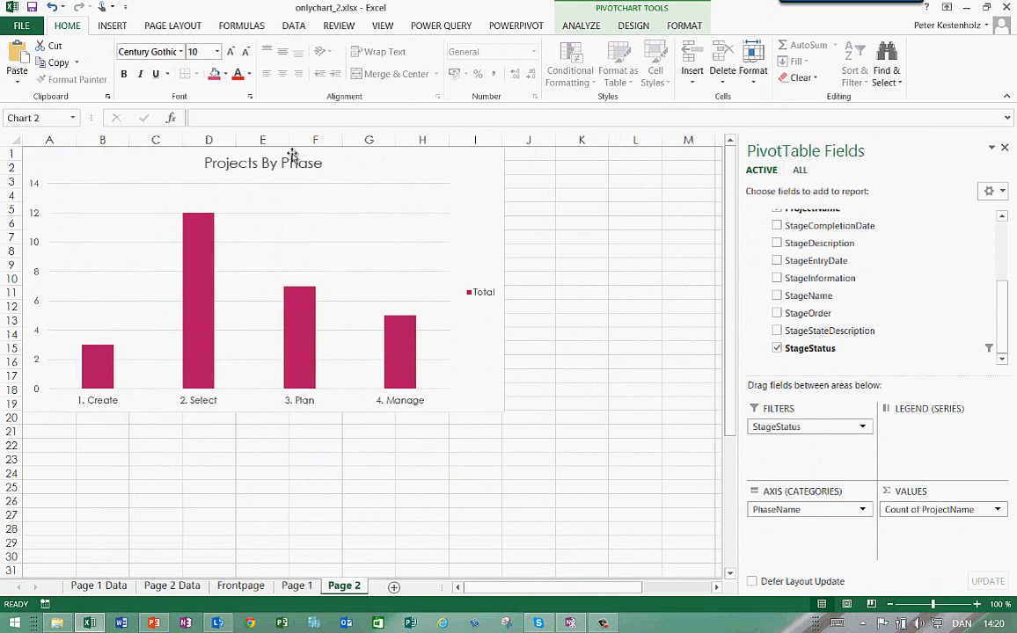
drag(512, 416, 522, 438)
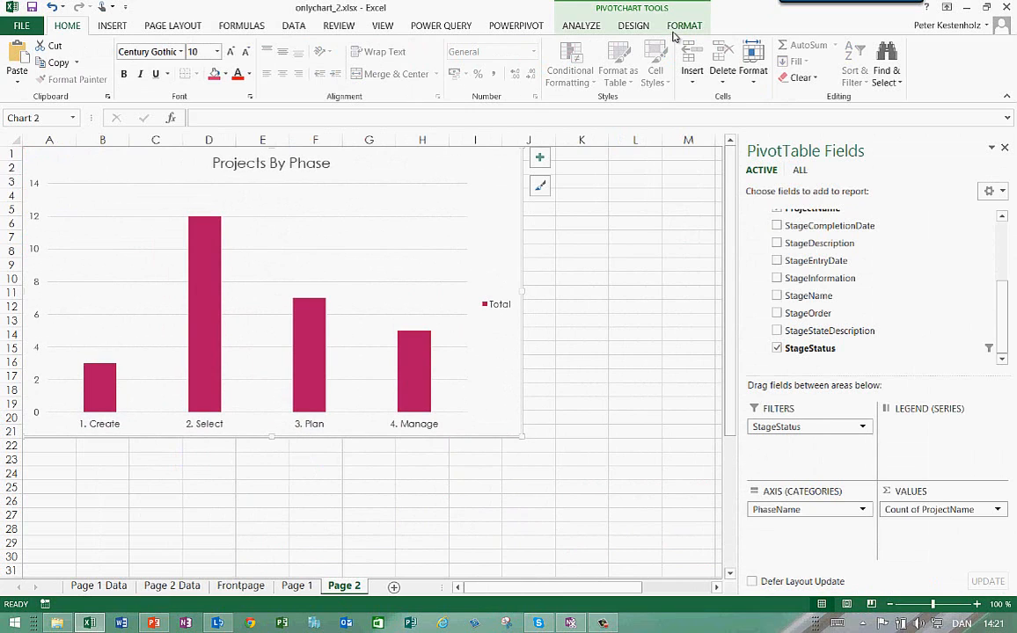
Remove the outline from the Projects By Phase chart on Page 2
click(684, 26)
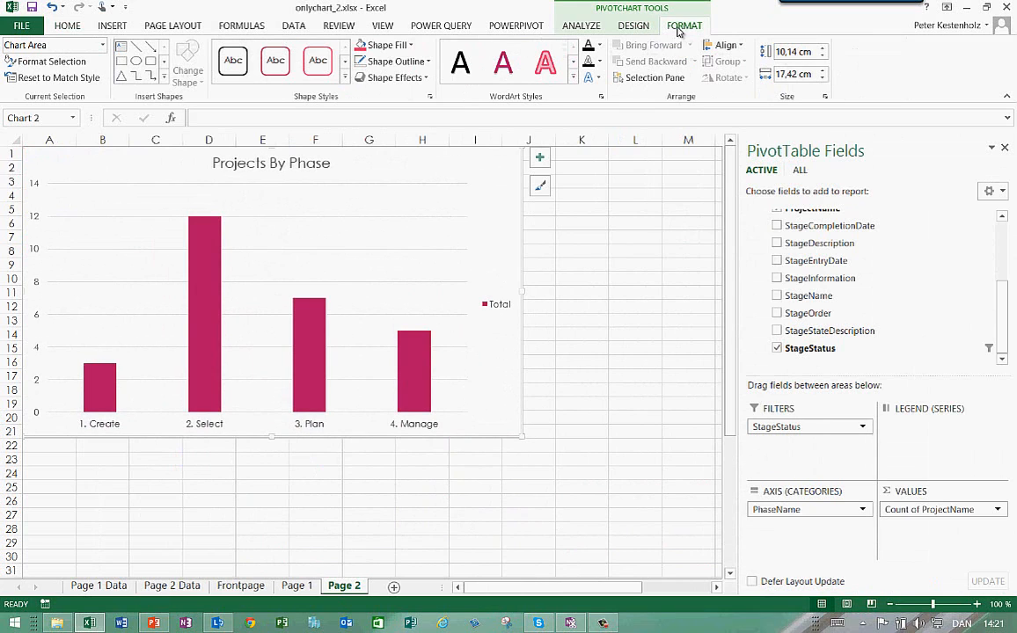
click(427, 62)
click(392, 206)
click(582, 220)
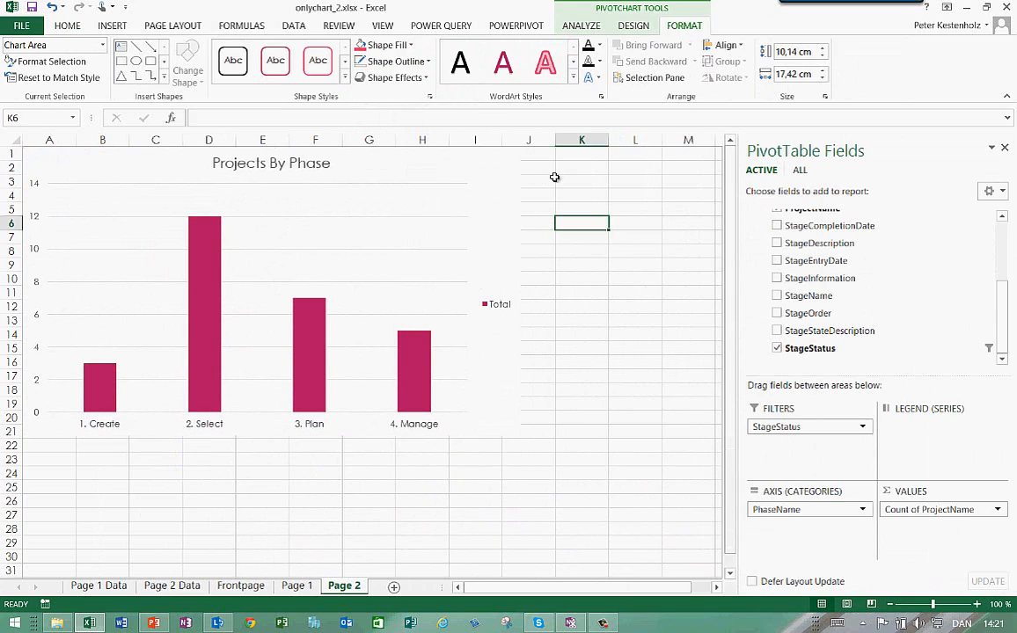
Hide the formula bar, gridlines and headings on Page 2, and compare the sheet with Page 1
click(383, 27)
click(220, 51)
click(161, 73)
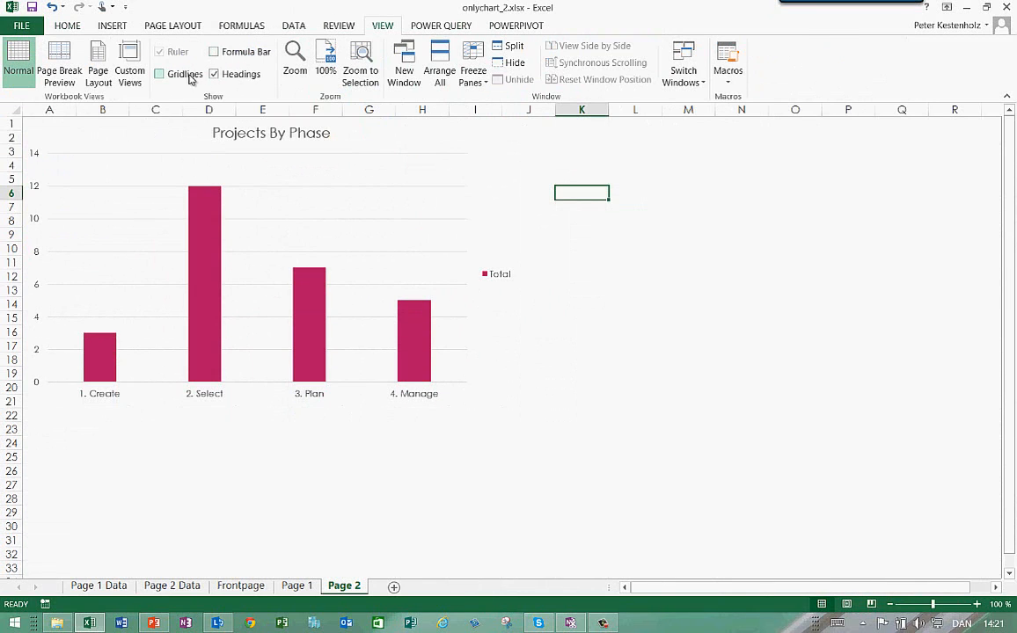
click(233, 77)
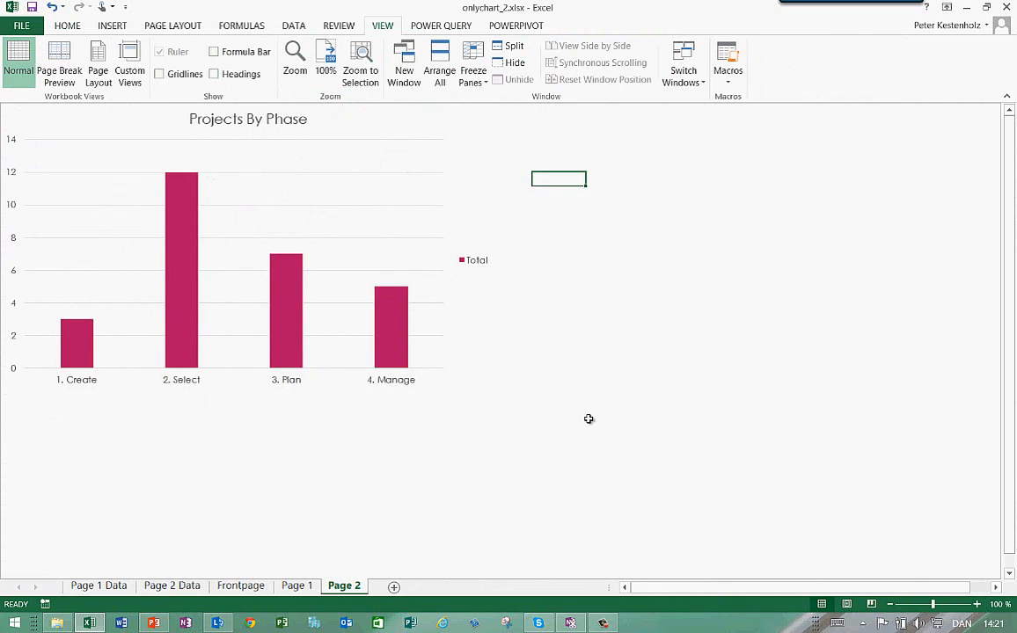
click(298, 587)
click(352, 588)
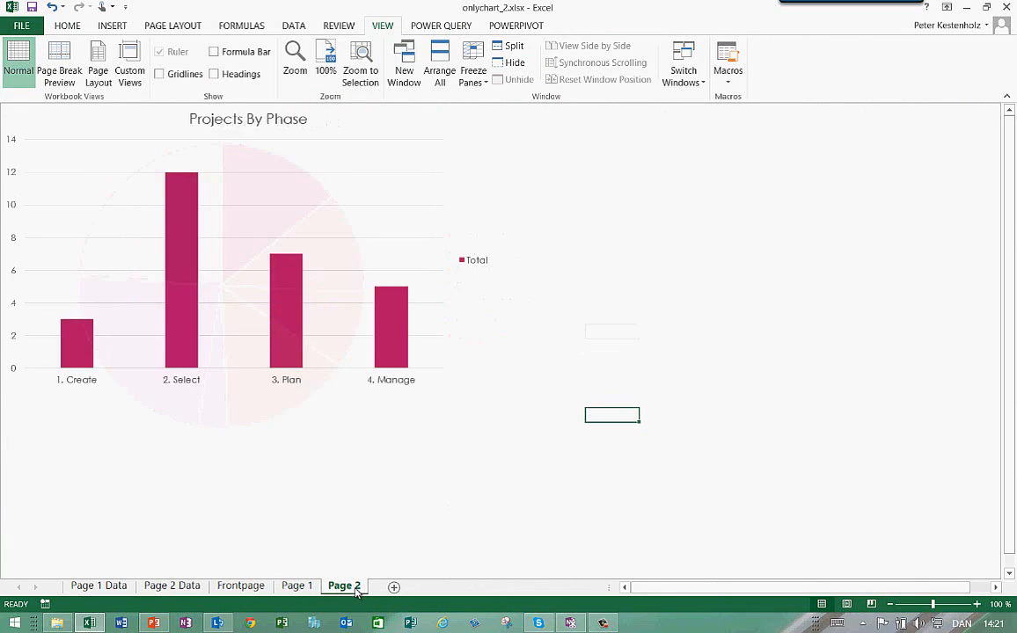
Shrink the chart on Page 2 Data and place it beside the pivot table, and return to the Frontpage sheet
click(172, 585)
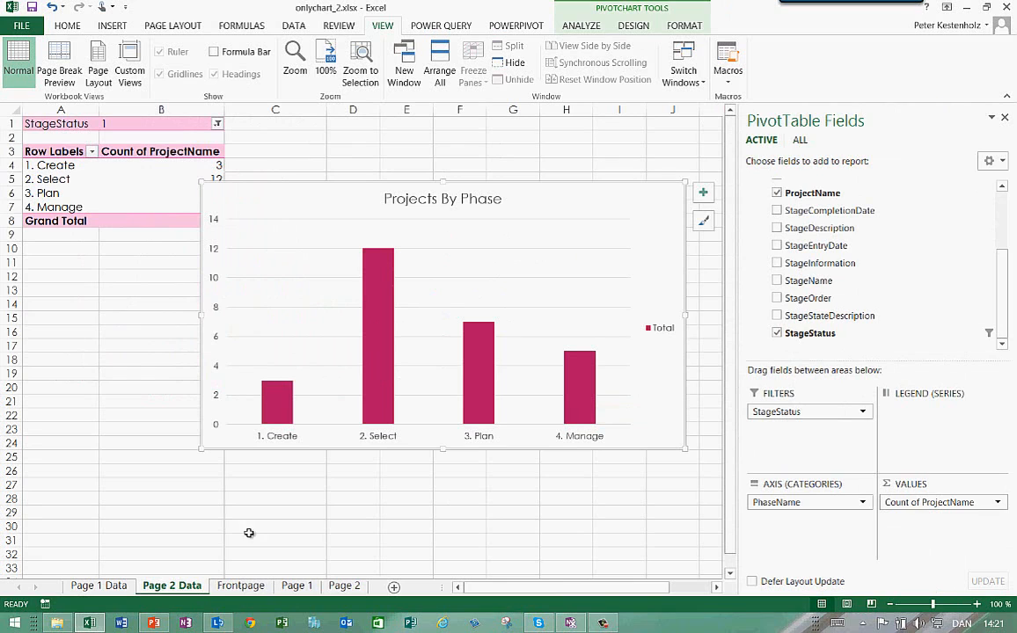
drag(201, 453, 289, 391)
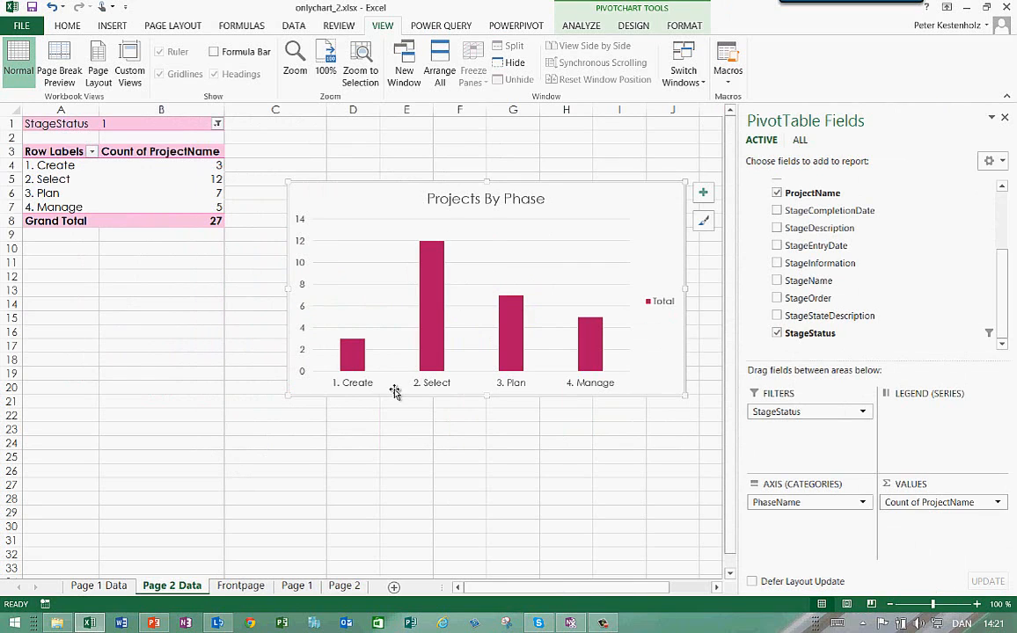
drag(395, 390, 368, 347)
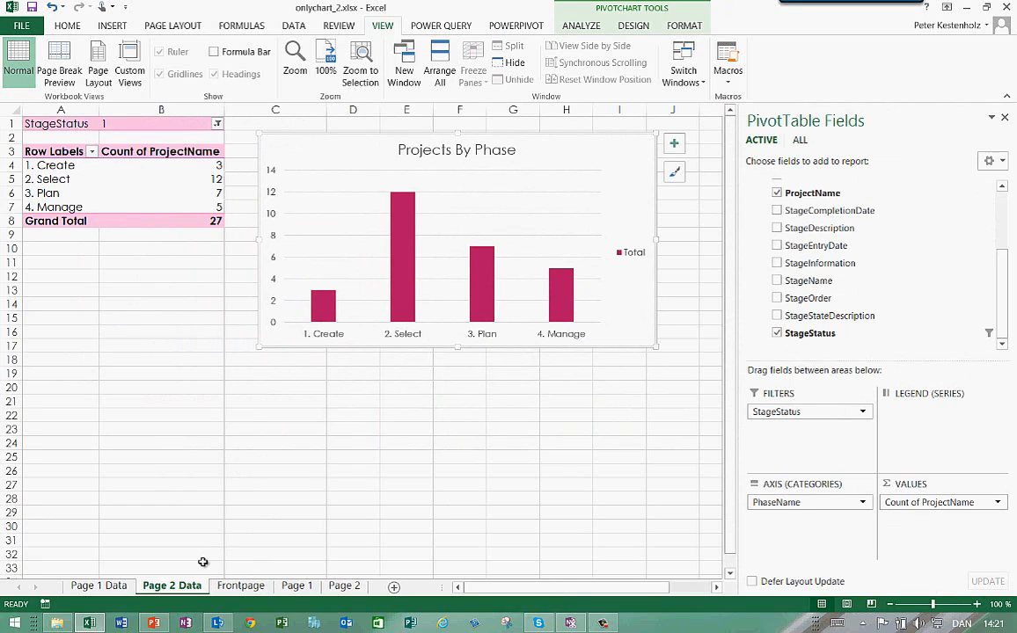
click(245, 587)
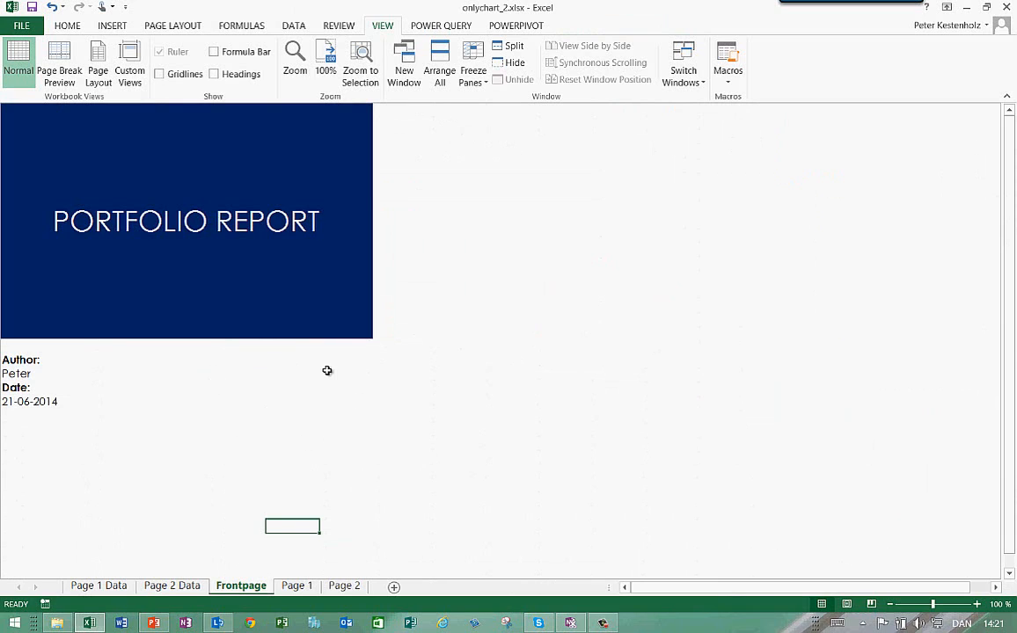
click(241, 373)
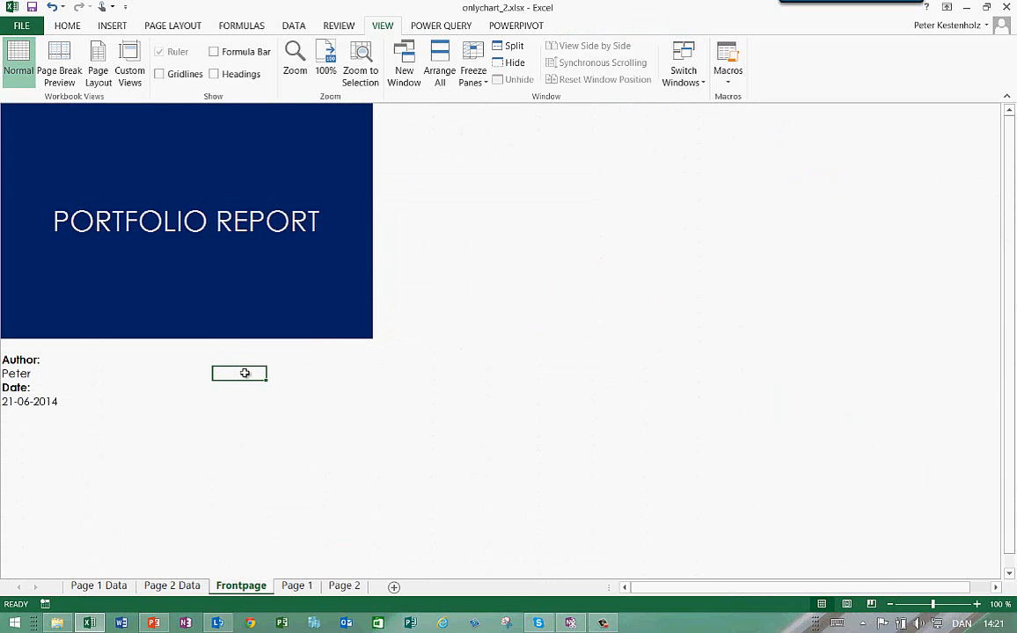
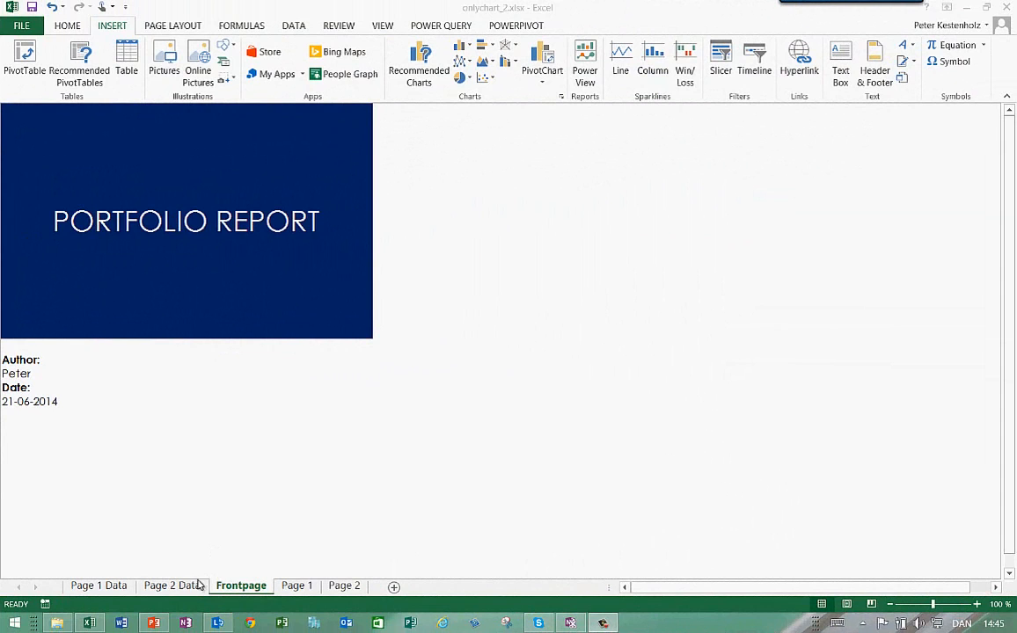
Start inserting a slicer for the Page 2 Data pivot table, collapsing both field tables and moving the dialog clear of the chart
click(181, 585)
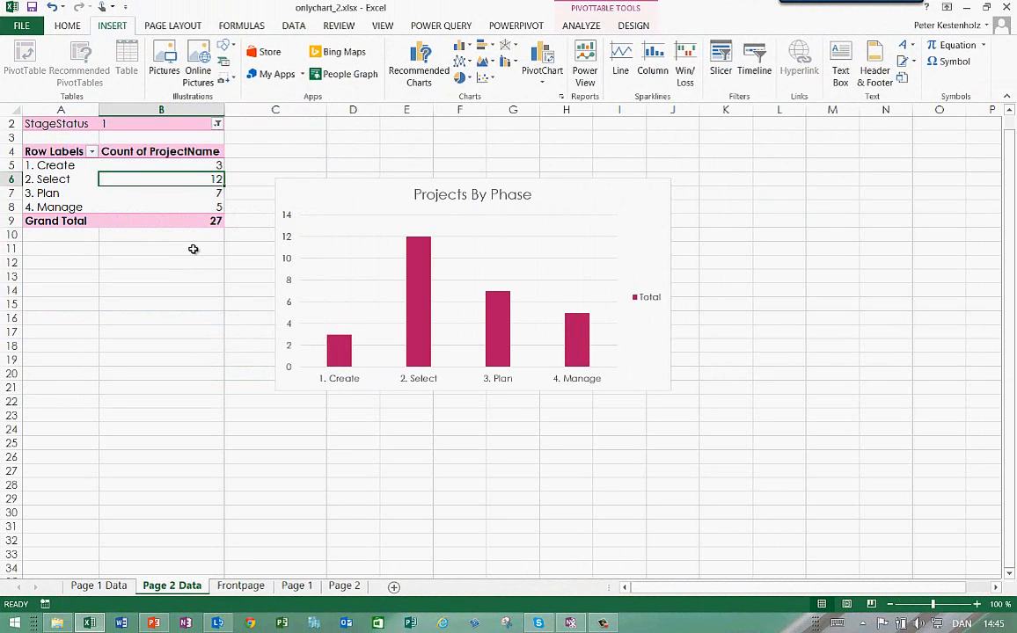
mouse_move(169, 204)
click(72, 181)
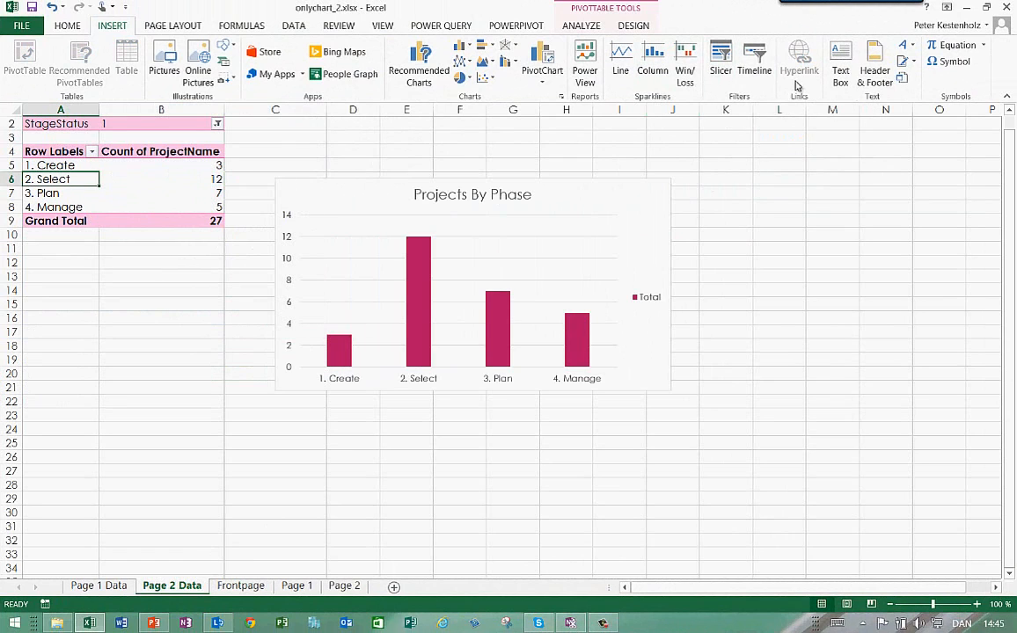
click(720, 70)
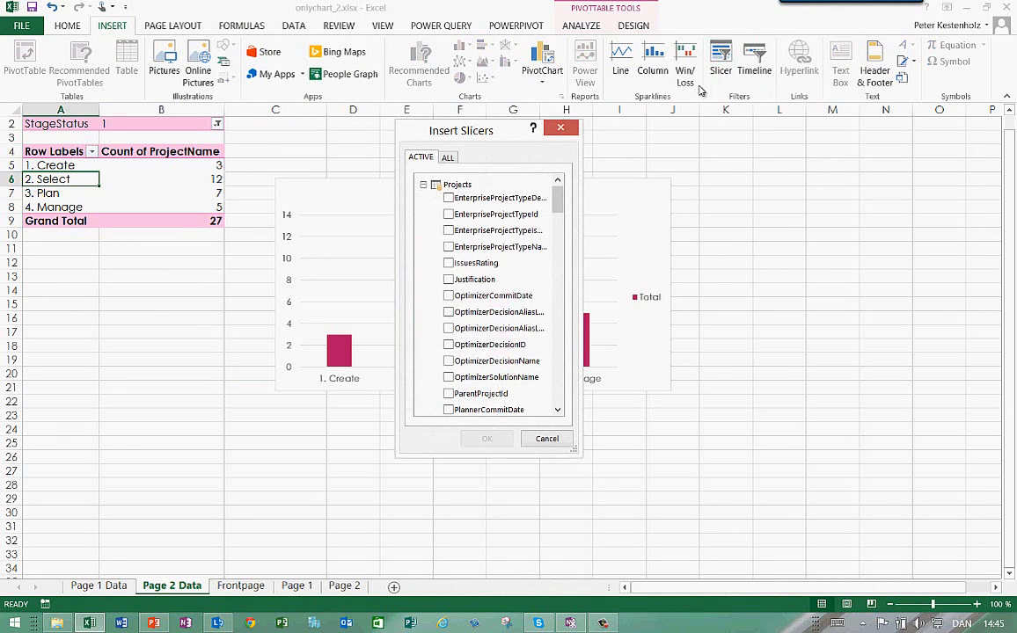
click(423, 185)
click(423, 206)
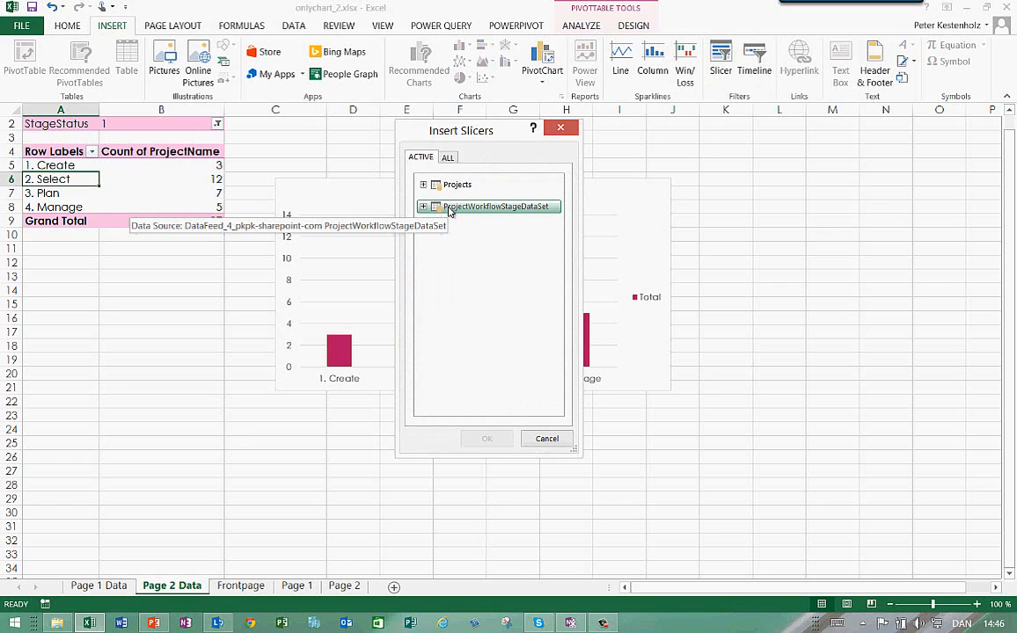
drag(471, 130, 767, 156)
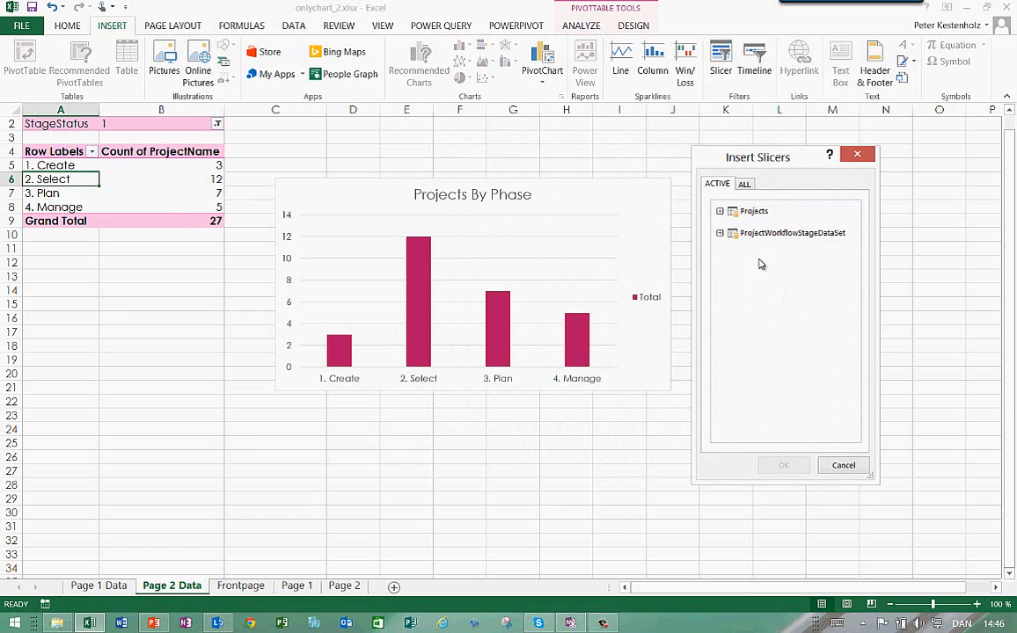
Check the ProjectWorkflowStageDataSet fields, and insert a slicer on ProjectDepartments from the Projects table
click(720, 234)
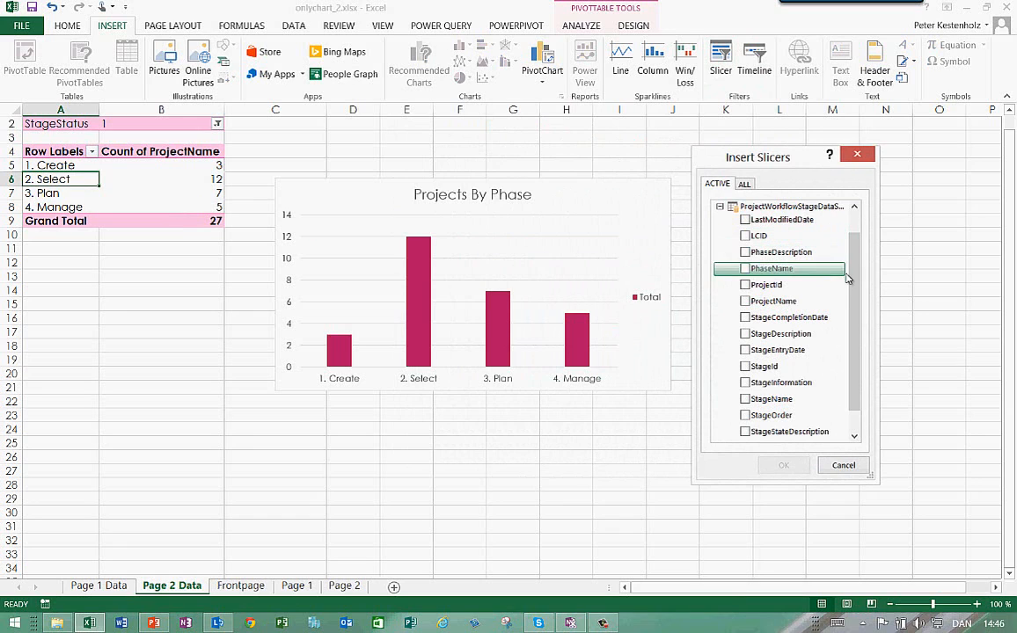
drag(850, 300, 850, 266)
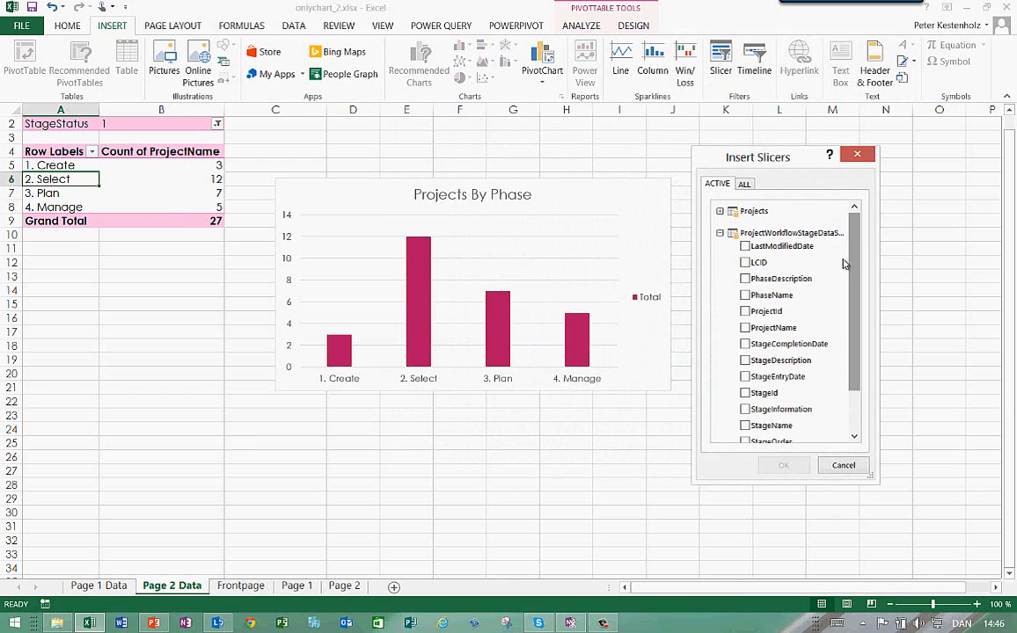
click(720, 232)
click(719, 212)
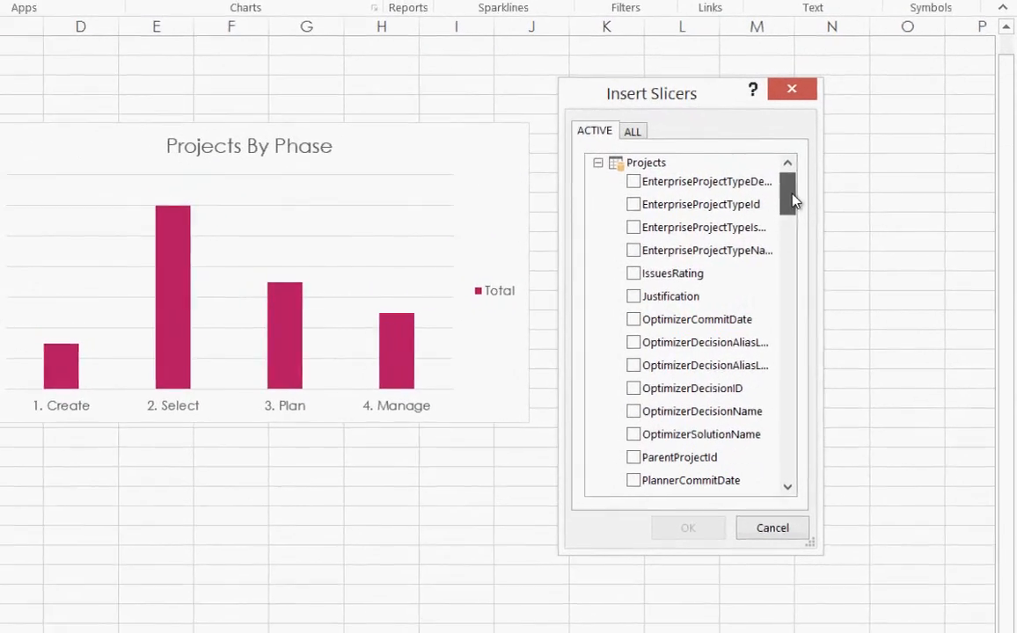
drag(792, 201, 781, 316)
click(624, 353)
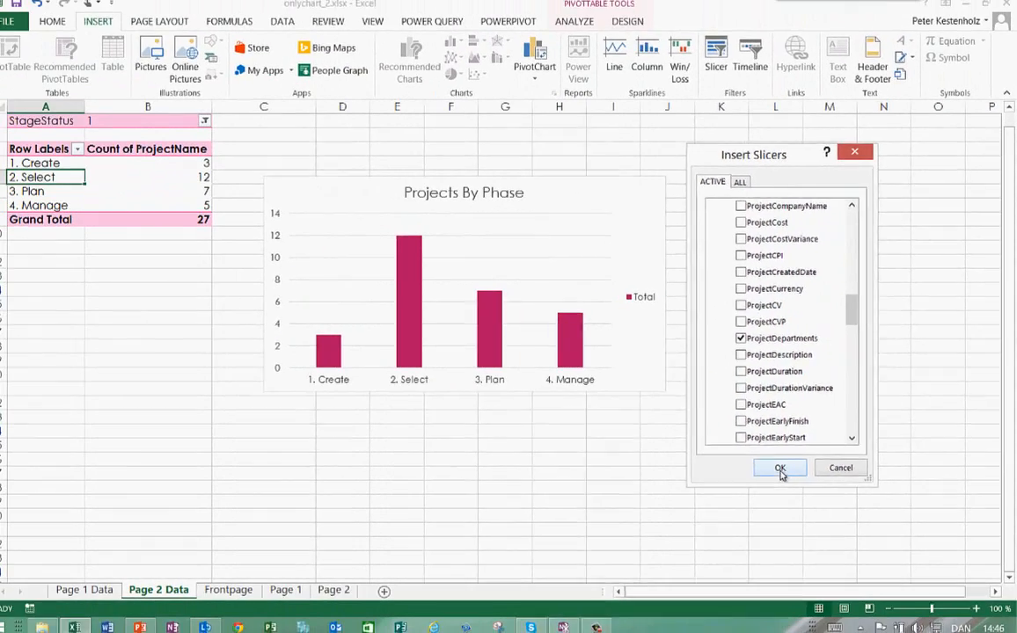
click(727, 504)
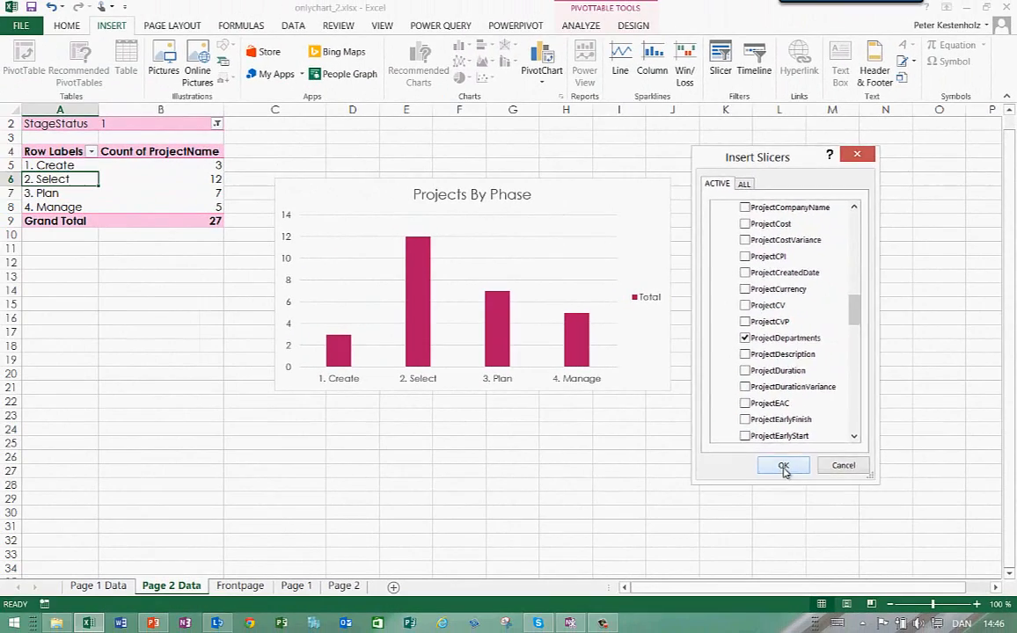
Test the ProjectDepartments slicer by filtering on HR, IT, Legal, Operations and Finance in turn
click(511, 328)
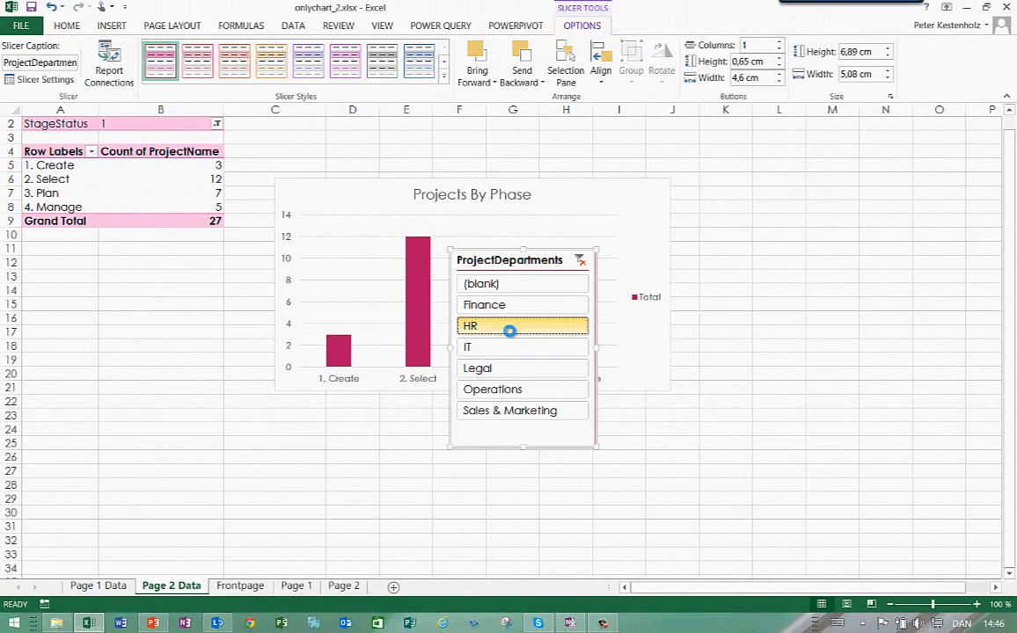
click(508, 348)
click(503, 368)
click(502, 389)
click(515, 305)
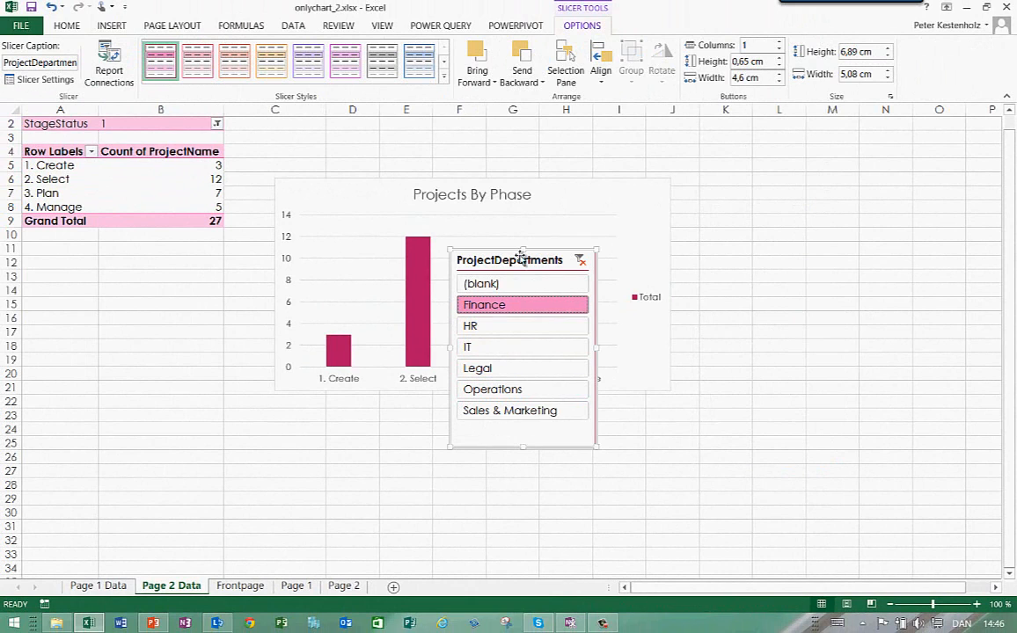
Delete the ProjectDepartments slicer from Page 2 Data and show the field list of the projects-by-phase pivot table
drag(506, 258, 191, 297)
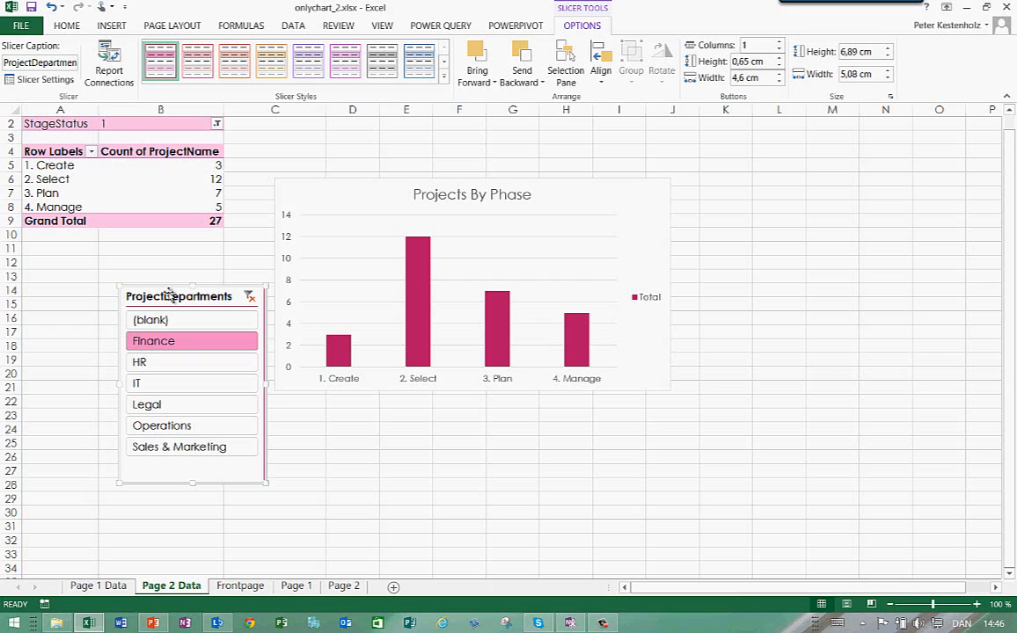
key(Delete)
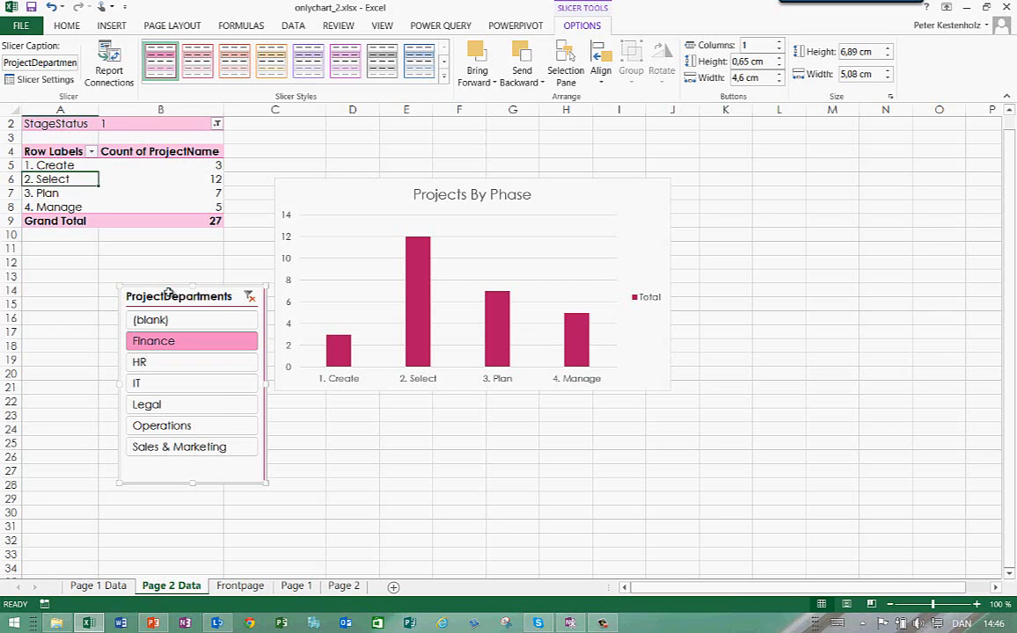
right_click(194, 184)
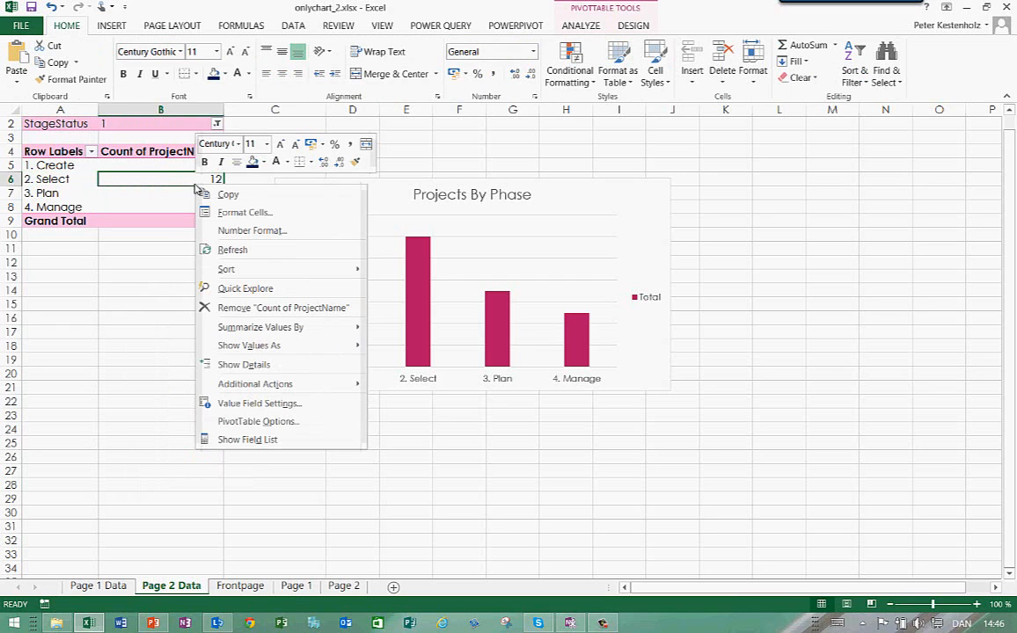
click(251, 440)
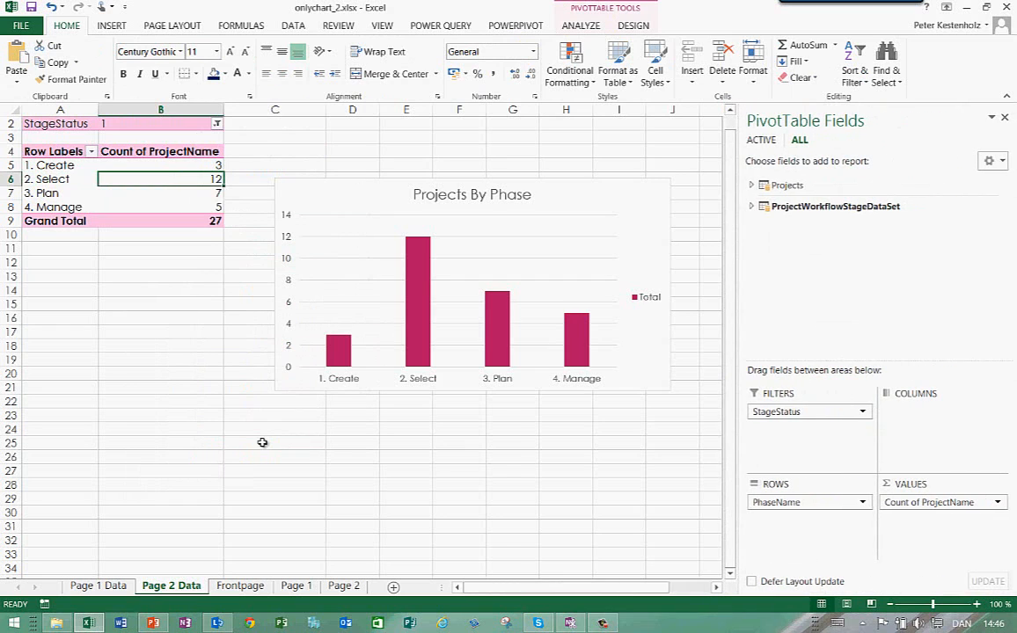
Add ProjectId from the Projects table to the filters of the Page 2 Data pivot table
click(752, 187)
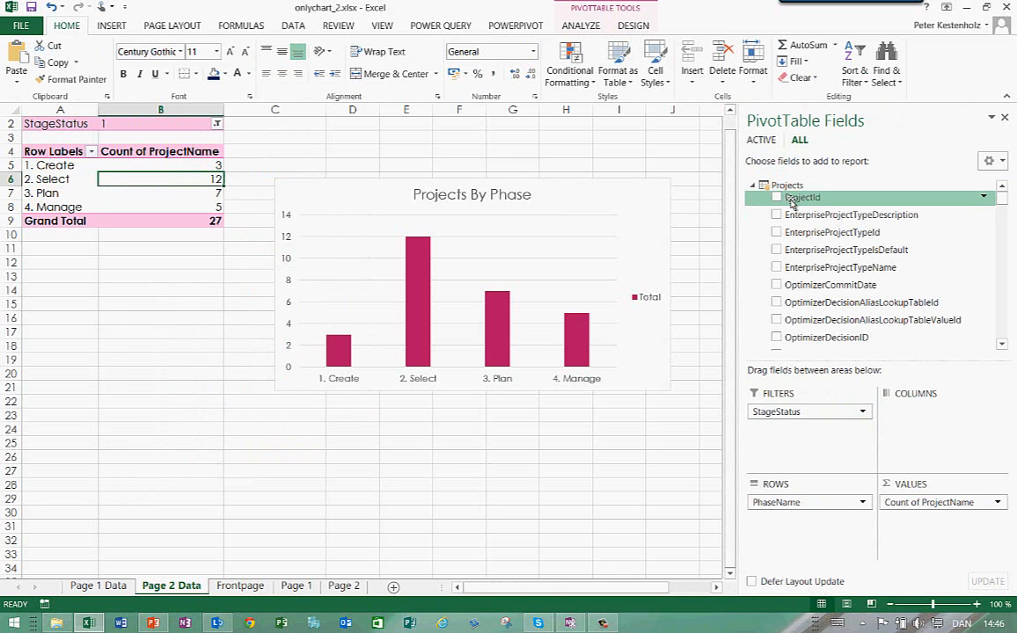
drag(754, 134, 757, 425)
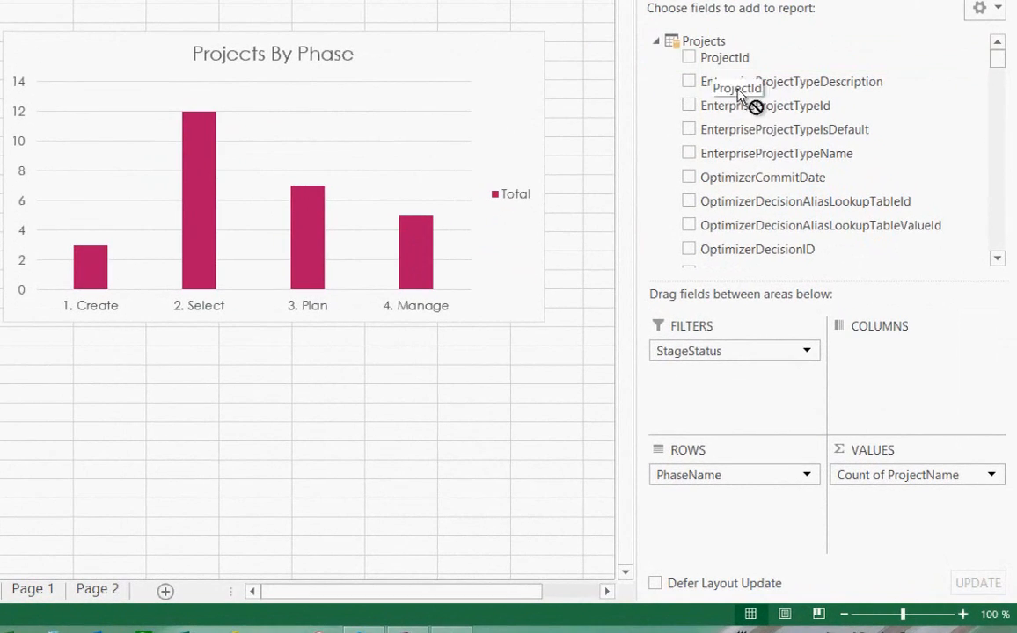
drag(717, 396, 717, 393)
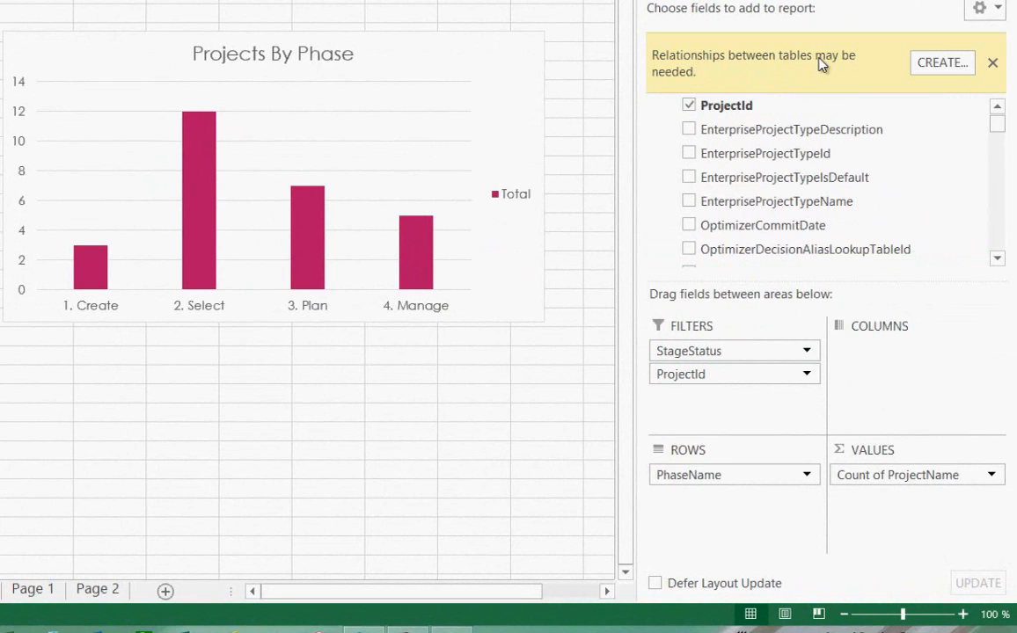
Create a relationship from ProjectName in ProjectWorkflowStageDataSet to ProjectName in the related Projects table
click(955, 75)
drag(613, 121, 241, 111)
click(212, 184)
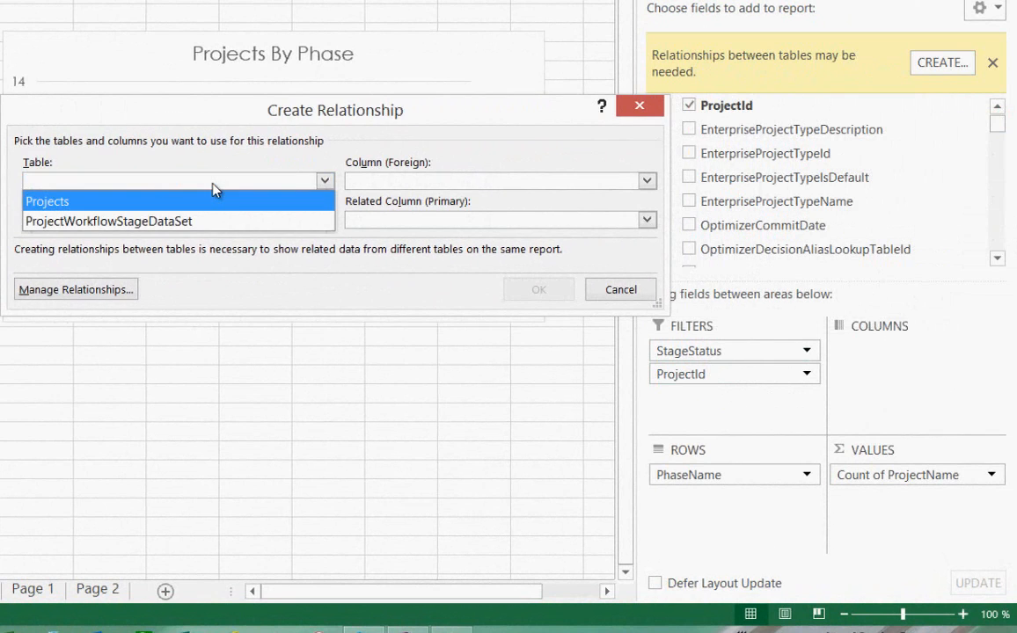
click(96, 224)
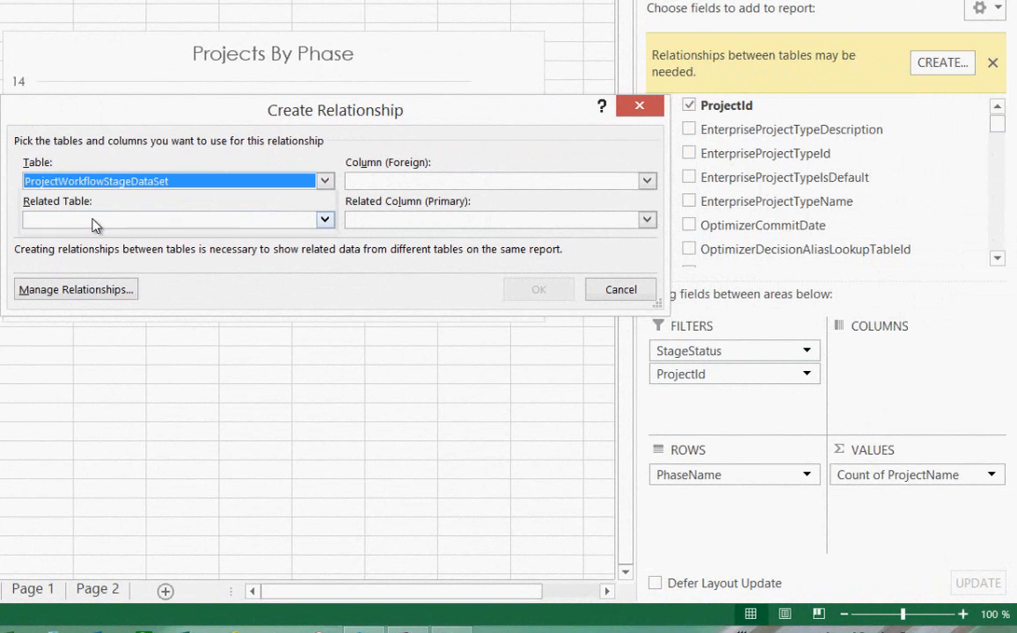
click(437, 183)
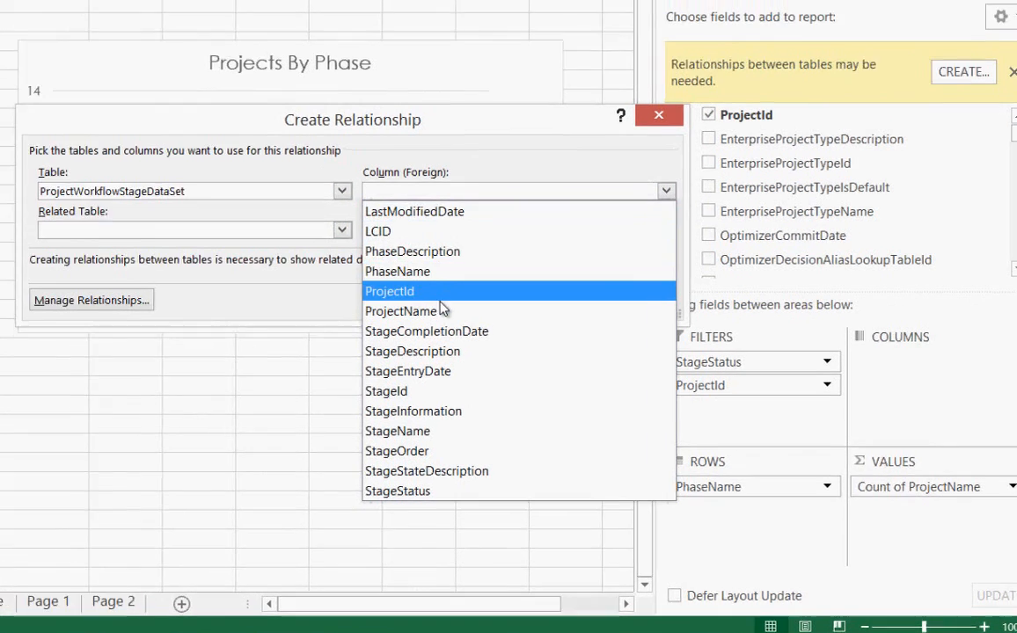
click(440, 300)
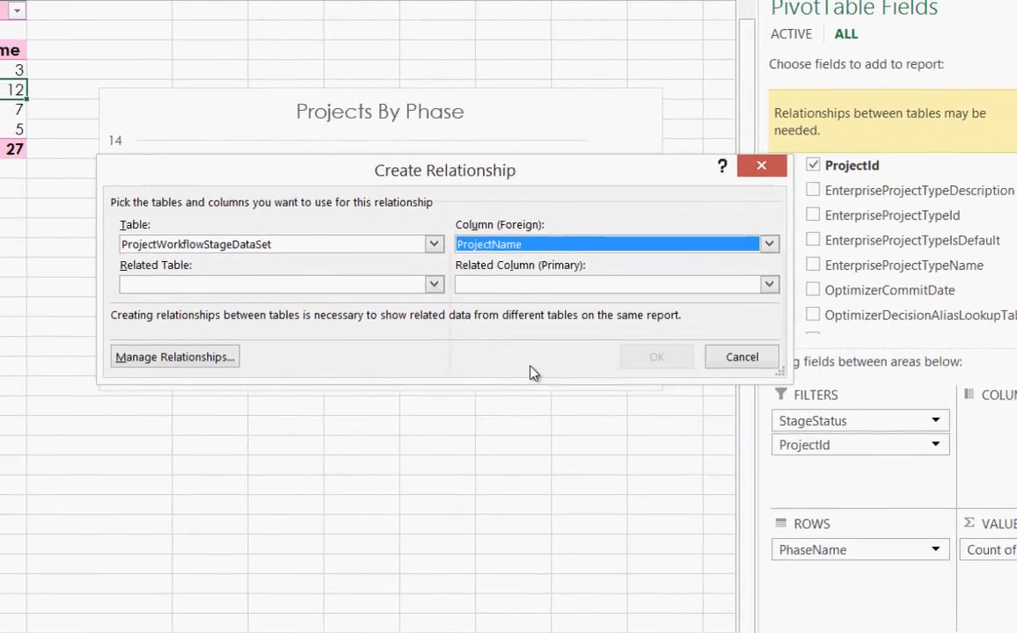
click(279, 221)
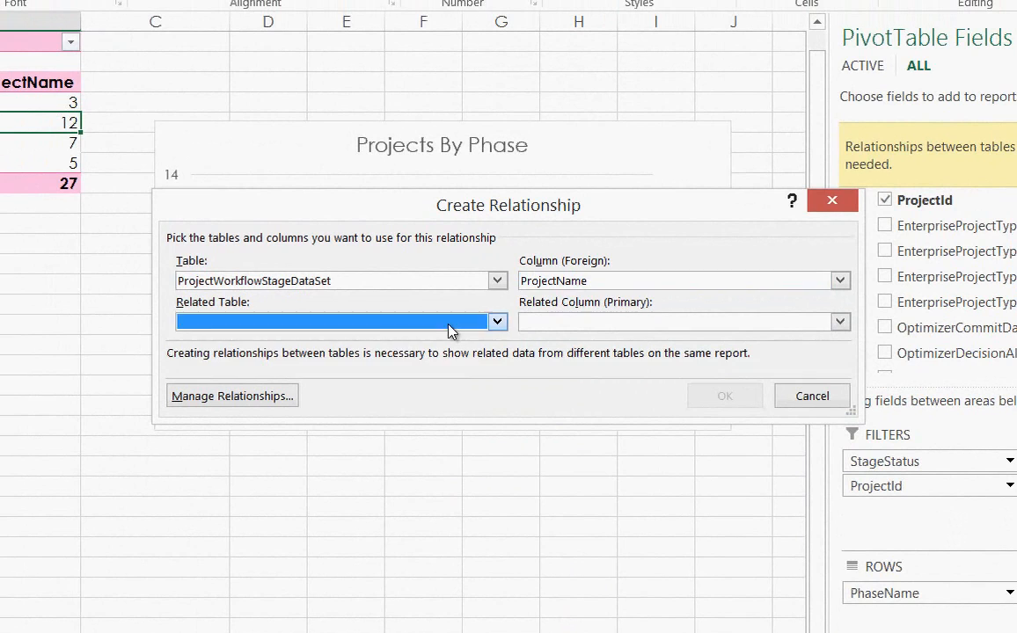
click(451, 330)
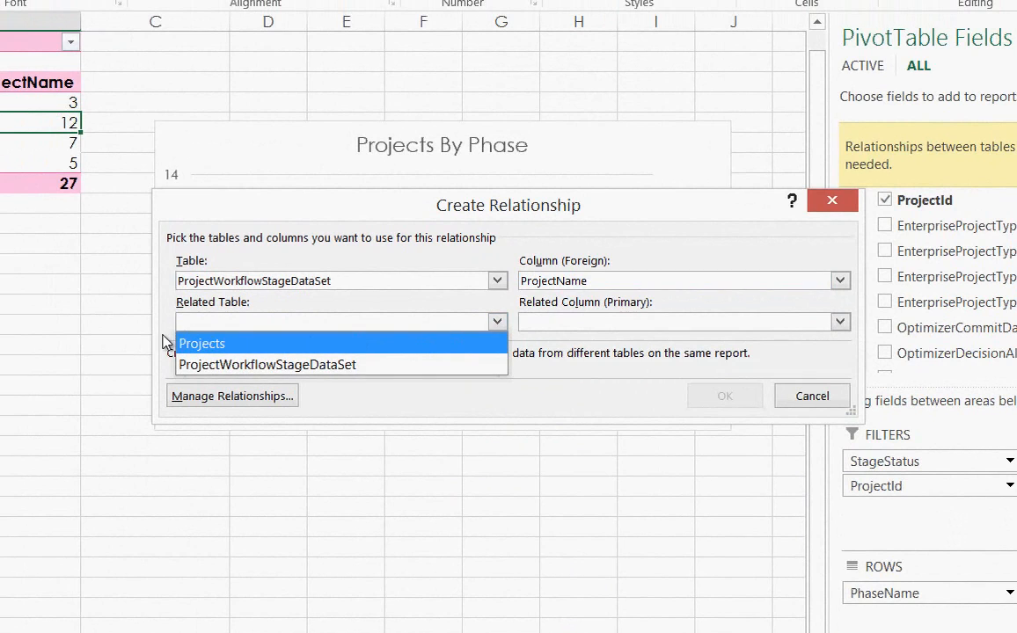
click(232, 352)
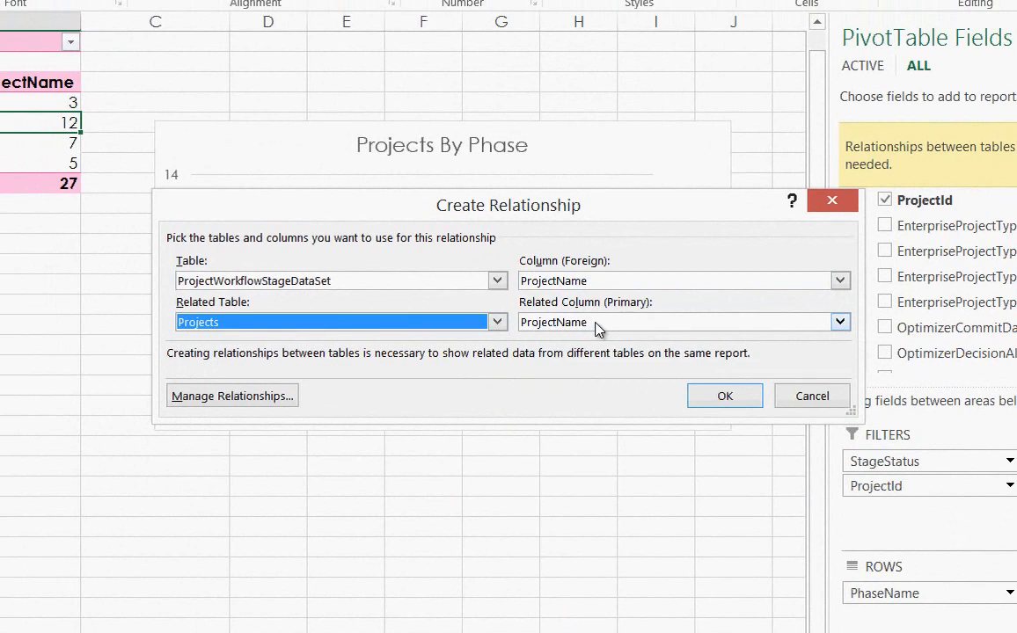
click(739, 397)
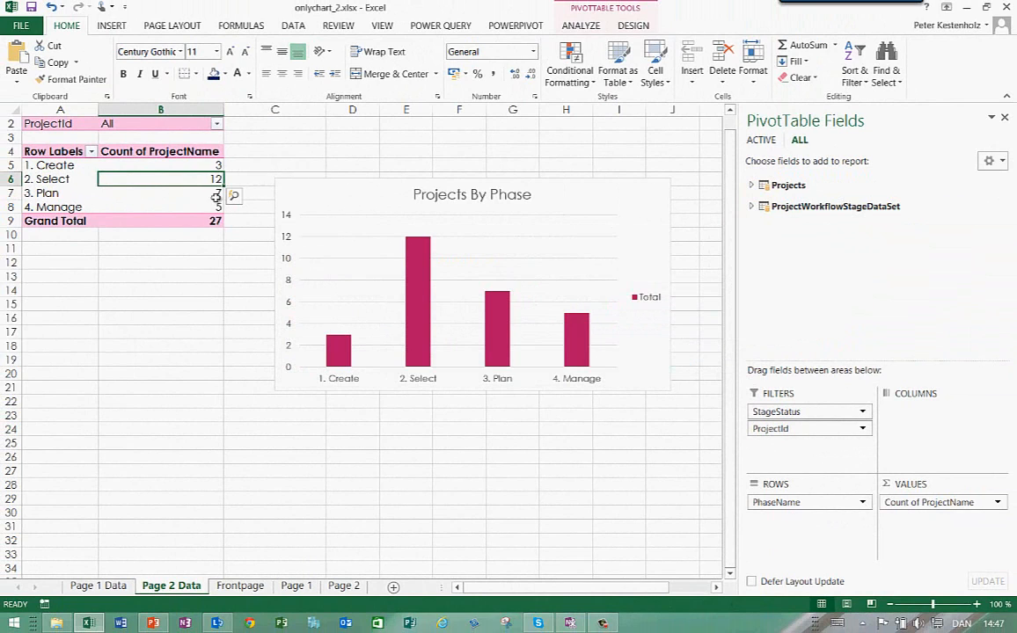
Insert a ProjectDepartments slicer for the Page 2 Data pivot table and place it below the table, clear of the chart
click(112, 26)
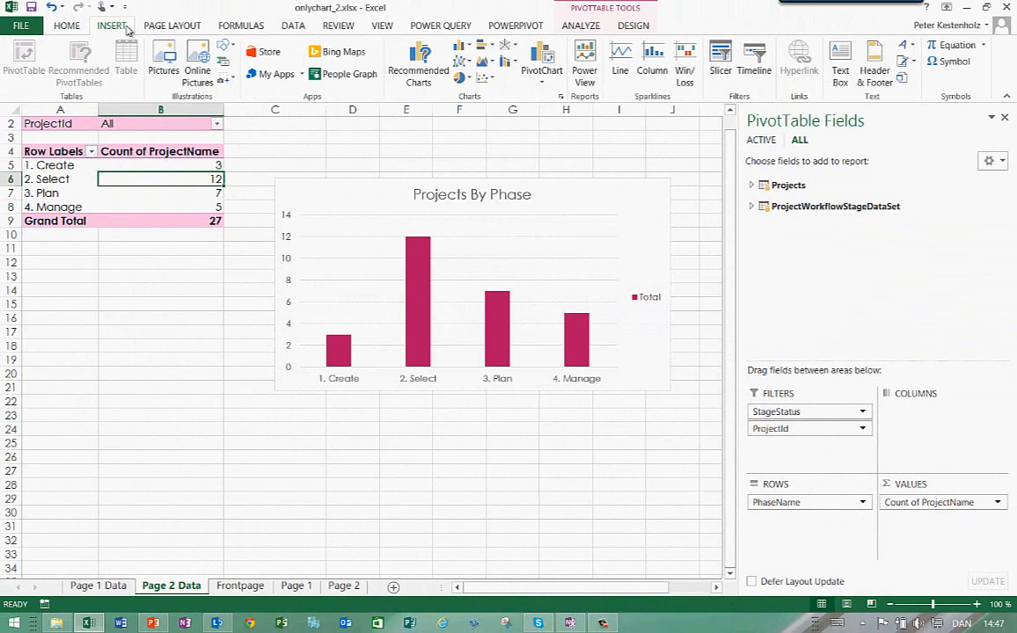
click(722, 63)
drag(854, 227, 857, 319)
click(774, 345)
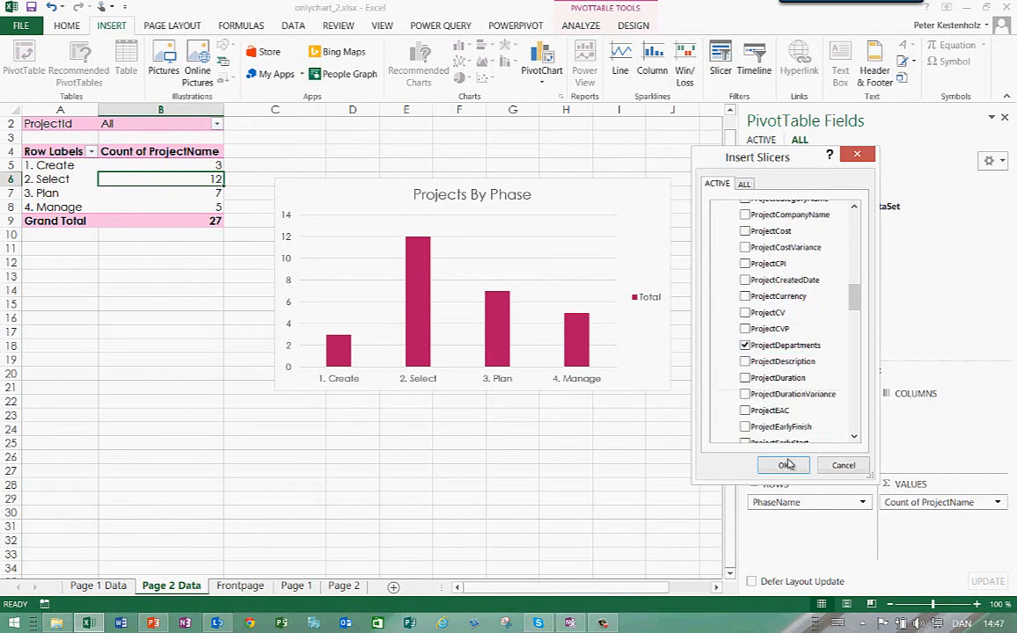
click(783, 465)
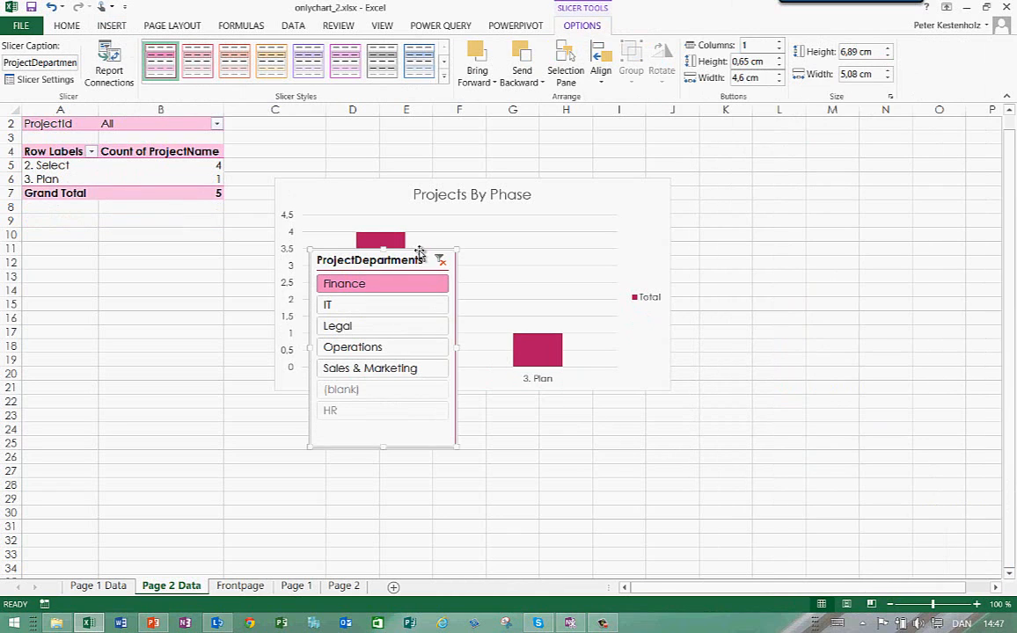
drag(419, 250, 192, 275)
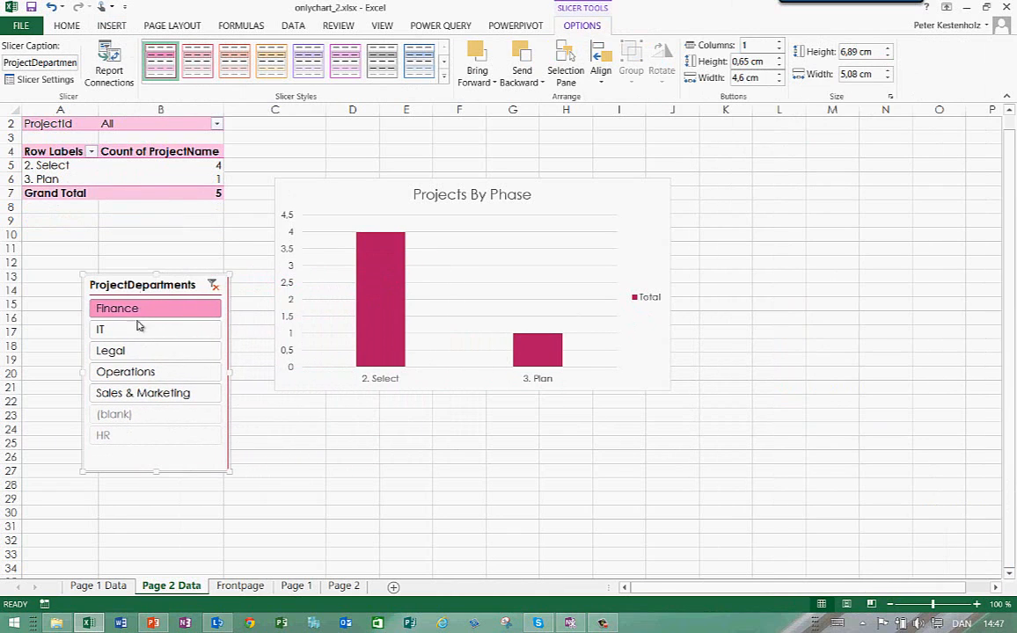
Test the new ProjectDepartments slicer by filtering on Finance, IT and Legal, ending on Finance
click(141, 310)
click(172, 333)
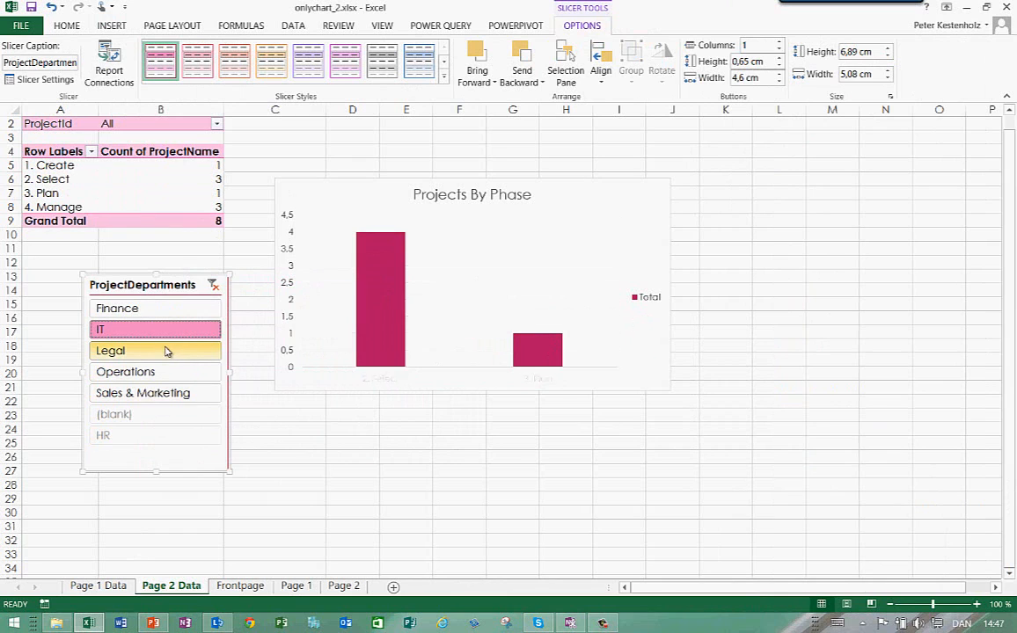
click(166, 351)
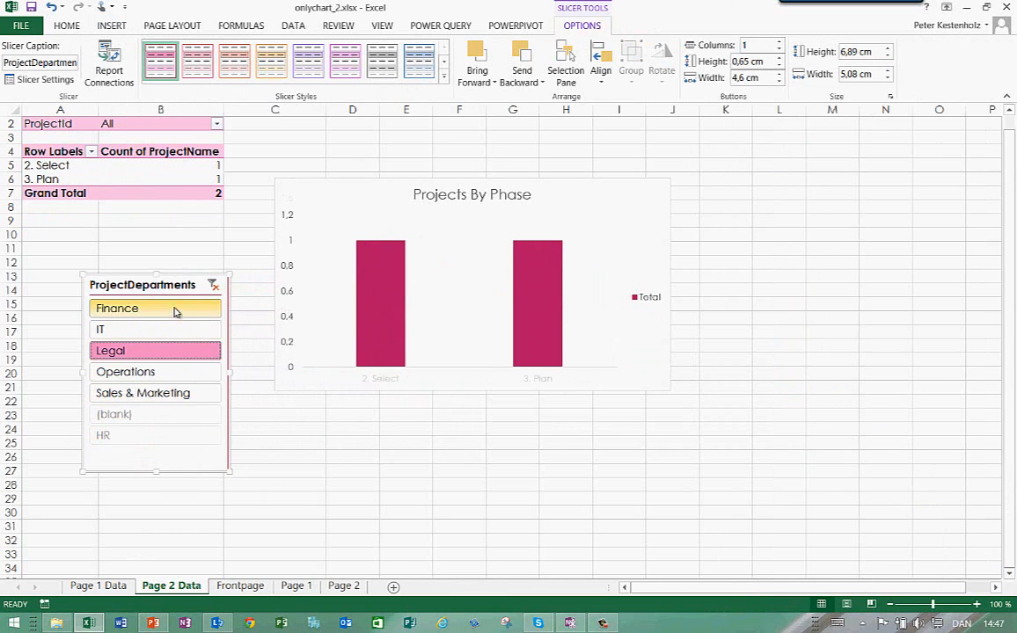
click(167, 315)
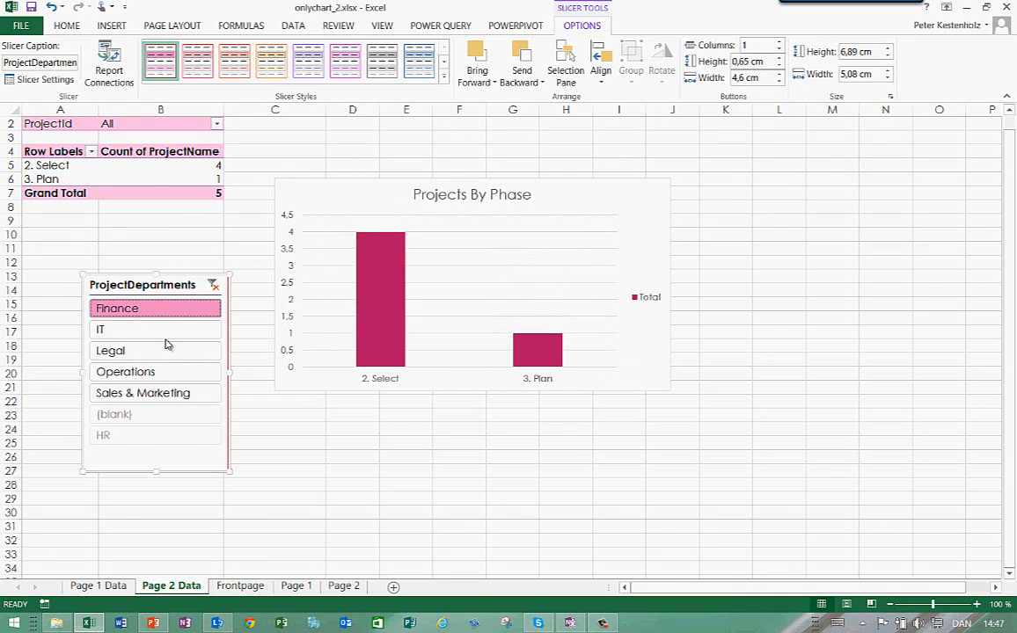
Check the Page 1 chart, and connect the ProjectDepartments slicer to PivotTable2 on Page 1 Data as well as PivotTable7
click(304, 587)
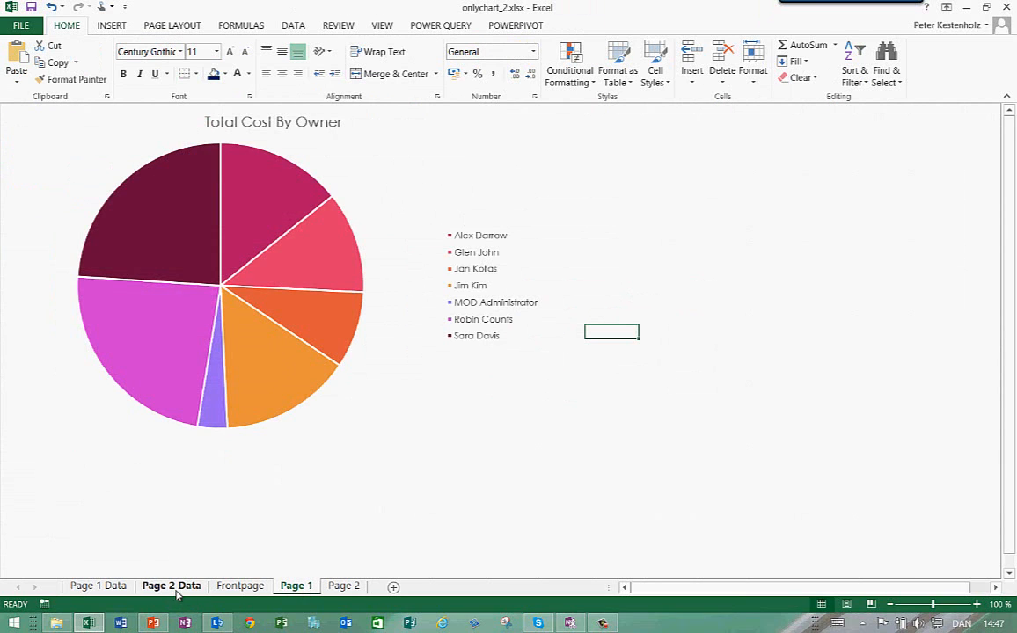
click(171, 586)
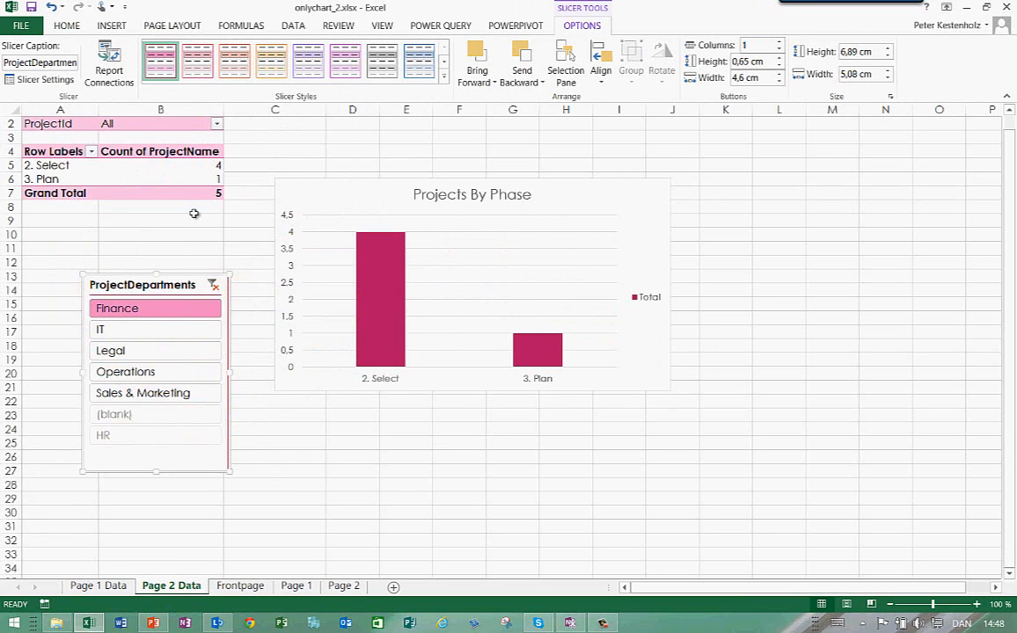
click(117, 83)
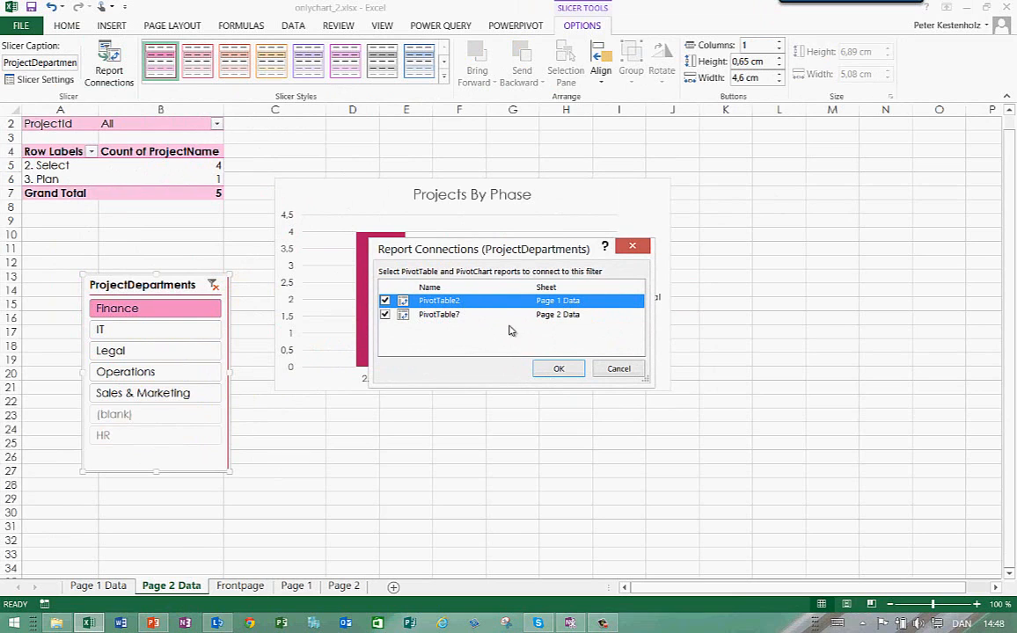
click(559, 369)
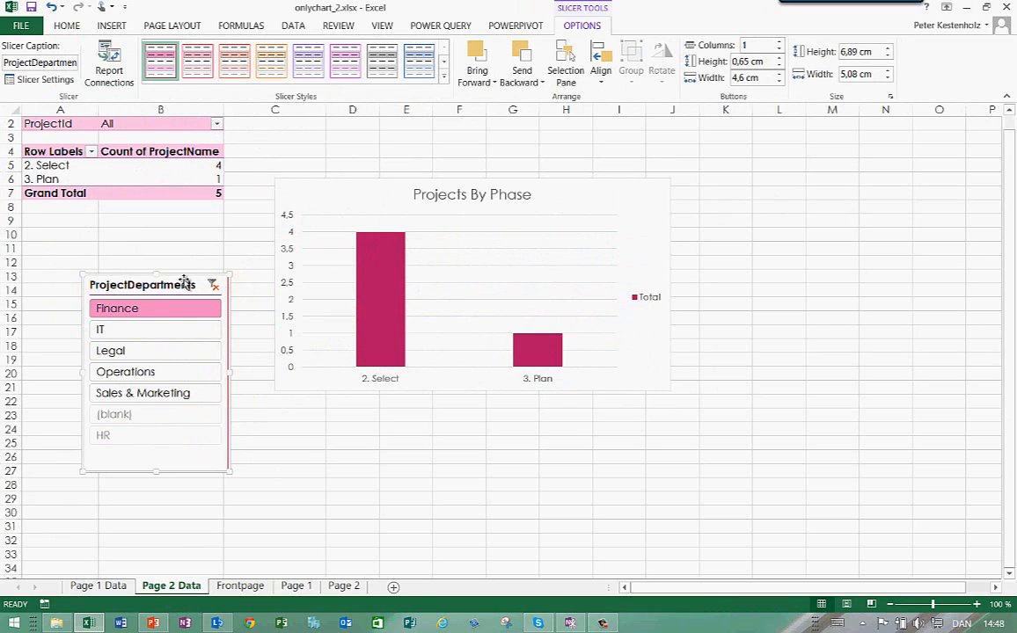
Filter the slicer on IT and Legal together, check the charts on Page 1 and Page 2, and return to Page 2 Data
click(175, 332)
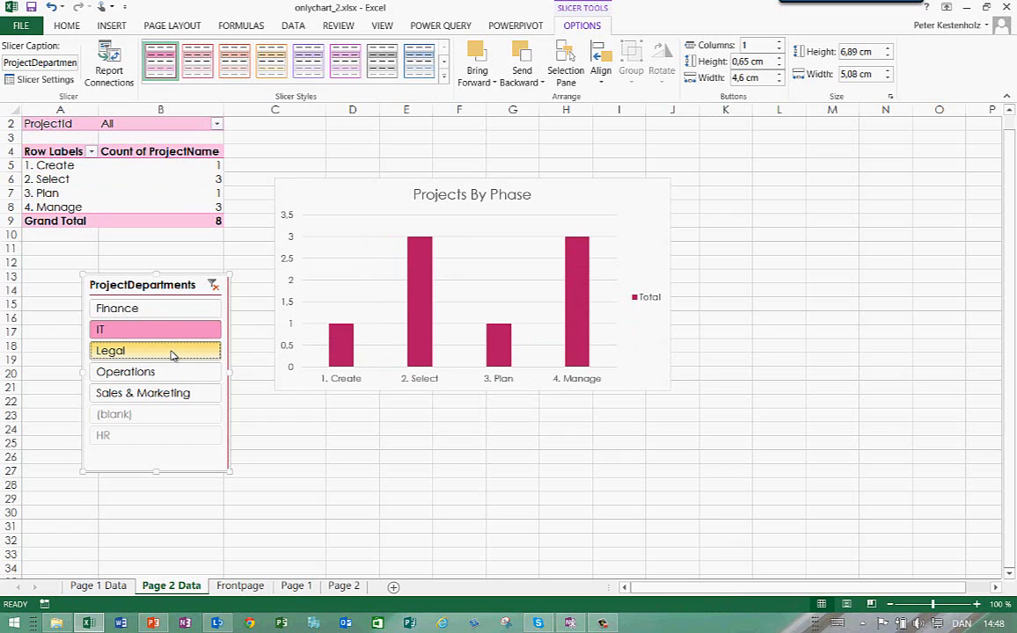
ctrl+click(173, 352)
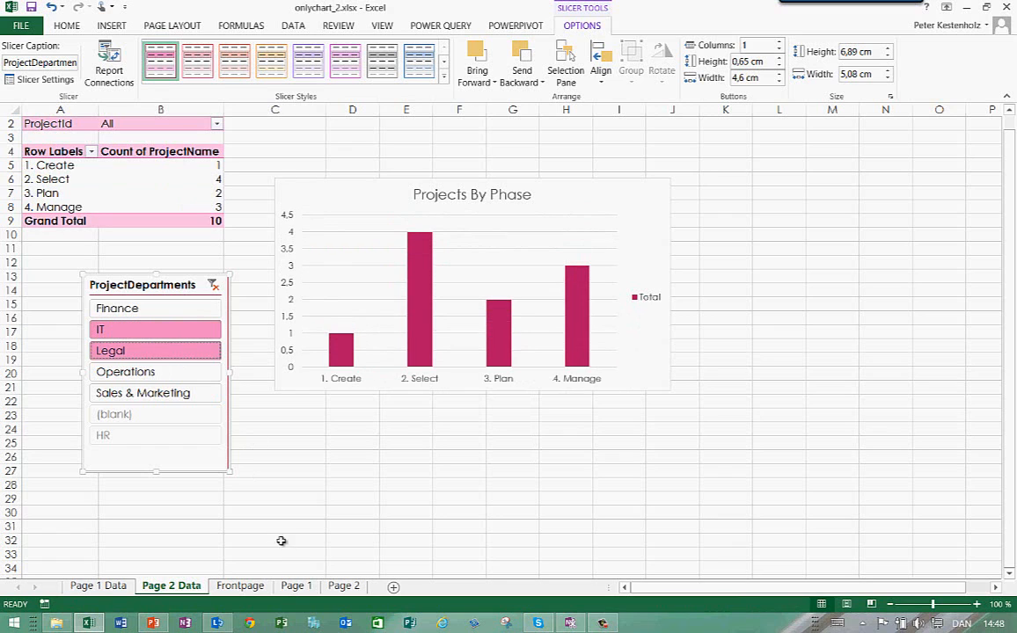
click(298, 587)
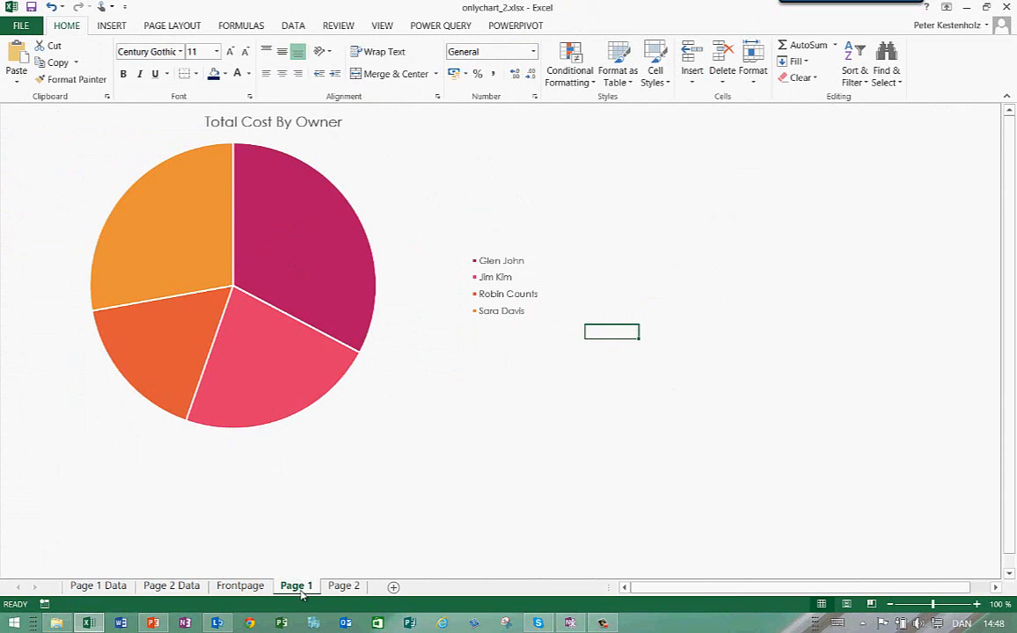
click(347, 589)
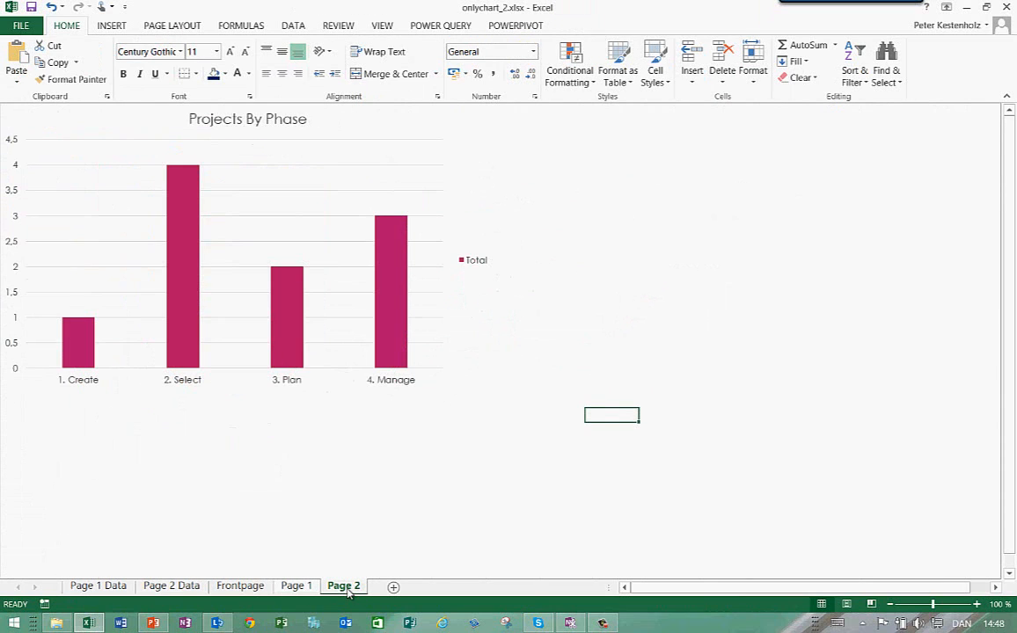
click(171, 585)
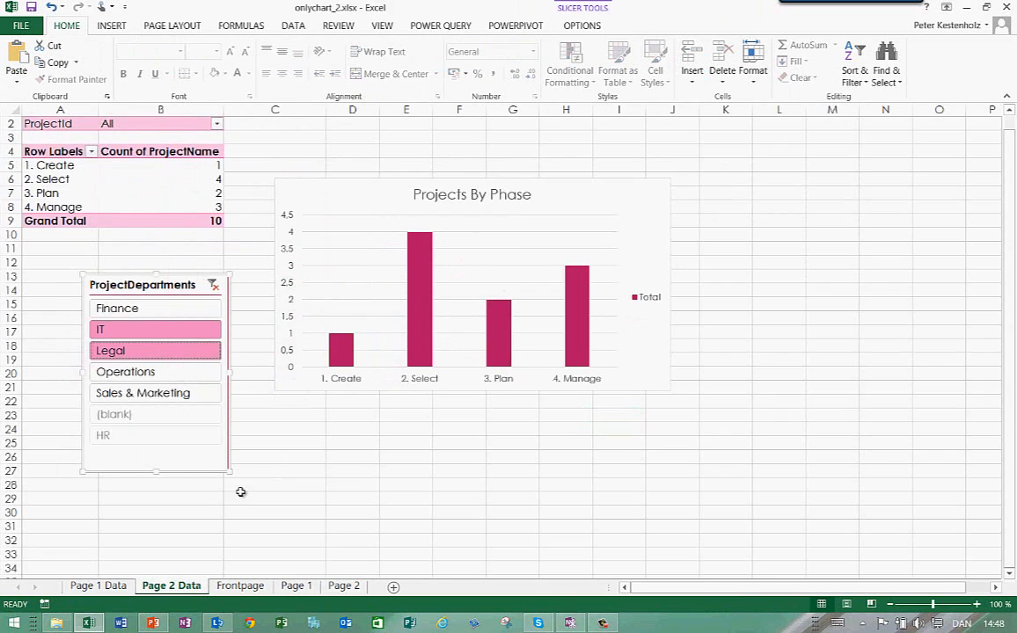
Clear the ProjectDepartments filter, move the slicer closer below the pivot table, and open the Frontpage sheet
drag(189, 470, 205, 465)
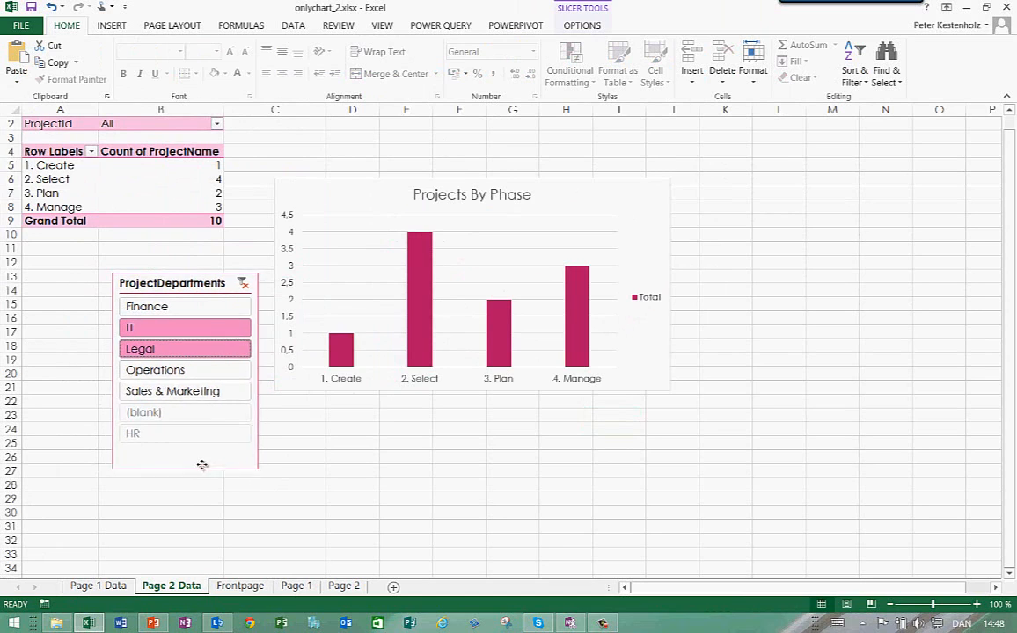
click(231, 280)
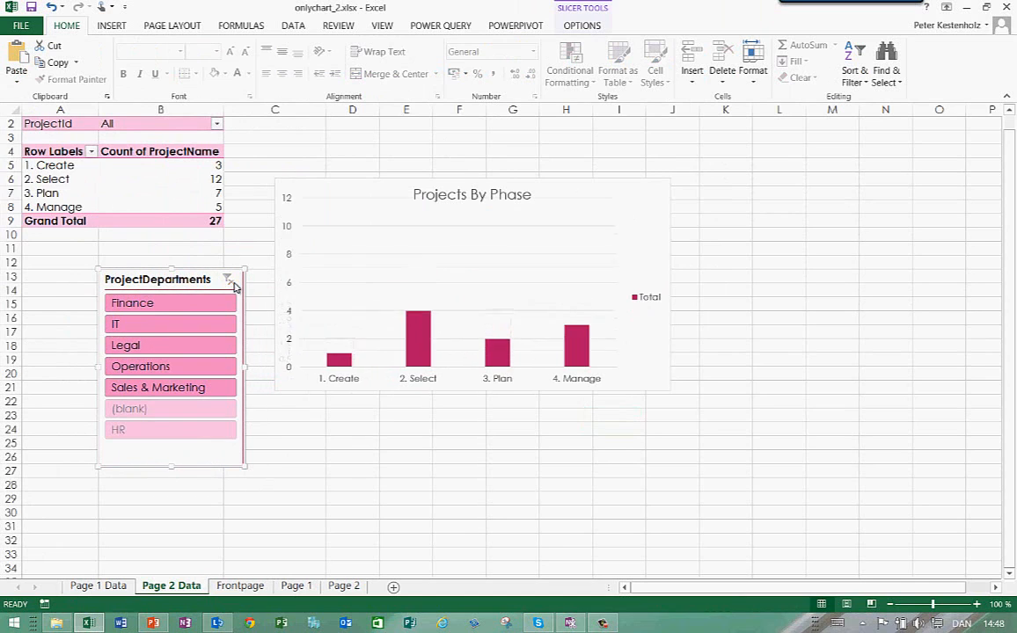
drag(203, 275, 184, 246)
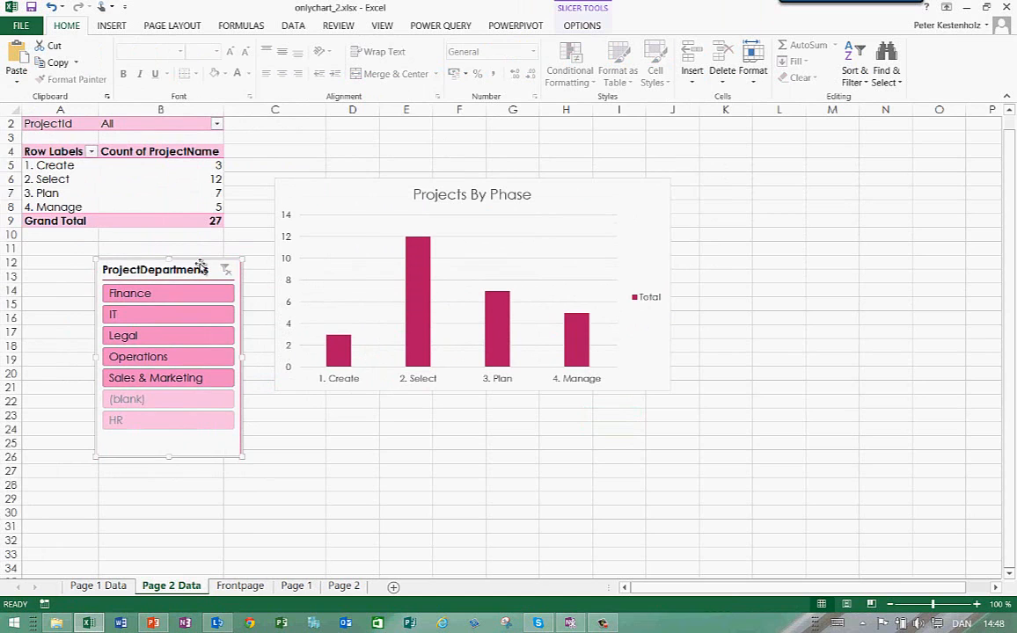
click(240, 586)
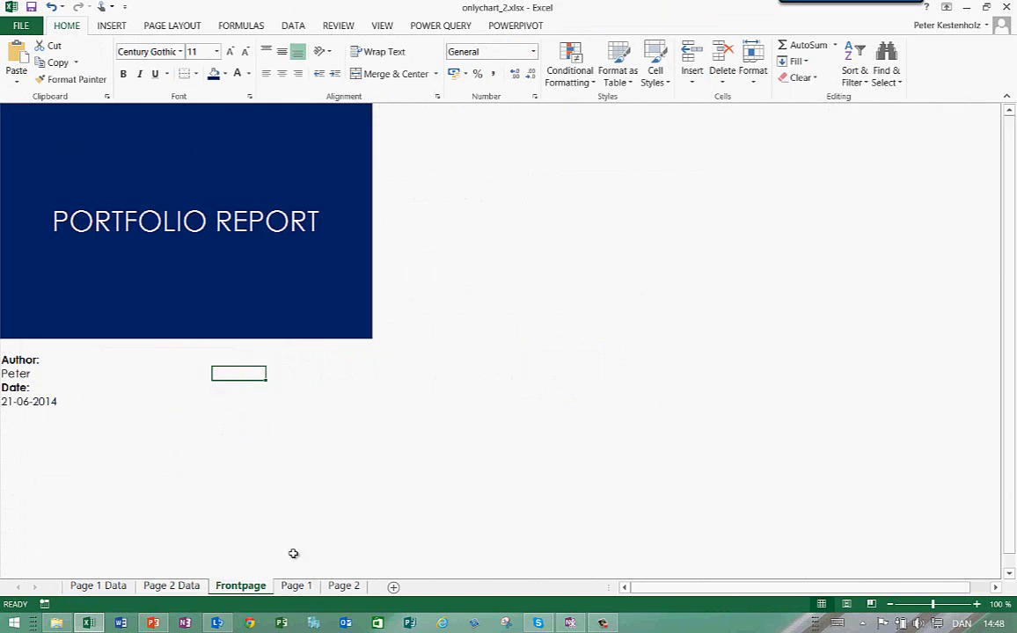
Paste the copied slicer below the Frontpage banner, give it two columns, and resize it to about 7.79 cm wide and 4.11 cm high
key(ctrl+v)
drag(309, 370, 328, 351)
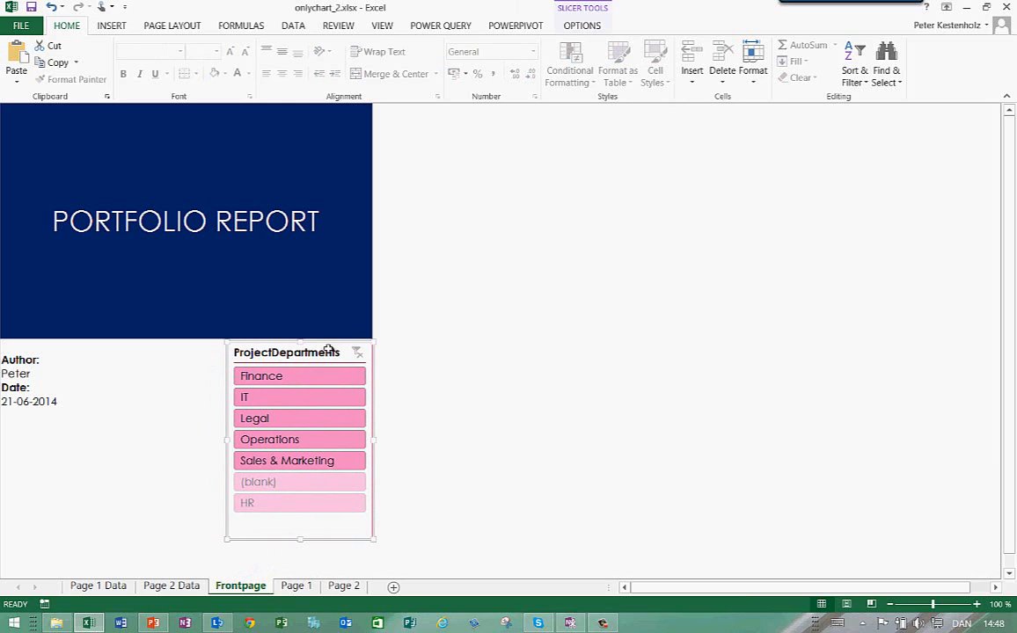
click(583, 25)
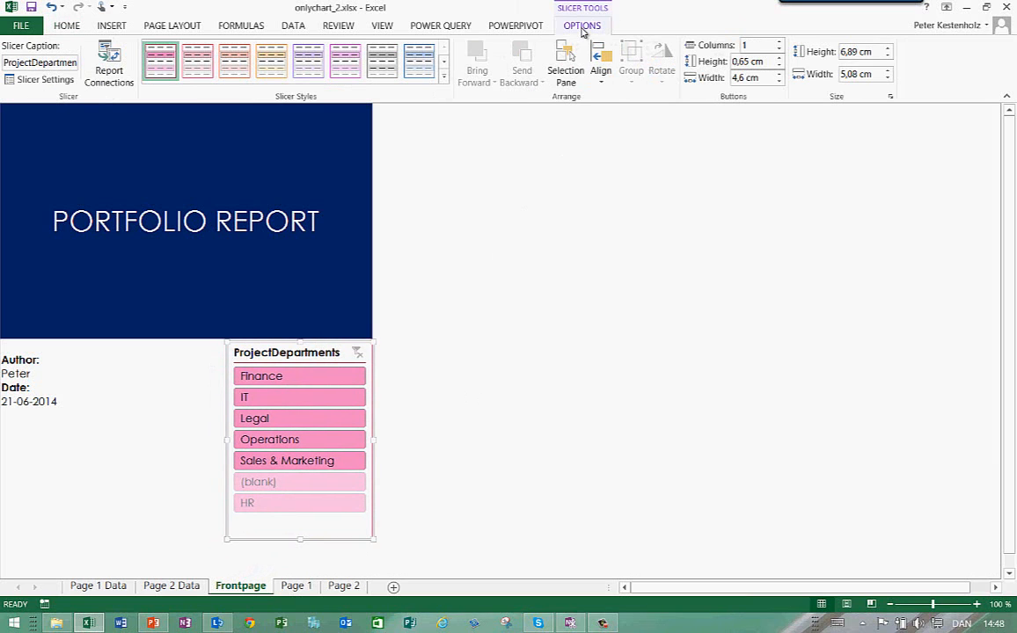
click(68, 25)
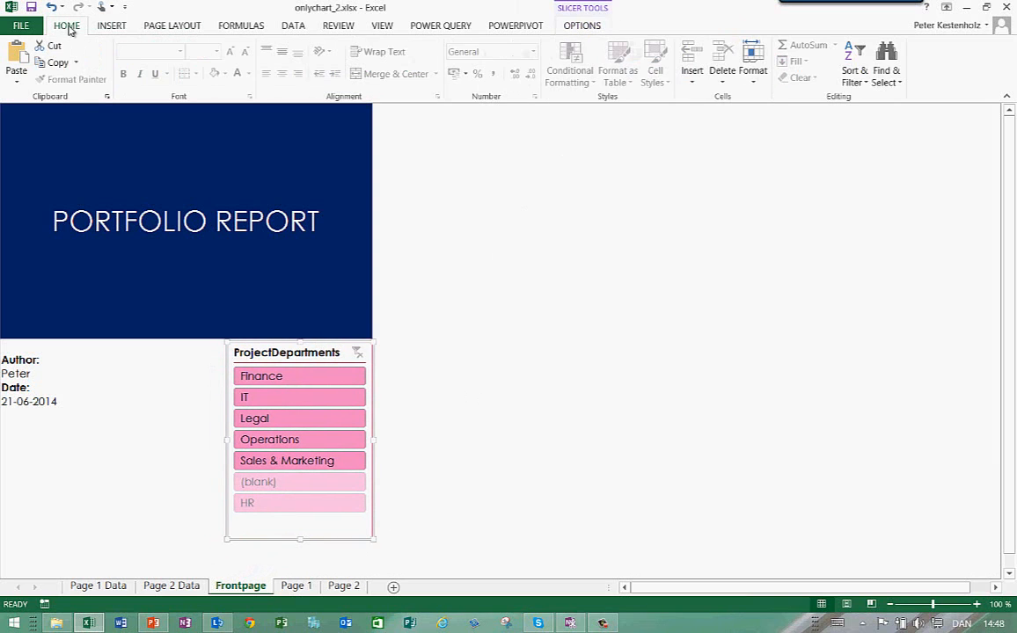
click(571, 30)
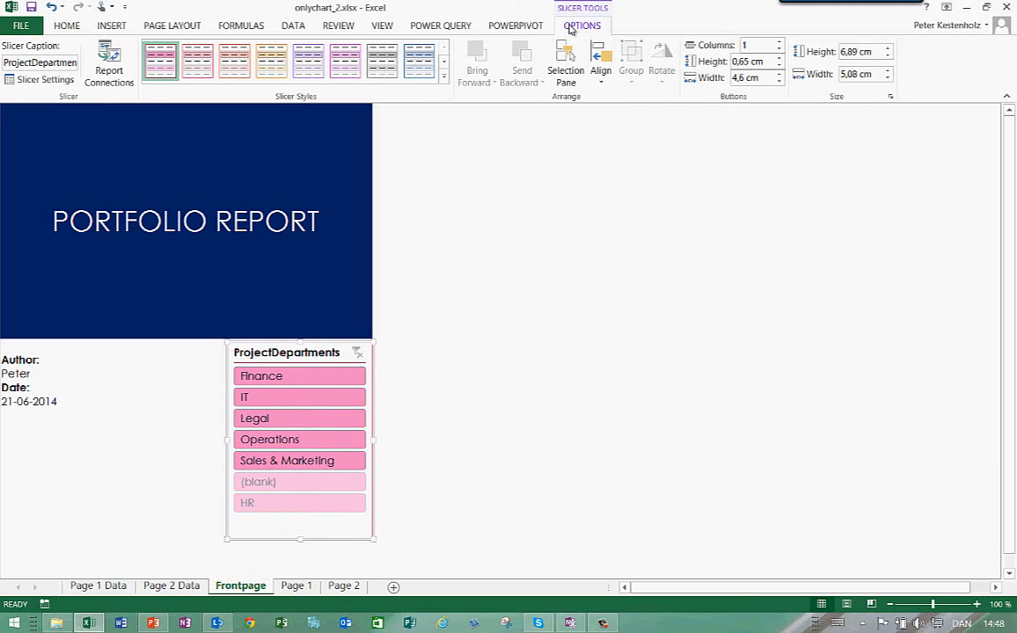
click(778, 43)
drag(227, 440, 150, 447)
drag(262, 539, 271, 463)
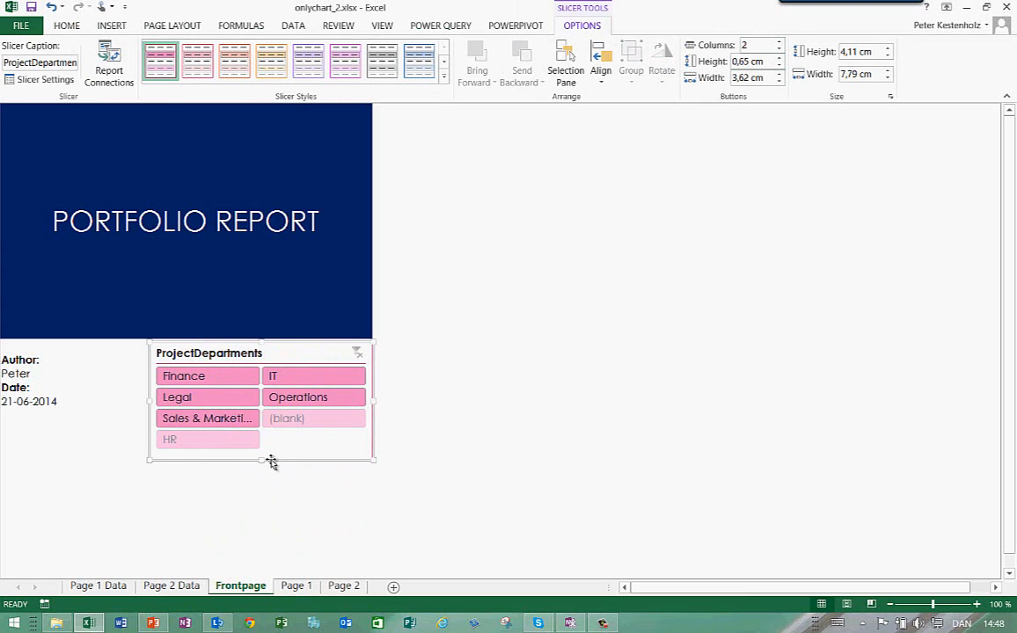
Change the Frontpage slicer's settings to hide items with no data and use the caption Select Department
right_click(323, 351)
click(363, 338)
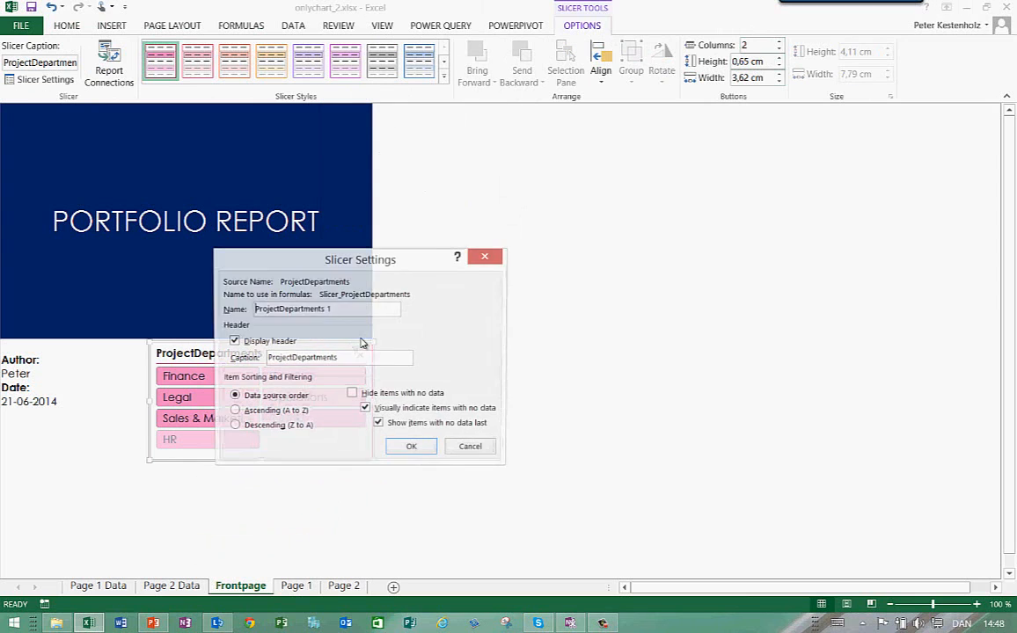
click(395, 396)
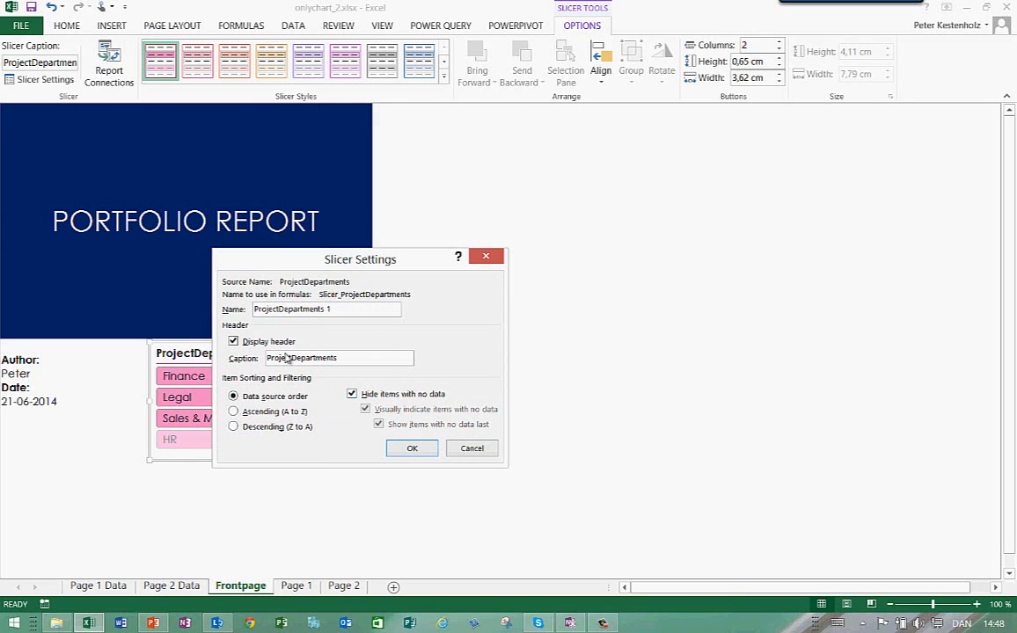
drag(352, 354, 154, 373)
text(Sel)
click(415, 448)
click(417, 444)
click(277, 512)
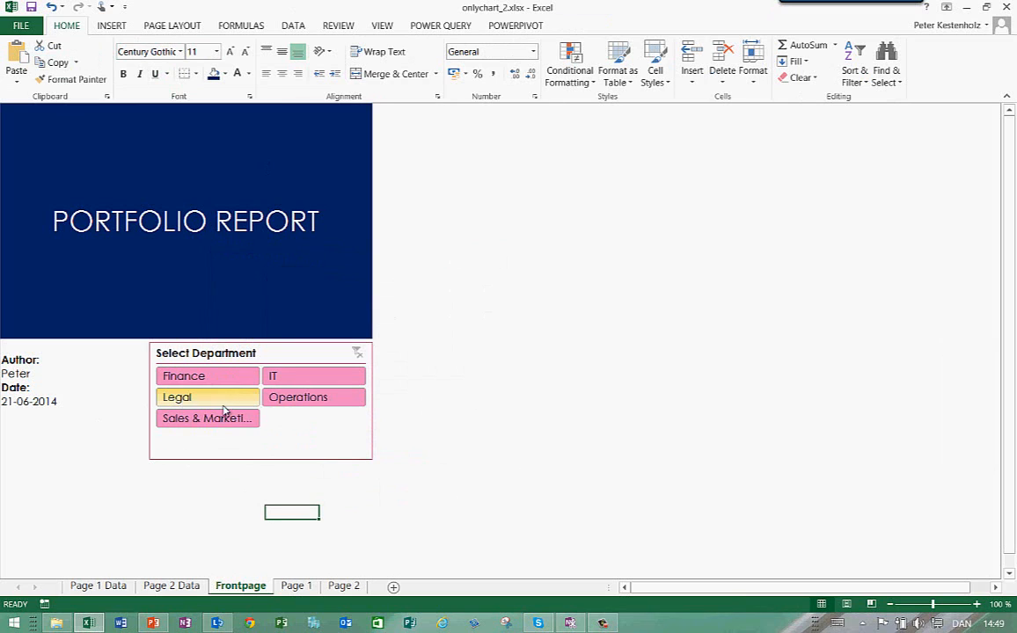
Filter the Select Department slicer on IT and Legal together, and examine the charts on Page 1 and Page 2
click(283, 379)
ctrl+click(204, 401)
click(297, 586)
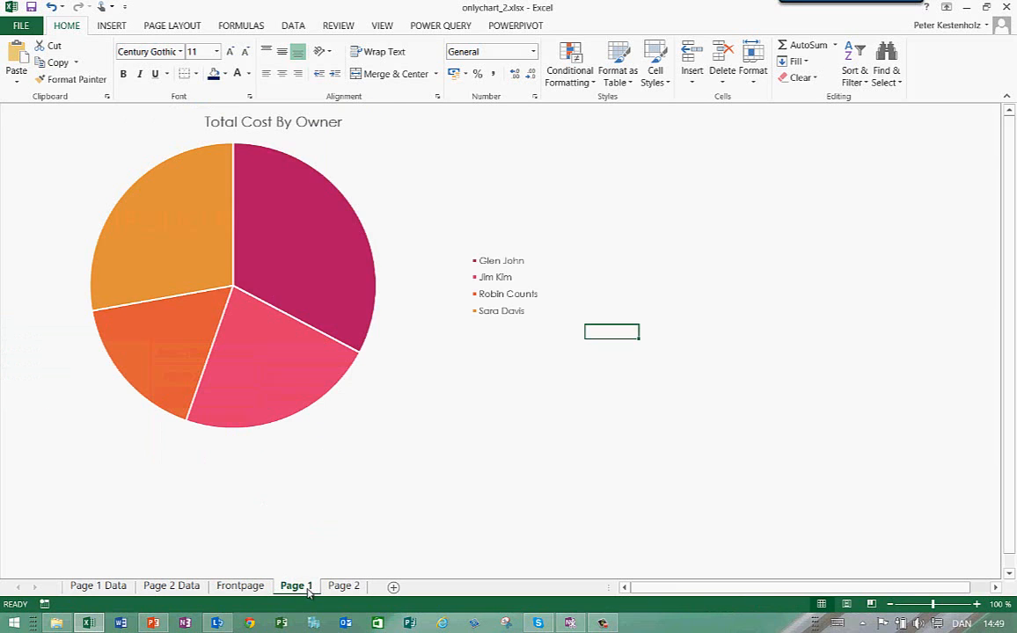
click(352, 587)
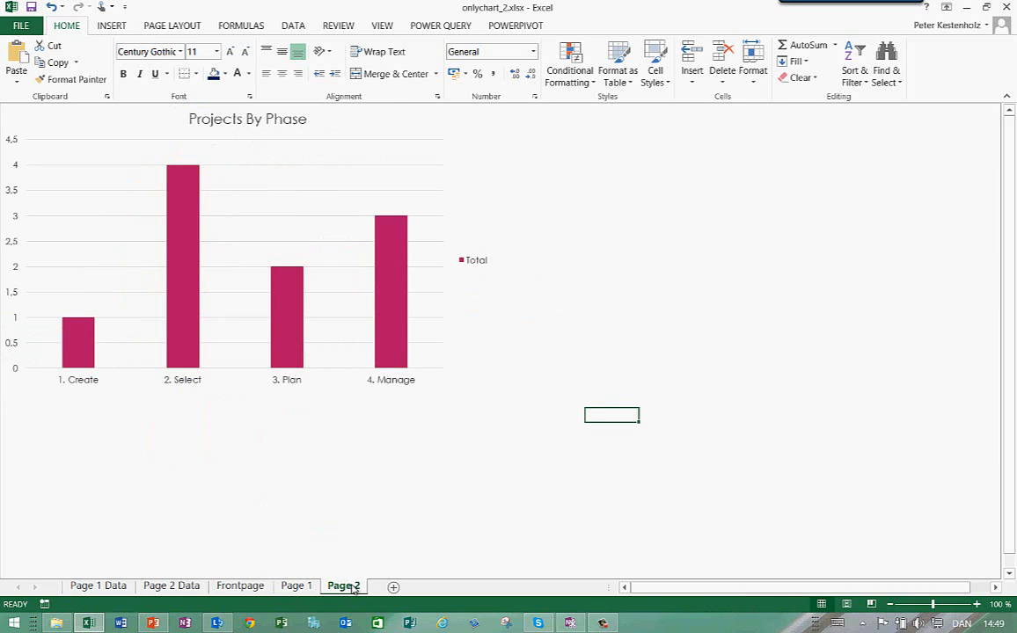
Clear the Select Department slicer's filter on the Frontpage sheet, and check the Page 1 and Page 2 charts again
click(246, 586)
click(357, 355)
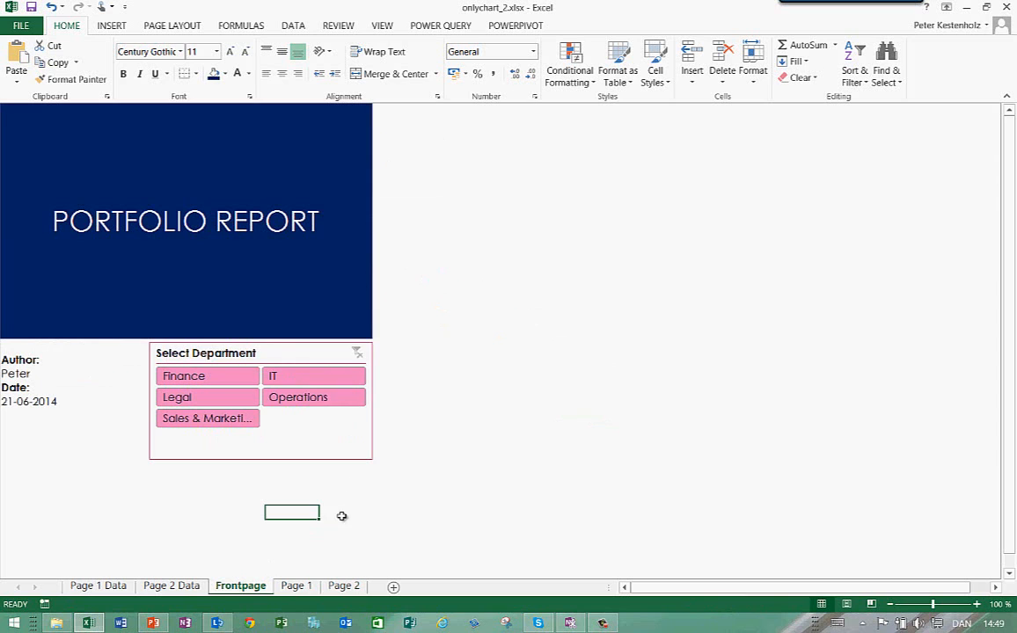
click(296, 585)
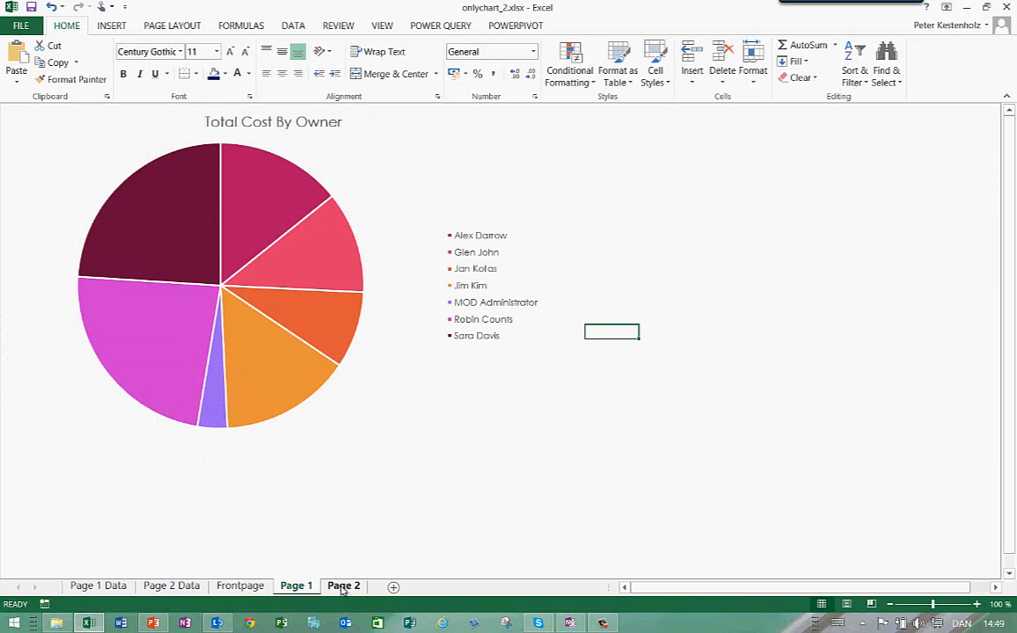
click(343, 587)
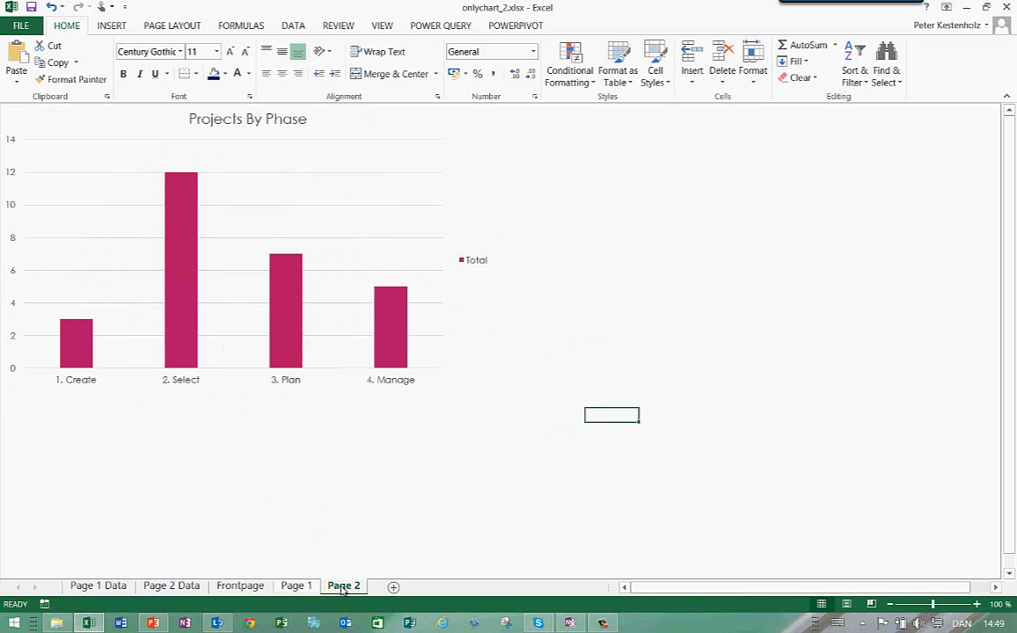
Hide the Page 1 Data and Page 2 Data sheets, and save the workbook
right_click(103, 587)
click(138, 543)
right_click(104, 589)
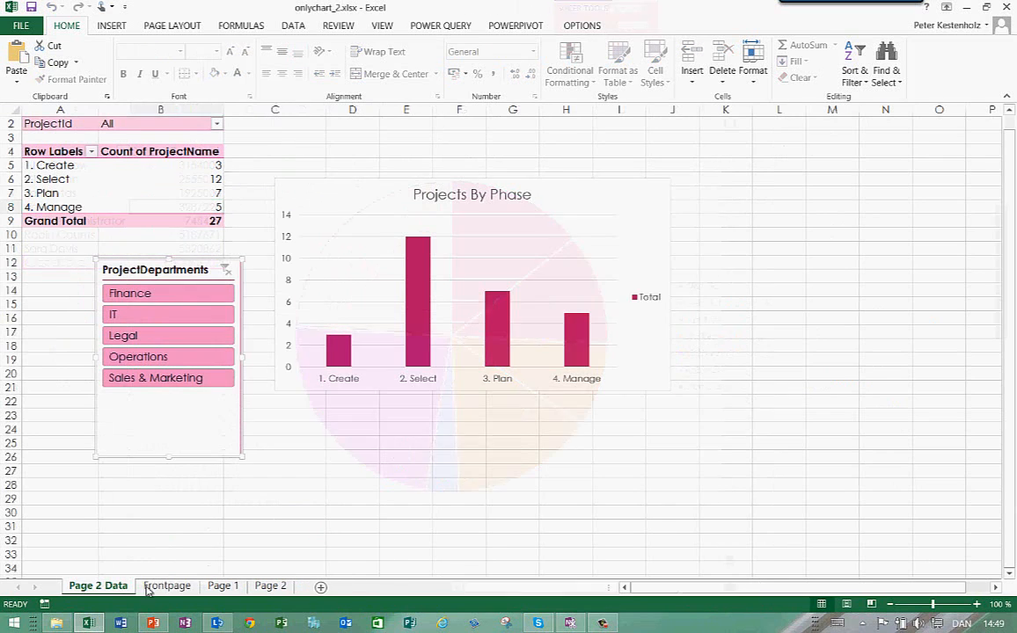
click(138, 543)
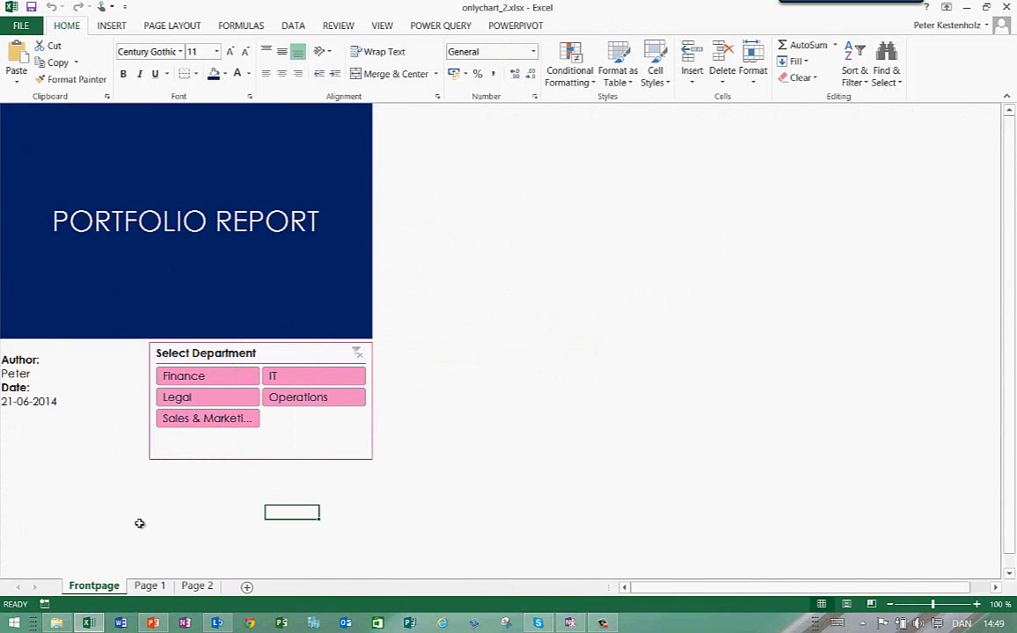
click(29, 9)
click(546, 482)
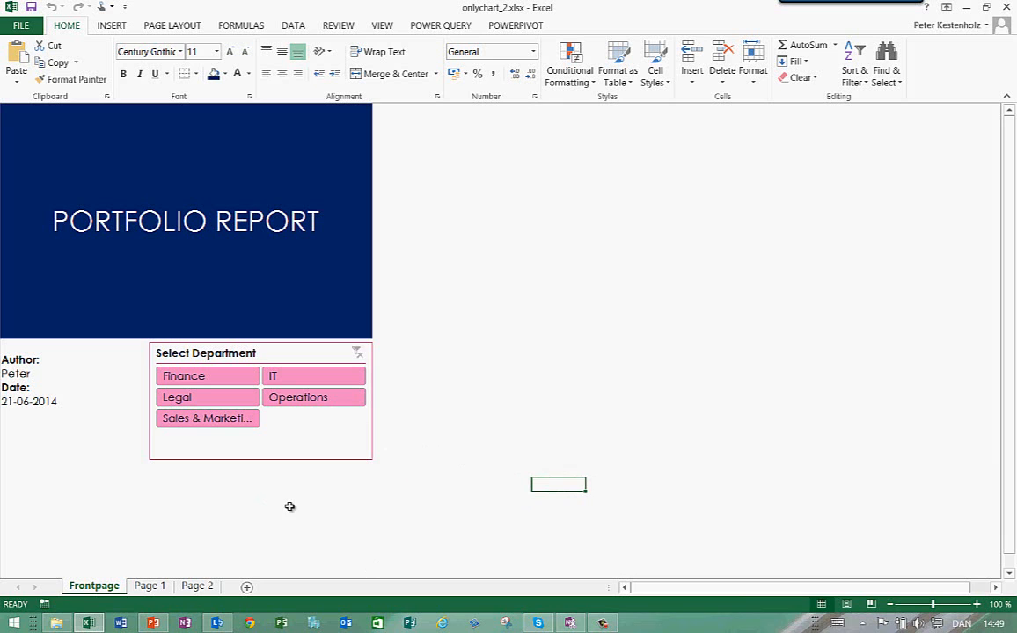
Switch to Internet Explorer and open the previously visited pkpk.sharepoint.com page English (United States) - All Documents
click(442, 623)
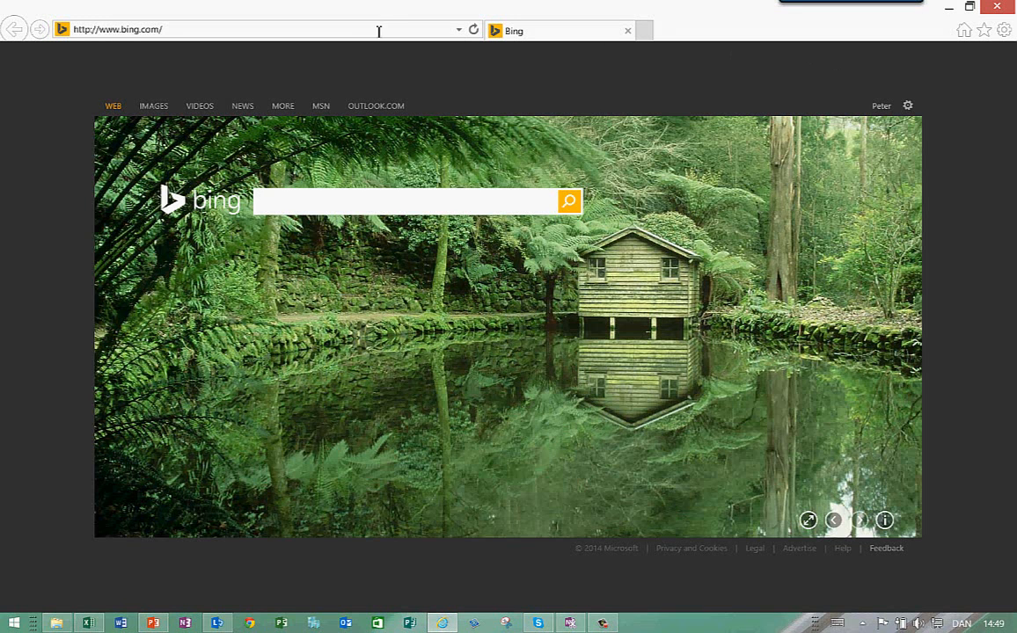
click(378, 32)
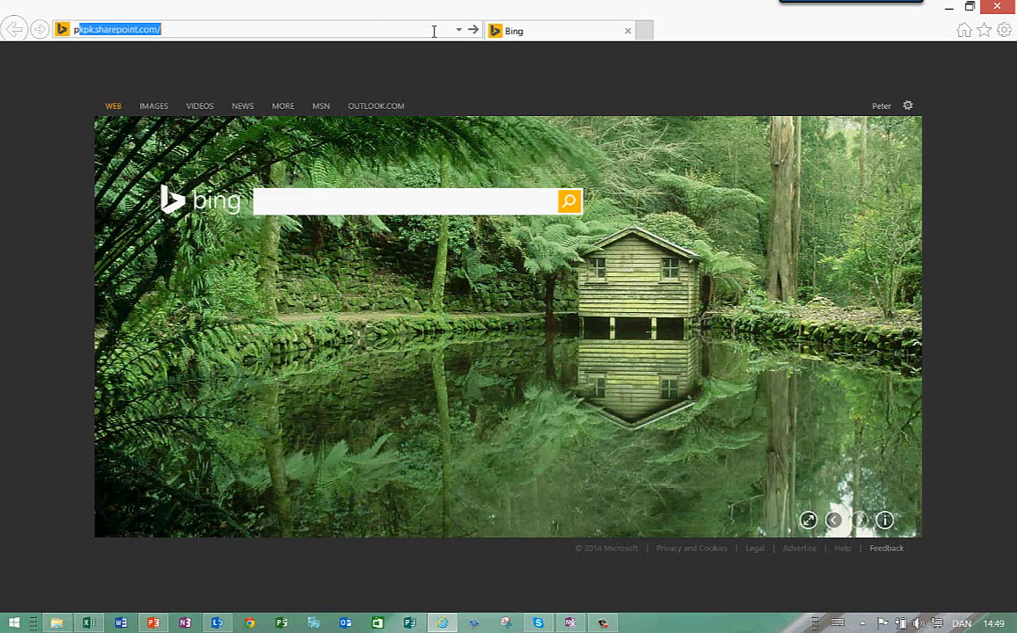
text(pk)
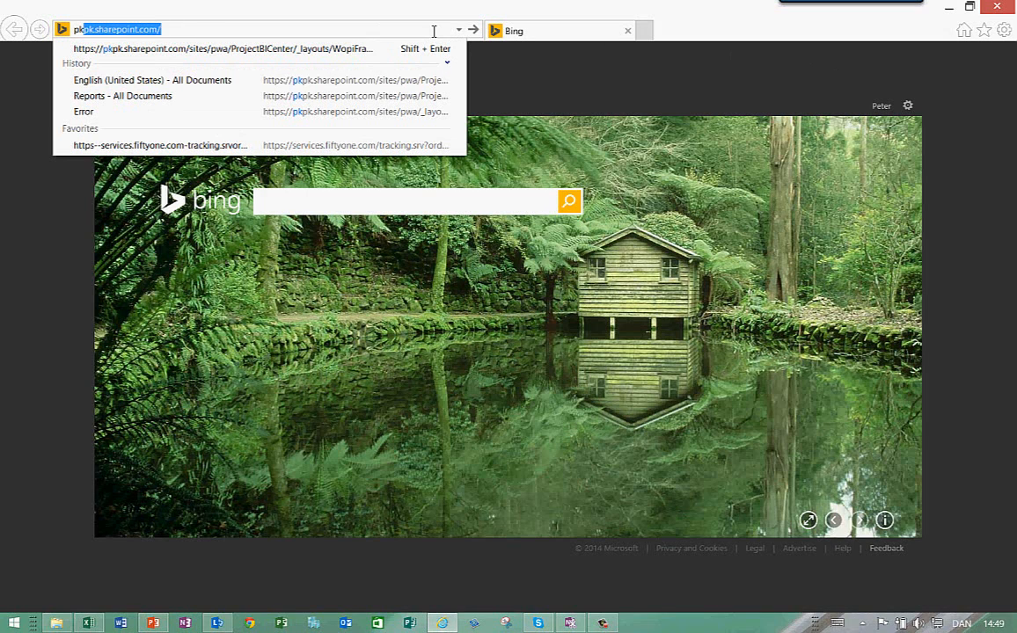
click(372, 83)
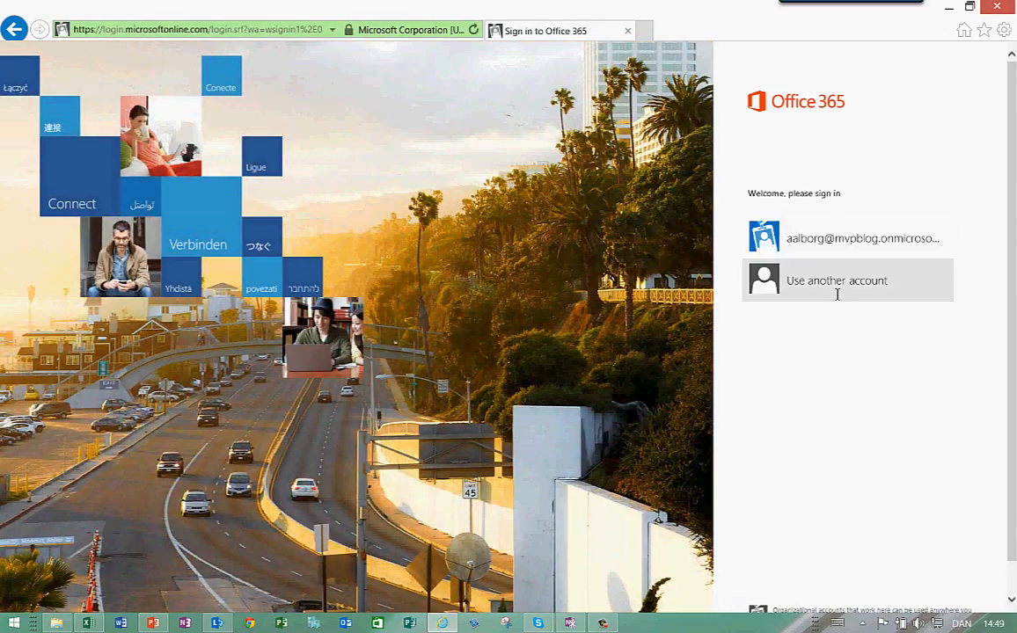
Sign in to Office 365 with another saved organizational account, allowing the trusted site, and reduce the browser to a smaller window
click(835, 291)
click(822, 229)
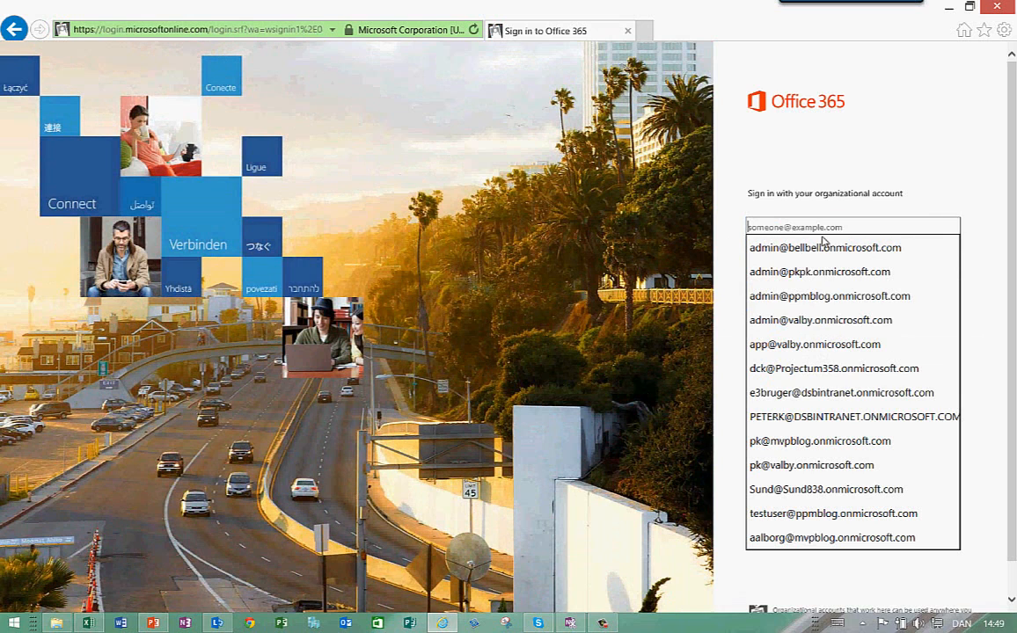
click(827, 271)
click(771, 314)
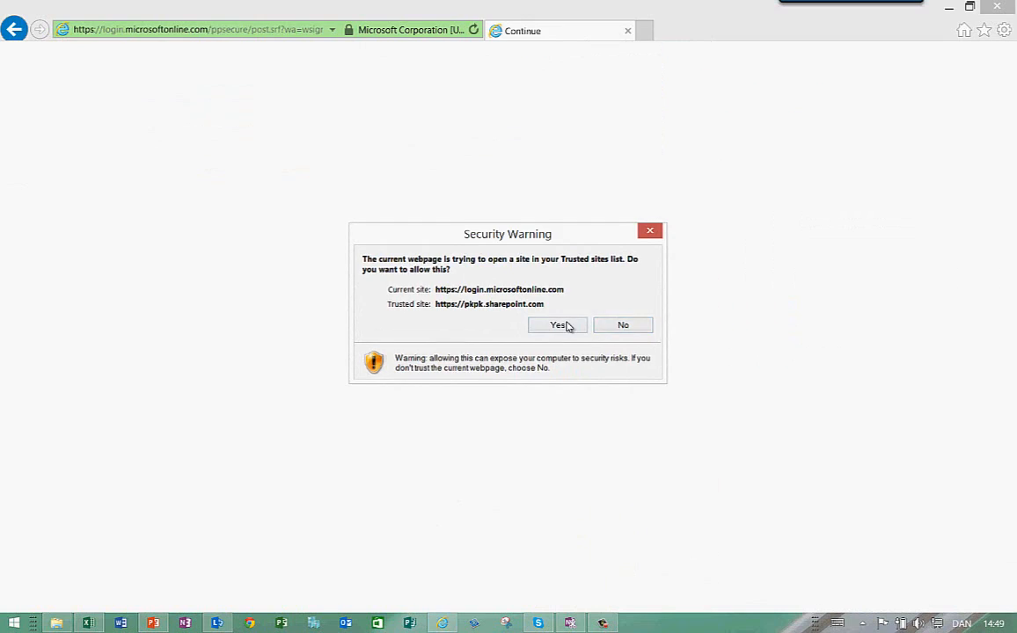
click(566, 327)
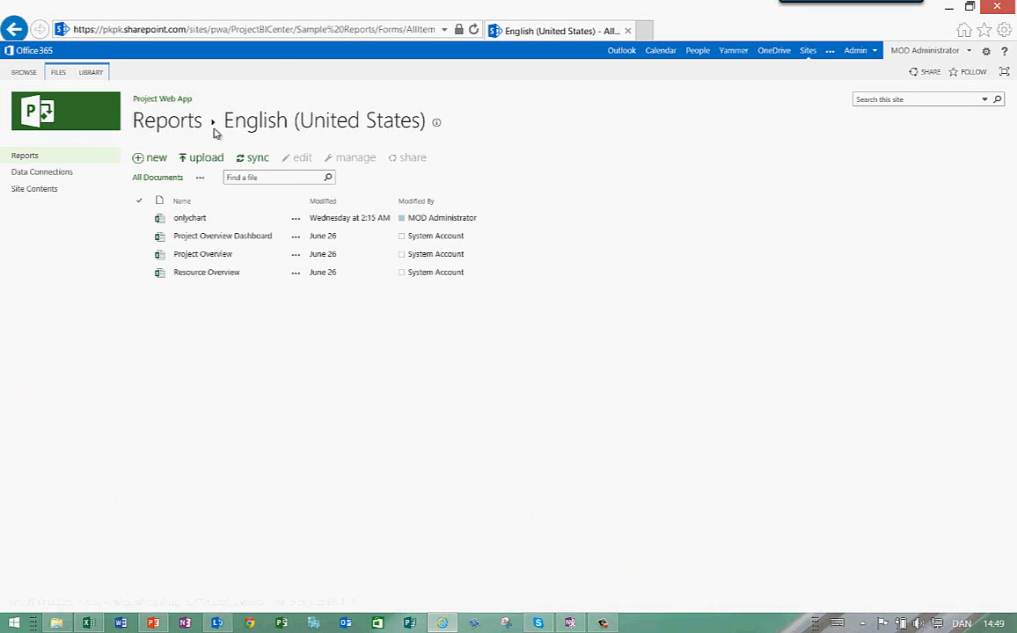
key(super+Right)
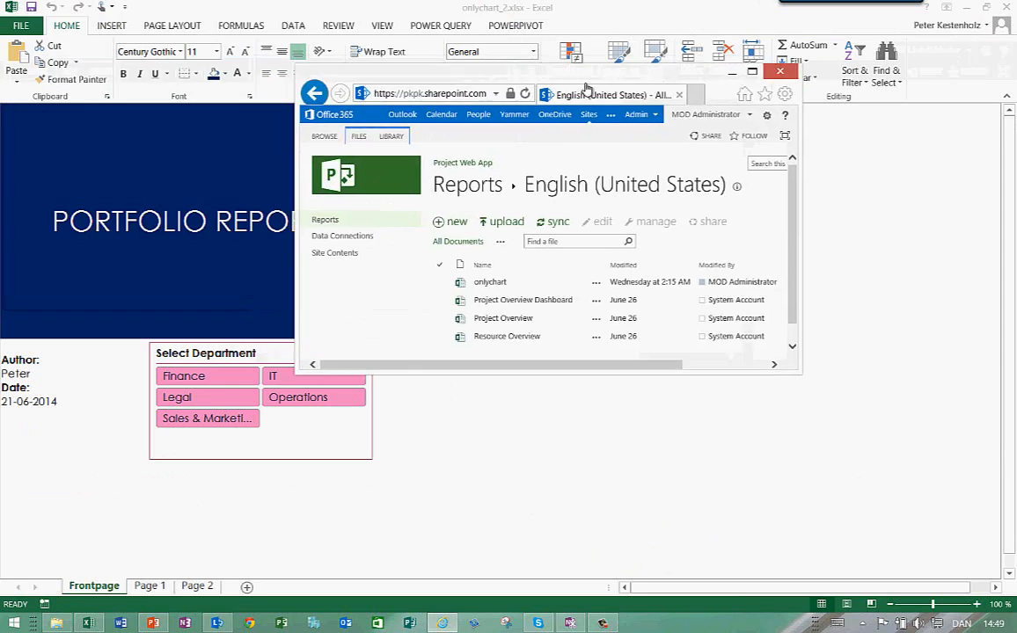
Switch back to Excel and save the workbook on the Desktop under the name Portfolio Report
double_click(473, 9)
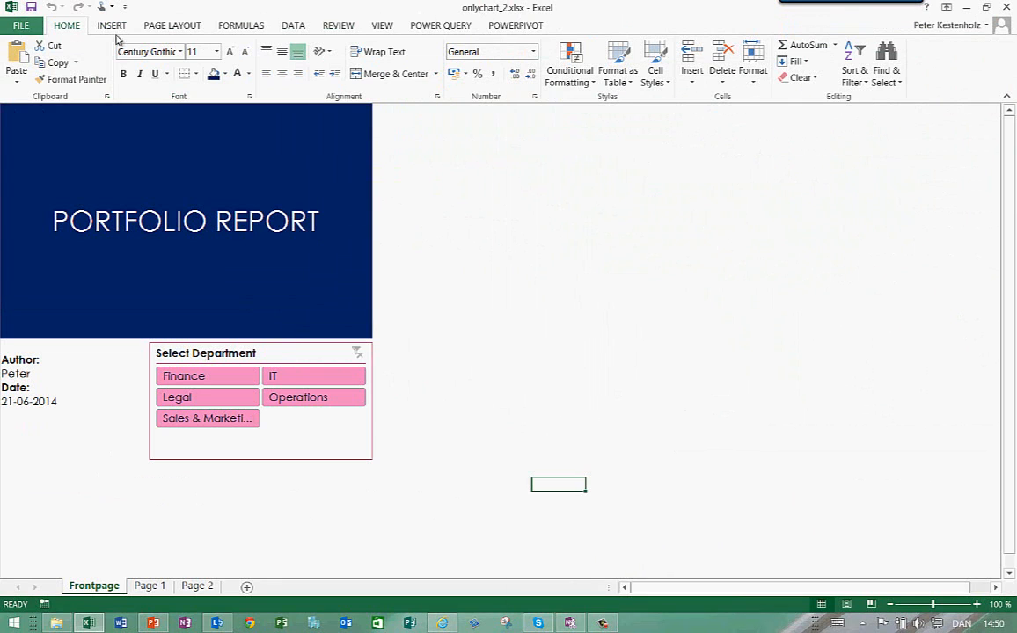
click(20, 26)
click(44, 160)
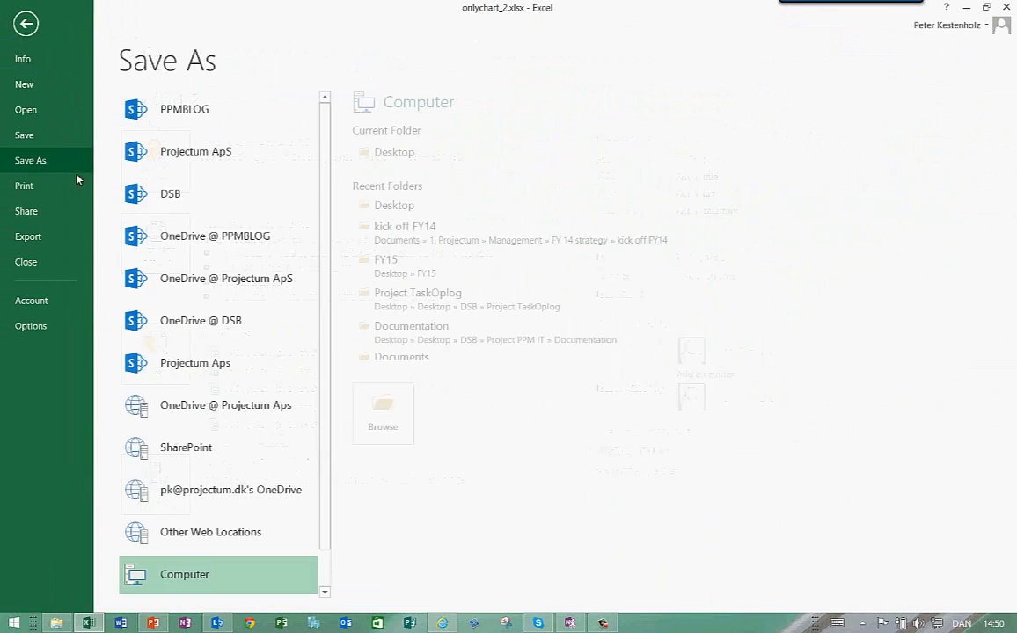
click(372, 159)
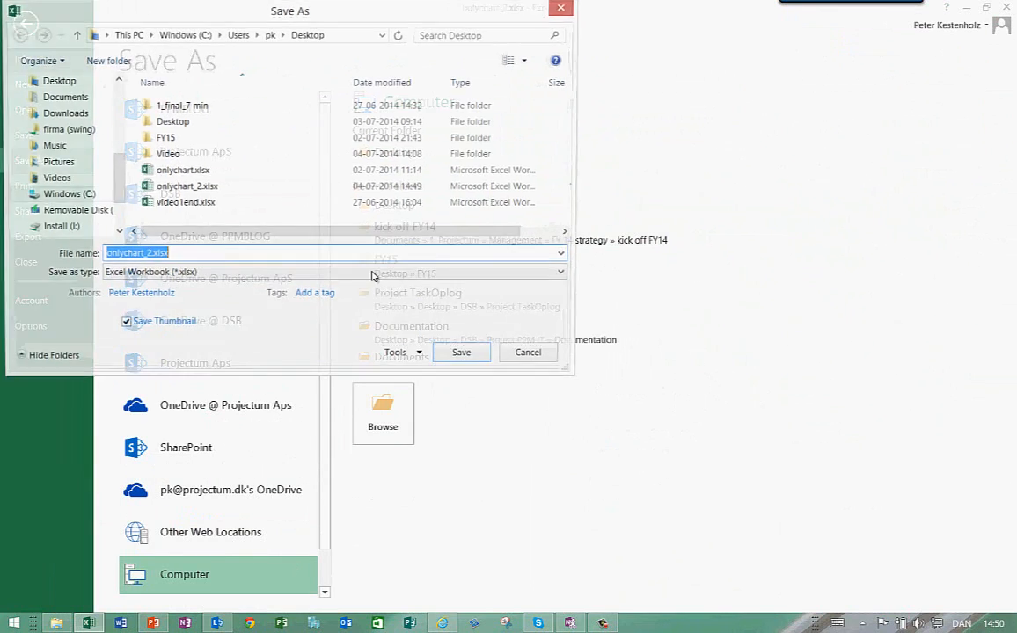
text(Portfolio Report)
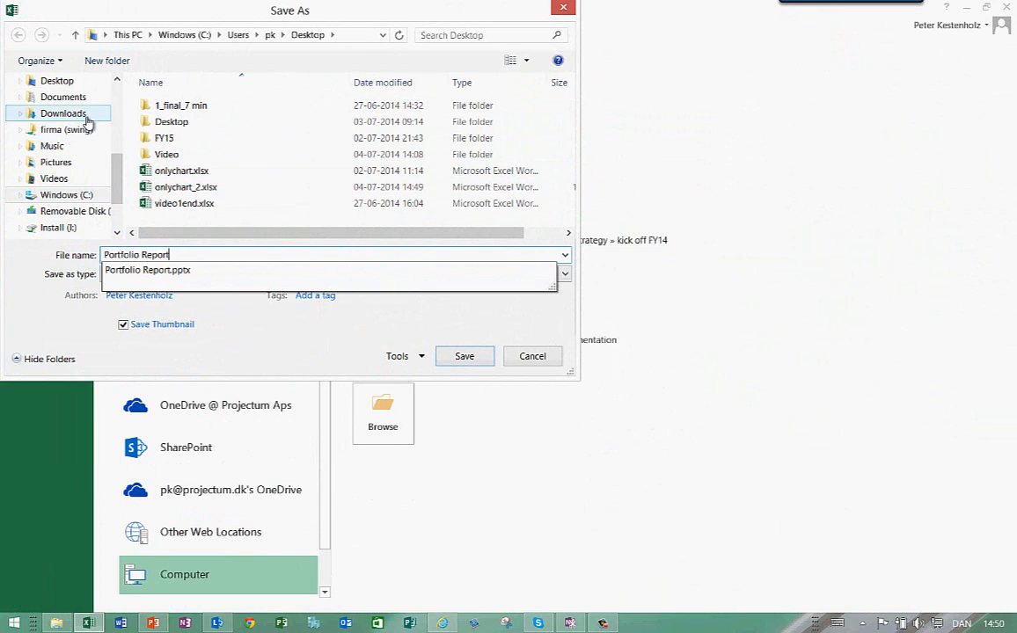
click(72, 82)
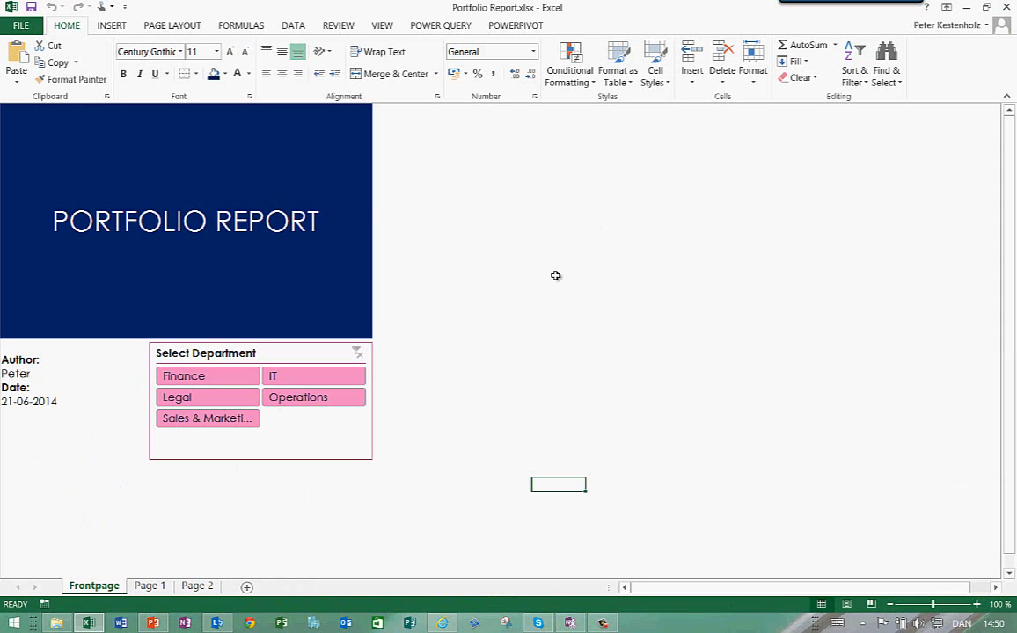
Review the workbook's Browser View Options and keep Entire Workbook as what is shown in the browser
click(20, 27)
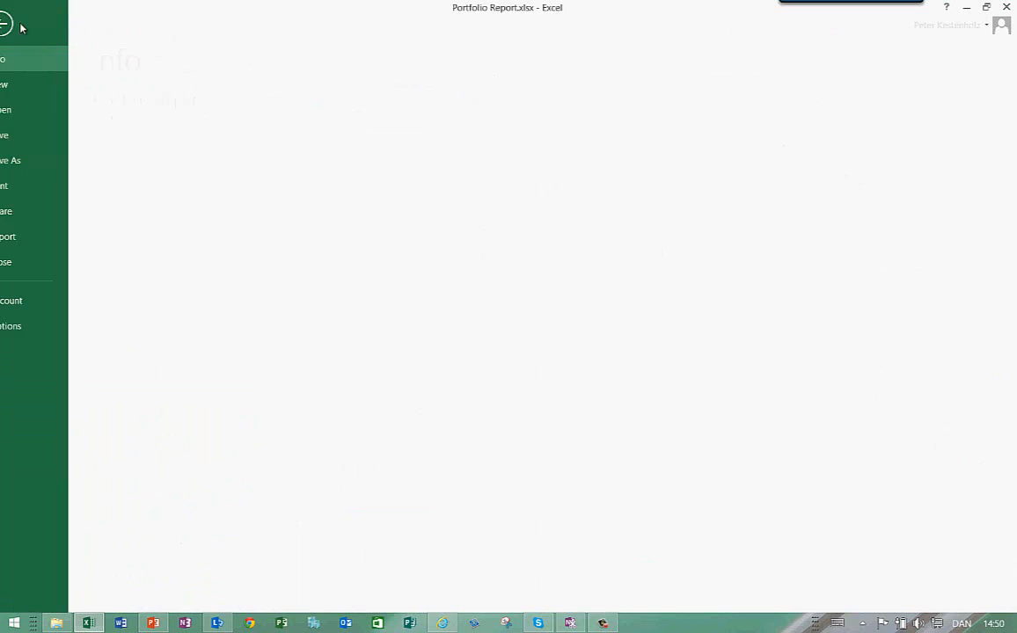
click(155, 436)
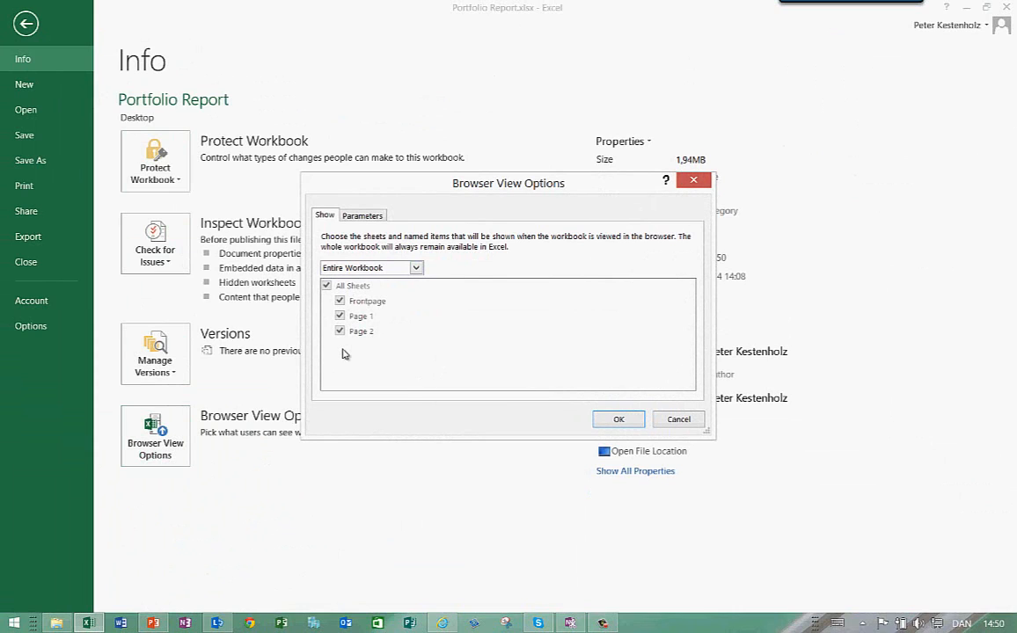
click(416, 268)
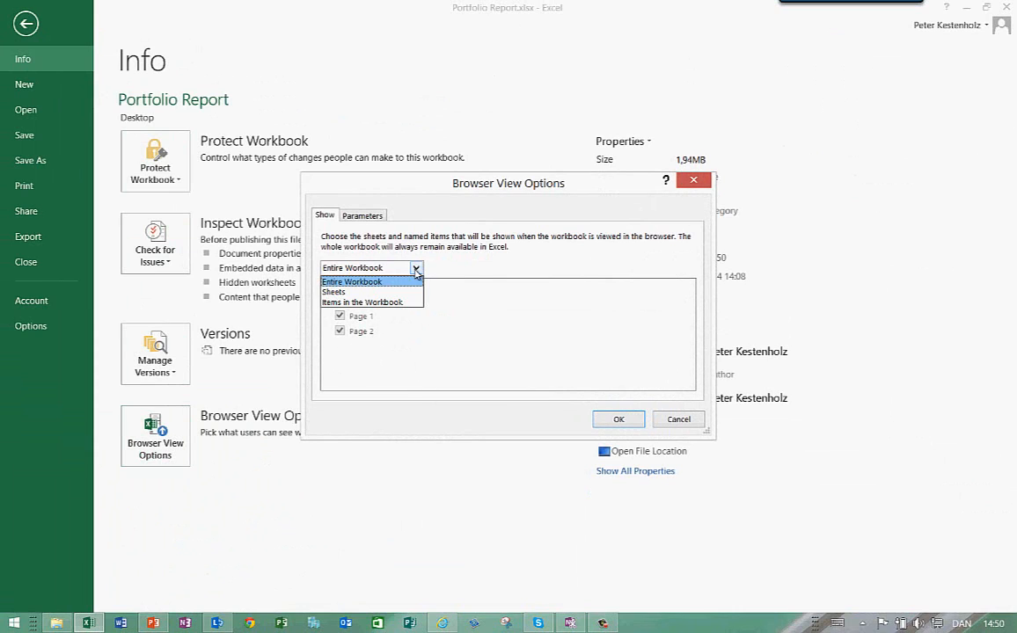
click(386, 282)
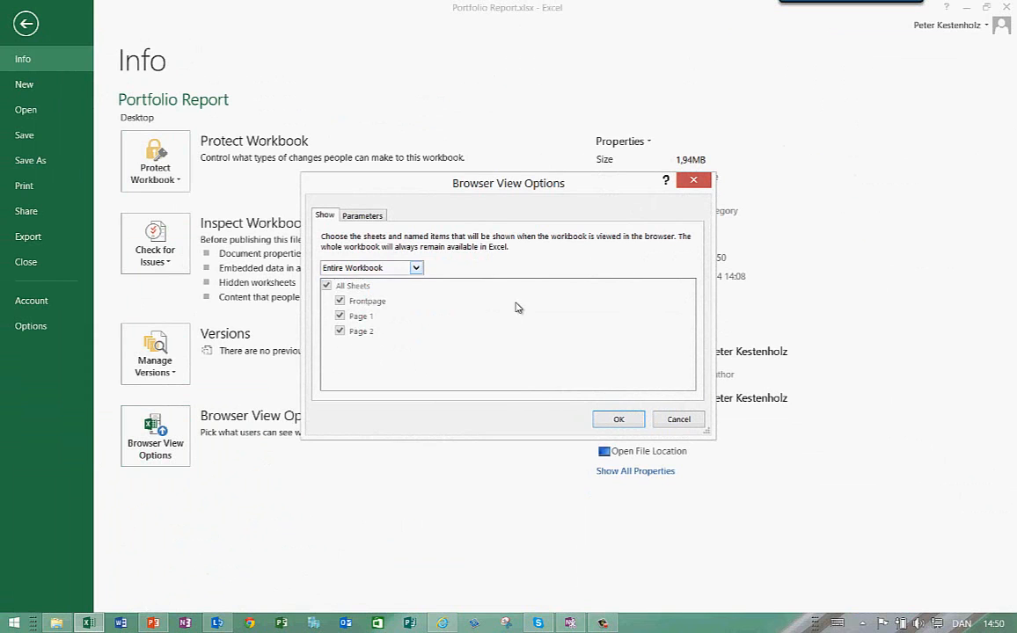
click(618, 421)
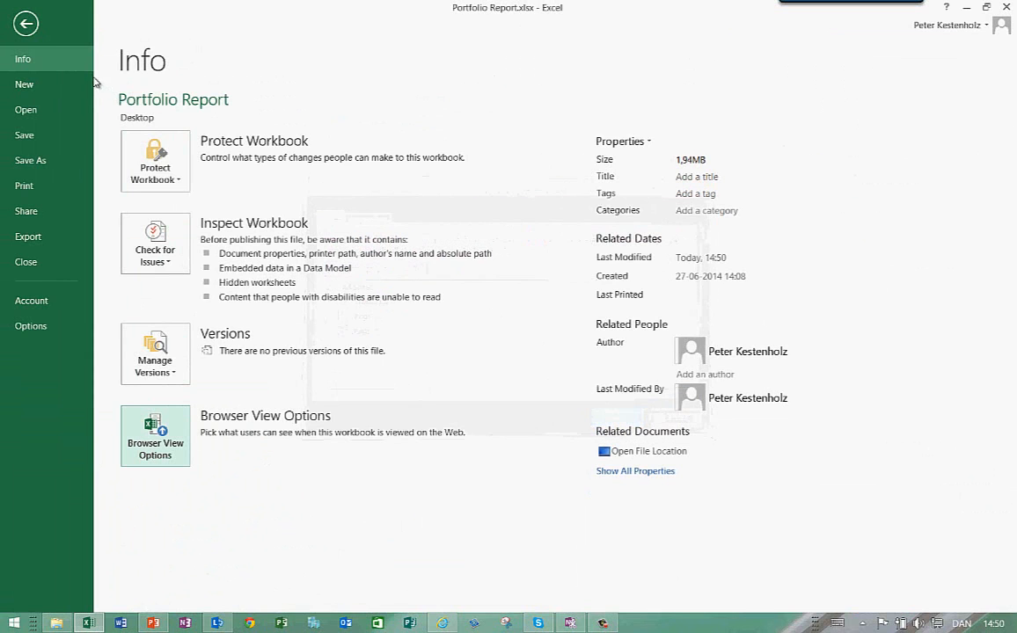
Return to the Portfolio Report workbook and close it, saving the changes
click(26, 26)
key(ctrl+w)
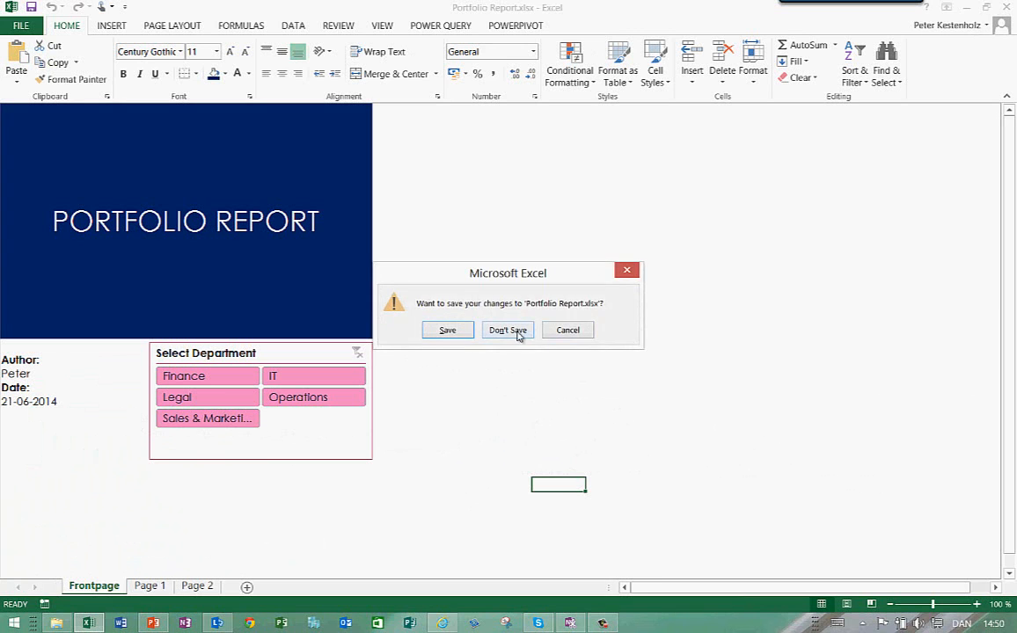
click(451, 330)
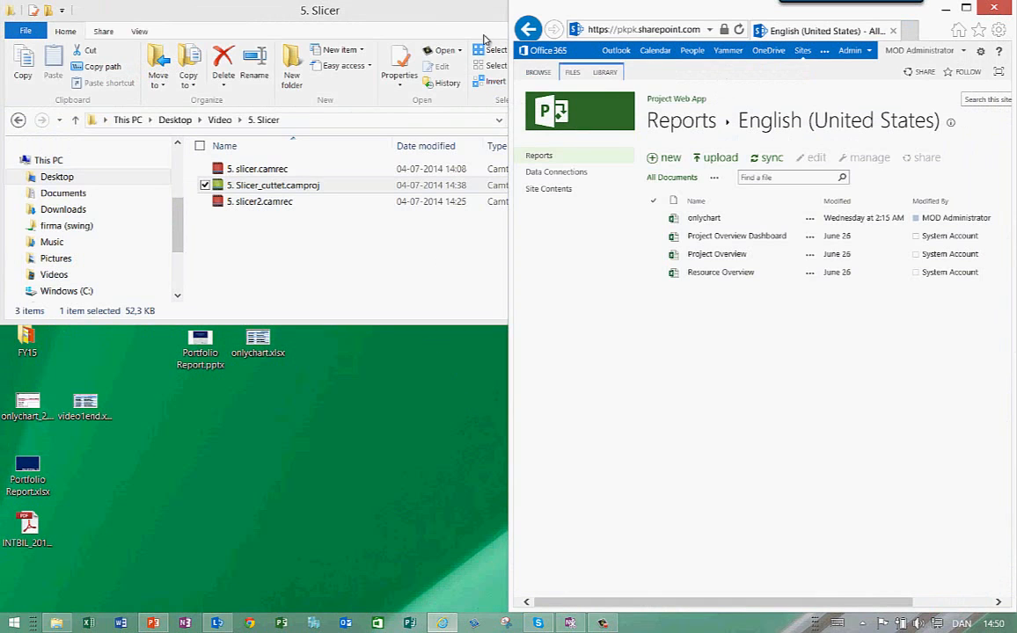
Clear the folder window off the desktop, upload Portfolio Report.xlsx from the desktop into the SharePoint Reports library, and enlarge the browser window
click(483, 36)
click(639, 7)
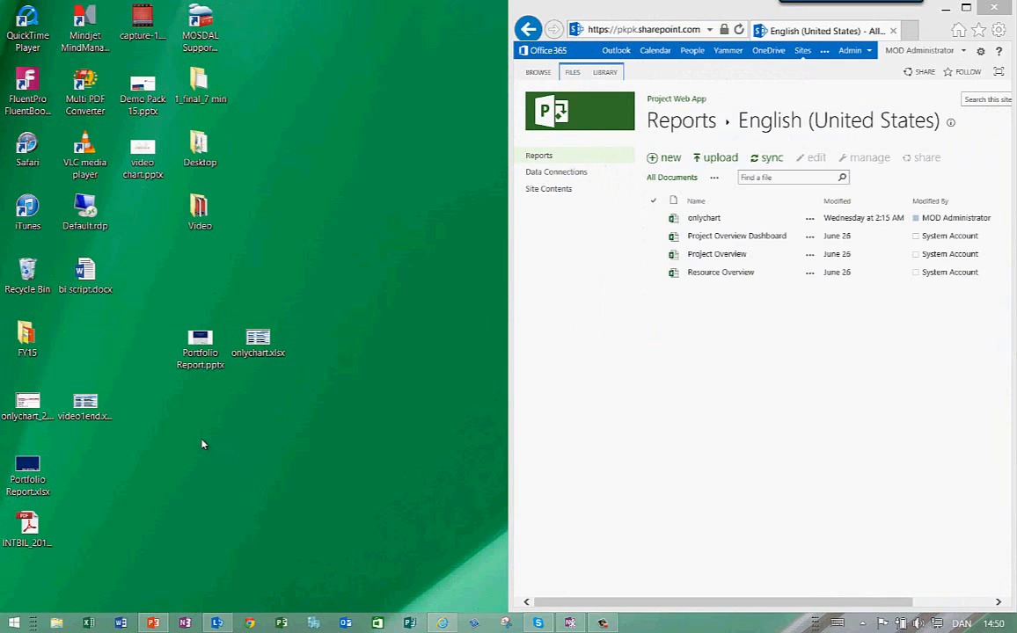
click(199, 339)
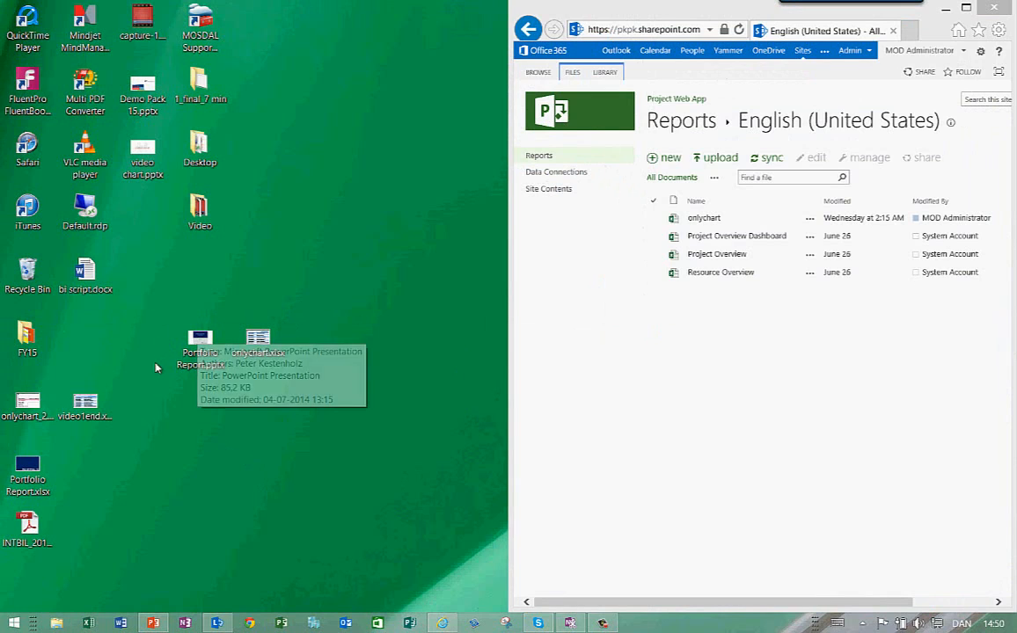
click(39, 487)
drag(39, 480, 781, 239)
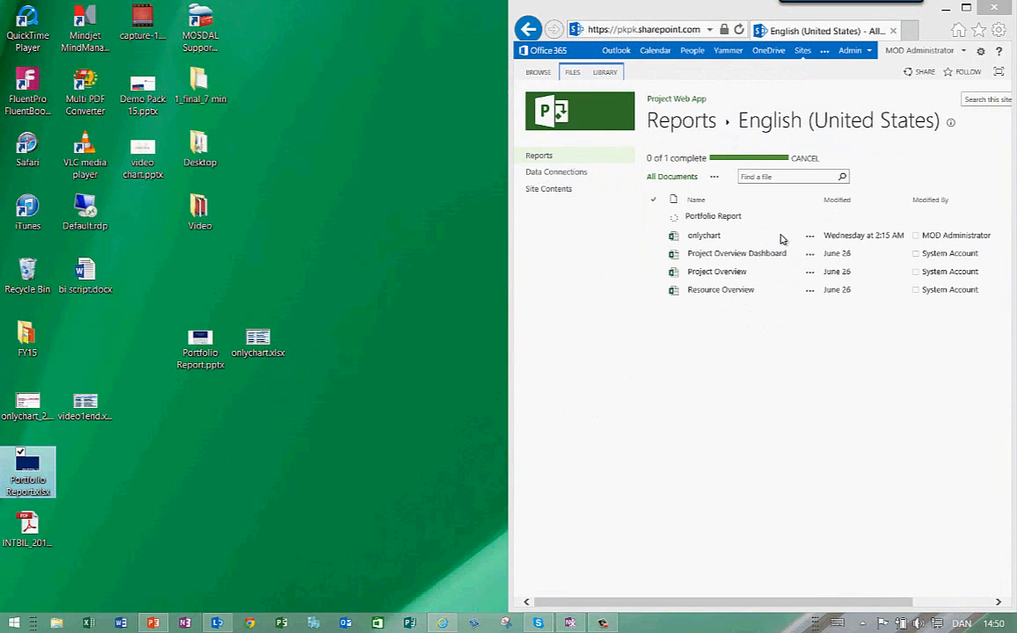
click(966, 8)
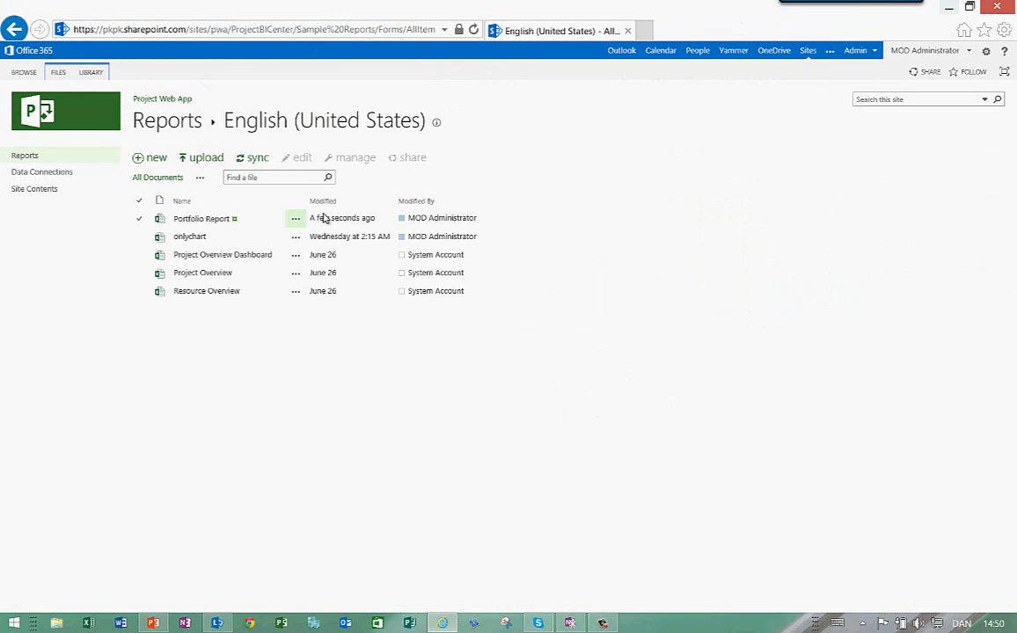
View the properties of Portfolio Report in the library and copy the link address of Portfolio Report.xlsx
click(296, 219)
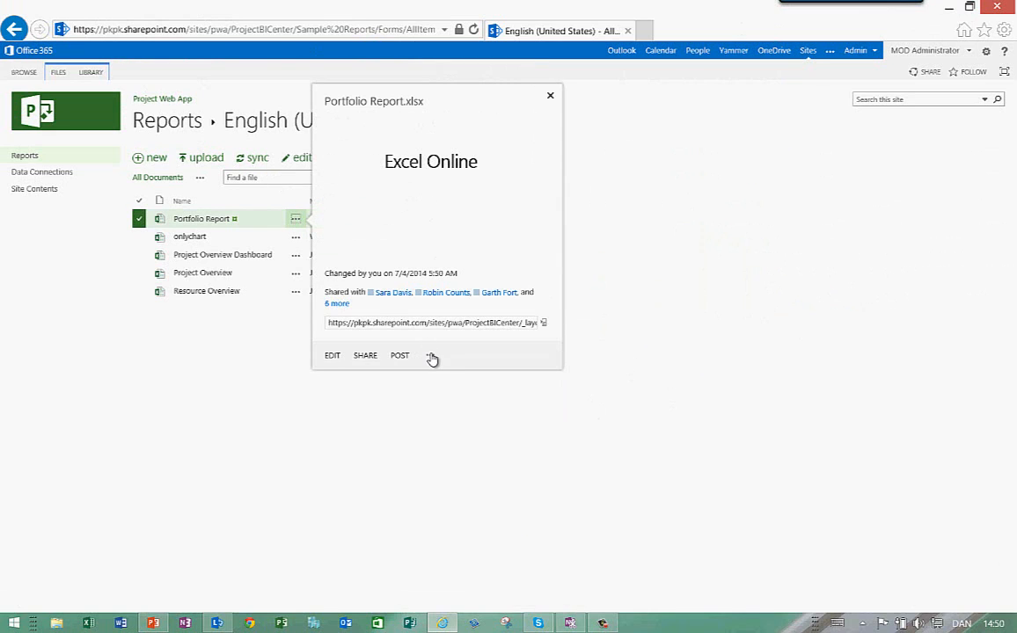
click(430, 356)
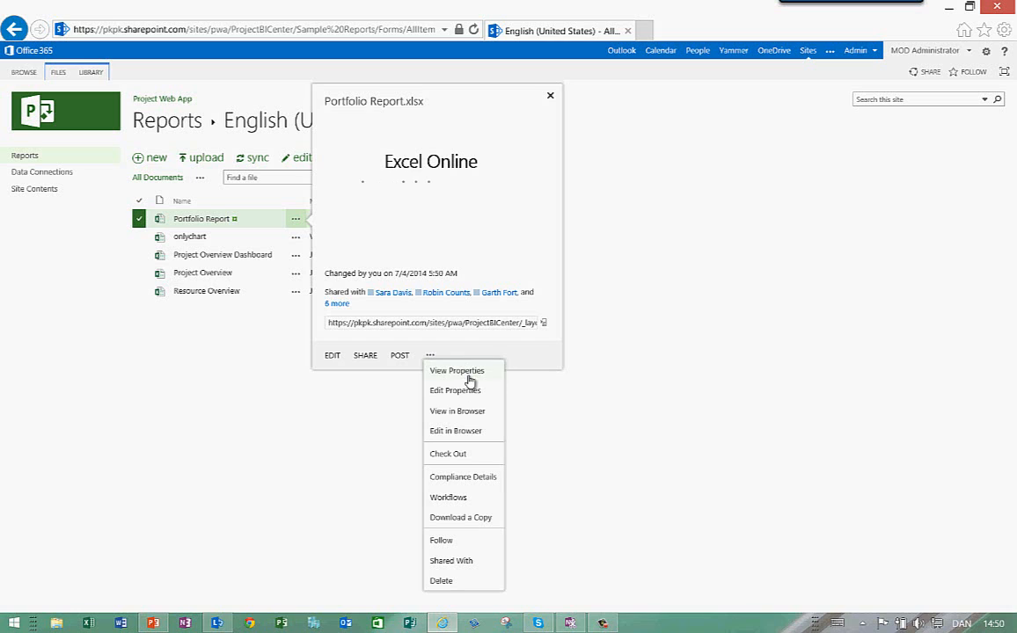
click(469, 371)
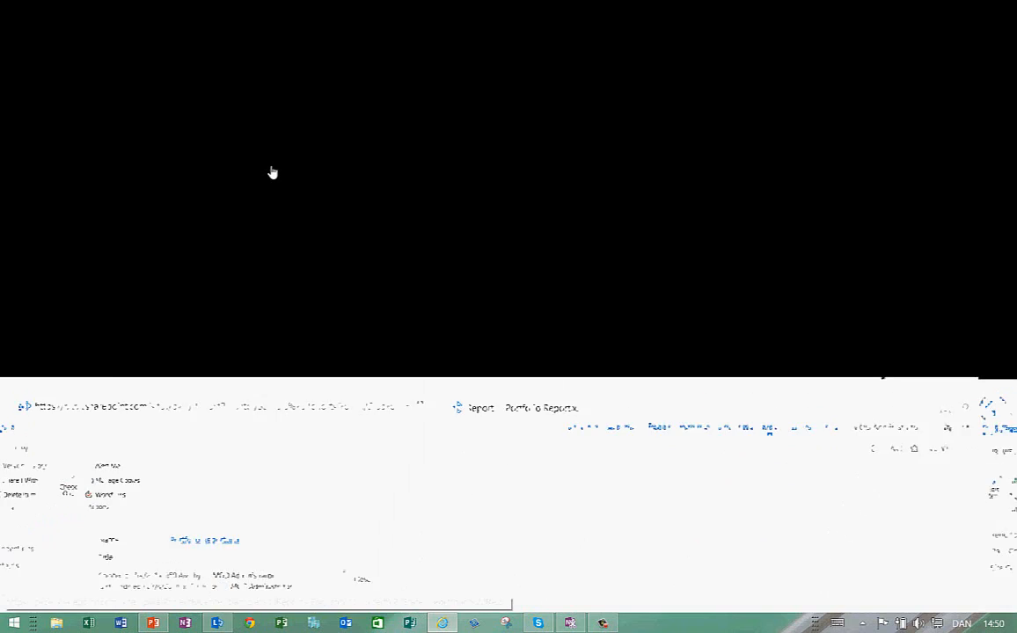
right_click(269, 167)
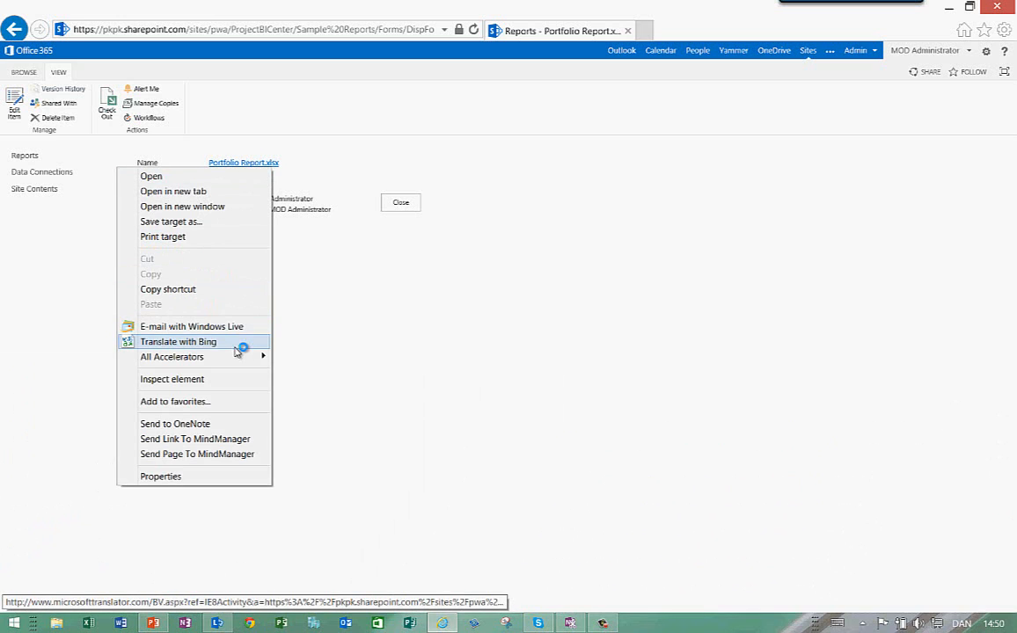
click(213, 292)
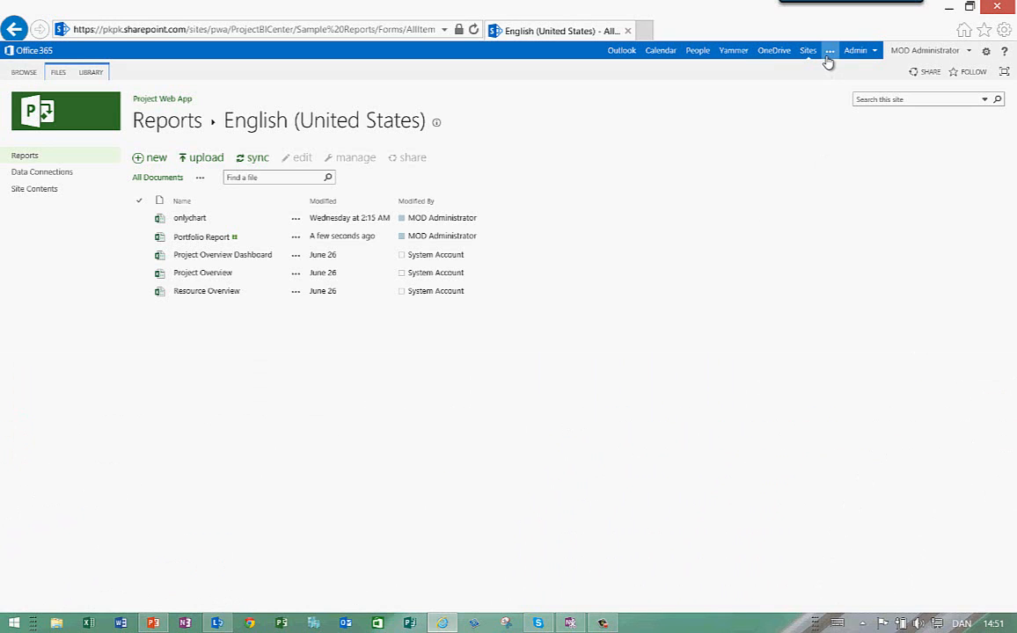
Go to the Project Web App home page, allowing the trusted site to open
click(828, 54)
click(810, 71)
click(553, 330)
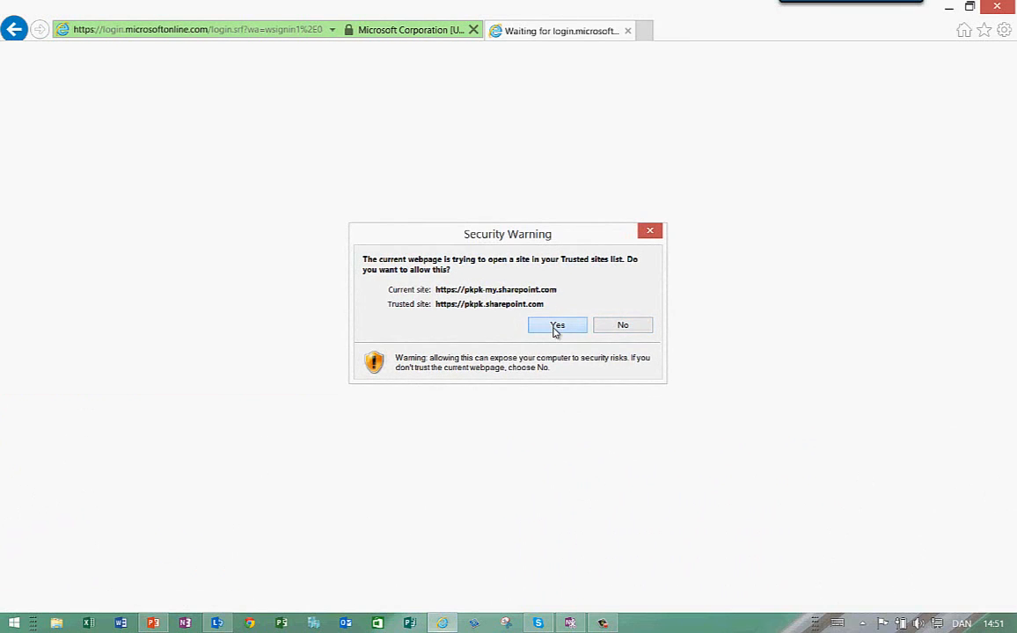
click(565, 327)
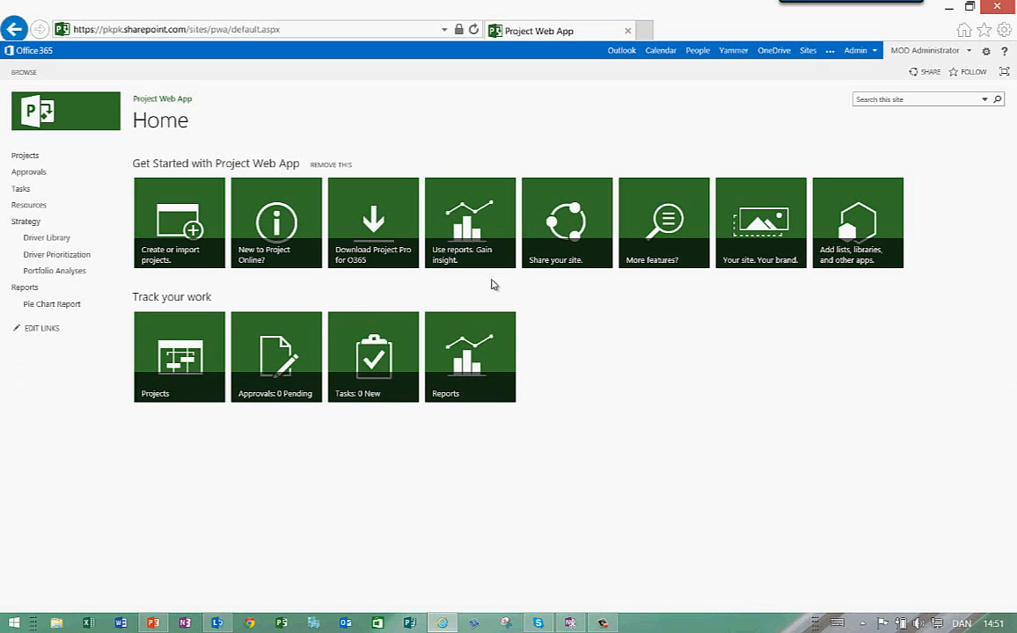
Edit the Quick Launch links and add a new link named Portfolio Report, pasting the copied workbook address as its web address
click(41, 331)
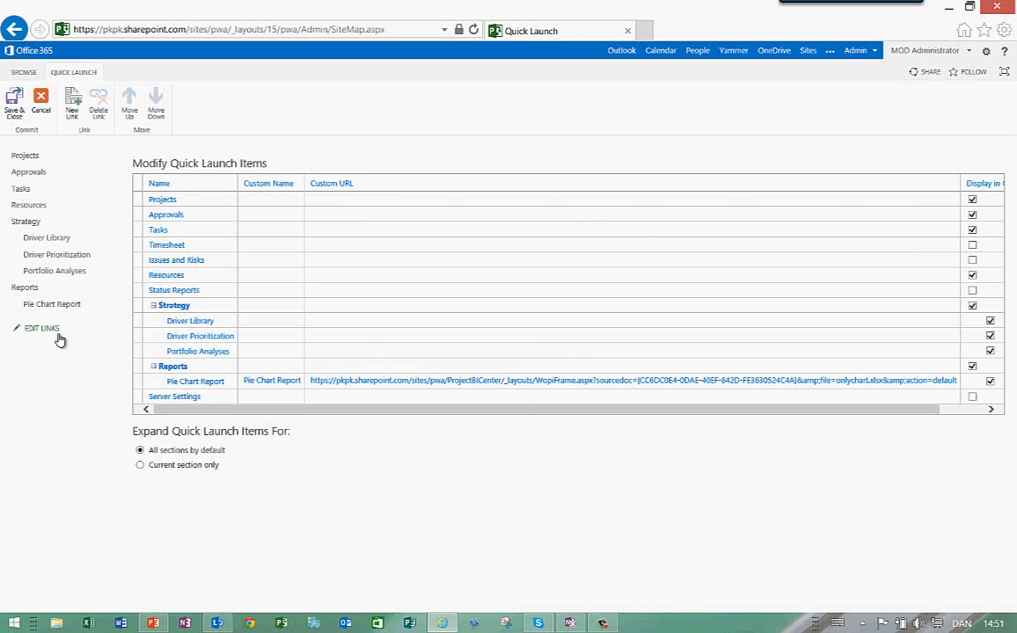
click(72, 112)
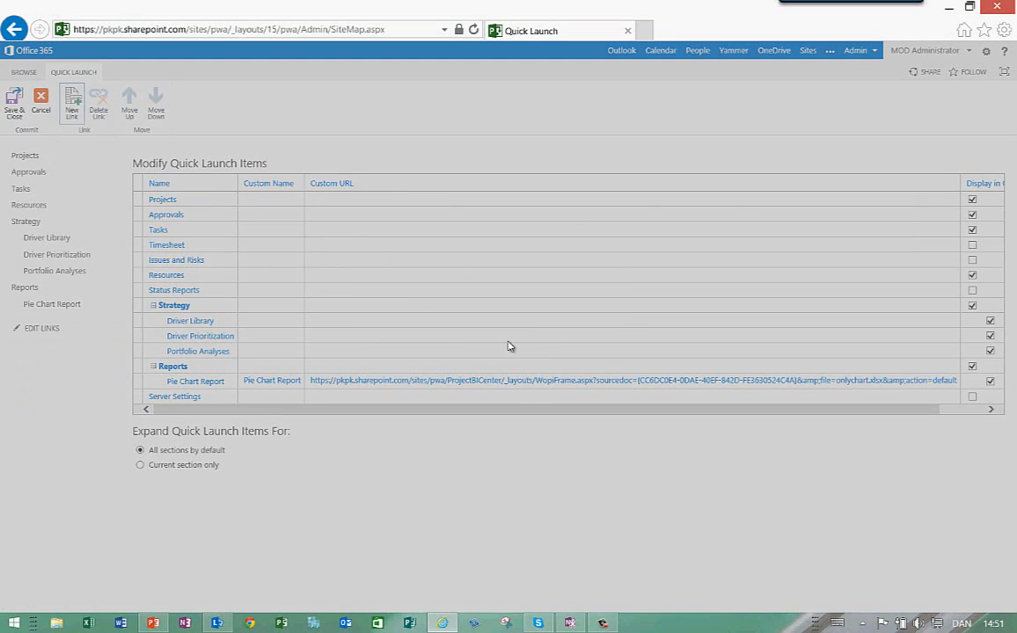
drag(431, 313, 344, 316)
key(ctrl+v)
click(483, 271)
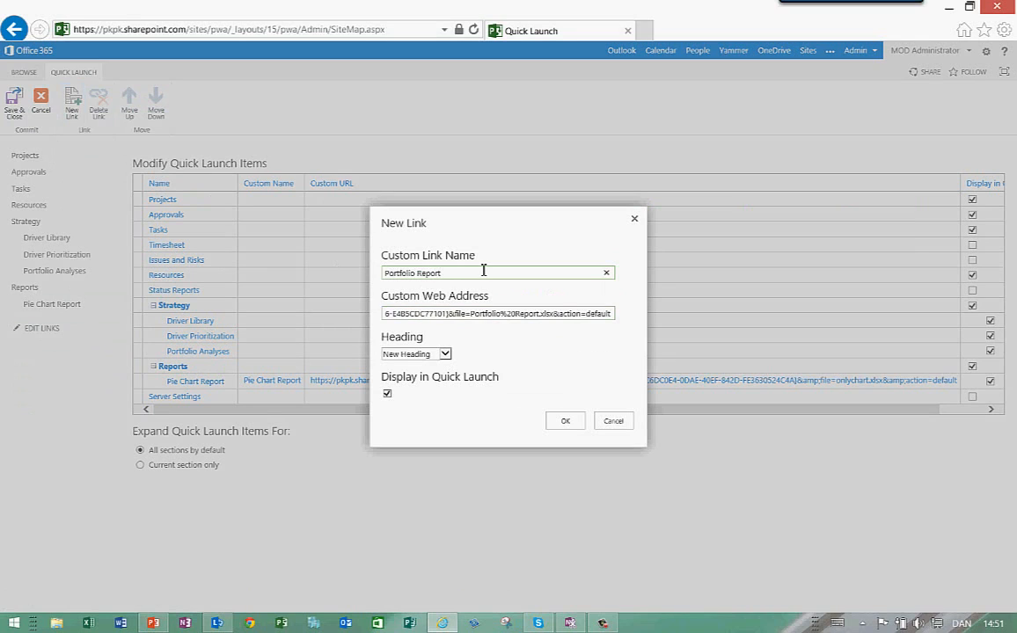
Place the new link under the Reports heading and save the Quick Launch changes
click(437, 355)
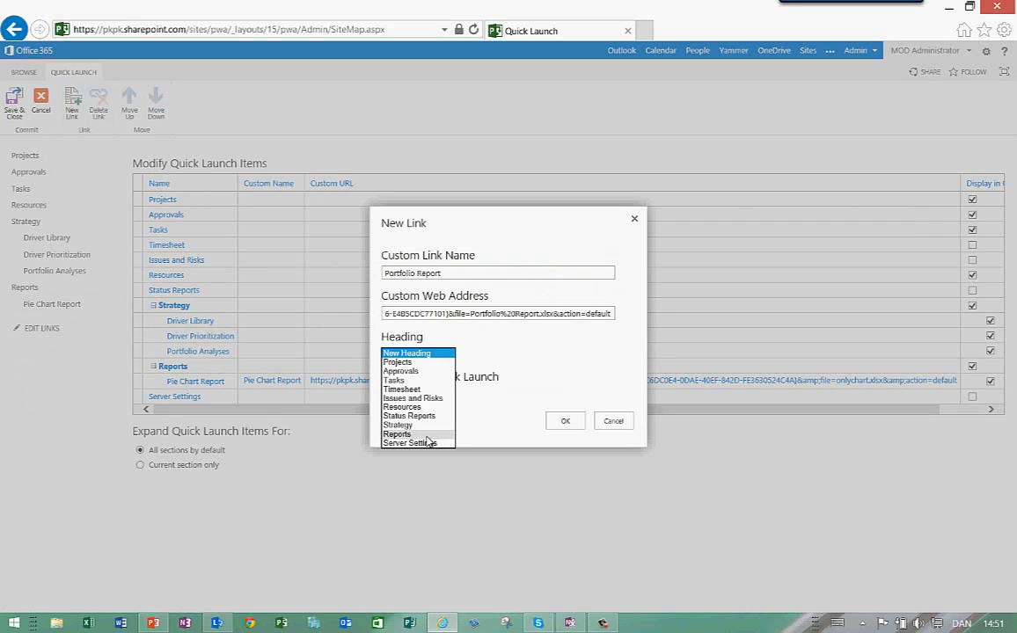
click(426, 434)
click(566, 420)
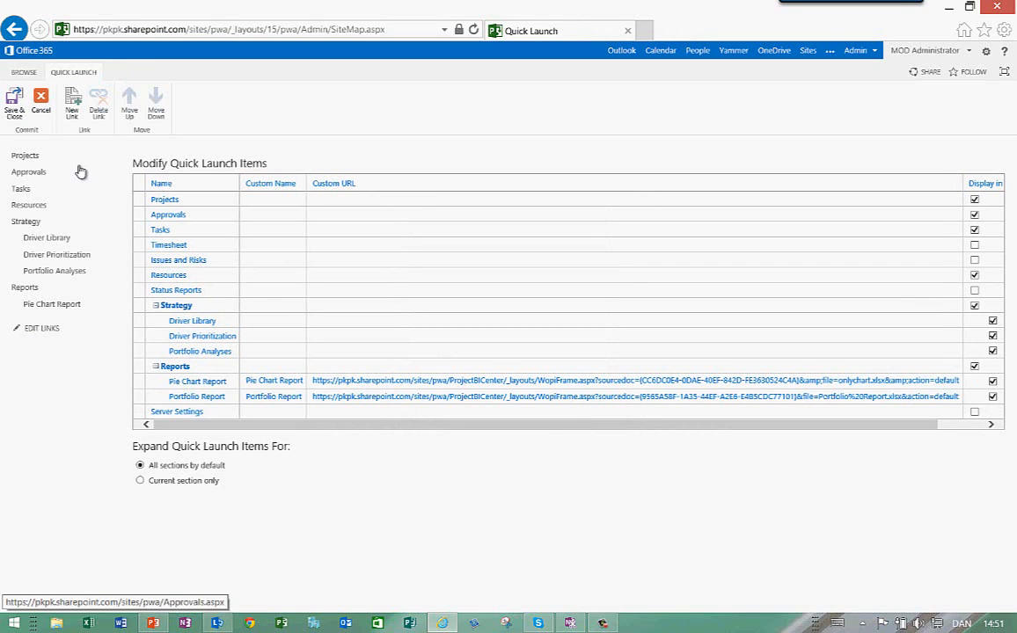
click(16, 103)
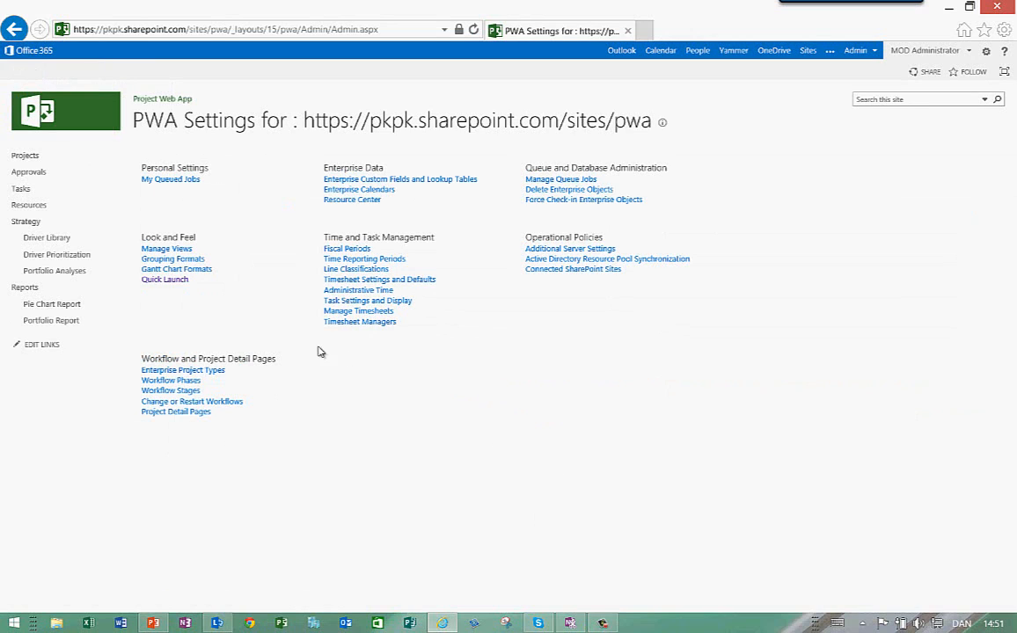
Open Portfolio Report from the Quick Launch and view Page 1, Page 2 and the Frontpage in Excel Online
click(51, 322)
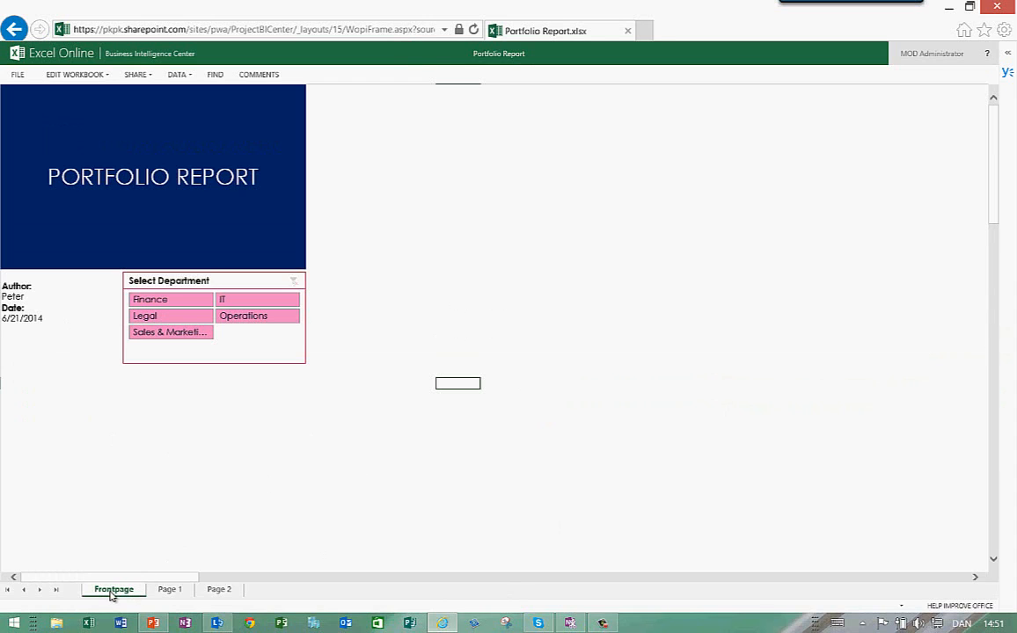
click(162, 592)
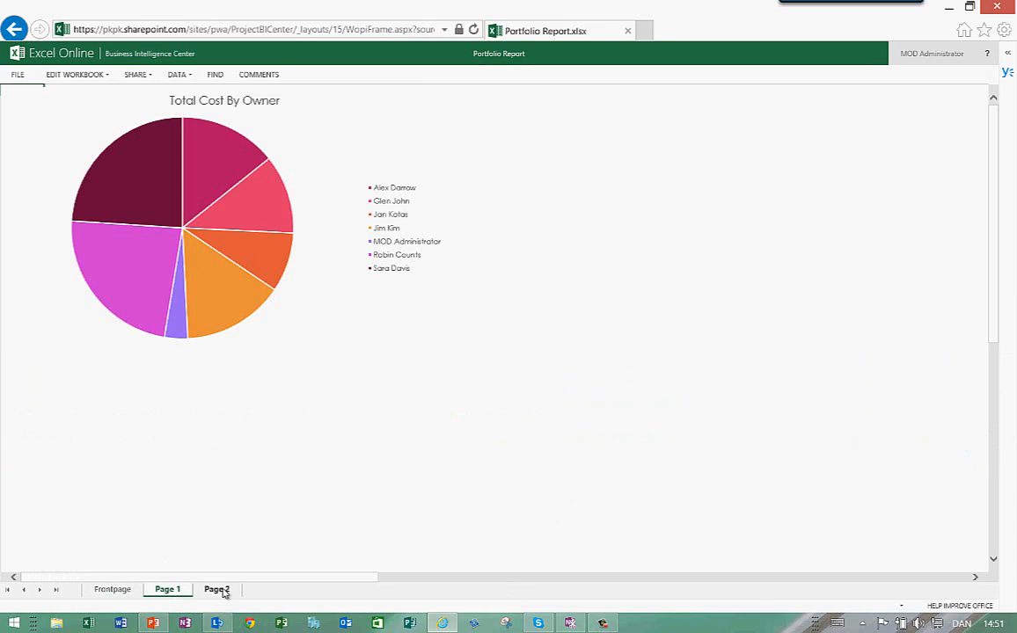
click(219, 590)
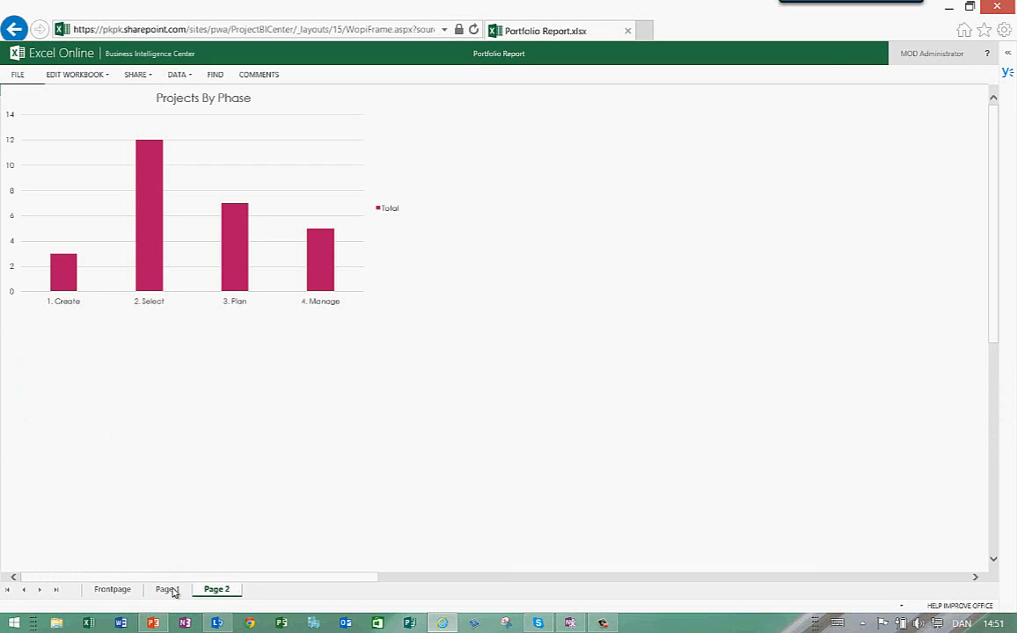
click(114, 591)
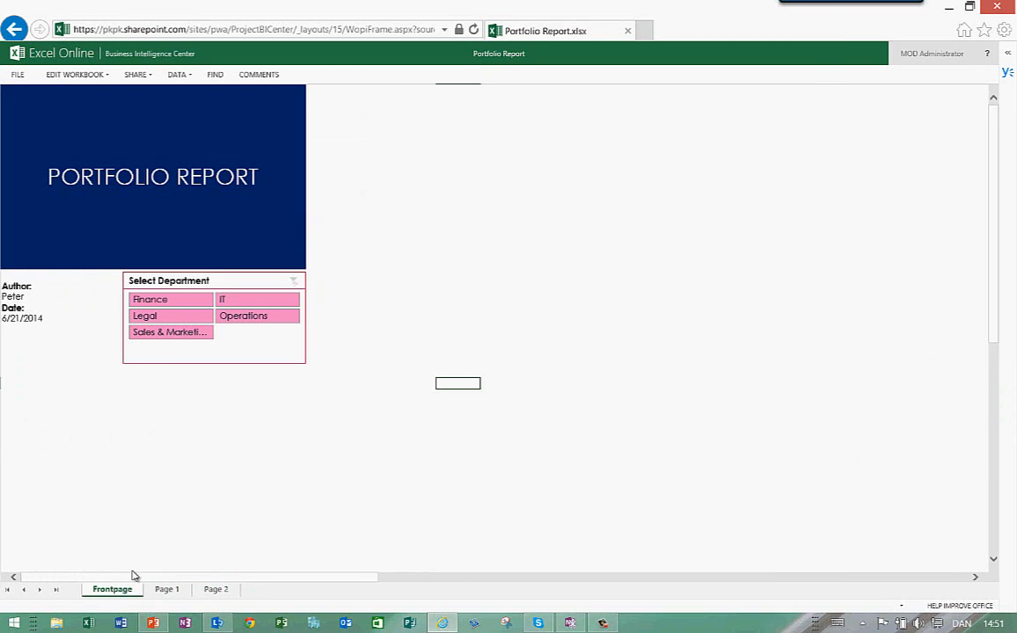
Filter the report by the Finance department and check its effect on the Page 1 and Page 2 charts before returning to the Frontpage
click(189, 301)
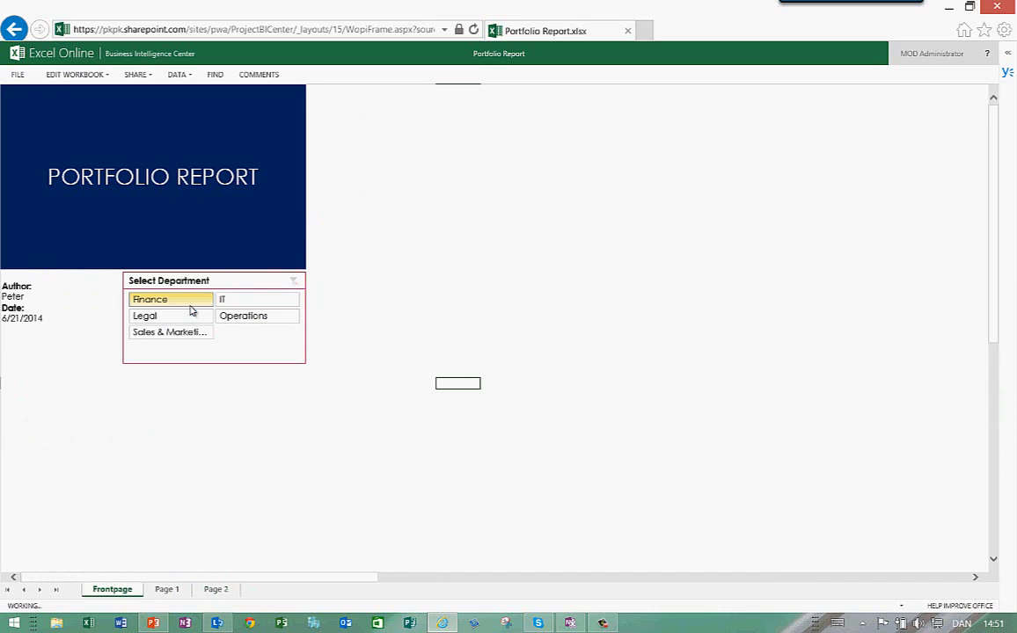
click(167, 590)
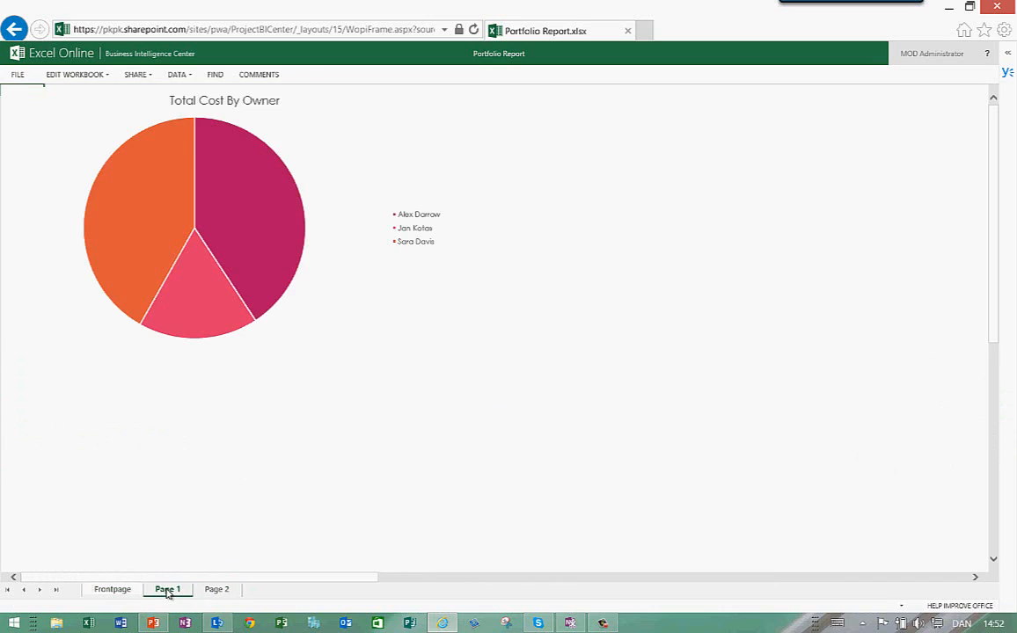
click(214, 591)
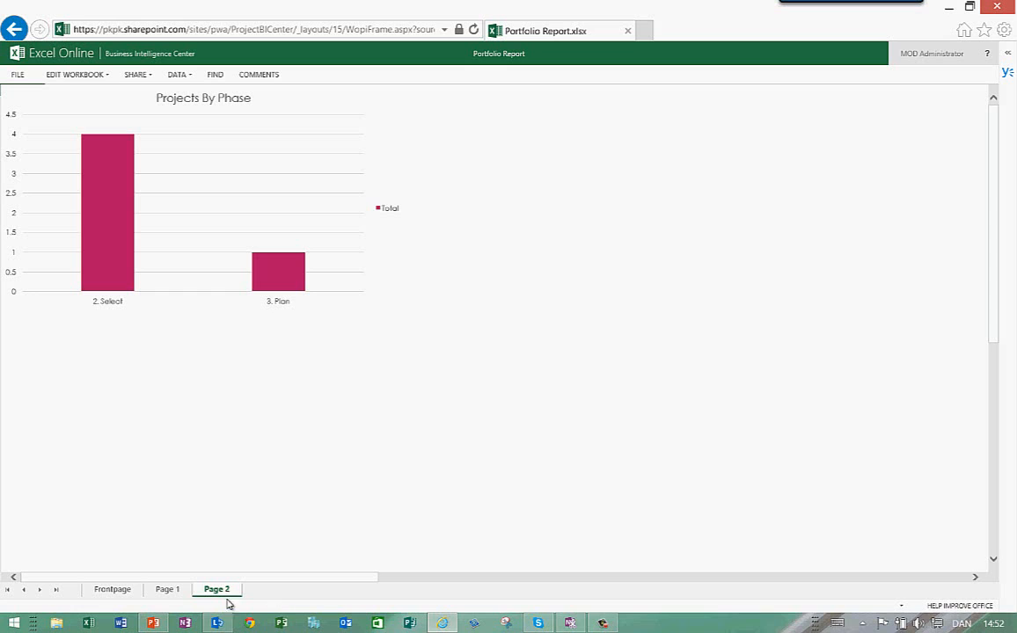
click(115, 591)
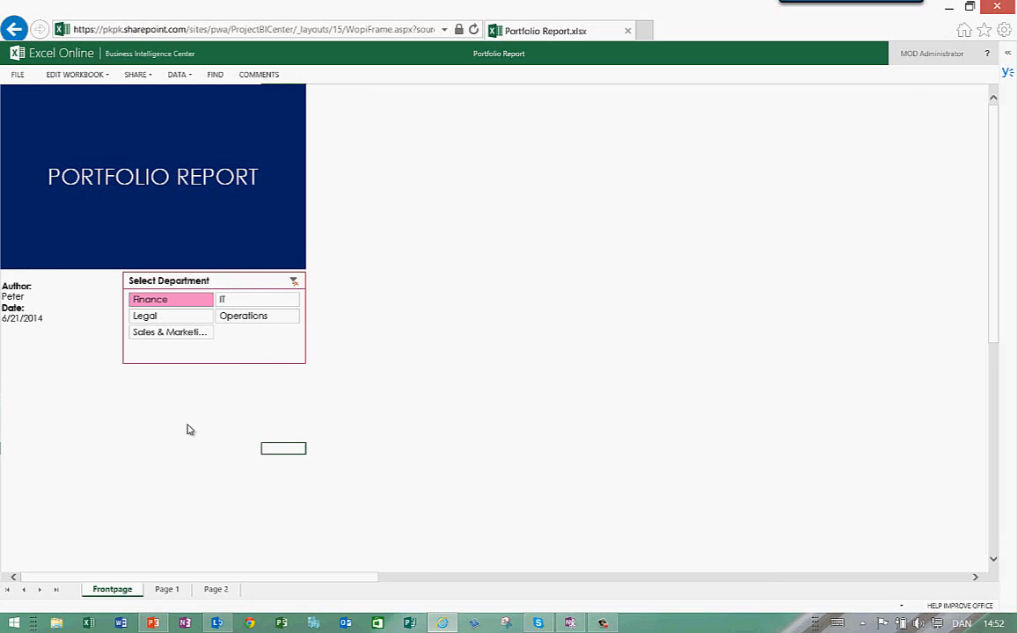
click(26, 348)
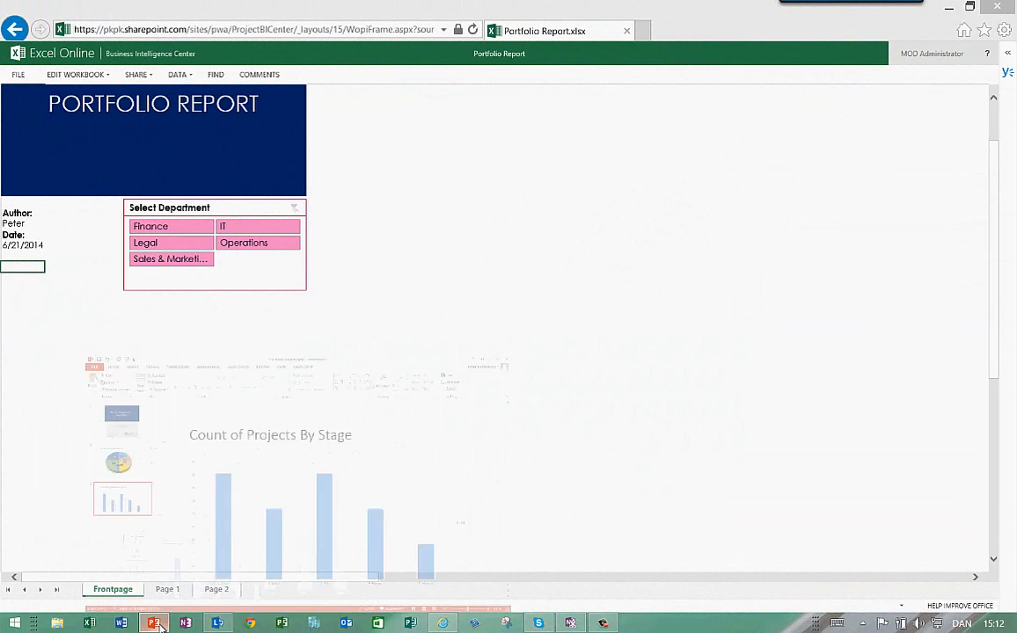
Switch to the Portfolio Report presentation in PowerPoint and review the Cost by Project Owner and Count of Projects By Stage slides
click(147, 568)
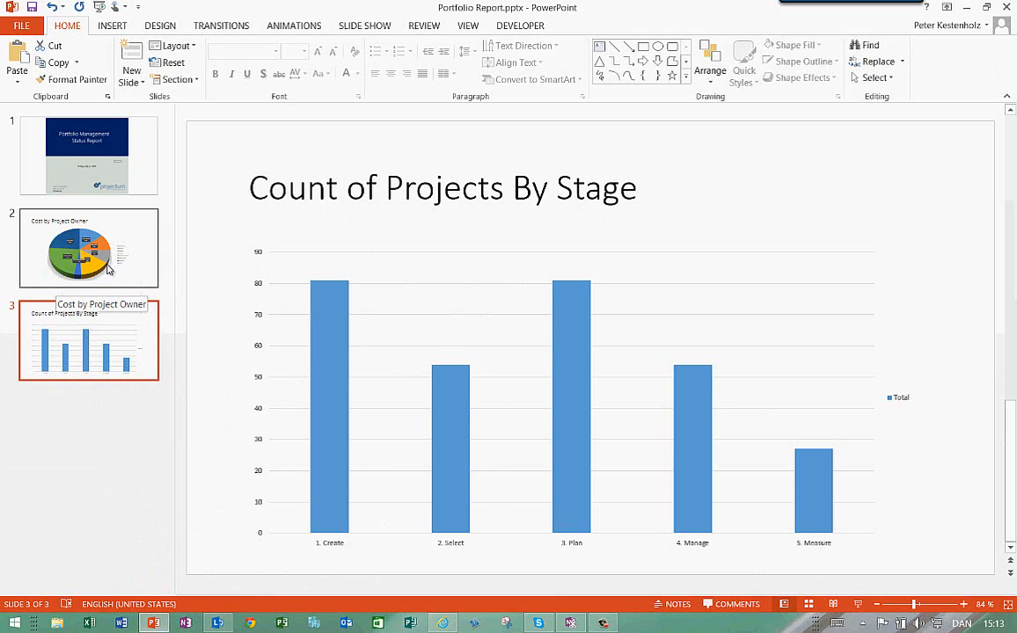
click(151, 287)
click(152, 314)
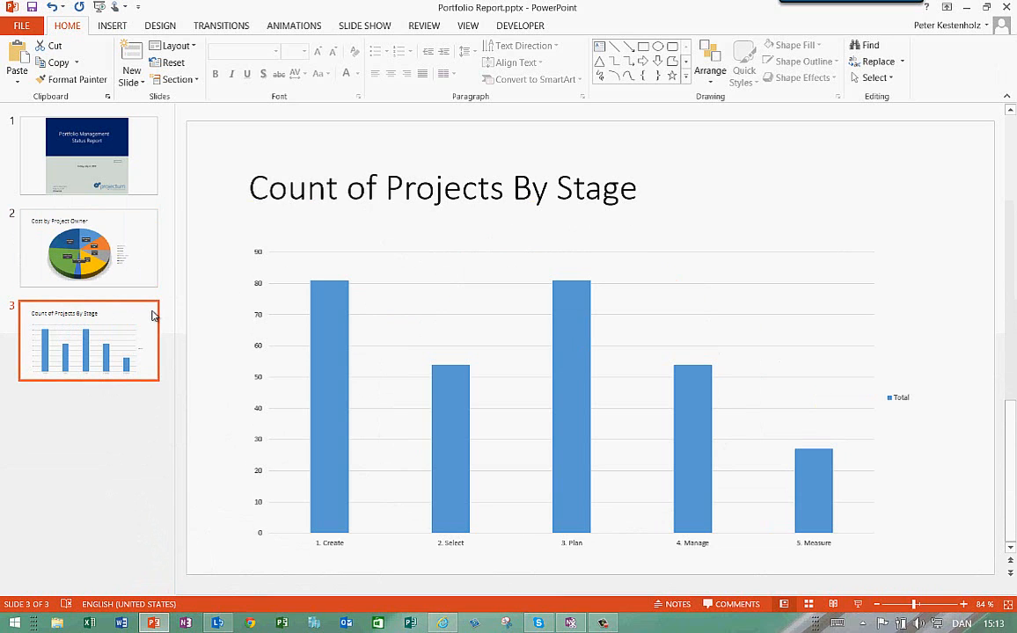
Switch back to Internet Explorer, open the online Portfolio Report in desktop Excel, maximize its window and enable editing of the read-only workbook
click(443, 623)
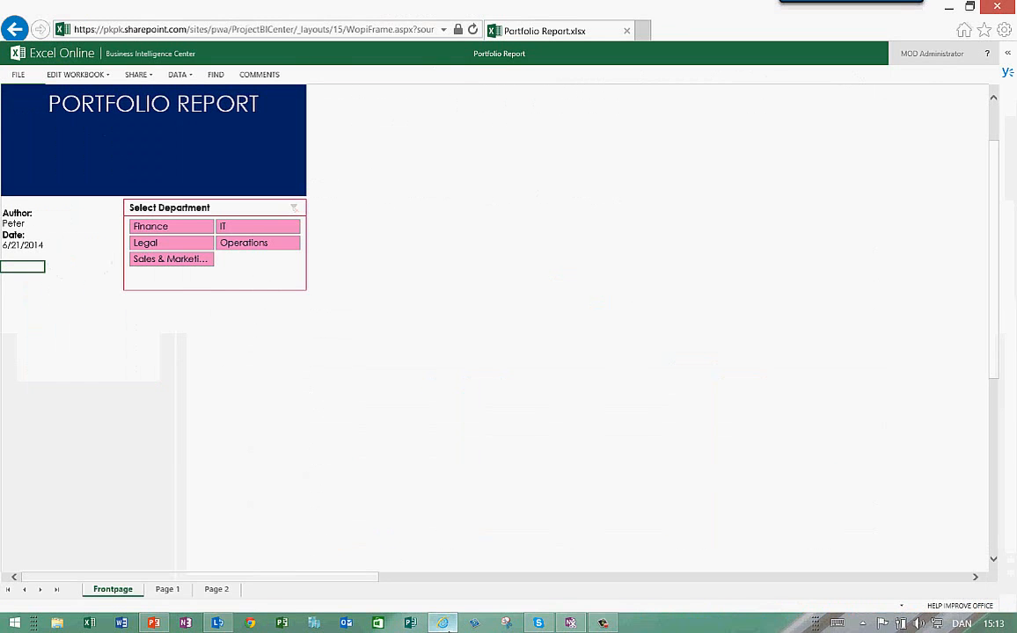
click(105, 75)
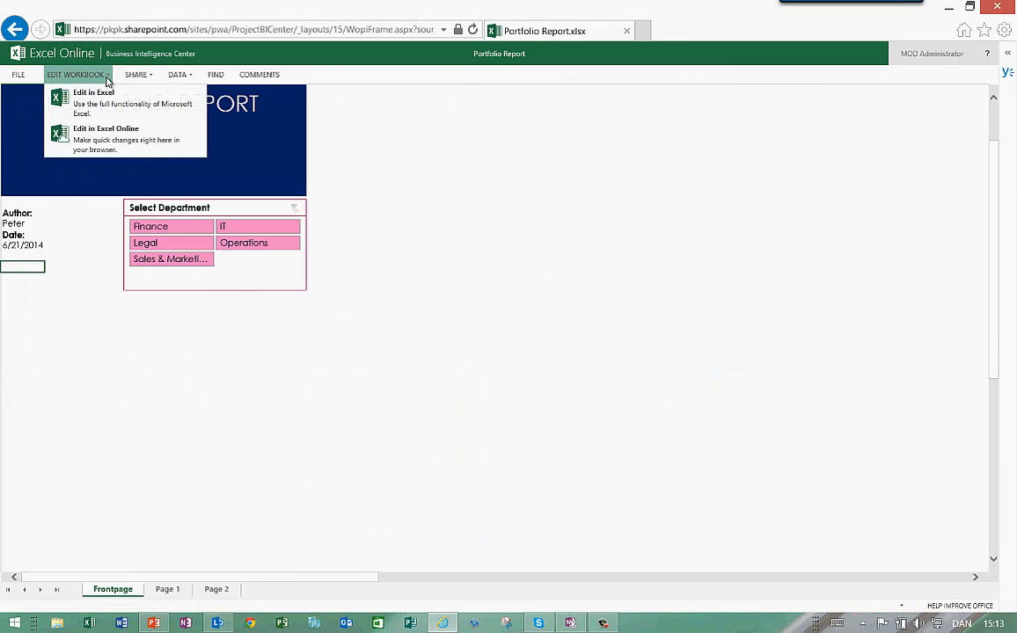
click(129, 105)
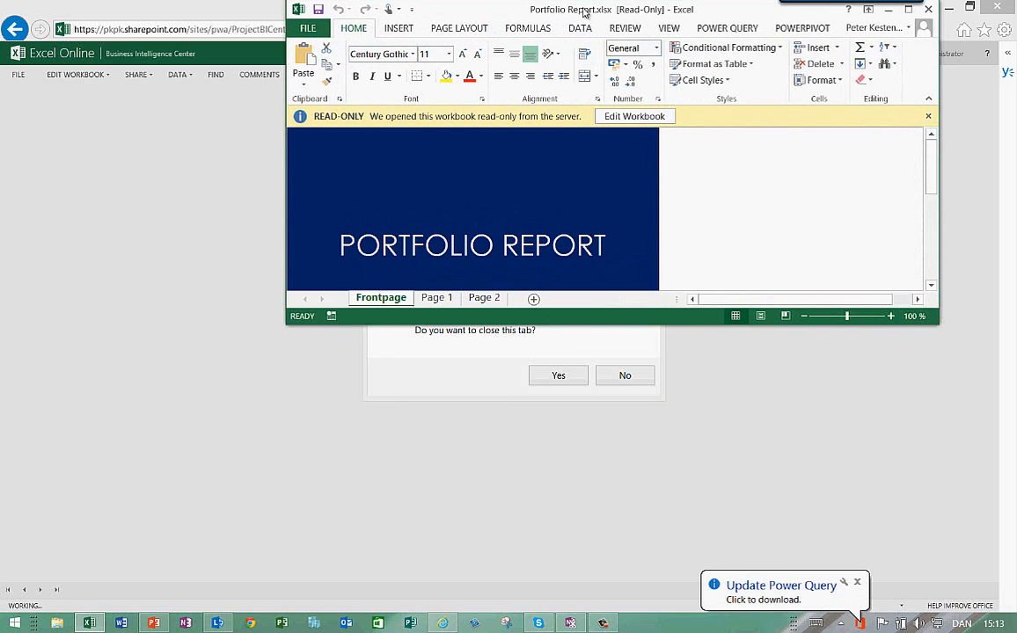
double_click(583, 15)
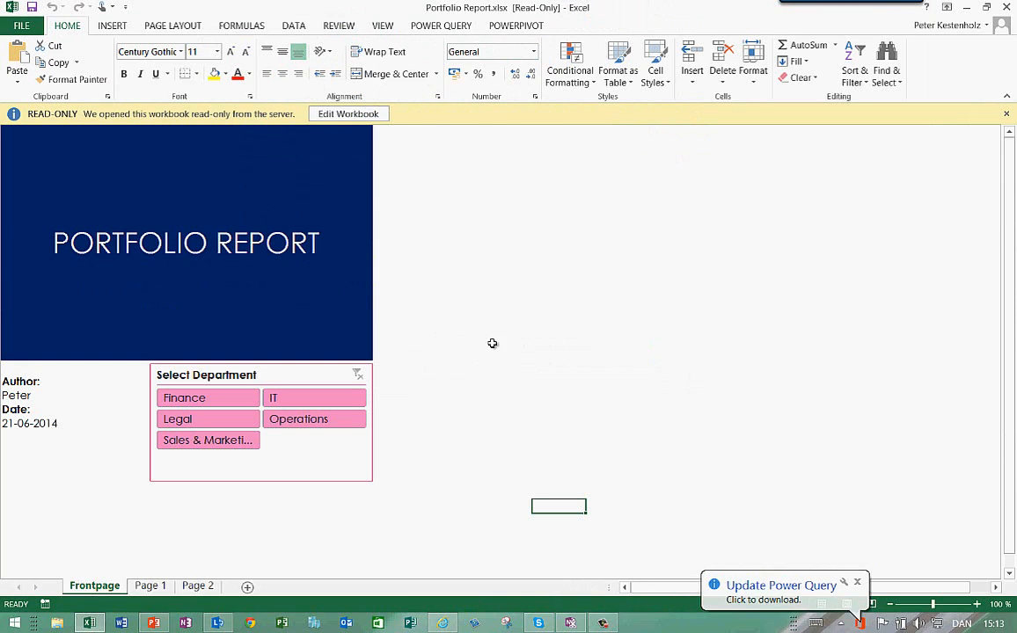
click(376, 116)
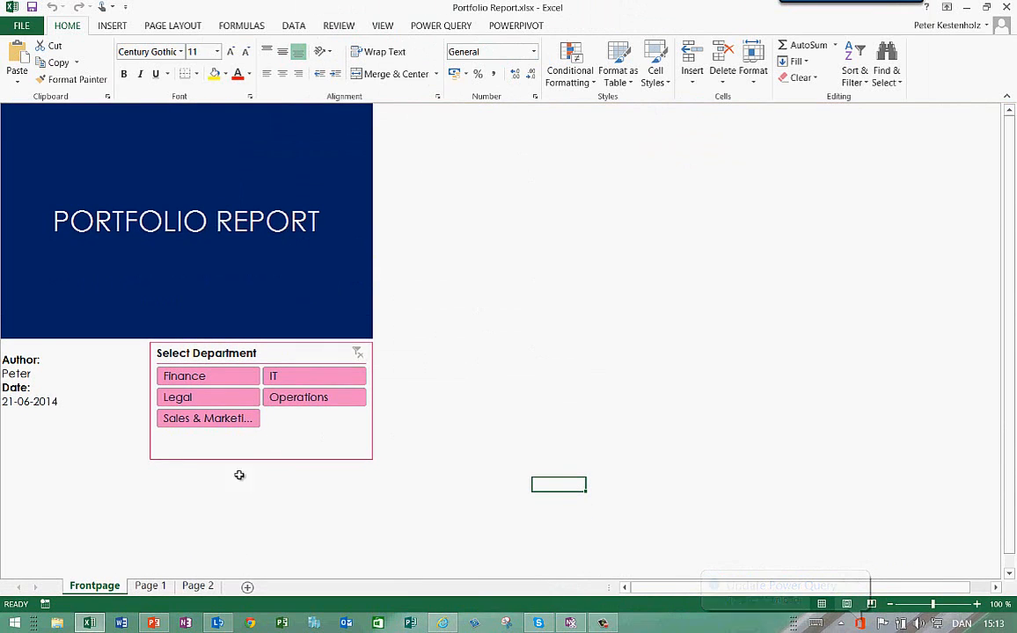
Copy the Total Cost By Owner pie chart from Page 1 of the workbook
click(148, 586)
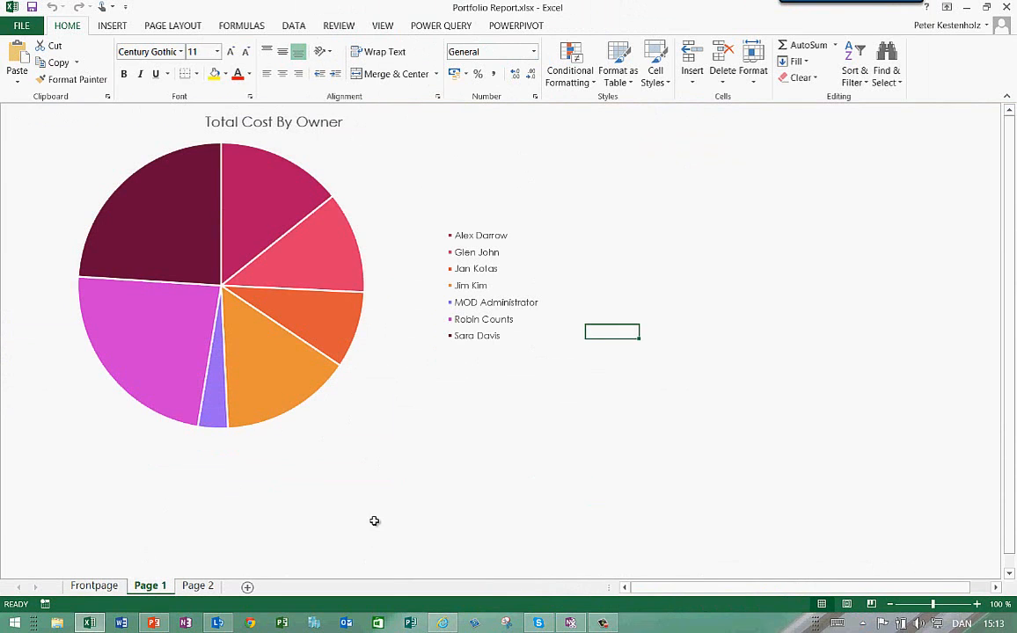
click(376, 403)
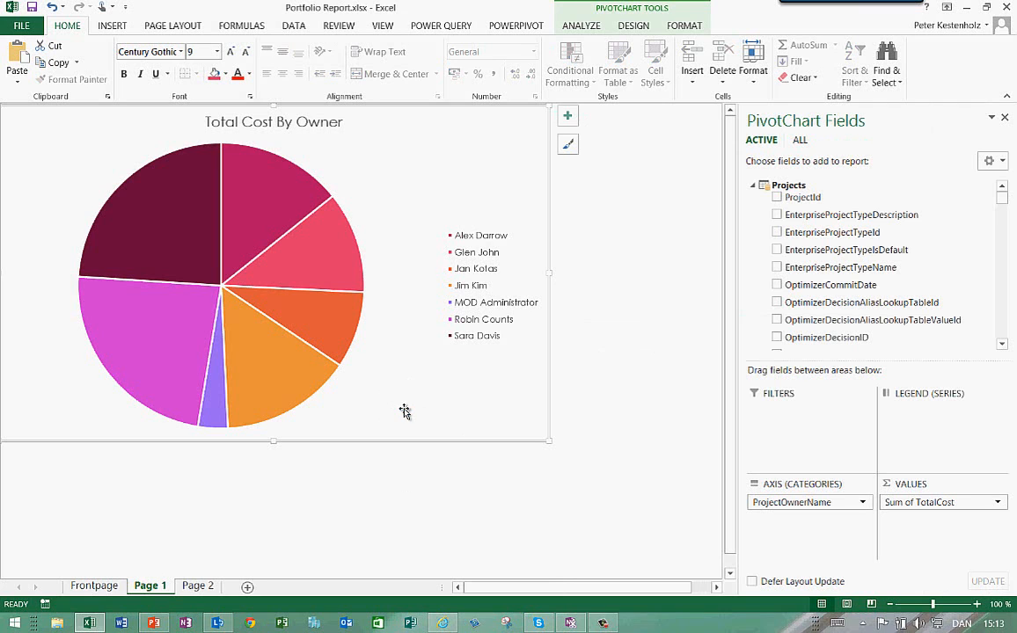
Switch to the Portfolio Report presentation in PowerPoint and delete the existing 3-D pie chart from the Cost by Project Owner slide
click(154, 625)
click(139, 283)
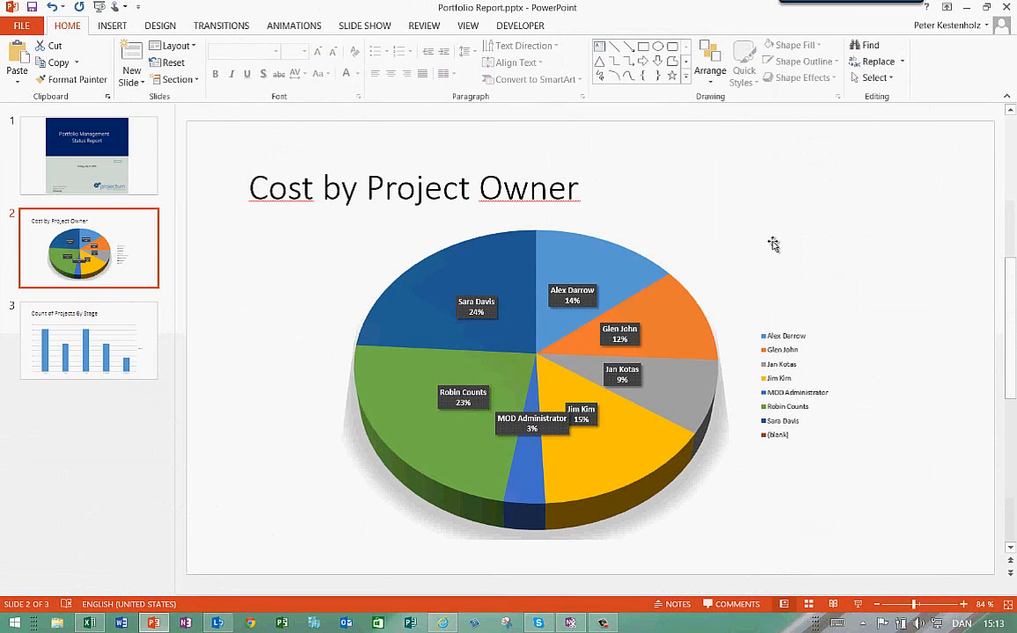
click(759, 247)
key(Delete)
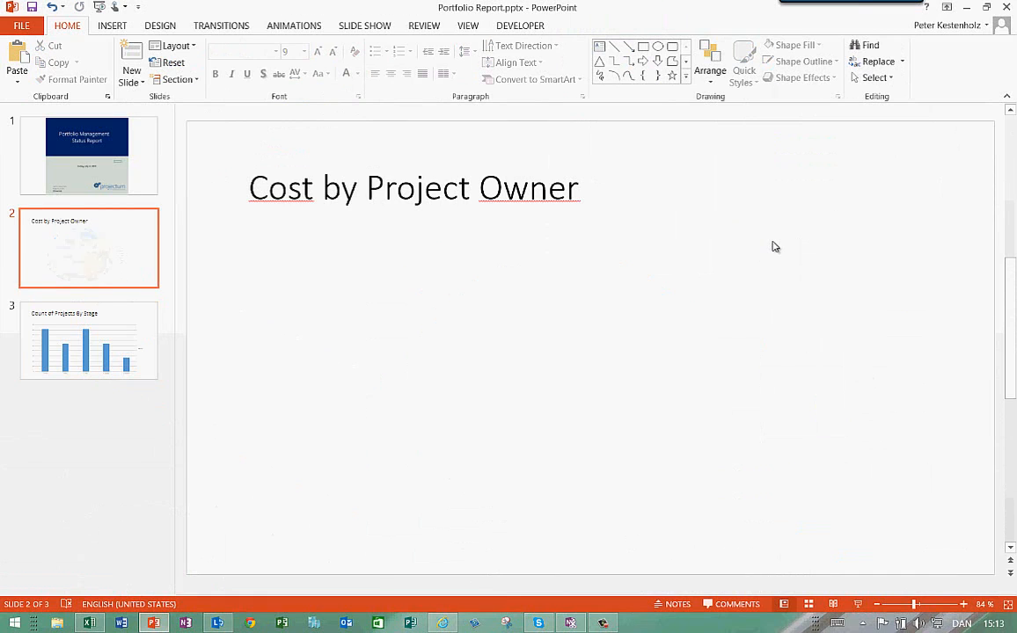
key(ctrl+v)
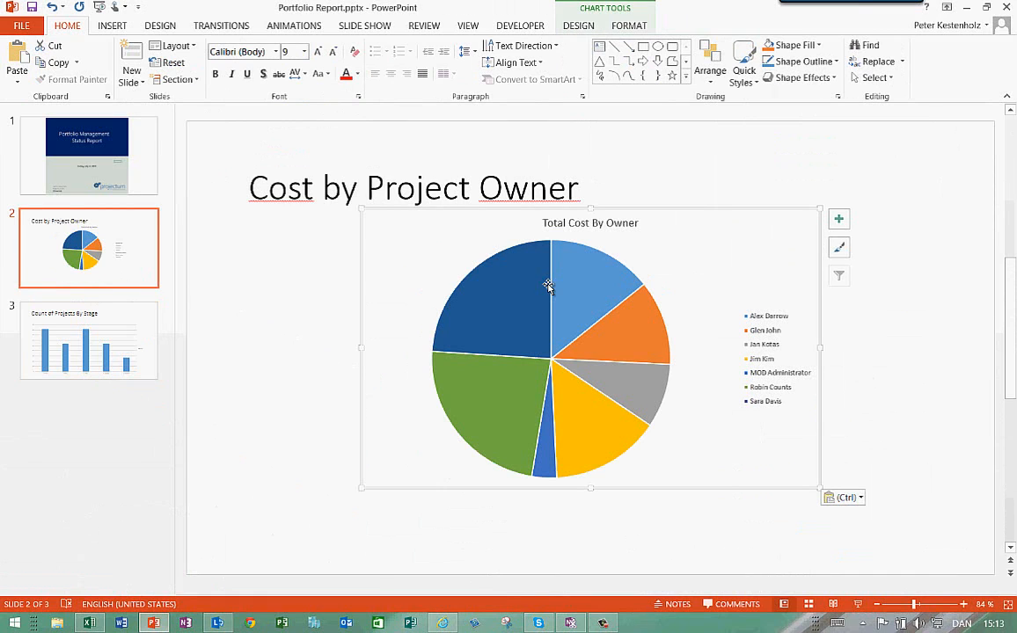
drag(712, 210, 696, 228)
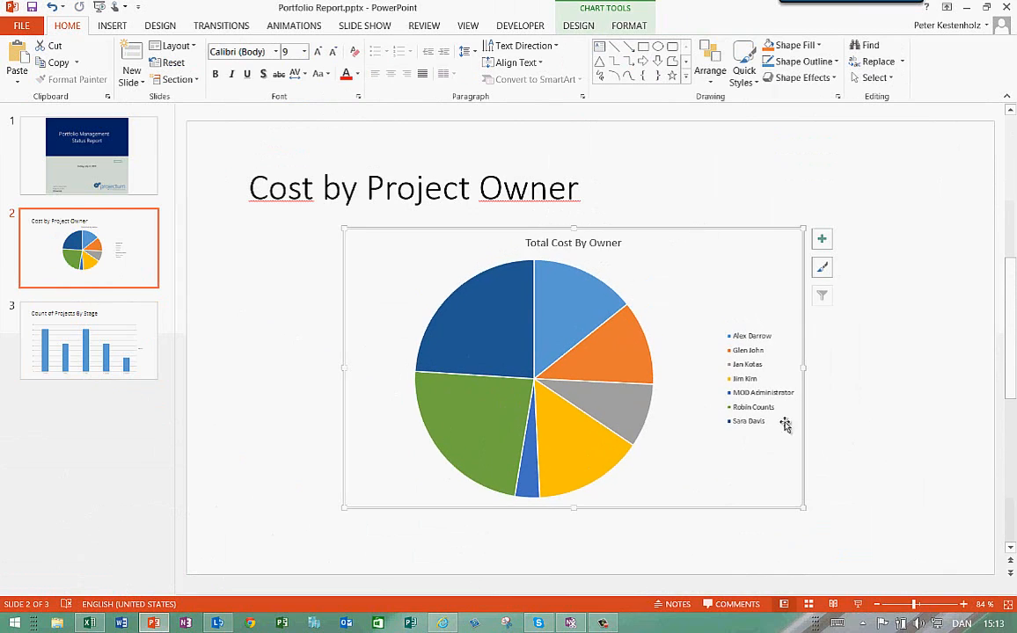
key(ctrl+z)
key(ctrl+z)
Paste the copied Total Cost By Owner chart onto the Cost by Project Owner slide and open its paste options
key(ctrl+v)
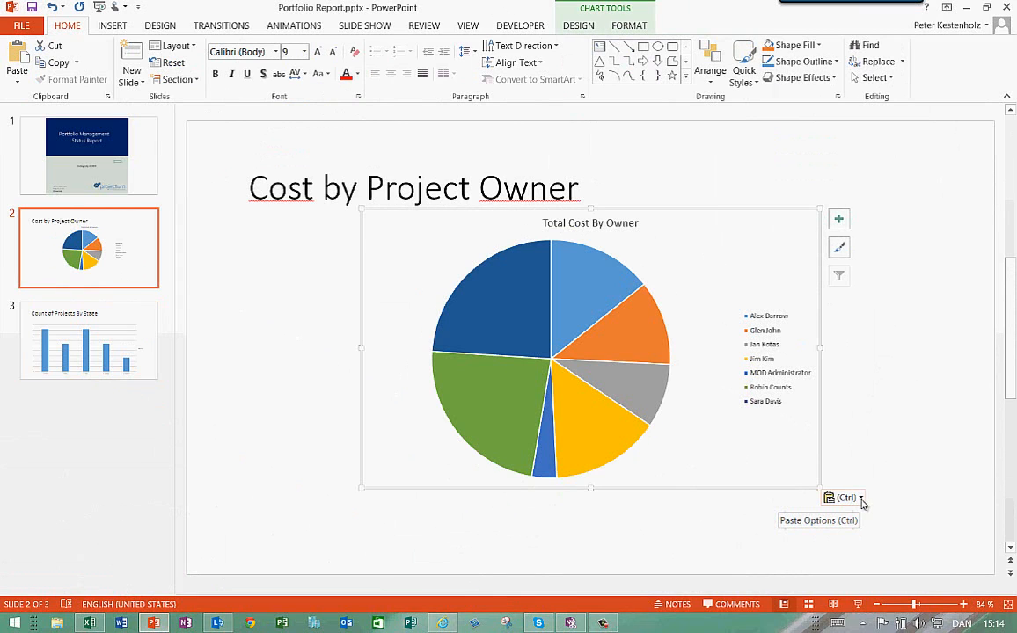
click(861, 500)
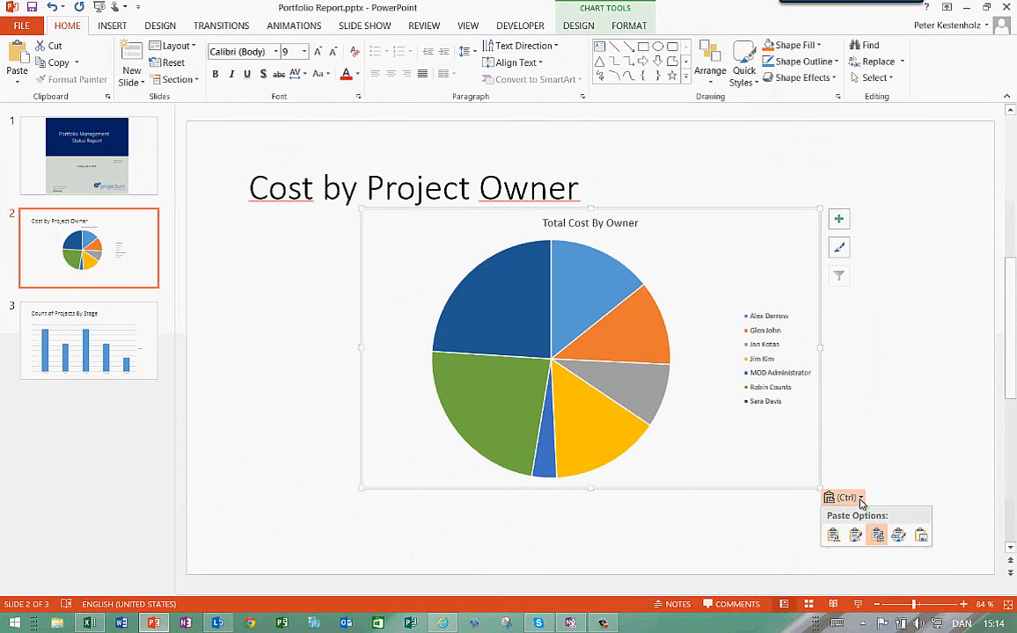